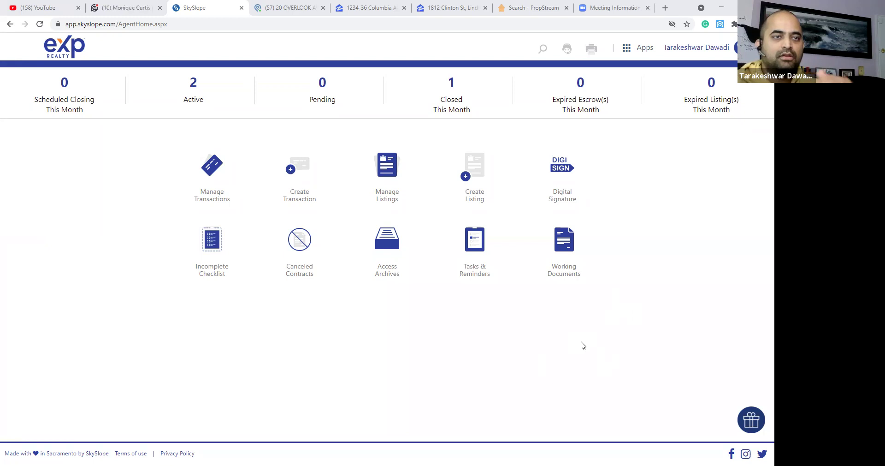
# From Digital Signature's Templates list, start a blank new template.
pyautogui.click(561, 174)
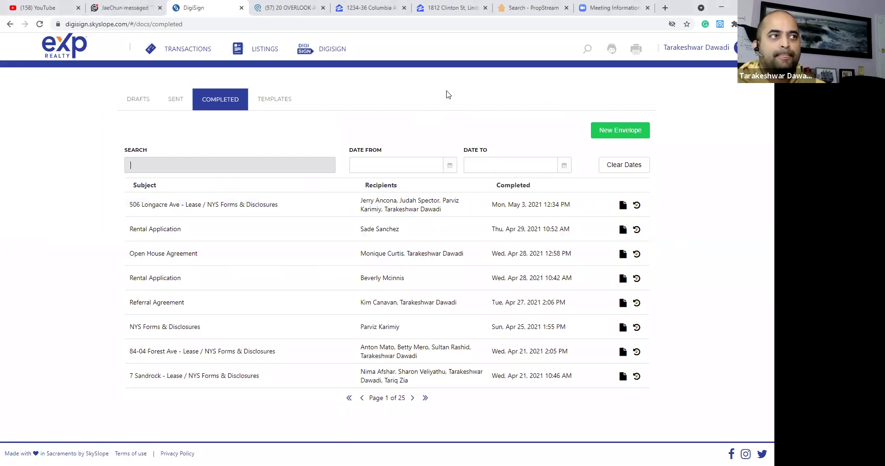
pyautogui.click(279, 101)
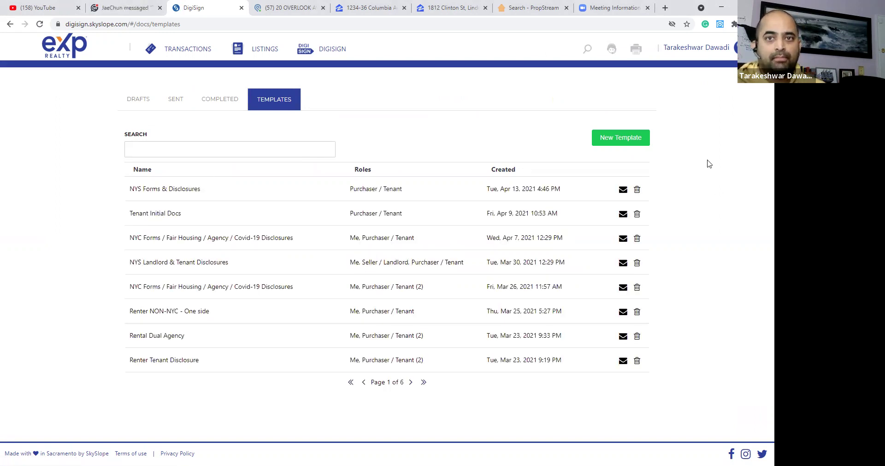
pyautogui.click(610, 139)
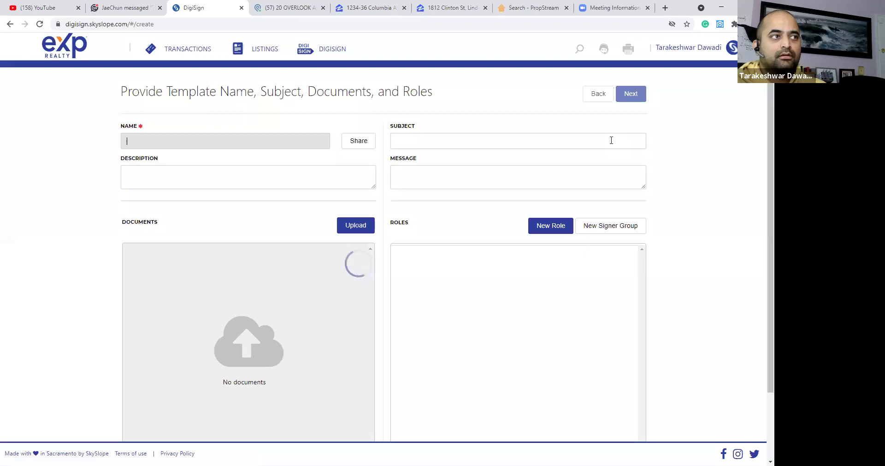
# Name the template '2 - Buyer'.
pyautogui.click(295, 143)
pyautogui.write('Buyer')
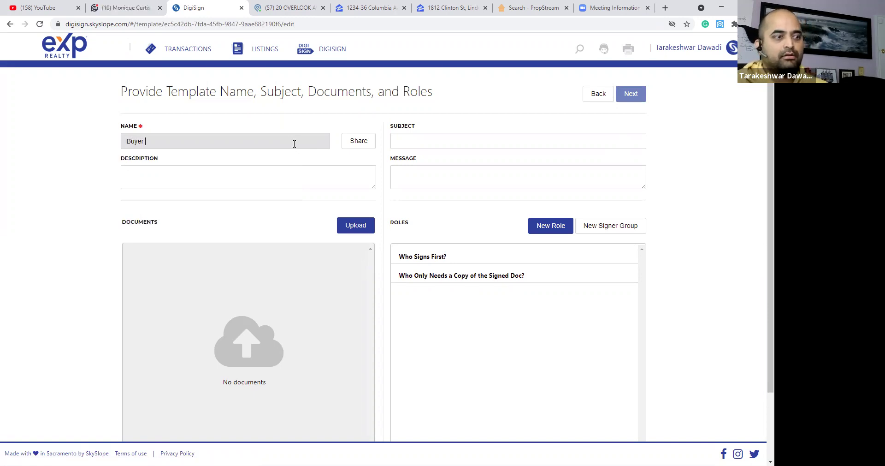
pyautogui.press('Left')
pyautogui.press('Left')
pyautogui.press('Left')
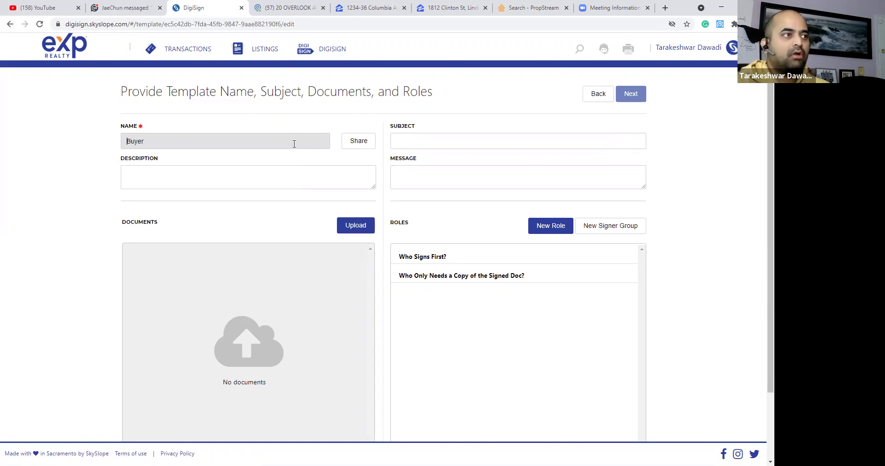
pyautogui.write('2 -')
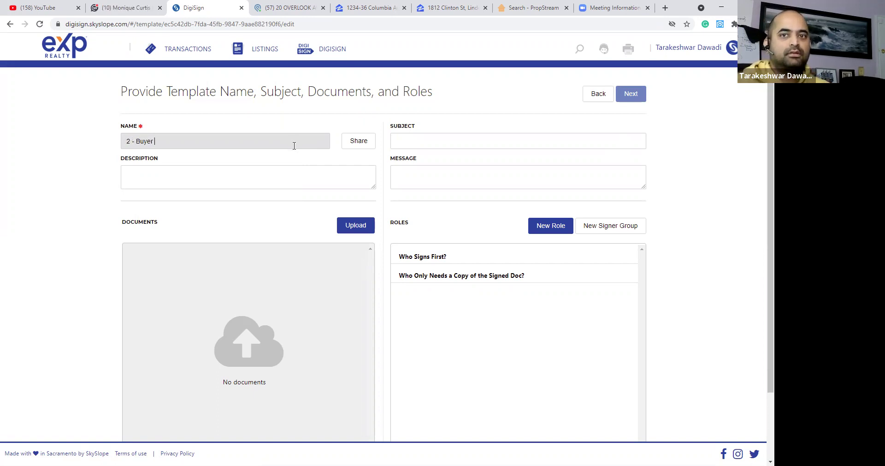
pyautogui.click(294, 146)
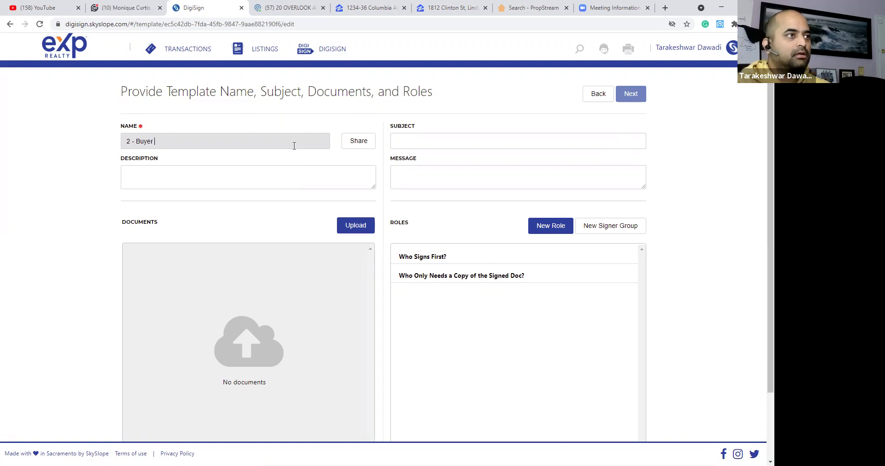
# Enter the description 'All docs that 2 buyers will sign', correcting the 'buyes' misspelling.
pyautogui.click(344, 171)
pyautogui.write('All docs')
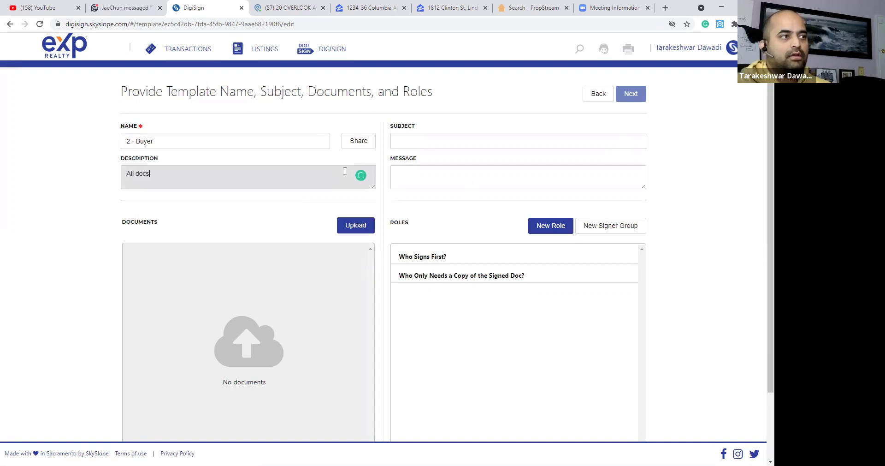
pyautogui.write(' that ')
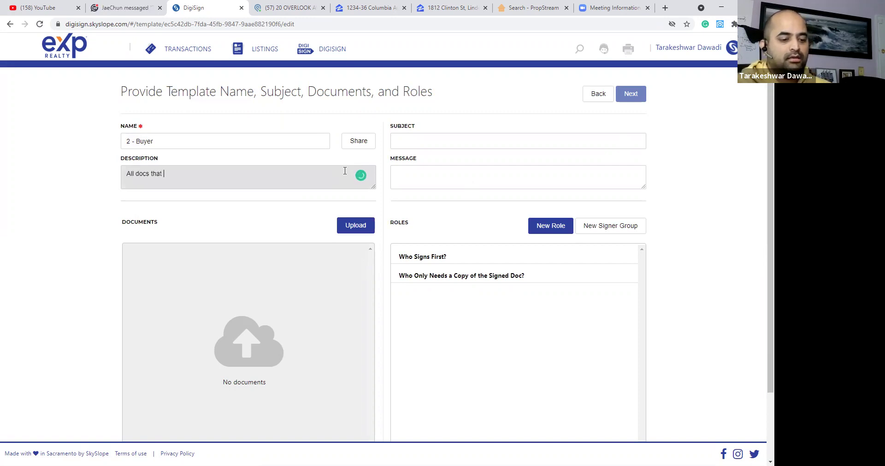
pyautogui.write('2 buyes will sign')
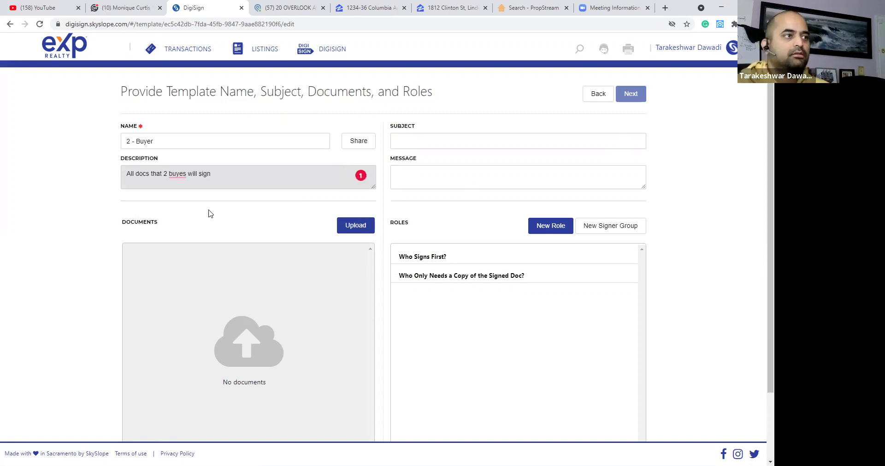
pyautogui.rightClick(173, 170)
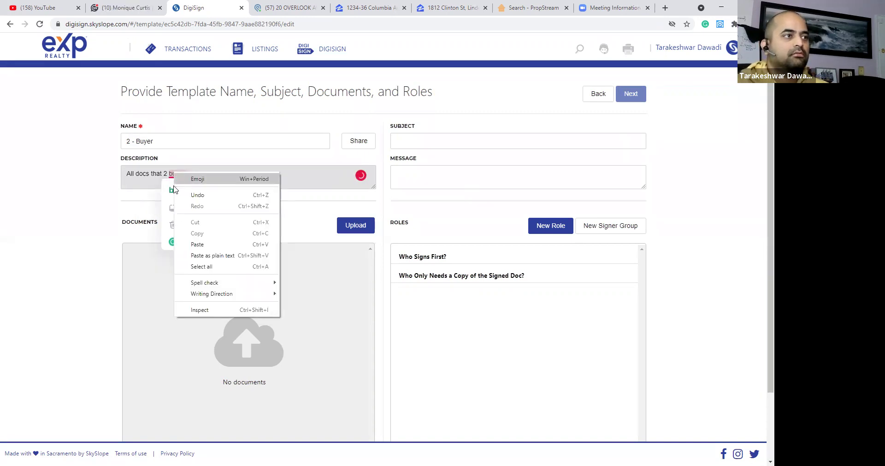
pyautogui.press('Escape')
pyautogui.click(211, 189)
pyautogui.click(425, 169)
pyautogui.click(431, 141)
pyautogui.click(722, 151)
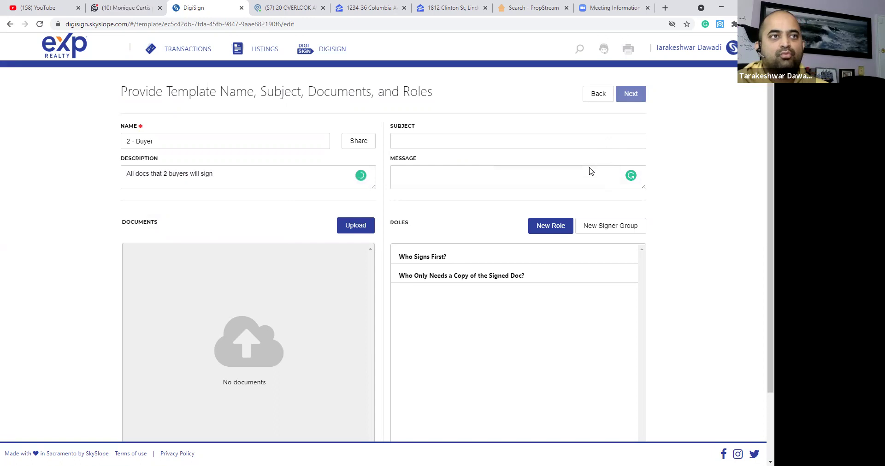
# Enter subject 'NYS Forms & Disclosures' and a 'Please read and Sign' message signed with the sender's name.
pyautogui.click(489, 140)
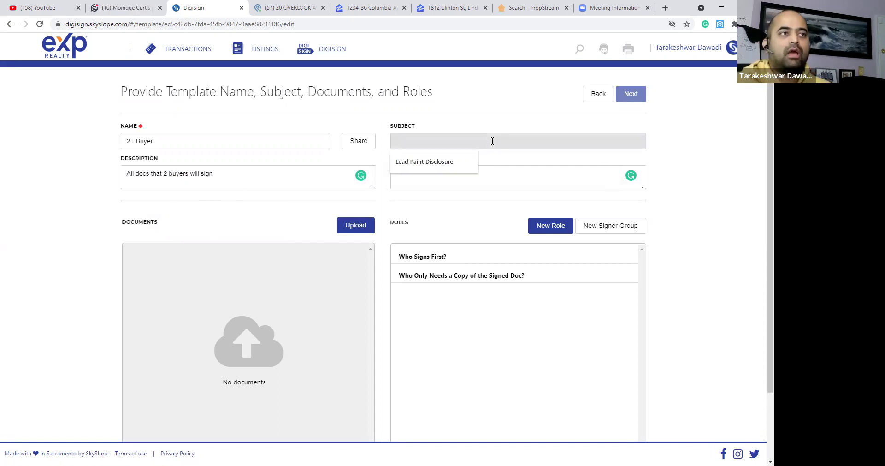
pyautogui.write('NYS Forms & ')
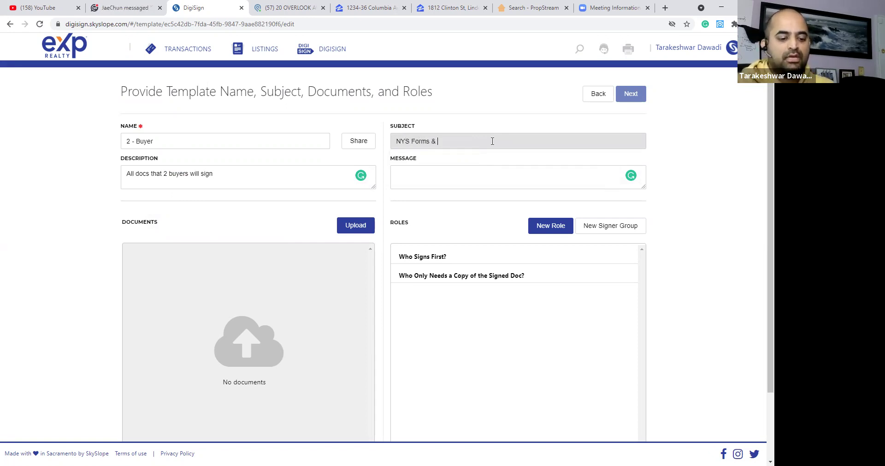
pyautogui.write('Disclosures')
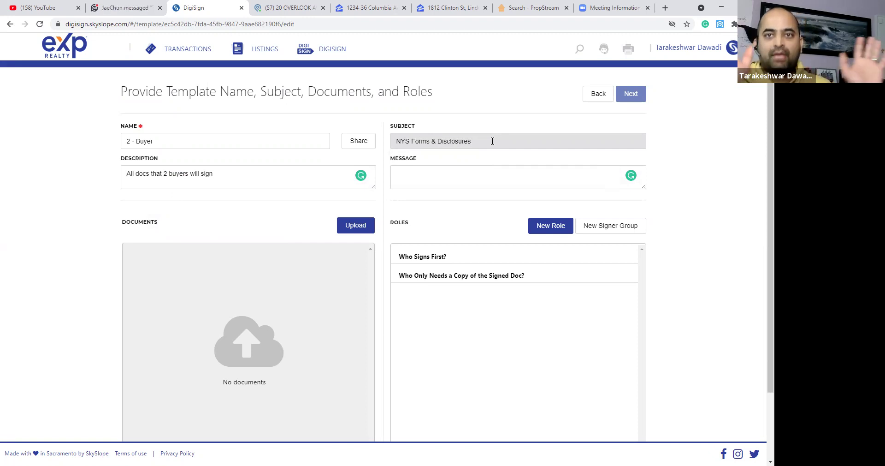
pyautogui.click(418, 173)
pyautogui.write('Please lead and Siog')
pyautogui.press('BackSpace')
pyautogui.press('BackSpace')
pyautogui.write('gn ')
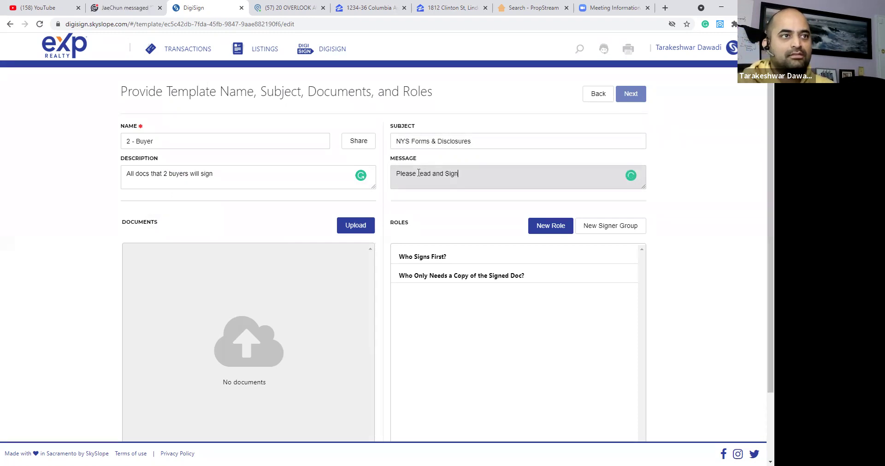
pyautogui.write('~ Shiv')
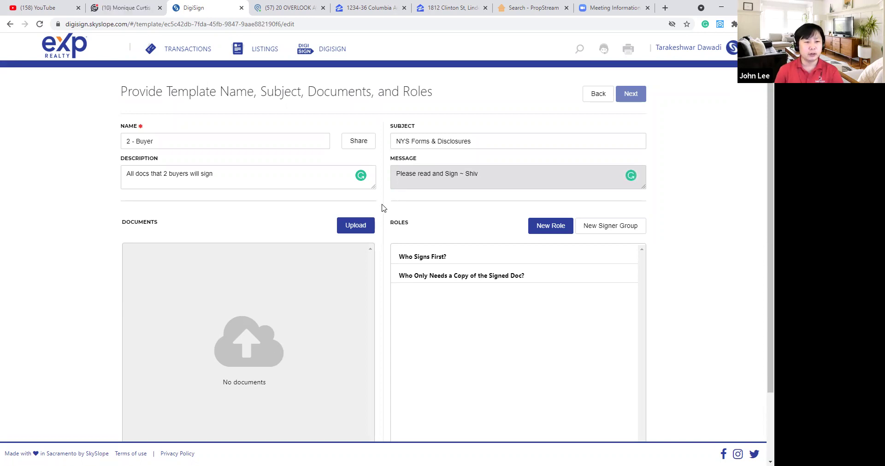
pyautogui.scroll(-1, 382, 207)
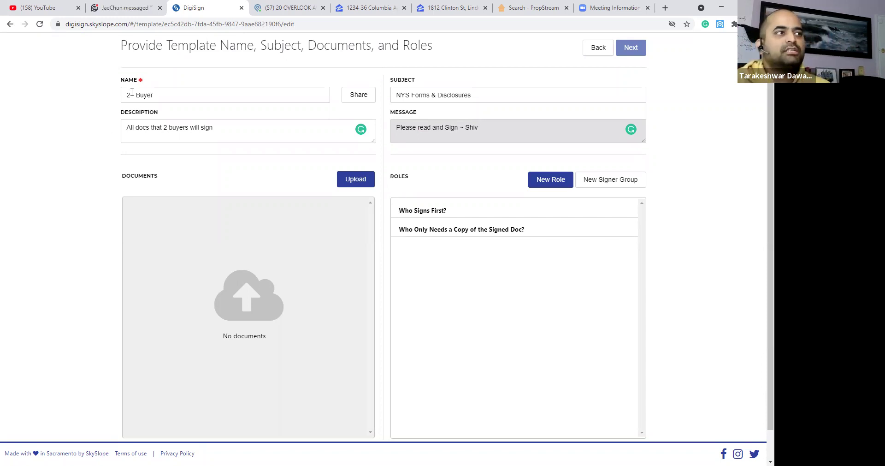
# Replace '2 - ' with 'Couple' and change 'Buyer' to 'Buying' in the template name.
pyautogui.moveTo(135, 95); pyautogui.dragTo(99, 99)
pyautogui.write('Couple')
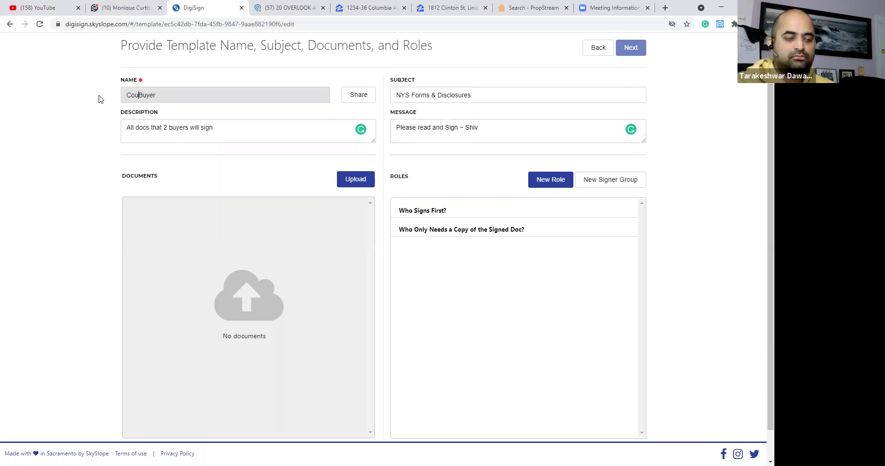
pyautogui.click(179, 95)
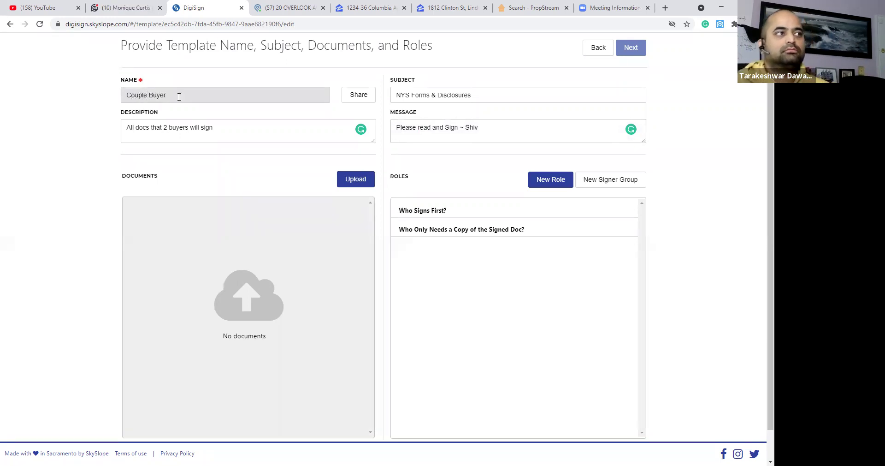
pyautogui.click(150, 95)
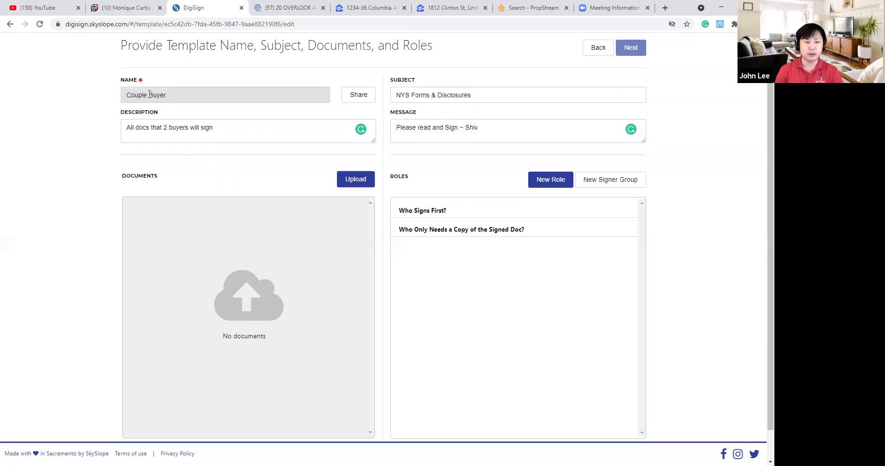
pyautogui.press('BackSpace')
pyautogui.press('Right')
pyautogui.press('Right')
pyautogui.press('Right')
pyautogui.press('Delete')
pyautogui.press('Delete')
pyautogui.write('ing')
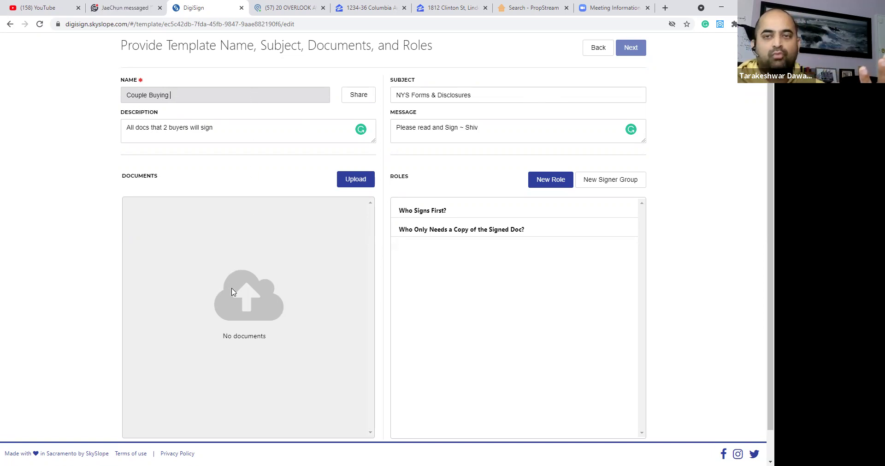
pyautogui.click(226, 131)
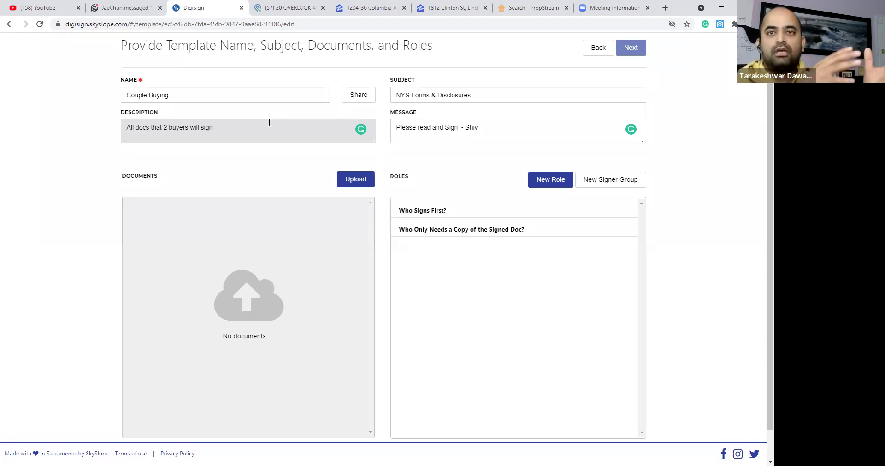
# Append ' - Newark' so the template name reads 'Couple Buying - Newark'.
pyautogui.click(281, 92)
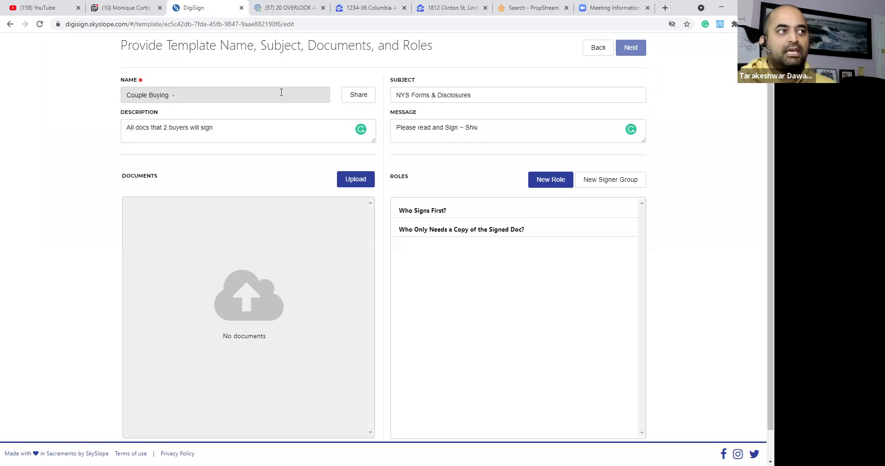
pyautogui.write('Newark')
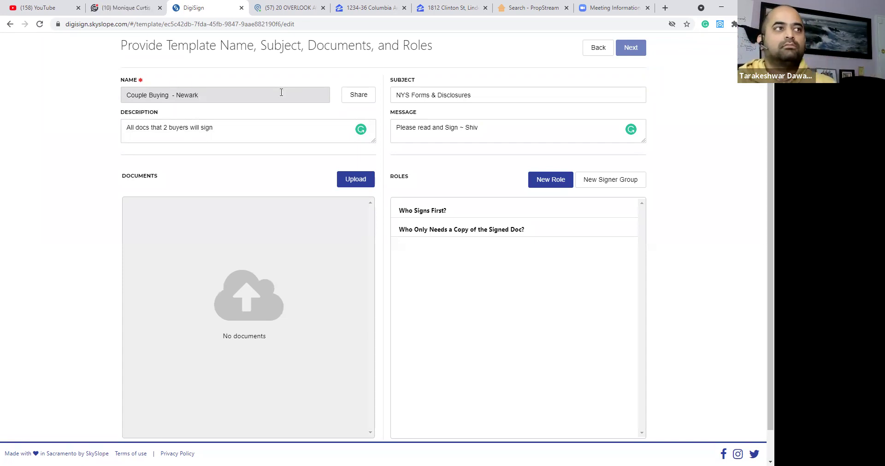
pyautogui.click(382, 94)
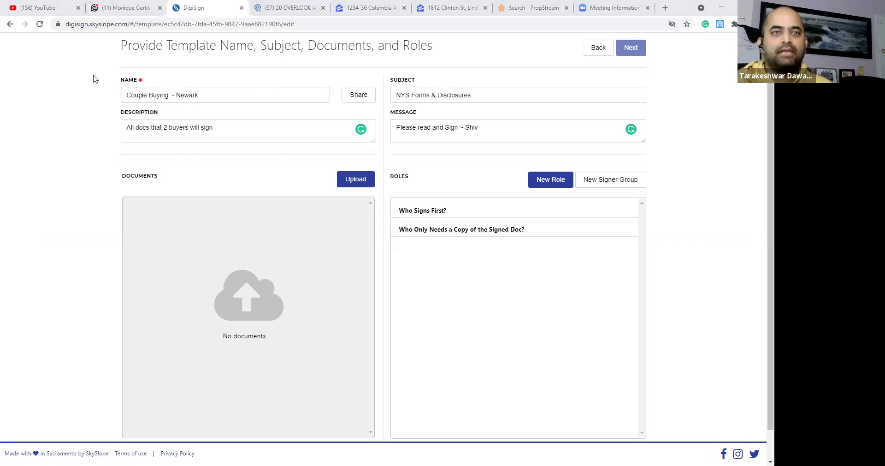
pyautogui.click(239, 95)
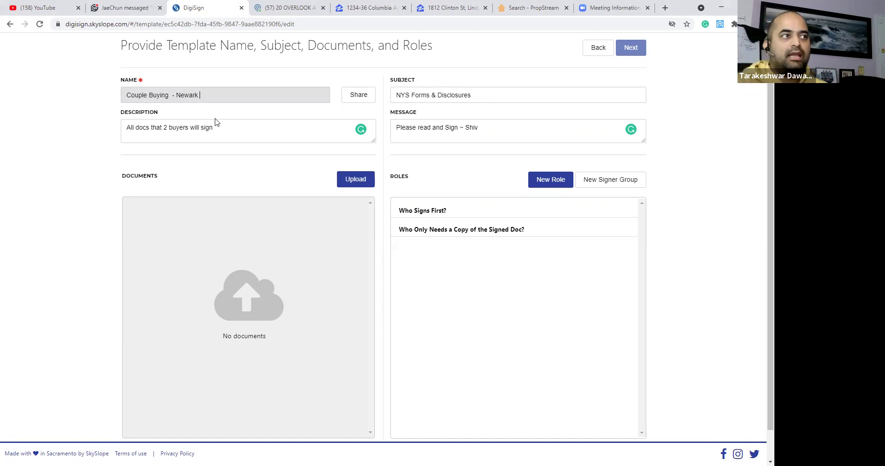
pyautogui.click(250, 133)
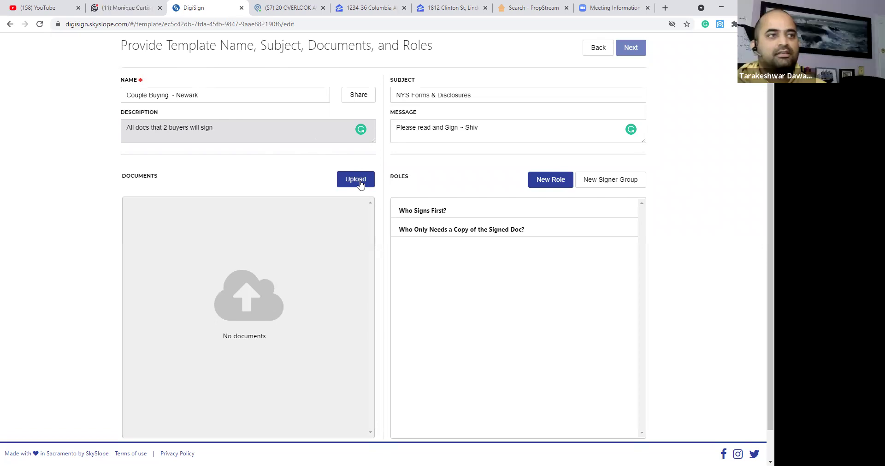
# Open the upload file picker on the New Listing Docs folder.
pyautogui.click(360, 183)
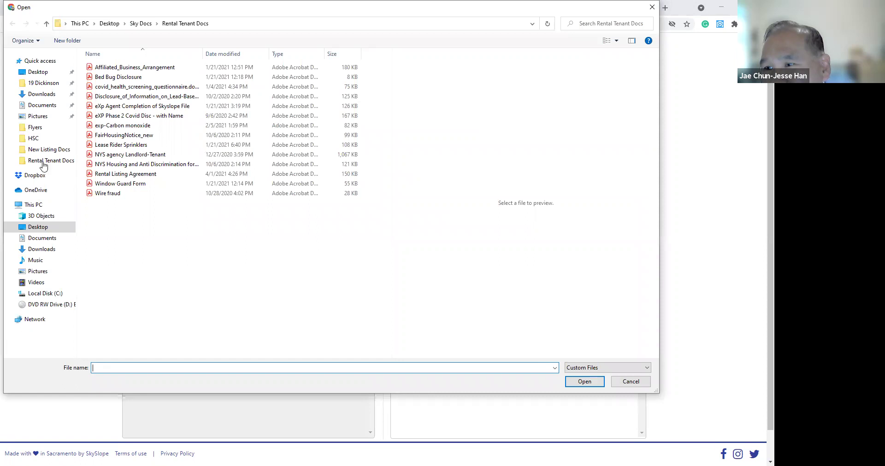
pyautogui.click(43, 151)
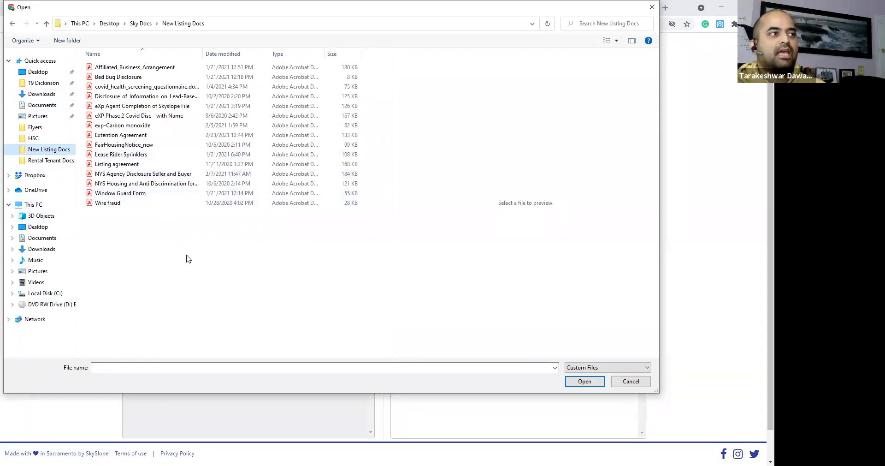
pyautogui.click(626, 381)
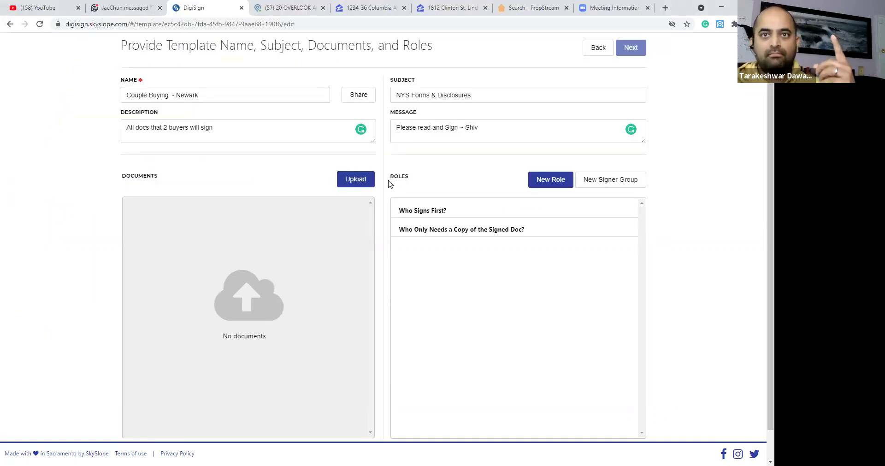
pyautogui.click(363, 181)
pyautogui.click(49, 149)
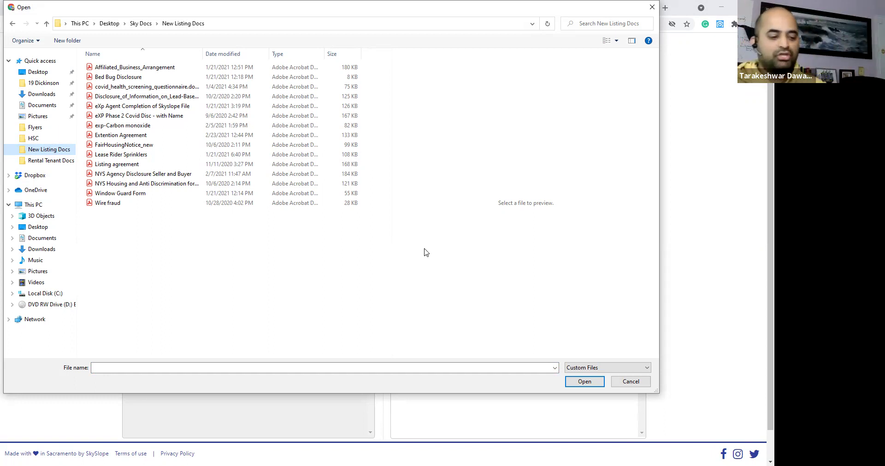
pyautogui.hotkey('ctrl', 'a')
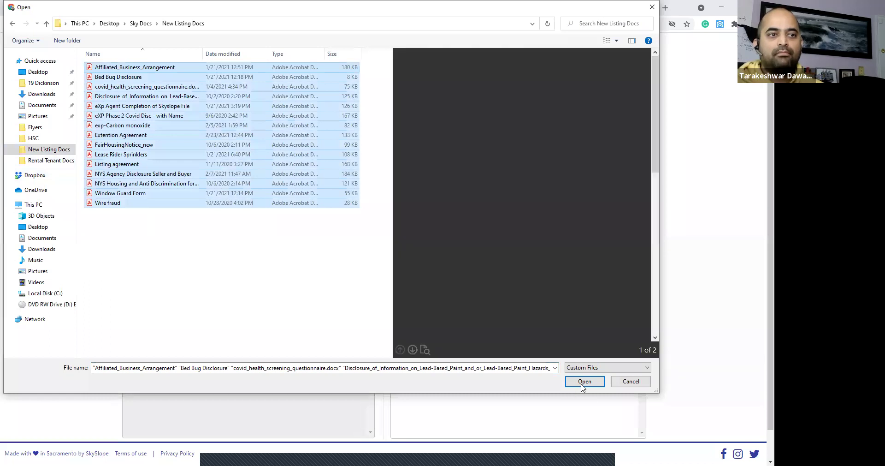
pyautogui.click(213, 284)
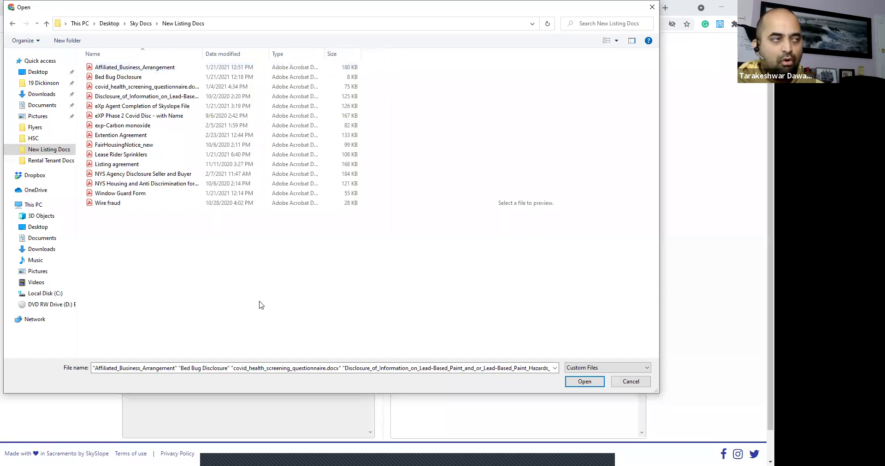
# Select the disclosure PDFs, from Affiliated_Business_Arrangement to Lease Rider Sprinklers, and upload them.
pyautogui.click(121, 69)
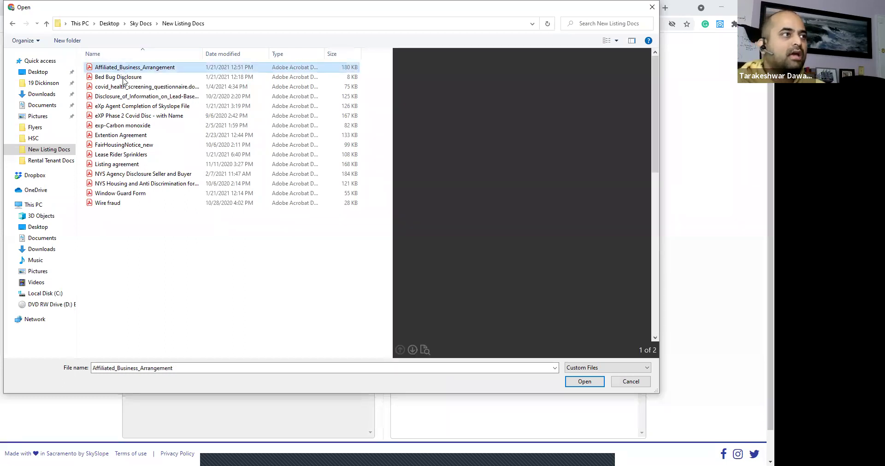
pyautogui.keyDown('ctrl'); pyautogui.click(130, 80); pyautogui.keyUp('ctrl')
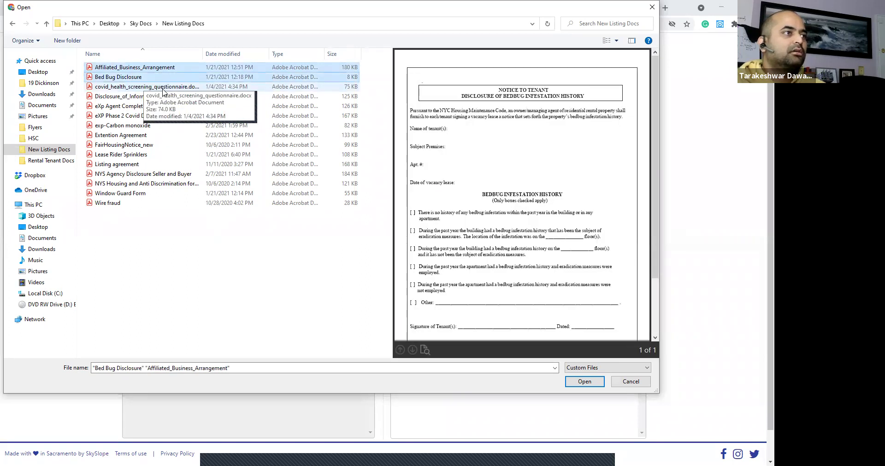
pyautogui.keyDown('ctrl'); pyautogui.click(163, 87); pyautogui.keyUp('ctrl')
pyautogui.keyDown('ctrl'); pyautogui.click(169, 97); pyautogui.keyUp('ctrl')
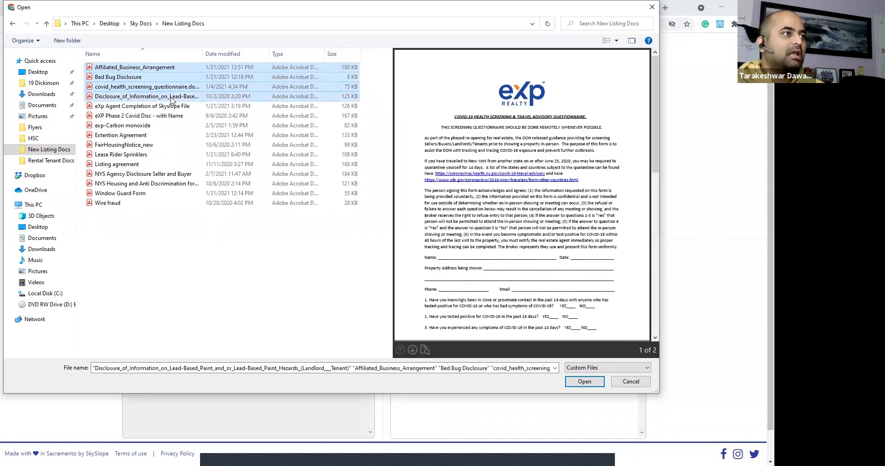
pyautogui.keyDown('ctrl'); pyautogui.click(164, 116); pyautogui.keyUp('ctrl')
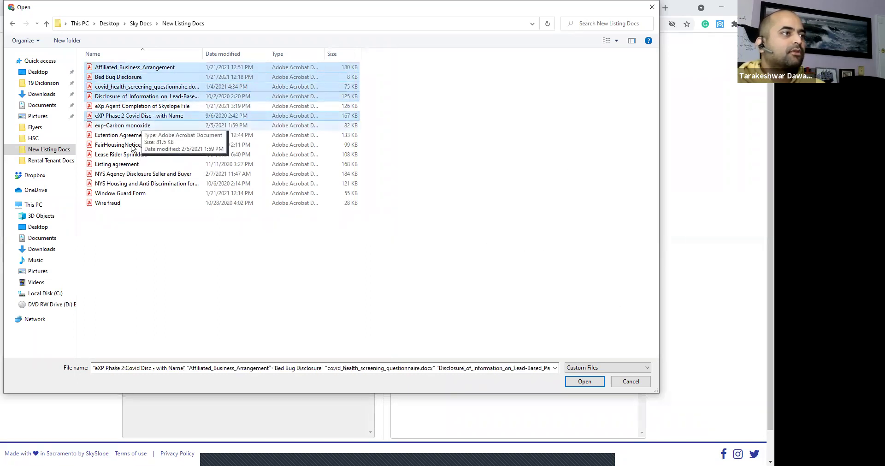
pyautogui.keyDown('ctrl'); pyautogui.click(132, 125); pyautogui.keyUp('ctrl')
pyautogui.keyDown('ctrl'); pyautogui.click(134, 147); pyautogui.keyUp('ctrl')
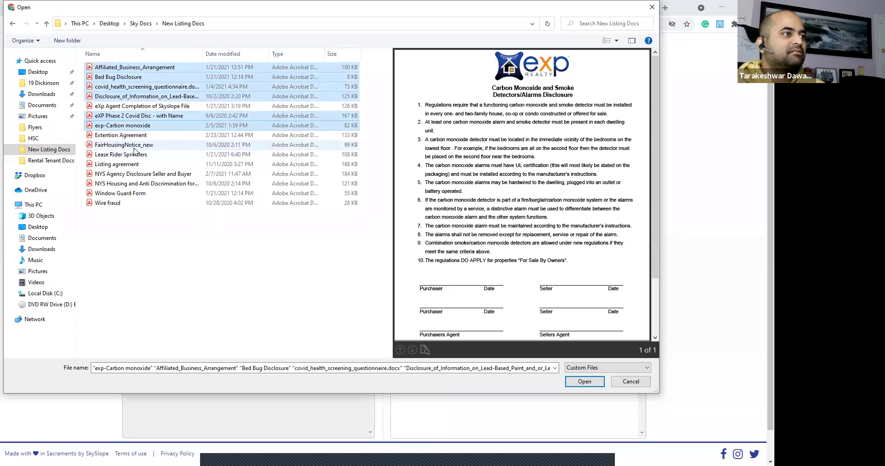
pyautogui.keyDown('ctrl'); pyautogui.click(132, 171); pyautogui.keyUp('ctrl')
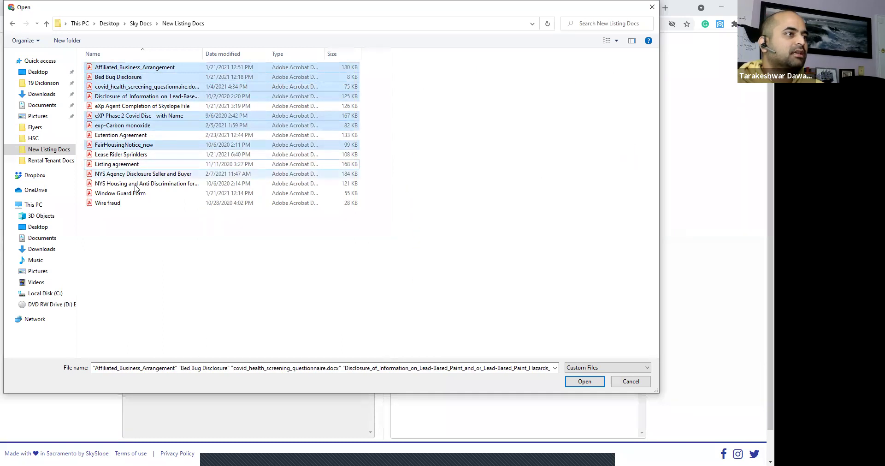
pyautogui.keyDown('ctrl'); pyautogui.click(132, 193); pyautogui.keyUp('ctrl')
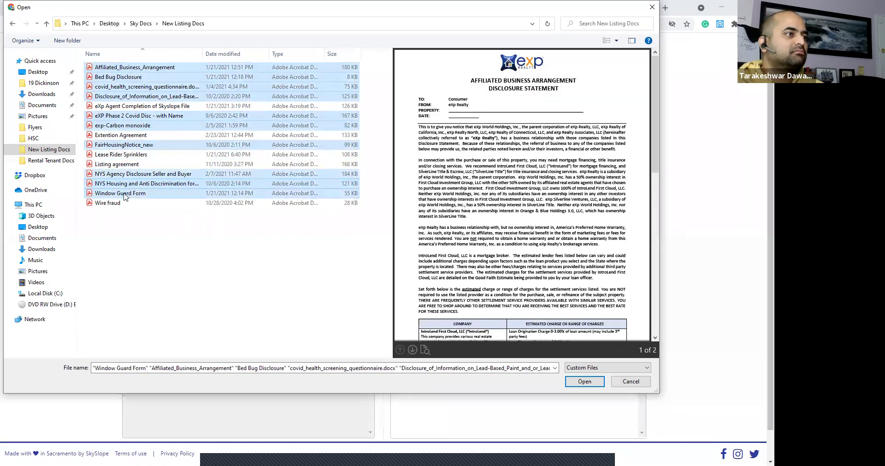
pyautogui.keyDown('ctrl'); pyautogui.click(118, 165); pyautogui.keyUp('ctrl')
pyautogui.keyDown('ctrl'); pyautogui.click(121, 154); pyautogui.keyUp('ctrl')
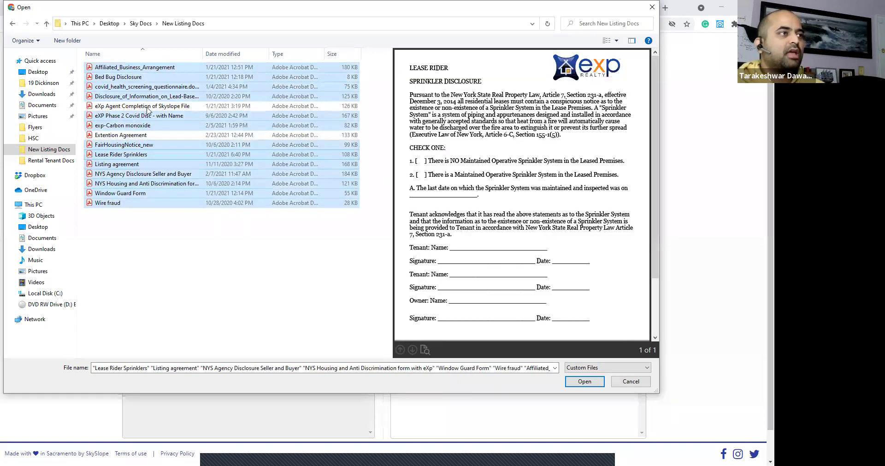
pyautogui.click(585, 382)
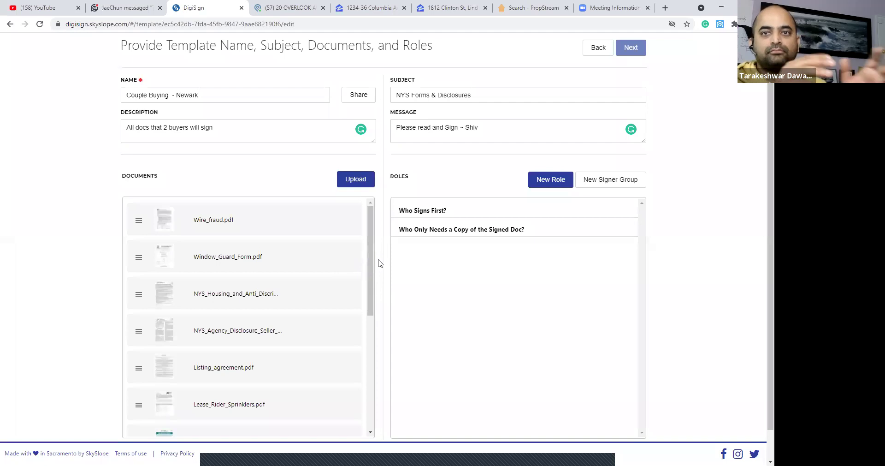
# Add two Purchaser / Tenant signer roles to the template.
pyautogui.scroll(-1, 346, 260)
pyautogui.scroll(-6, 344, 262)
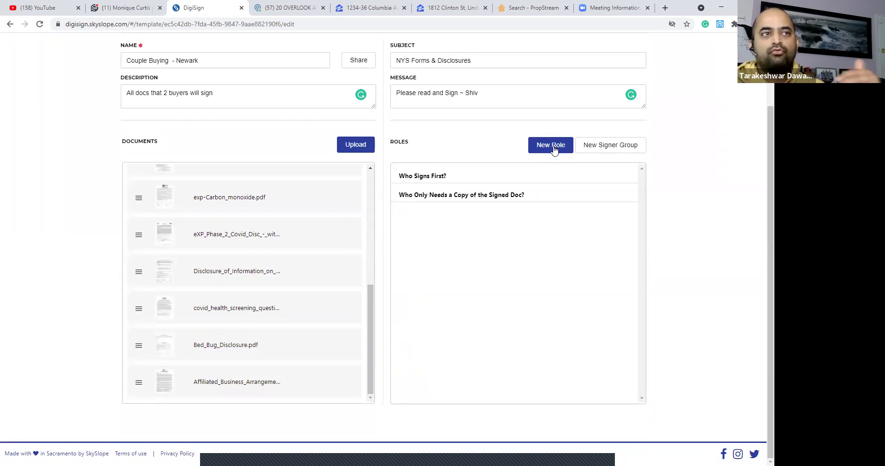
pyautogui.click(553, 146)
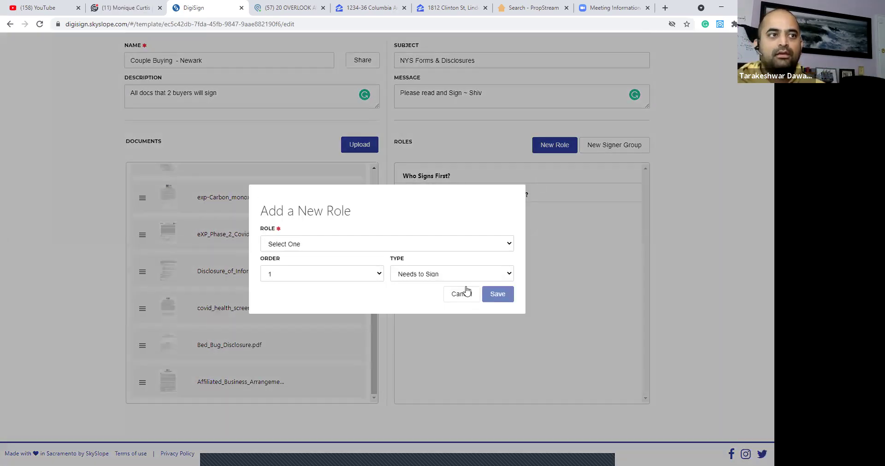
pyautogui.click(455, 245)
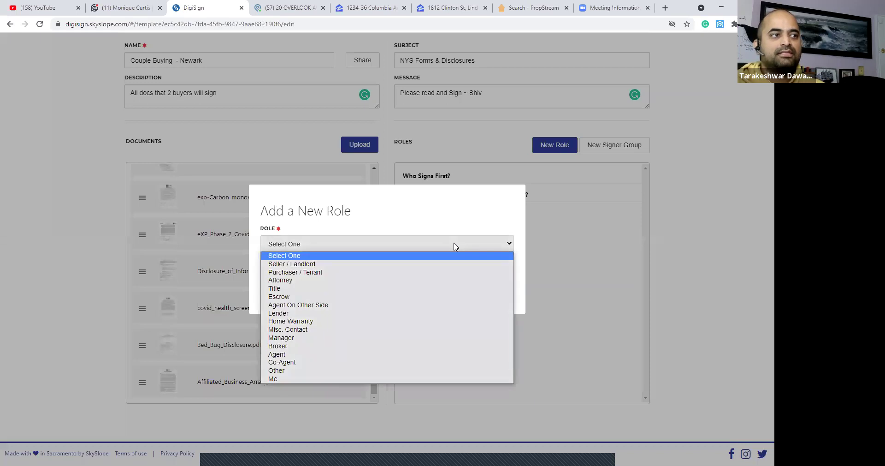
pyautogui.click(388, 272)
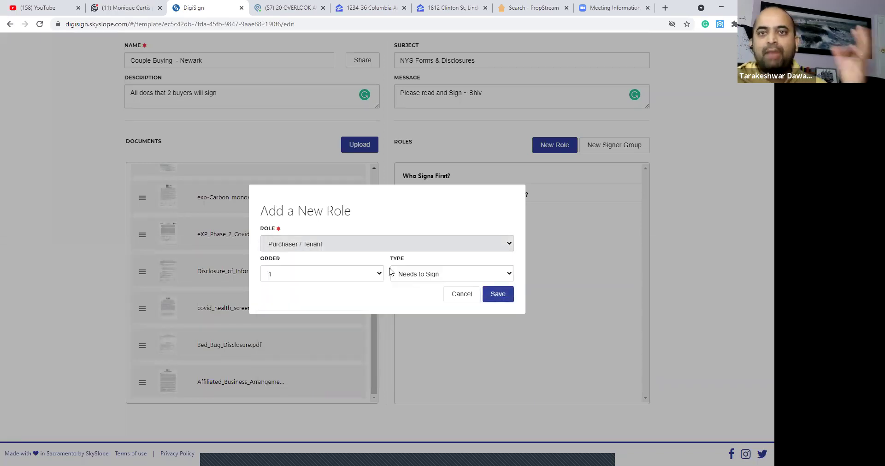
pyautogui.click(497, 296)
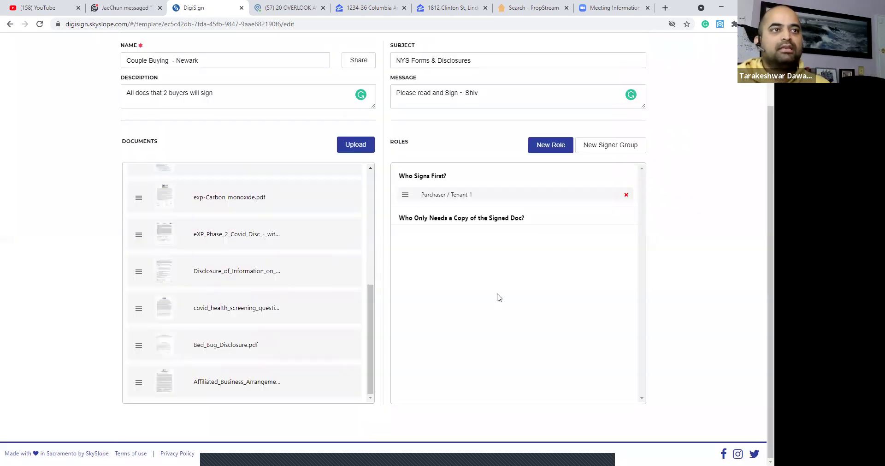
pyautogui.click(558, 151)
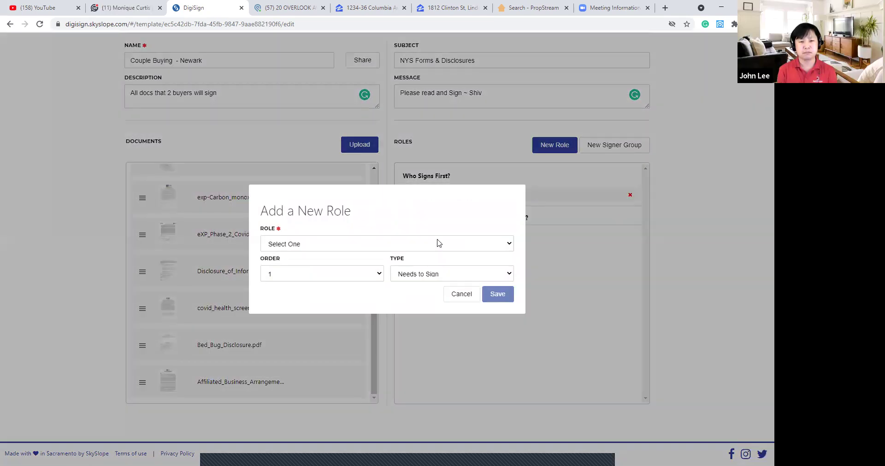
pyautogui.click(437, 243)
pyautogui.click(355, 274)
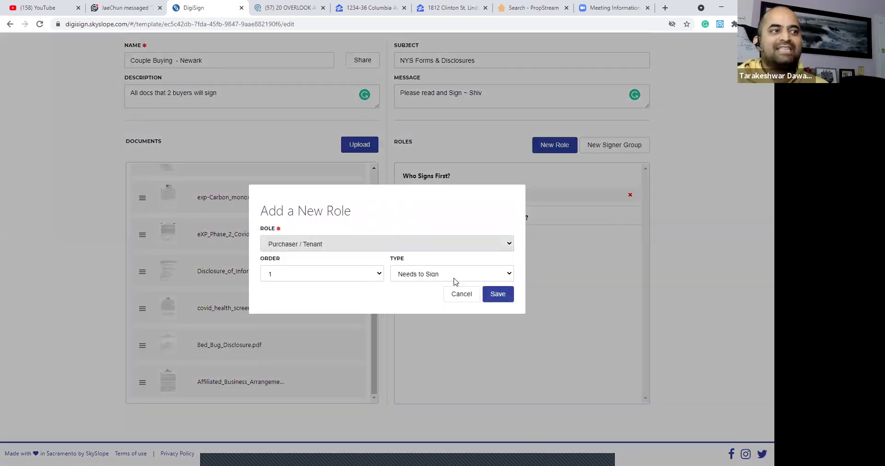
pyautogui.click(374, 274)
pyautogui.click(503, 296)
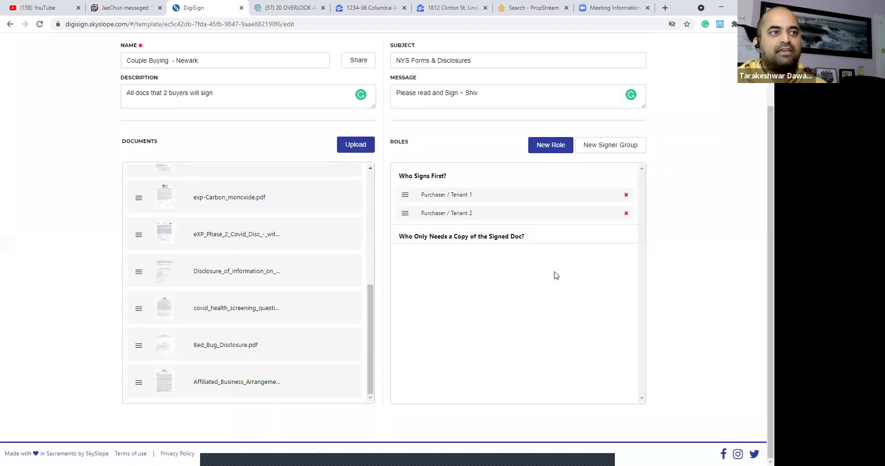
# Add the Me role as a signer.
pyautogui.click(551, 145)
pyautogui.click(453, 244)
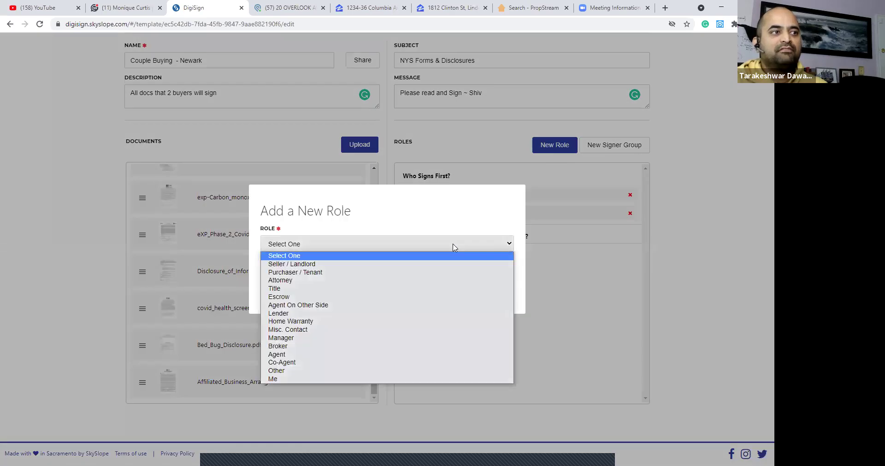
pyautogui.click(281, 378)
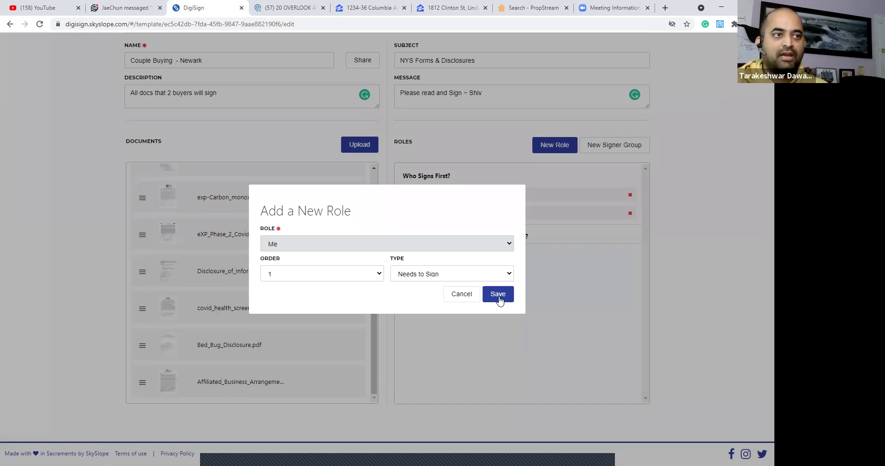
pyautogui.click(499, 298)
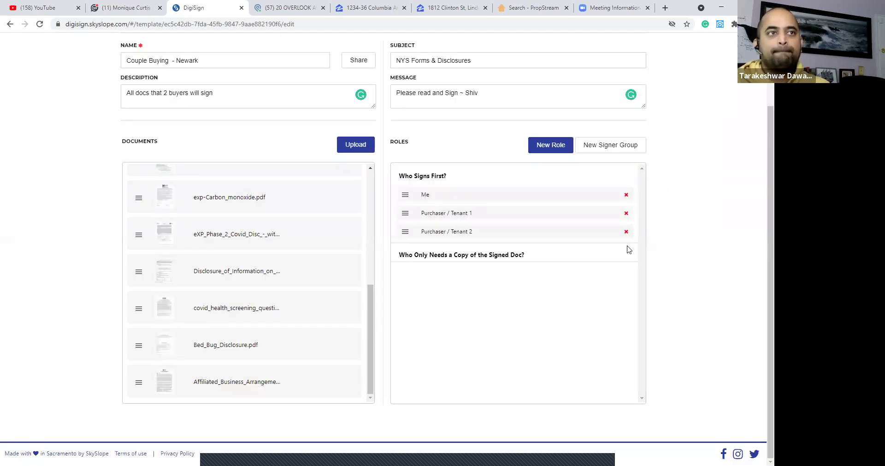
# Start an extra Other role but cancel it, keeping Me and two Purchaser / Tenant roles.
pyautogui.scroll(3, 675, 242)
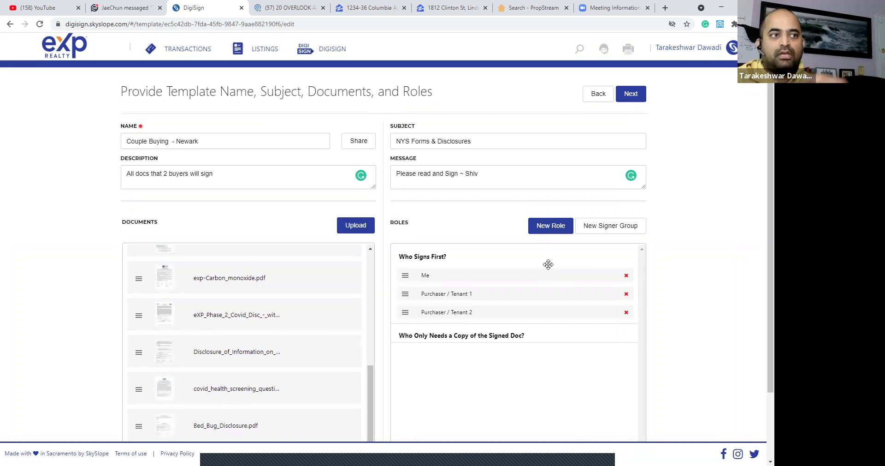
pyautogui.scroll(-2, 548, 264)
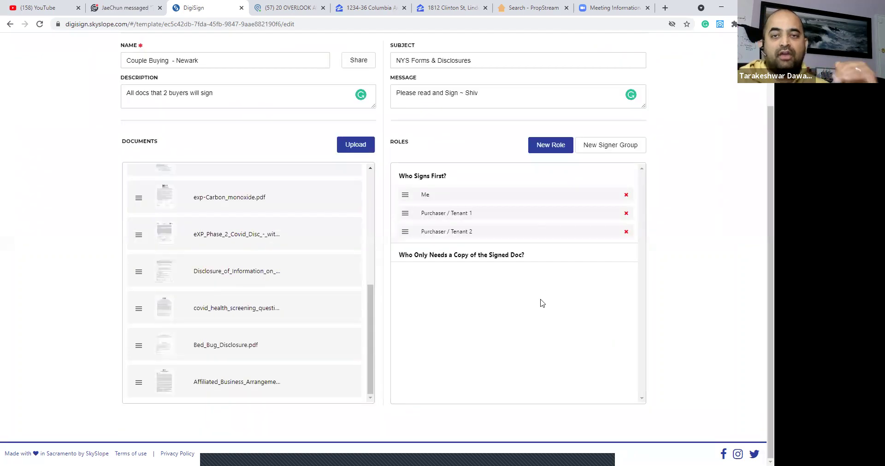
pyautogui.click(555, 149)
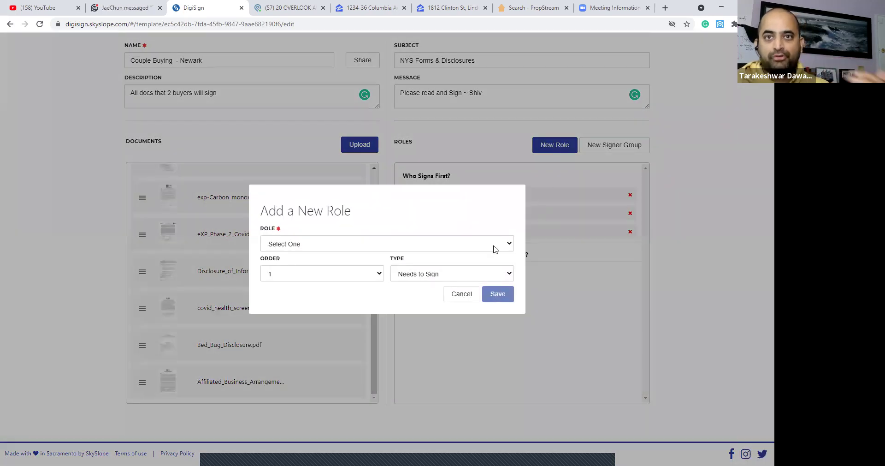
pyautogui.click(495, 248)
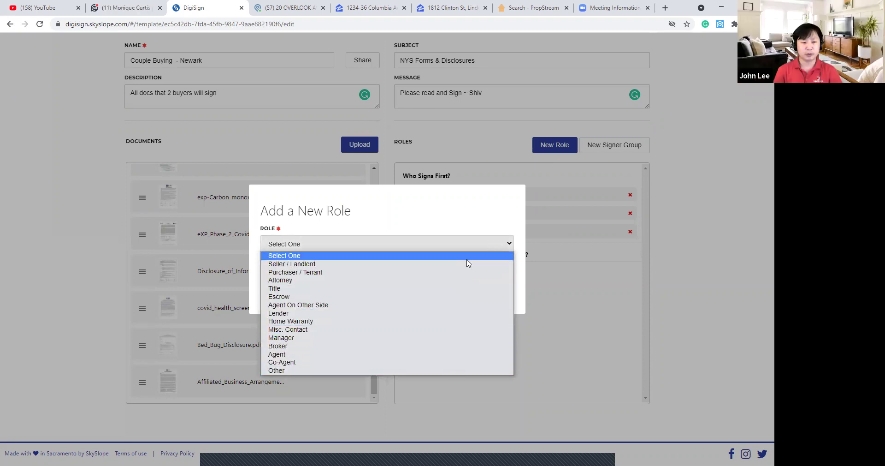
pyautogui.click(400, 382)
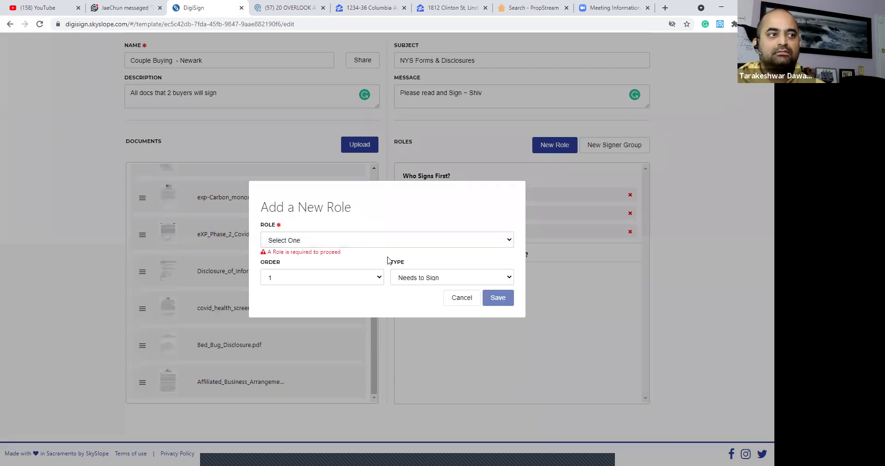
pyautogui.click(331, 240)
pyautogui.click(288, 363)
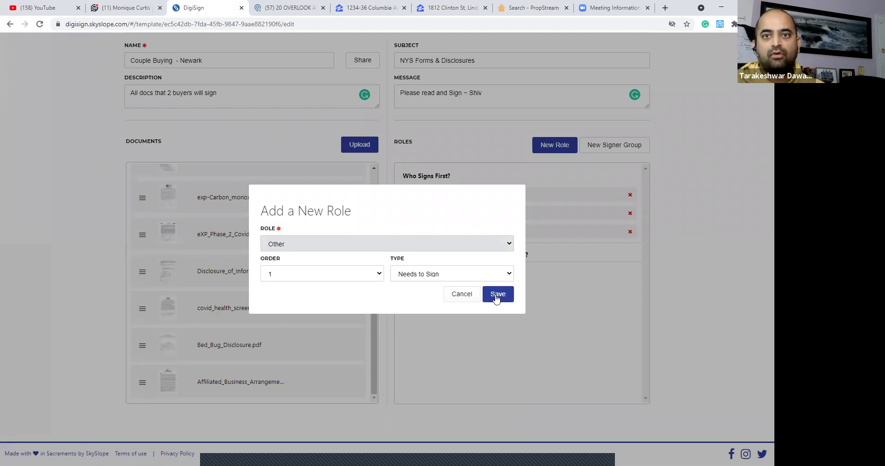
pyautogui.click(462, 295)
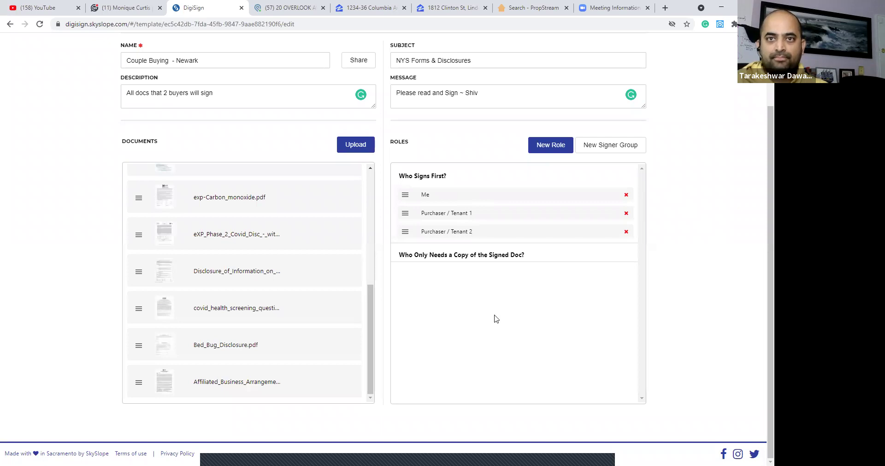
pyautogui.scroll(3, 654, 294)
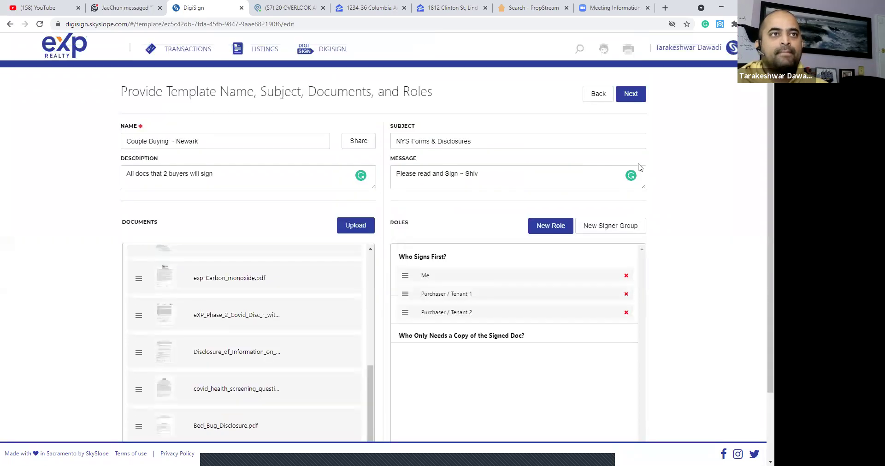
# On Wire_fraud.pdf, place Purchaser / Tenant 1 and 2 signature fields on the Buyer/Tenant lines.
pyautogui.click(630, 95)
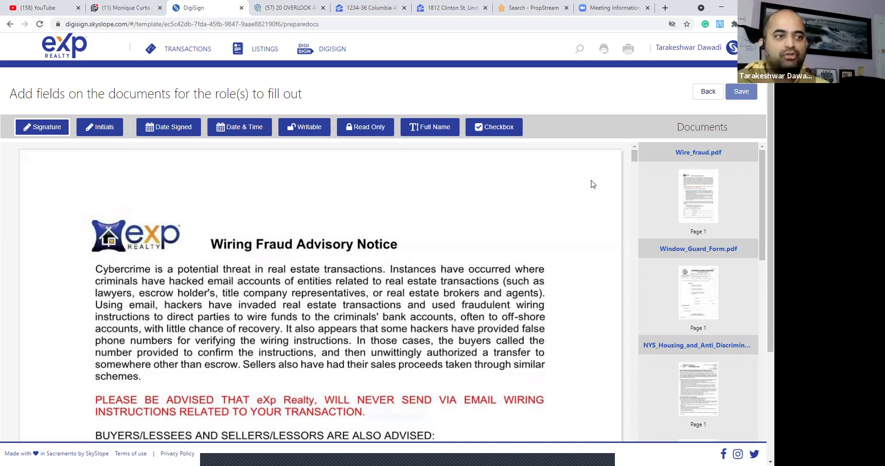
pyautogui.scroll(-10, 507, 267)
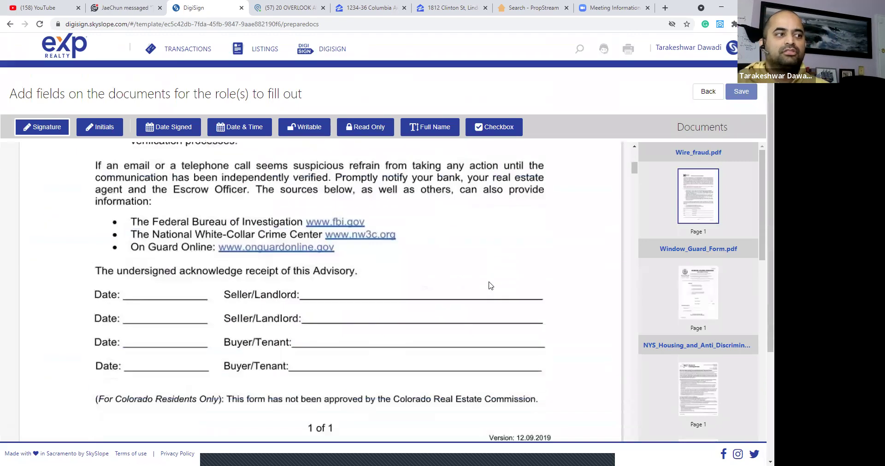
pyautogui.scroll(-1, 491, 280)
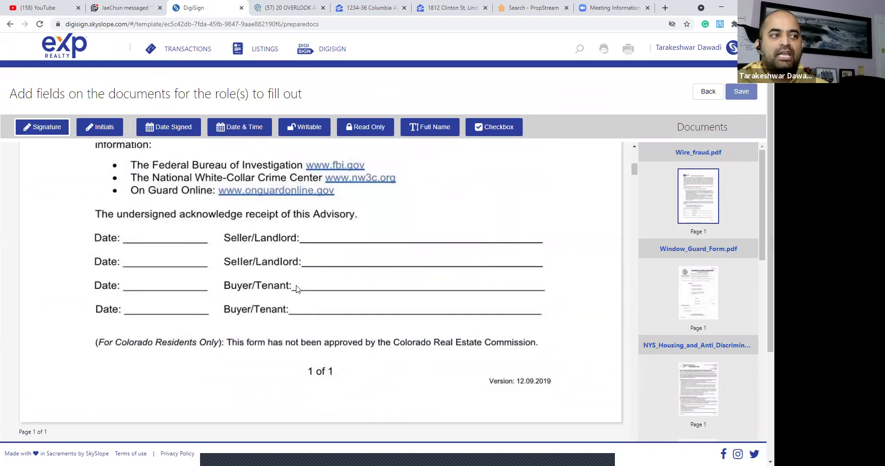
pyautogui.click(384, 265)
pyautogui.moveTo(399, 270); pyautogui.dragTo(363, 270)
pyautogui.click(318, 296)
pyautogui.moveTo(318, 298); pyautogui.dragTo(355, 296)
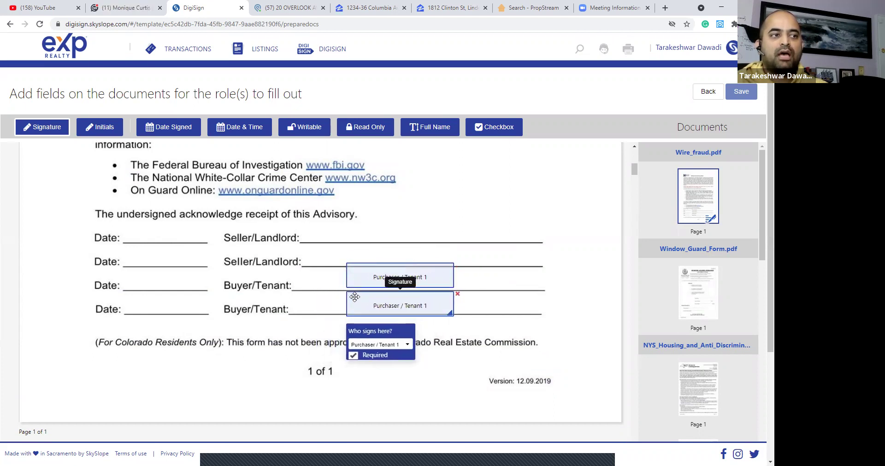
pyautogui.click(406, 350)
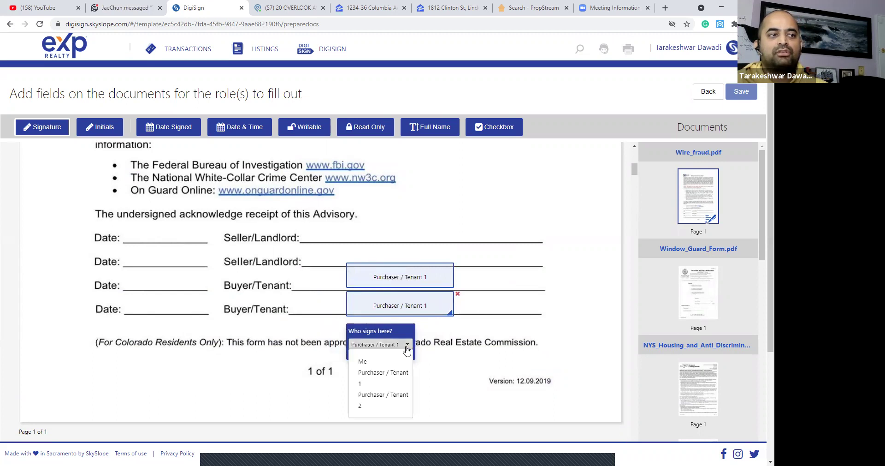
pyautogui.click(396, 401)
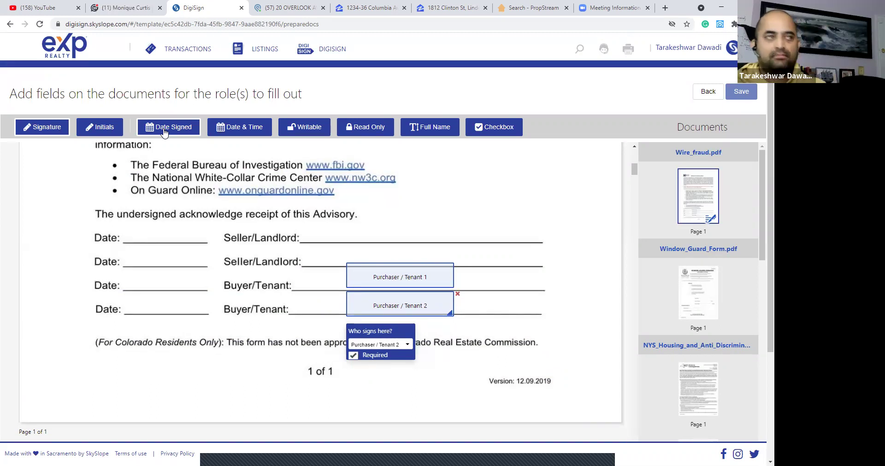
# Add a Date Signed field for Purchaser / Tenant 1 on the third Date line.
pyautogui.click(164, 131)
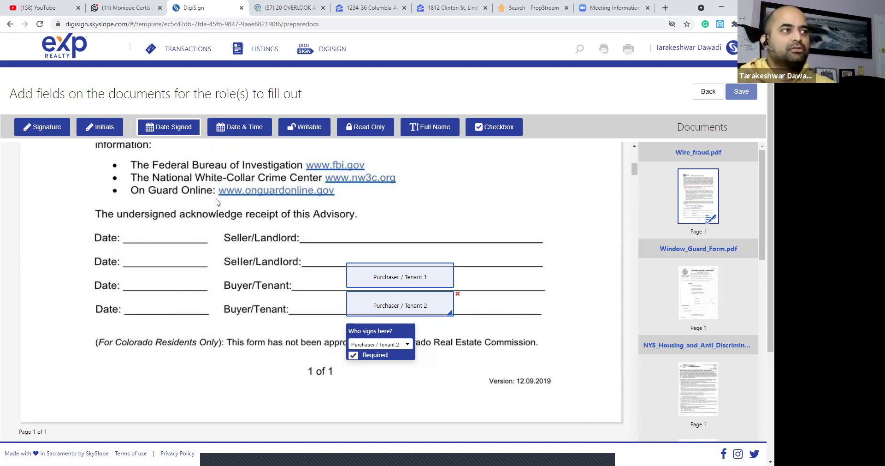
pyautogui.click(144, 305)
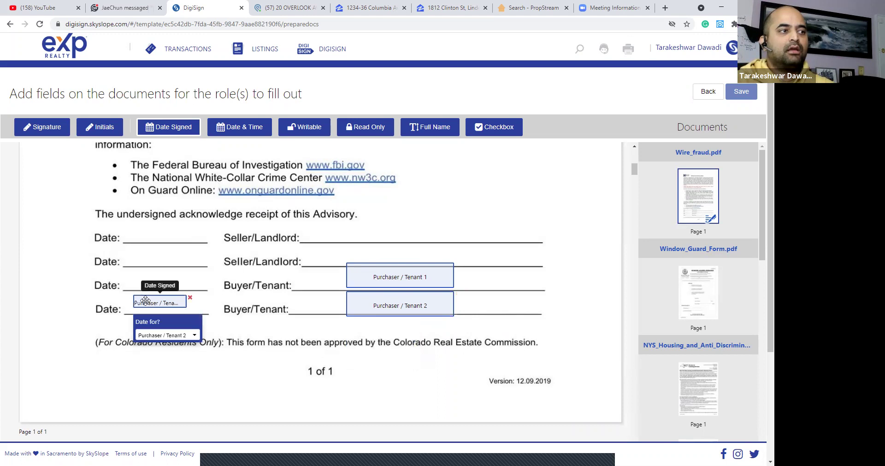
pyautogui.moveTo(145, 303); pyautogui.dragTo(148, 277)
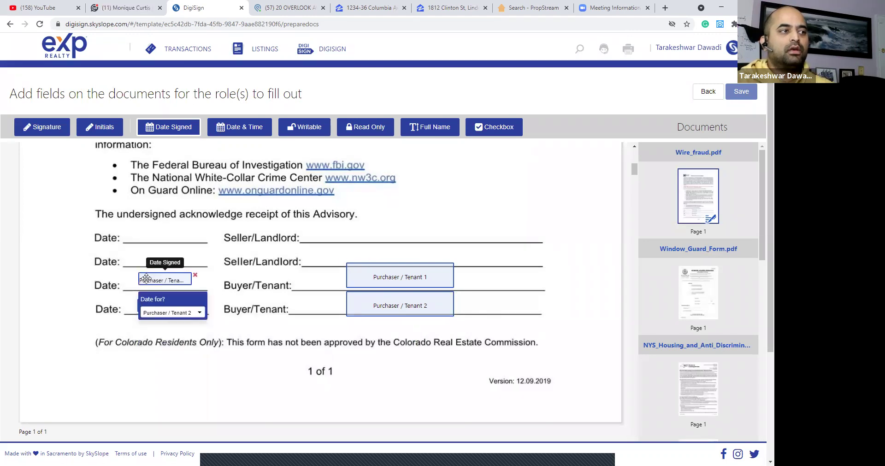
pyautogui.click(174, 314)
pyautogui.click(161, 342)
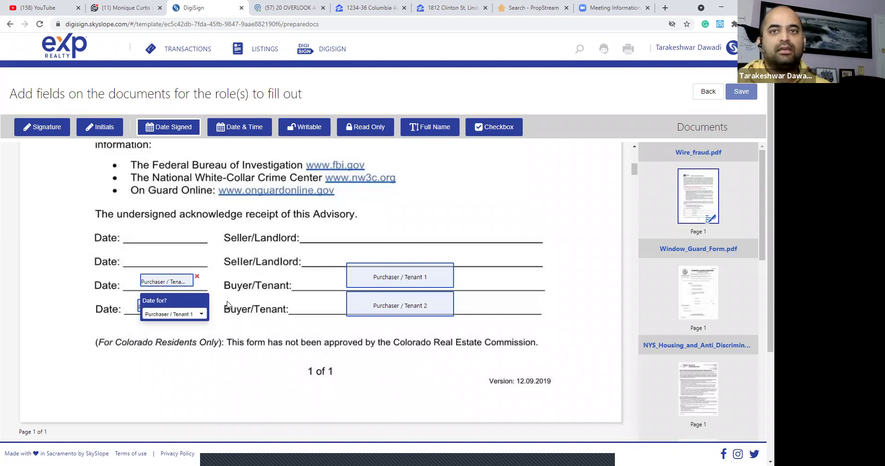
# On the Window Guard form, place Purchaser / Tenant 1 and 2 initials at the first checkbox.
pyautogui.scroll(-9, 295, 299)
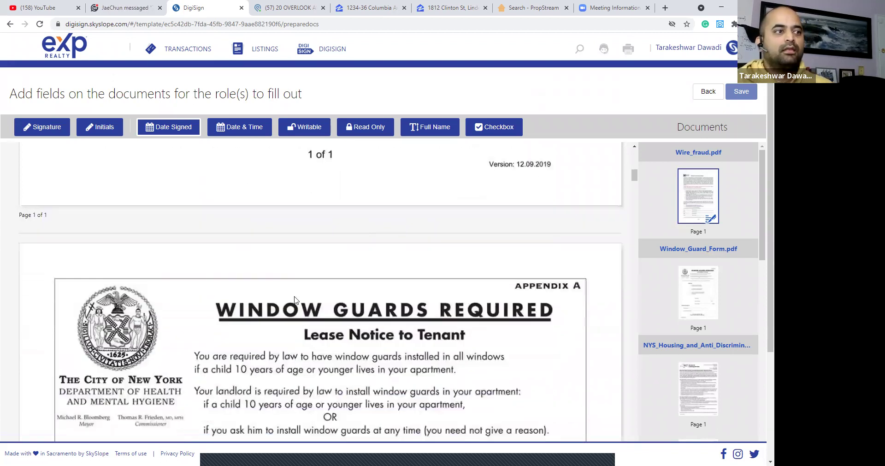
pyautogui.scroll(-4, 296, 300)
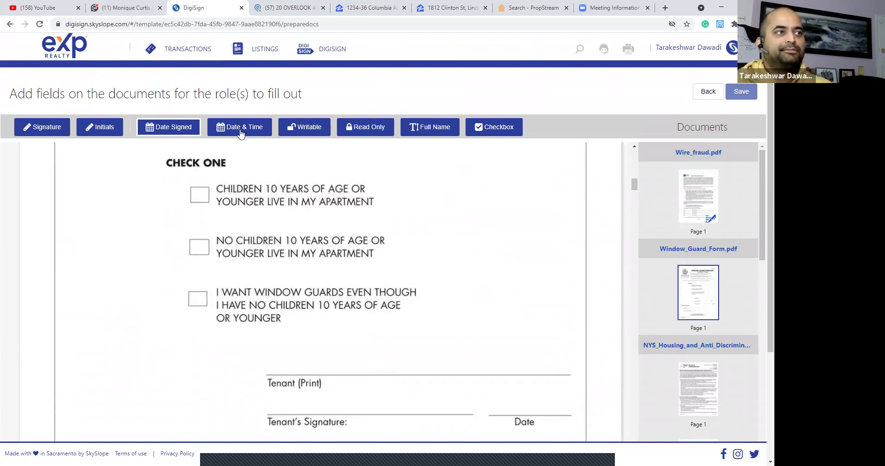
pyautogui.click(110, 127)
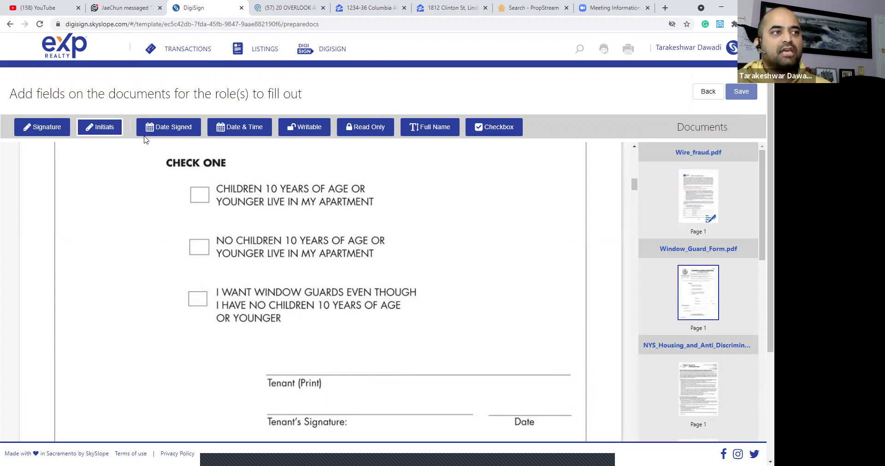
pyautogui.click(189, 182)
pyautogui.moveTo(202, 188); pyautogui.dragTo(173, 191)
pyautogui.click(152, 190)
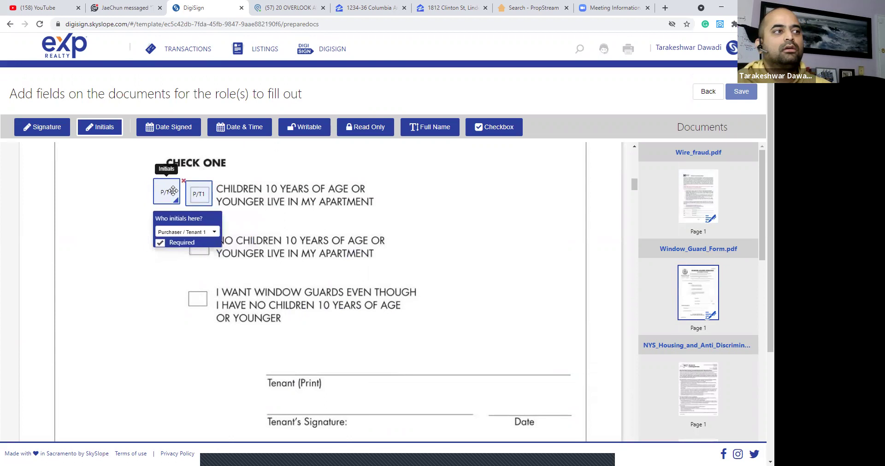
pyautogui.click(205, 233)
pyautogui.click(206, 285)
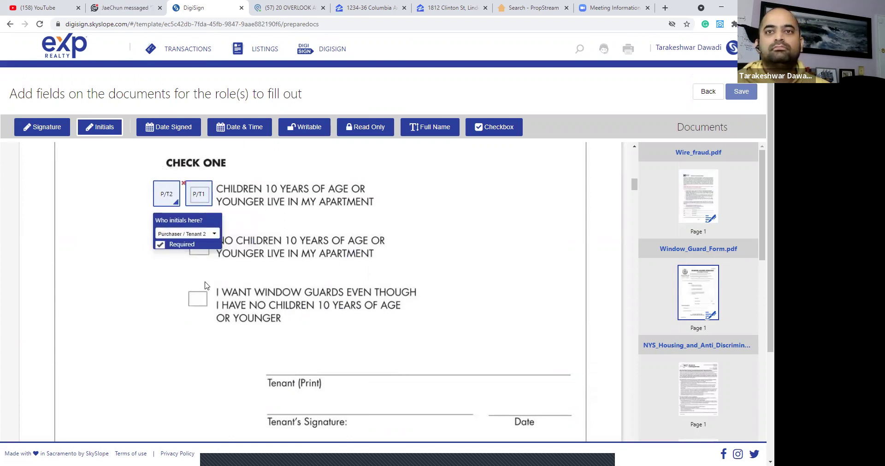
# Add signature fields for Purchaser / Tenant 1 and 2 above the Tenant (Print) line.
pyautogui.scroll(-2, 216, 277)
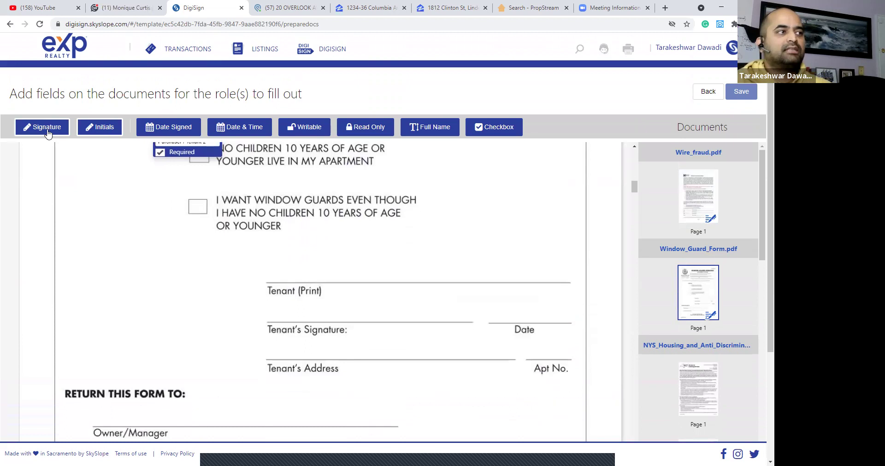
pyautogui.click(41, 127)
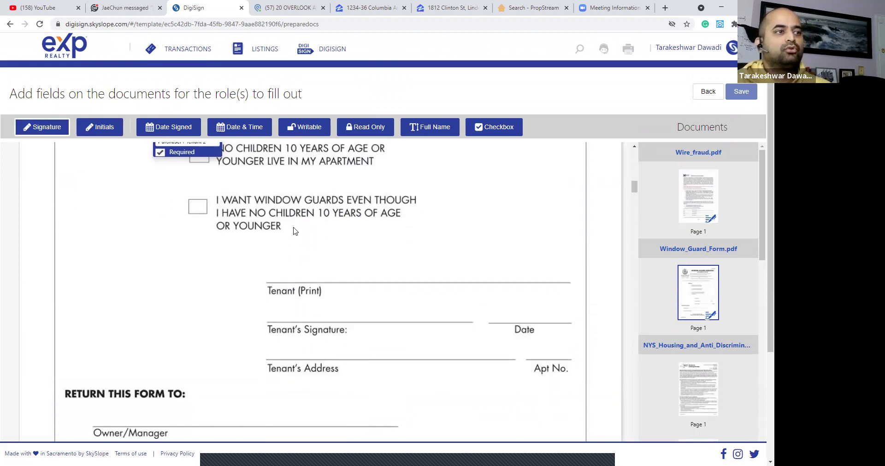
pyautogui.click(271, 253)
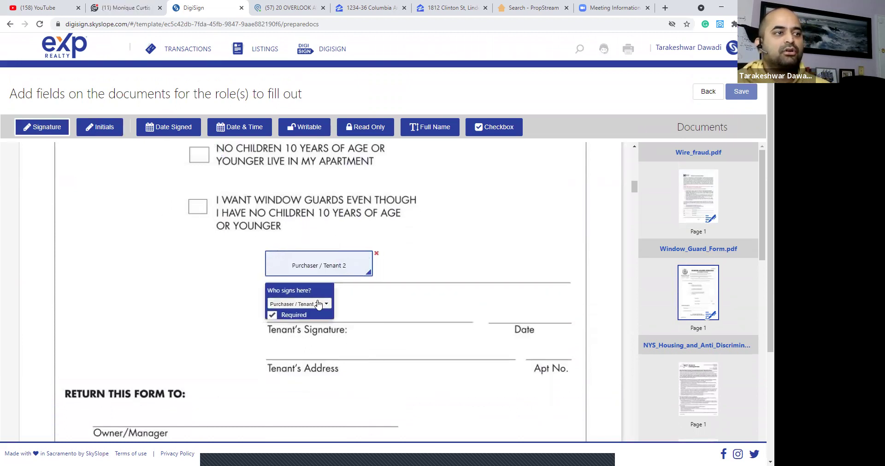
pyautogui.click(318, 303)
pyautogui.click(307, 332)
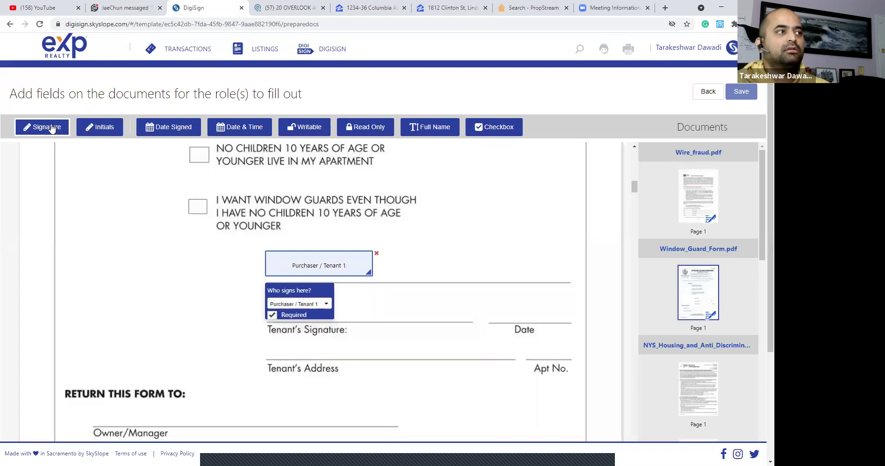
pyautogui.click(406, 252)
pyautogui.click(453, 308)
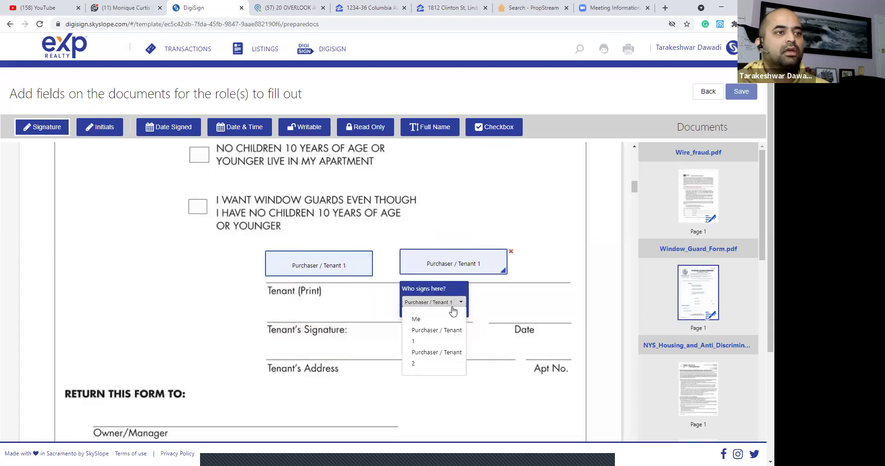
pyautogui.click(442, 356)
# Place a Date Signed field for Purchaser / Tenant 1 on the Date line.
pyautogui.click(182, 130)
pyautogui.click(510, 309)
pyautogui.moveTo(510, 310); pyautogui.dragTo(516, 295)
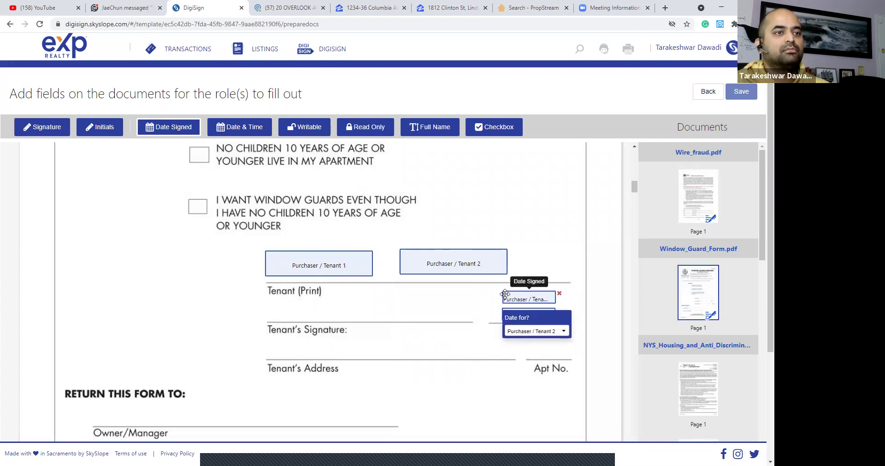
pyautogui.click(542, 329)
pyautogui.click(537, 361)
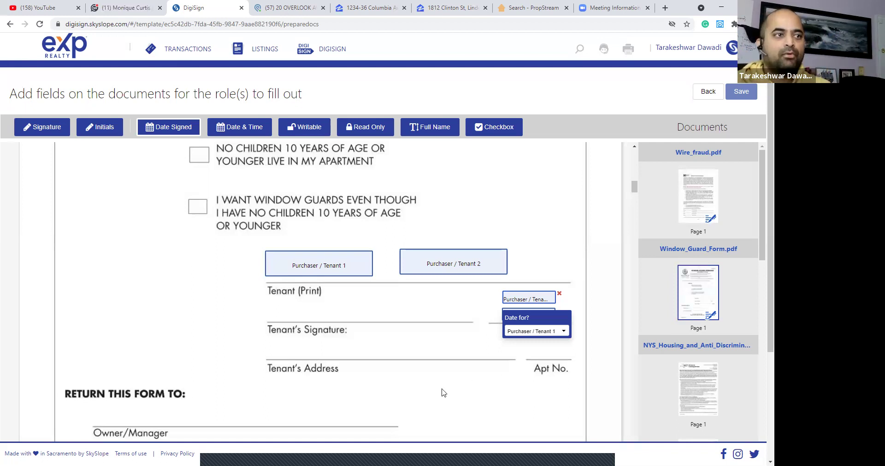
pyautogui.scroll(-2, 429, 382)
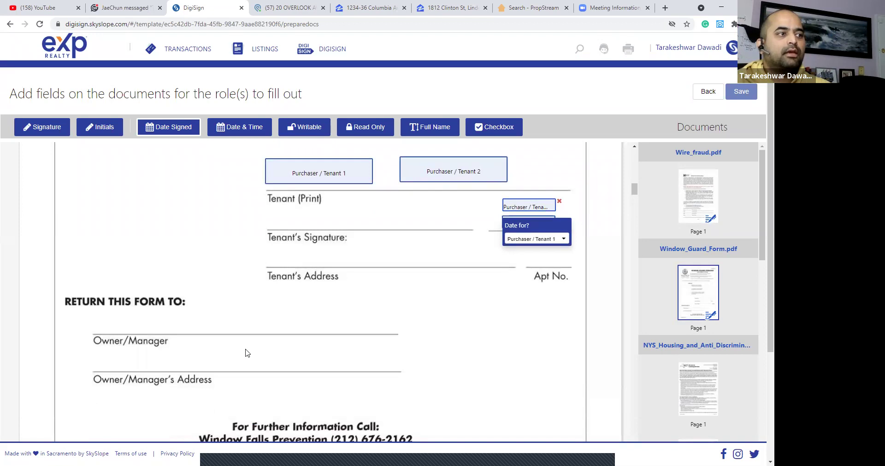
pyautogui.scroll(1, 399, 351)
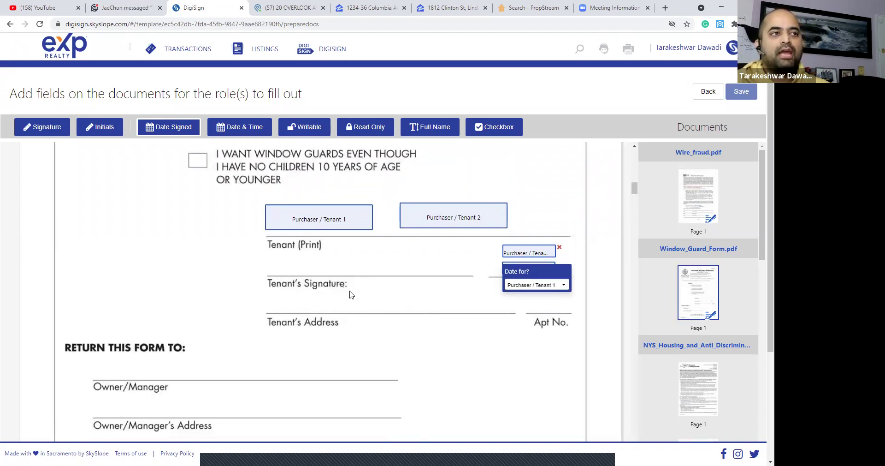
# Add a writable field on the Tenant's Signature line, filled in by Me.
pyautogui.click(294, 129)
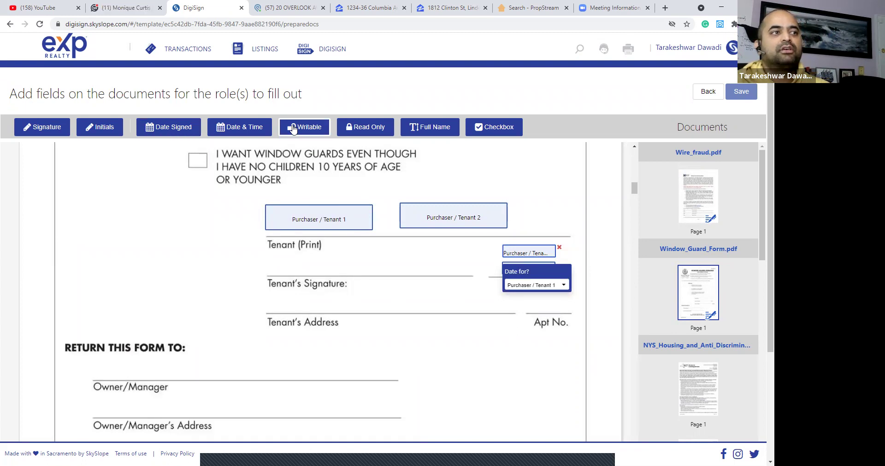
pyautogui.click(293, 272)
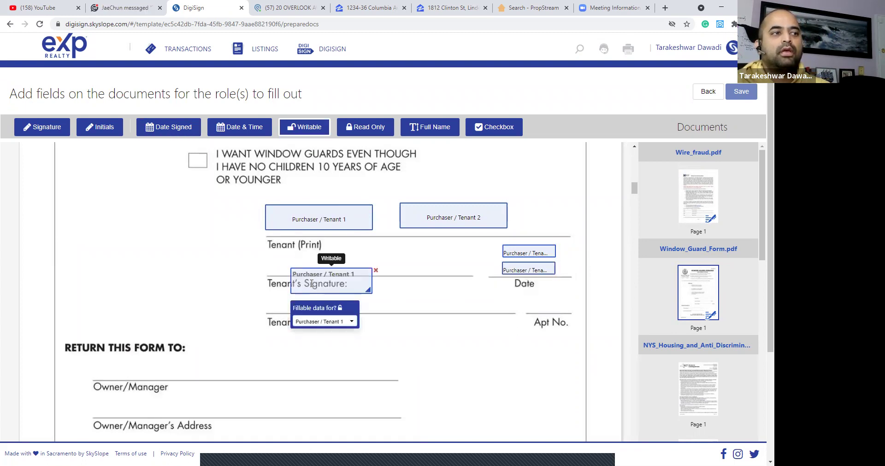
pyautogui.moveTo(351, 283); pyautogui.dragTo(393, 296)
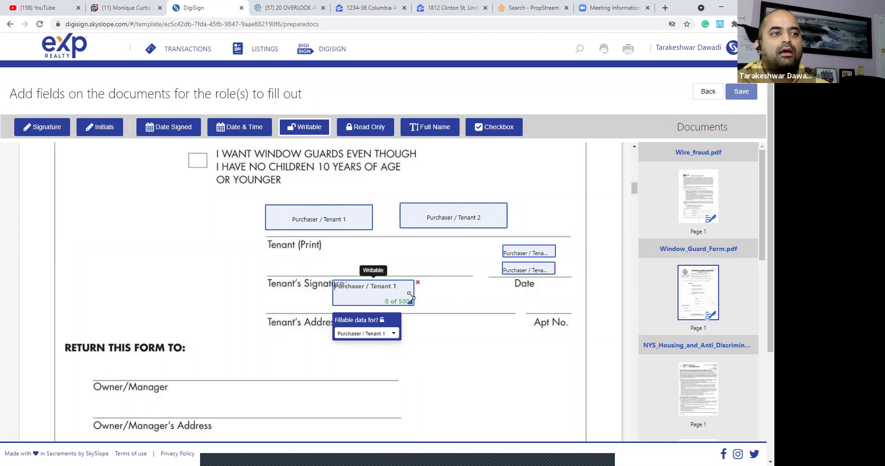
pyautogui.click(389, 335)
pyautogui.click(375, 350)
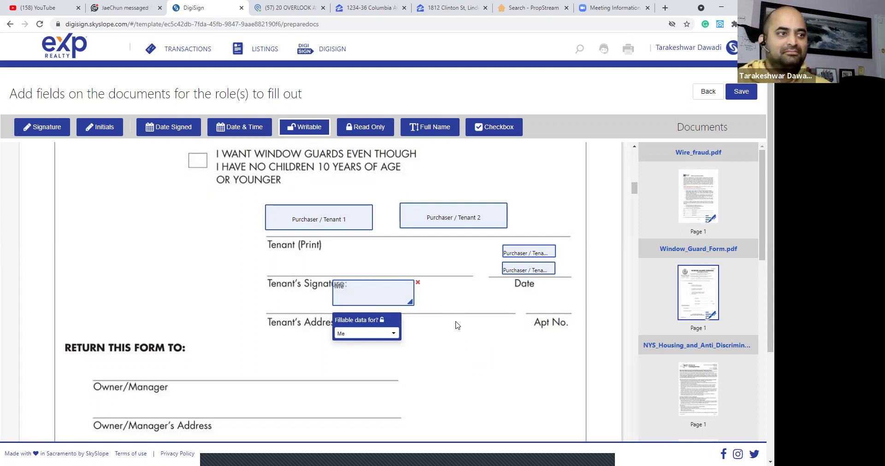
# Scroll down to the top of page 2 of the NYS Housing and Anti-Discrimination Disclosure Form.
pyautogui.scroll(-6, 456, 320)
pyautogui.scroll(-12, 452, 317)
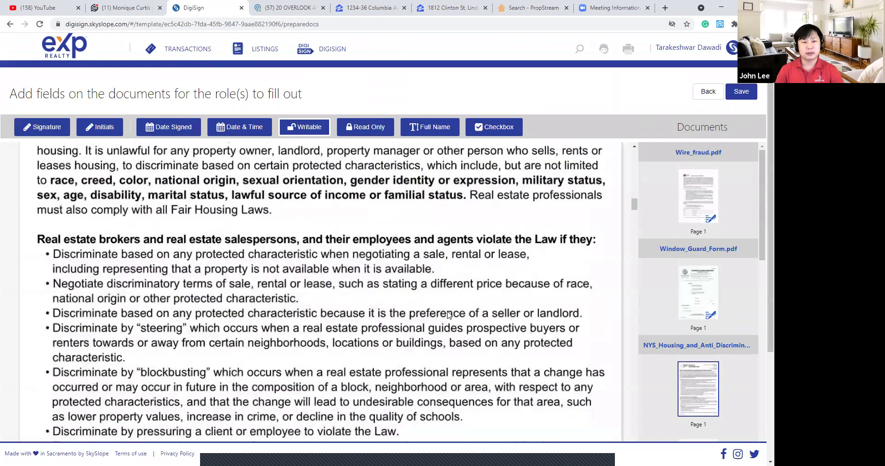
pyautogui.scroll(-4, 450, 315)
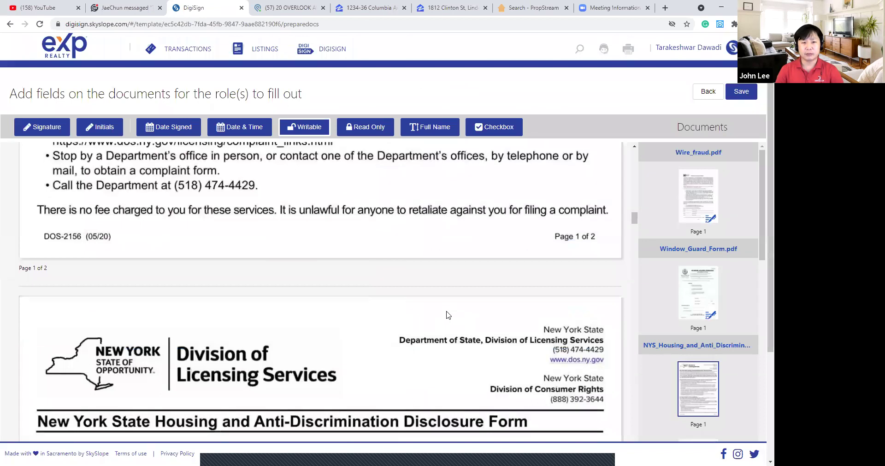
pyautogui.scroll(6, 446, 315)
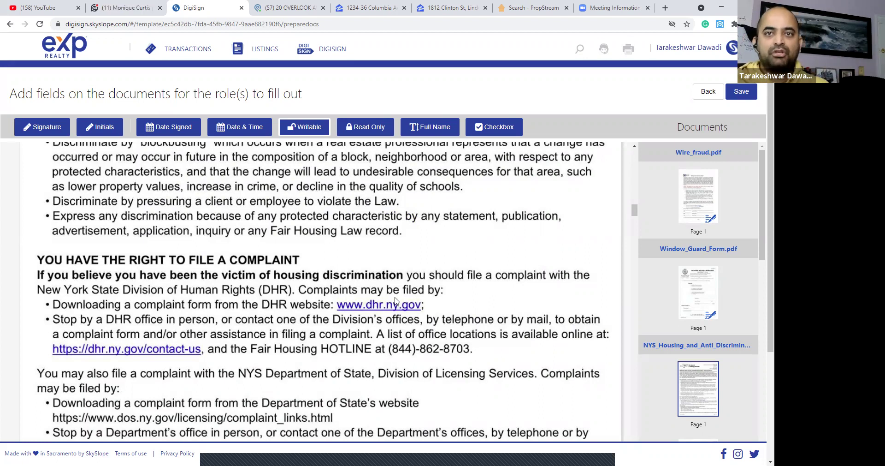
pyautogui.scroll(-15, 456, 290)
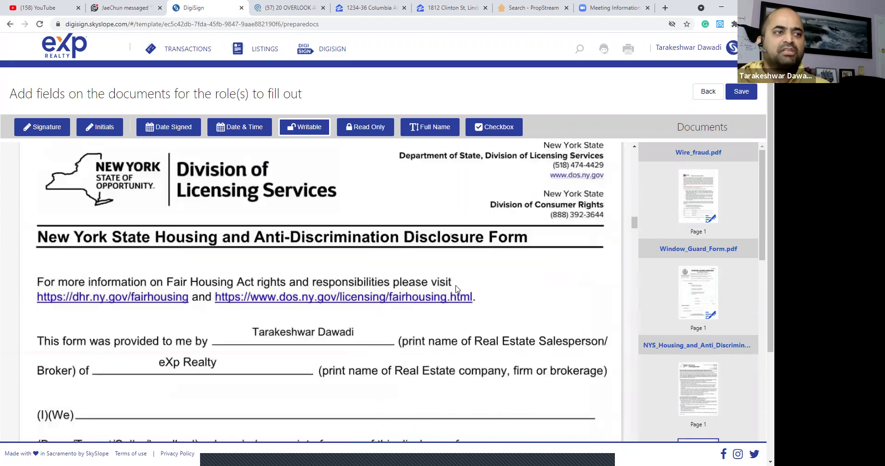
# Place full-name fields above the (I)(We) line for Purchaser / Tenant 1 and Purchaser / Tenant 2.
pyautogui.scroll(2, 457, 289)
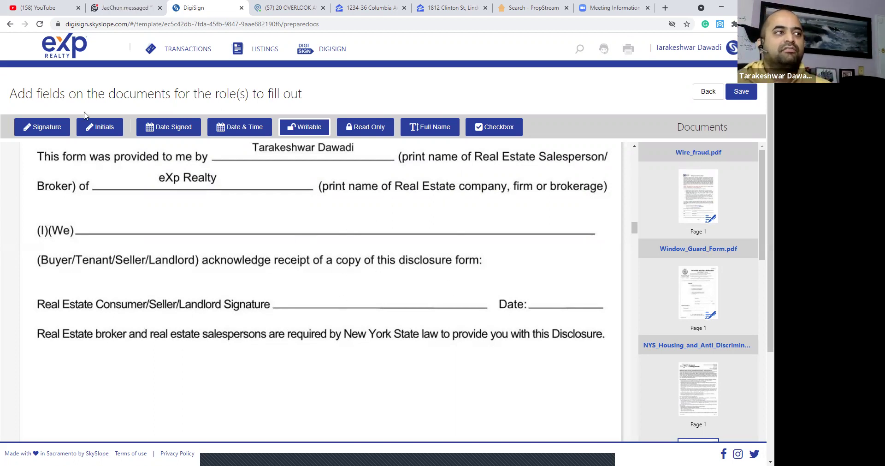
pyautogui.click(426, 129)
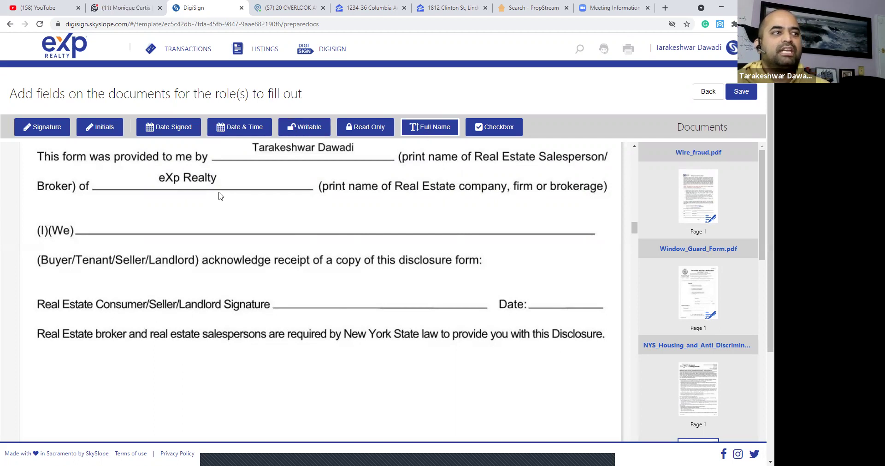
pyautogui.click(169, 209)
pyautogui.click(218, 259)
pyautogui.click(204, 289)
pyautogui.click(266, 208)
pyautogui.moveTo(285, 209); pyautogui.dragTo(280, 209)
pyautogui.click(308, 257)
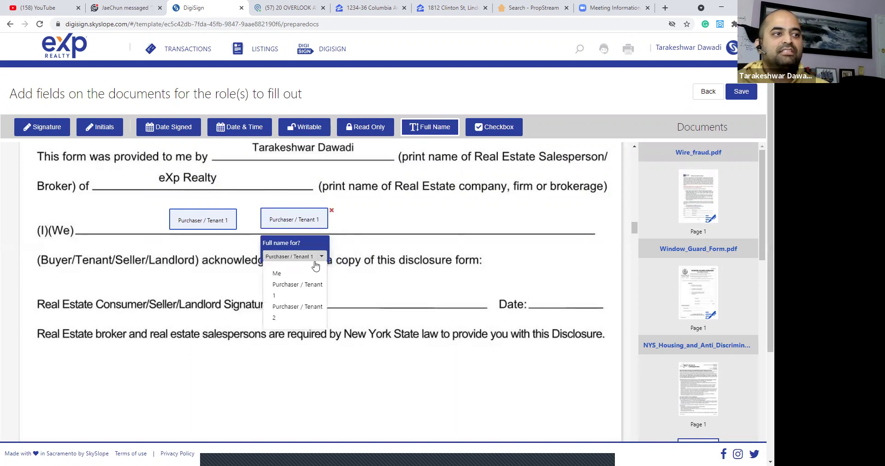
pyautogui.click(300, 311)
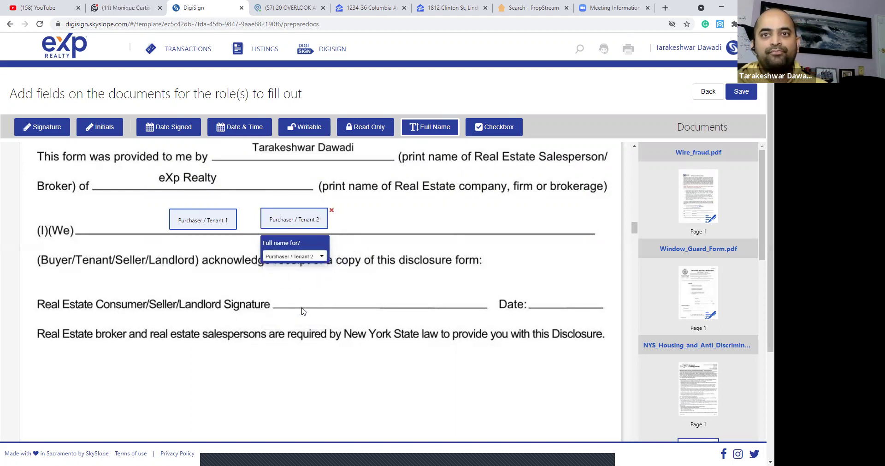
# Add two date-signed fields beside Date:, assigning the upper one to Purchaser / Tenant 1.
pyautogui.click(178, 131)
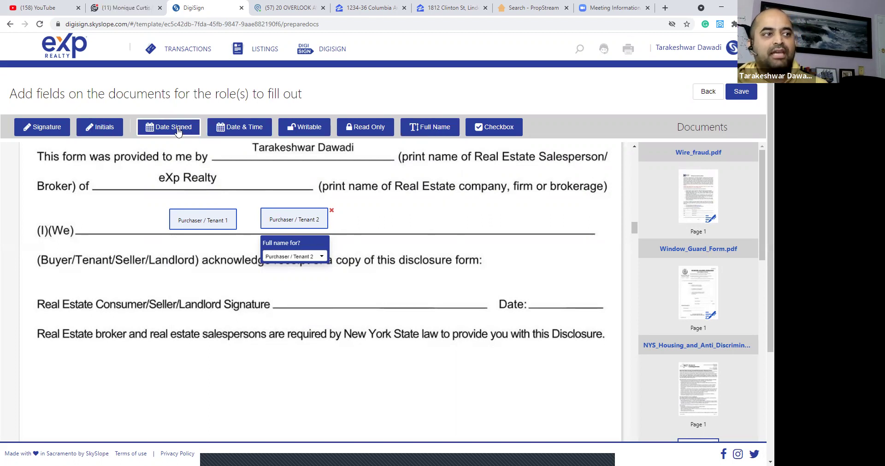
pyautogui.click(545, 291)
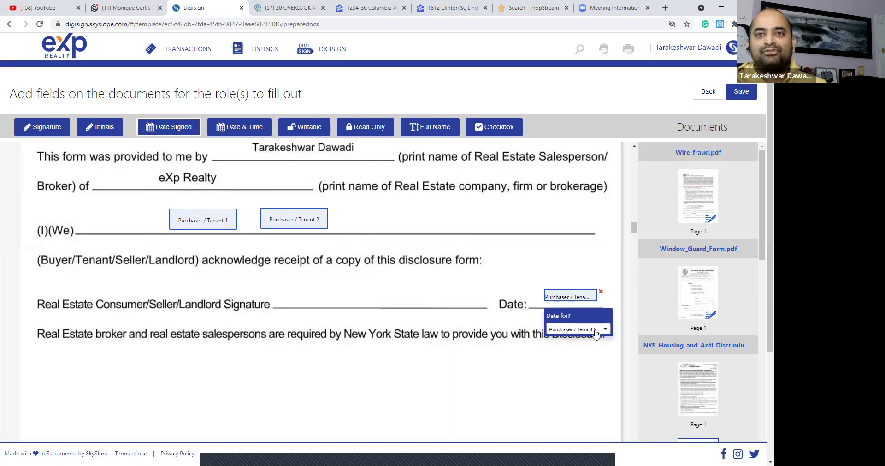
pyautogui.click(547, 276)
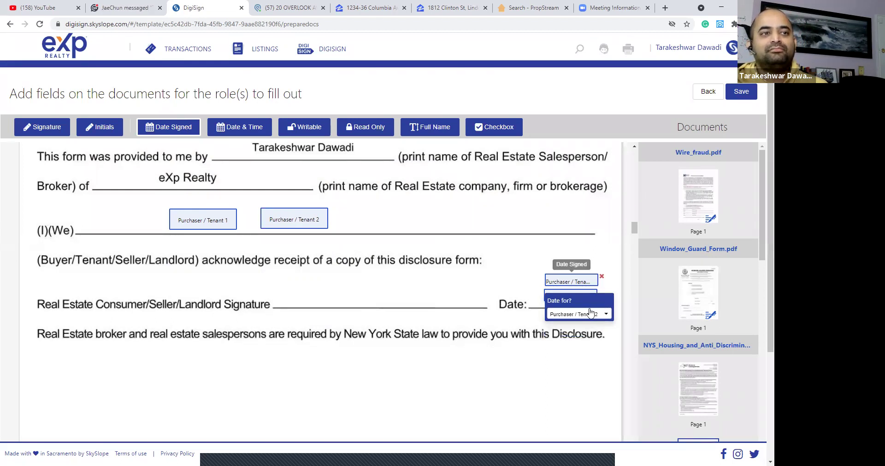
pyautogui.click(590, 313)
pyautogui.click(588, 345)
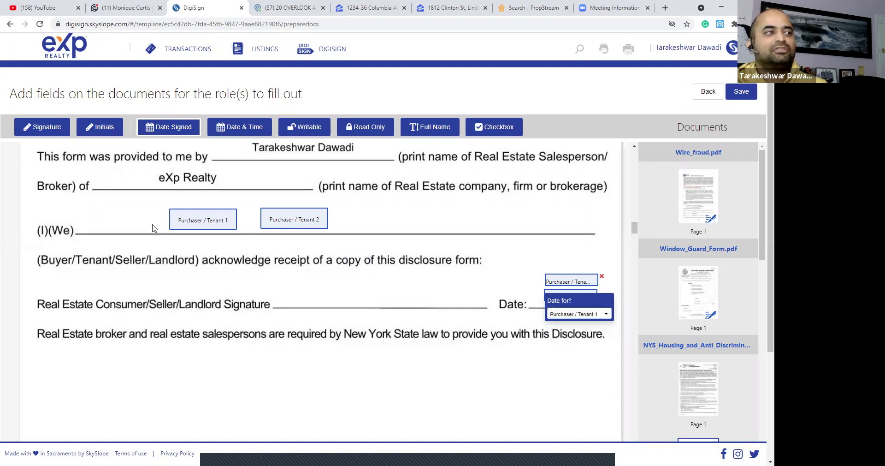
# Add side-by-side signature fields on the signature line, the second for Purchaser / Tenant 2.
pyautogui.click(44, 131)
pyautogui.click(279, 283)
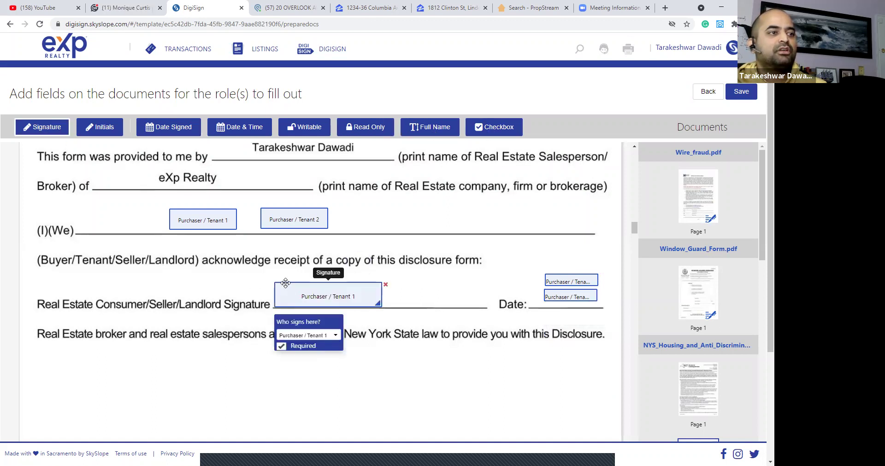
pyautogui.moveTo(281, 281); pyautogui.dragTo(266, 274)
pyautogui.click(395, 273)
pyautogui.moveTo(395, 273); pyautogui.dragTo(384, 270)
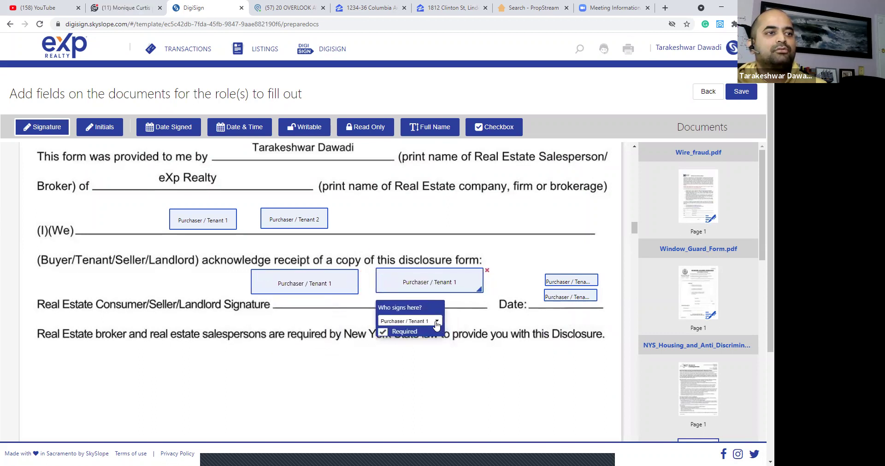
pyautogui.click(410, 321)
pyautogui.click(424, 374)
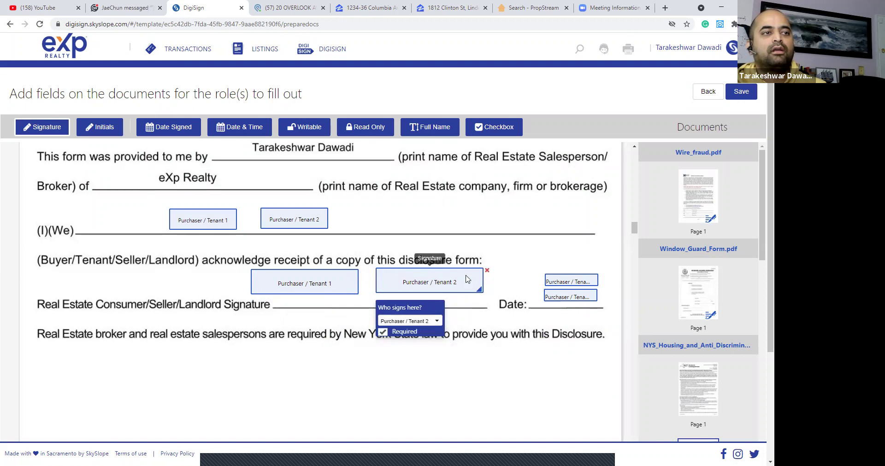
pyautogui.scroll(-10, 467, 277)
pyautogui.scroll(-15, 467, 276)
pyautogui.scroll(-6, 416, 261)
pyautogui.scroll(1, 417, 269)
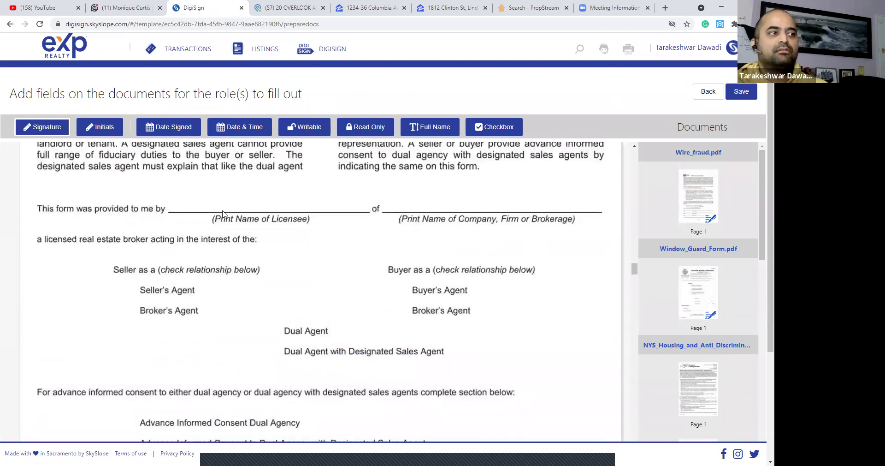
# Add a full-name field for Me on the Licensee line and a writable field on the Company line.
pyautogui.click(217, 192)
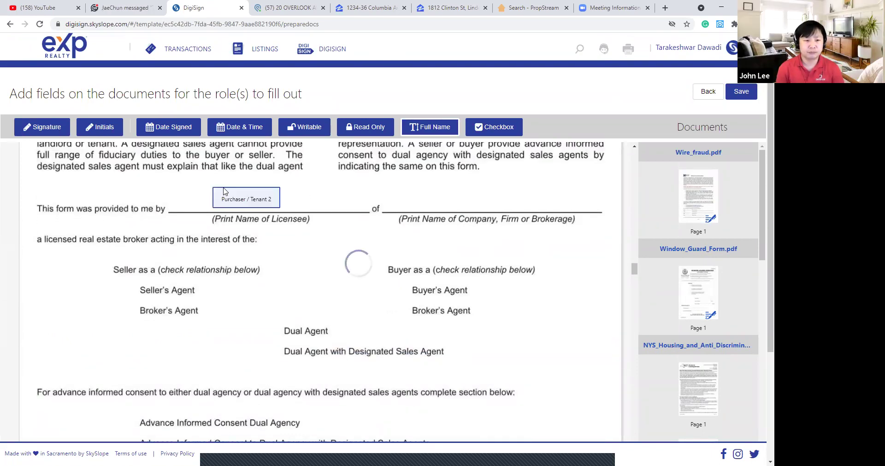
pyautogui.click(251, 235)
pyautogui.click(256, 252)
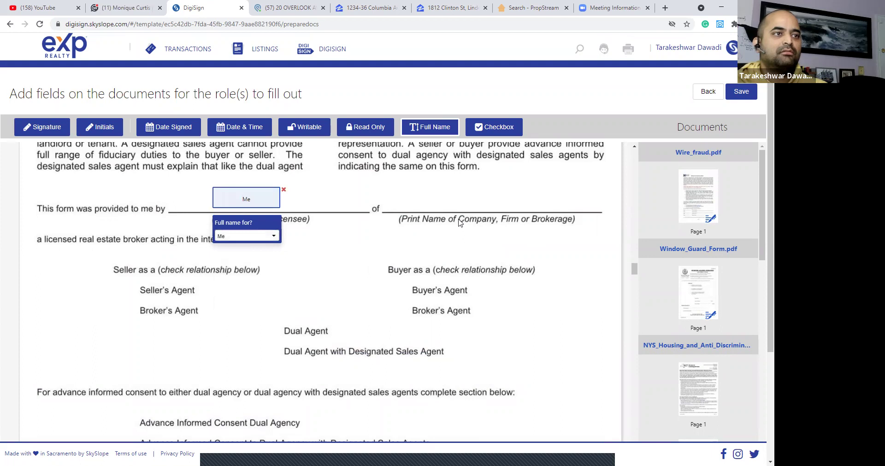
pyautogui.click(445, 191)
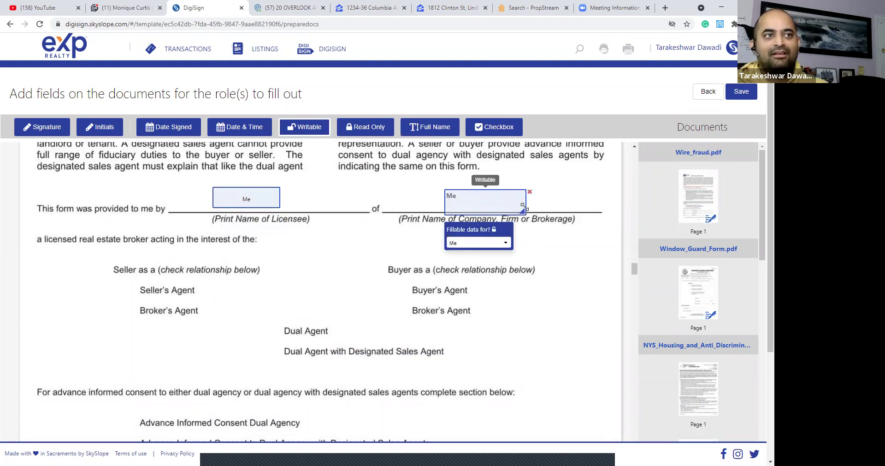
pyautogui.moveTo(521, 203); pyautogui.dragTo(523, 197)
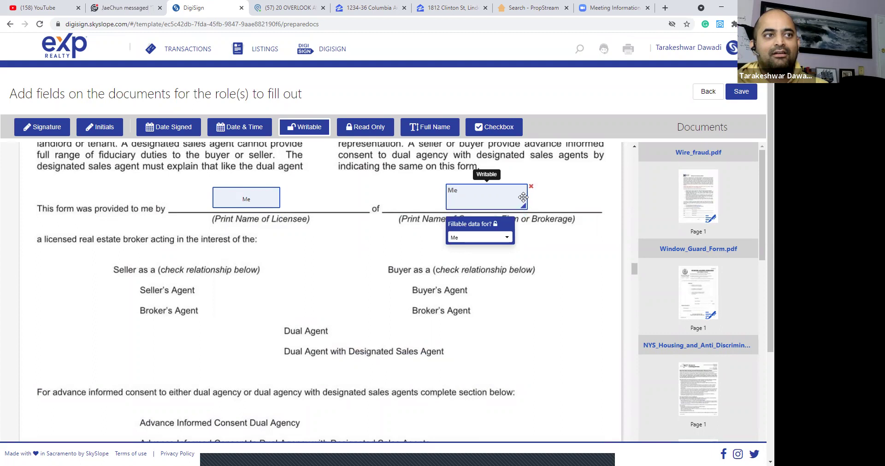
# Add initials boxes beside Buyer's Agent for Purchaser / Tenant 1 and Purchaser / Tenant 2.
pyautogui.scroll(-1, 427, 232)
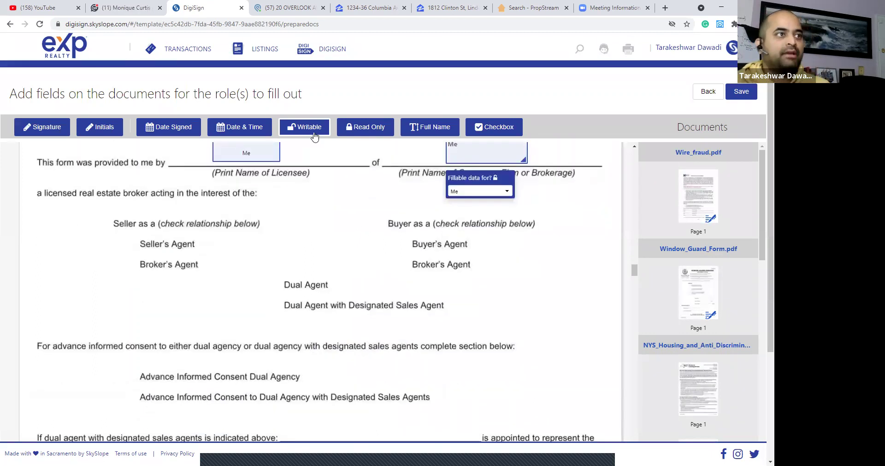
pyautogui.click(387, 236)
pyautogui.click(421, 286)
pyautogui.click(415, 310)
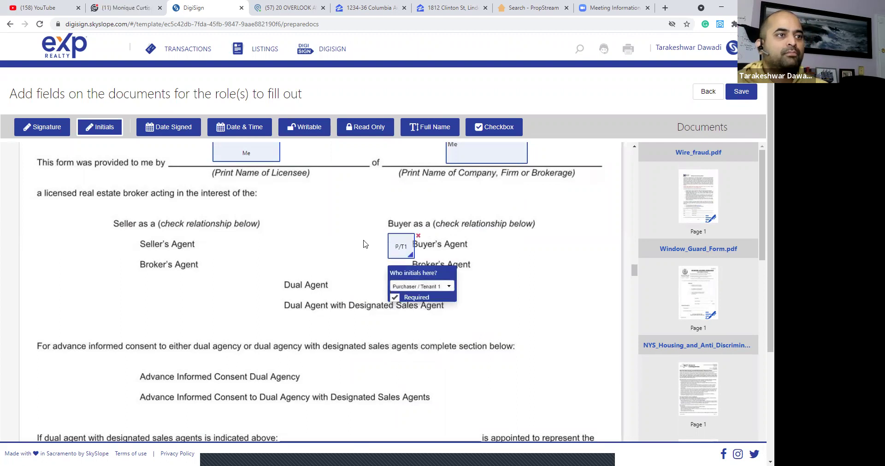
pyautogui.click(365, 237)
pyautogui.click(399, 287)
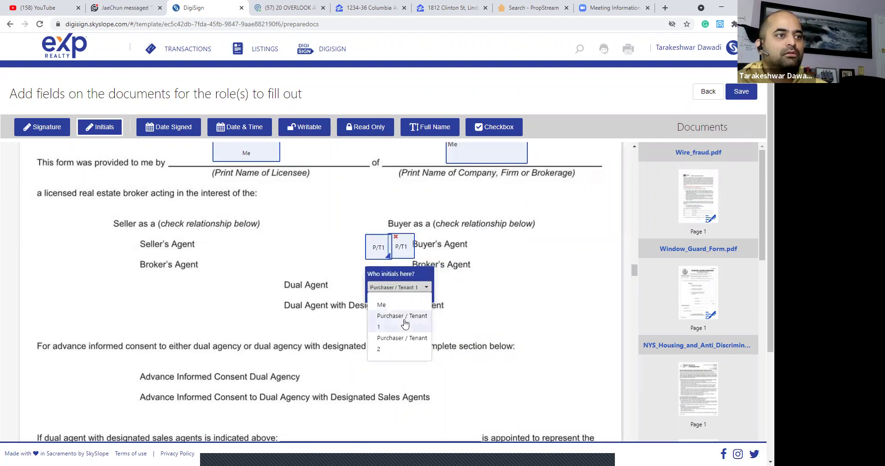
pyautogui.click(402, 342)
# Place full-name fields on the buyer line for Purchaser / Tenant 1 (left) and Purchaser / Tenant 2.
pyautogui.scroll(-3, 293, 305)
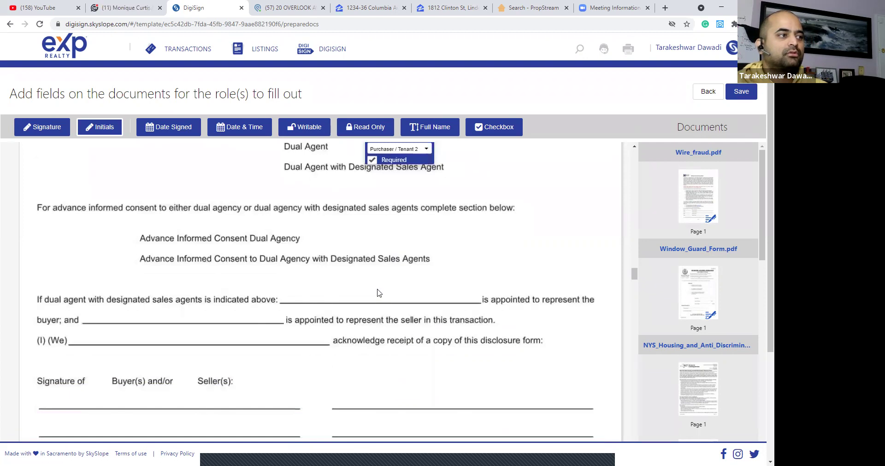
pyautogui.scroll(-2, 112, 258)
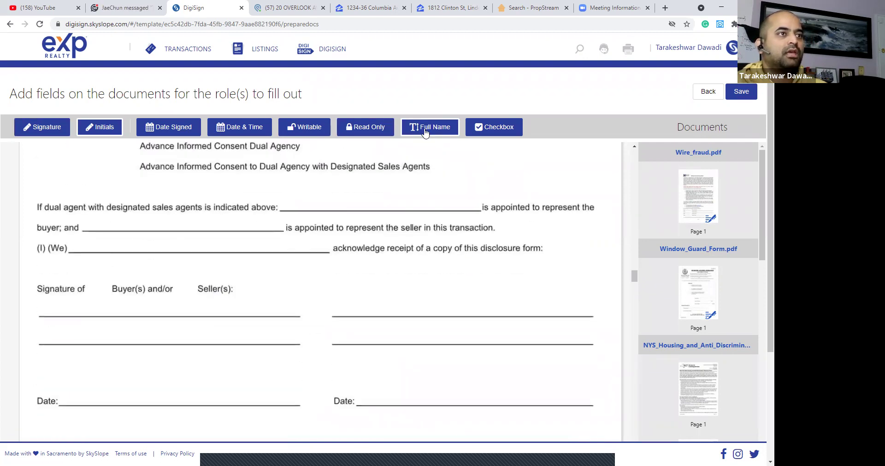
pyautogui.click(78, 232)
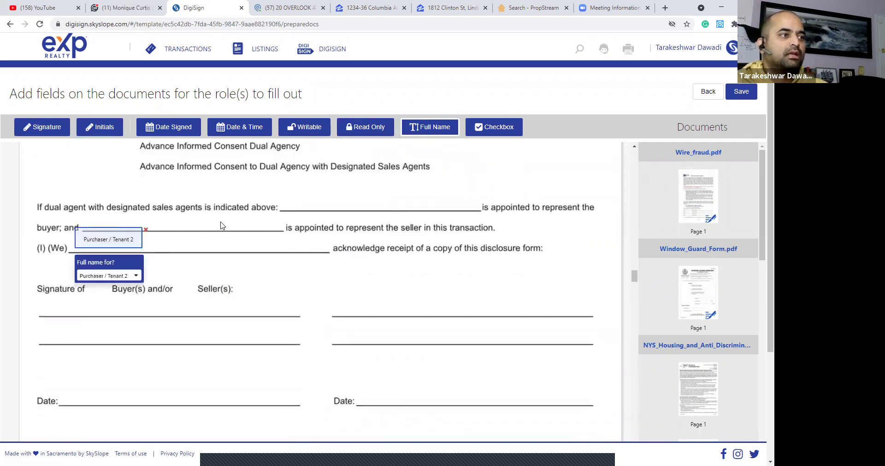
pyautogui.moveTo(154, 230); pyautogui.dragTo(325, 230)
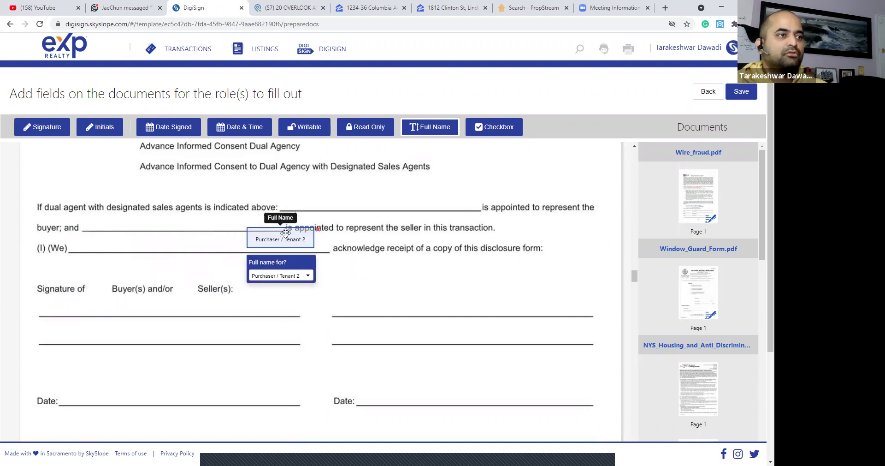
pyautogui.click(102, 232)
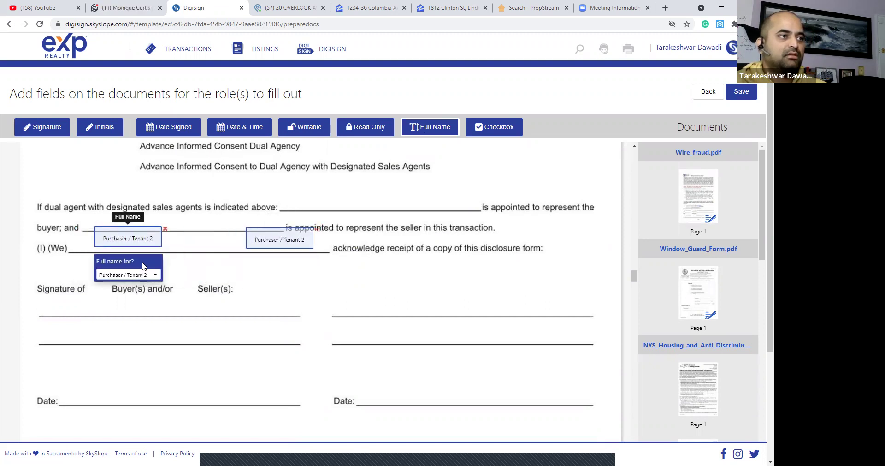
pyautogui.click(127, 275)
pyautogui.click(137, 308)
pyautogui.moveTo(257, 230); pyautogui.dragTo(222, 229)
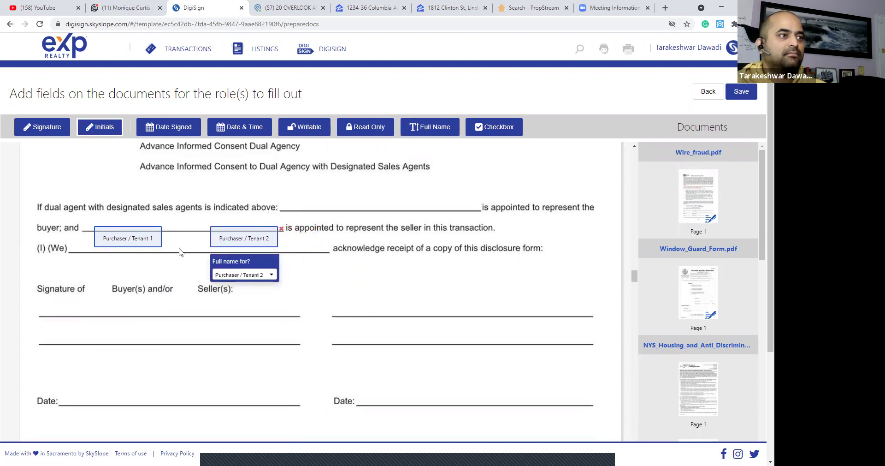
# Add two initials boxes next to the Signature of line.
pyautogui.click(94, 283)
pyautogui.moveTo(102, 282)
pyautogui.mouseDown()
pyautogui.moveTo(95, 278)
pyautogui.moveTo(118, 282)
pyautogui.mouseUp()
pyautogui.click(132, 278)
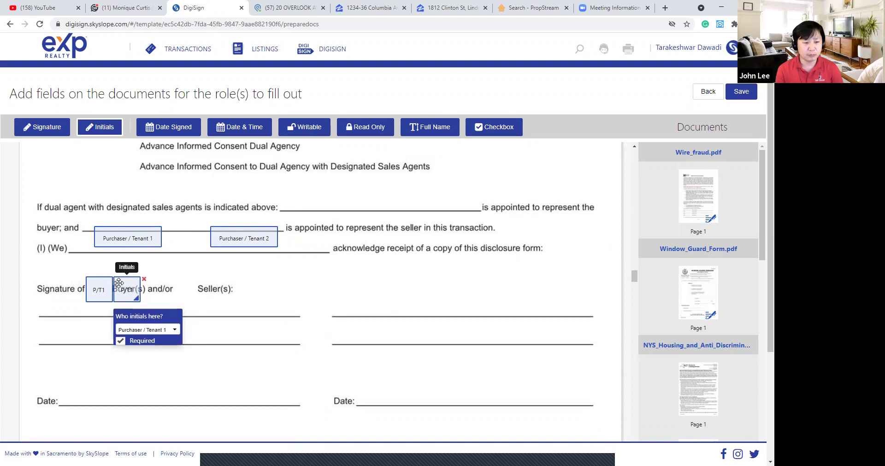
# Place signature fields on both buyer signature lines, the right one for Purchaser / Tenant 2.
pyautogui.scroll(-2, 199, 252)
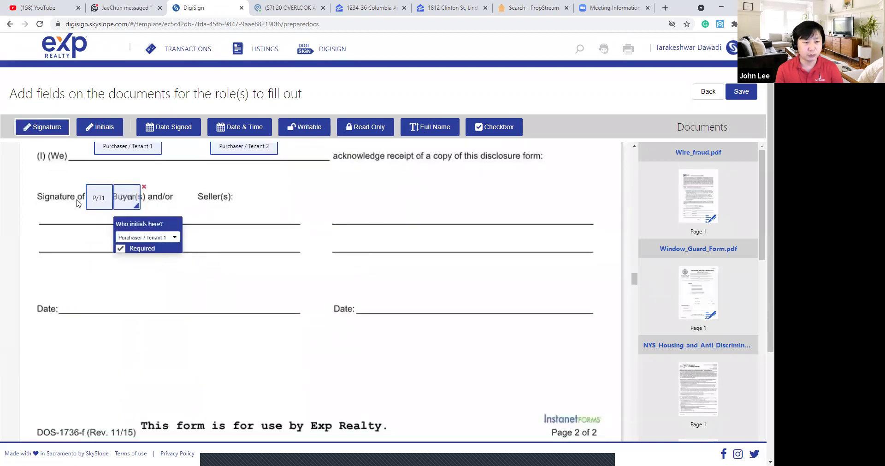
pyautogui.click(85, 223)
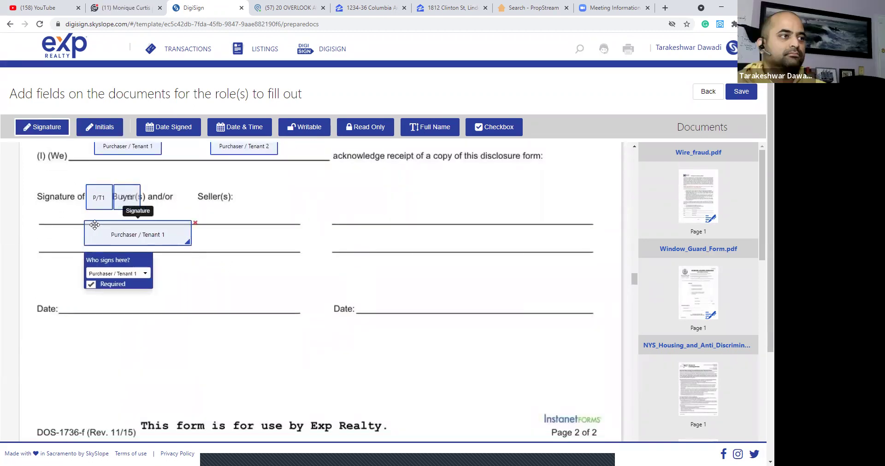
pyautogui.click(398, 226)
pyautogui.click(459, 278)
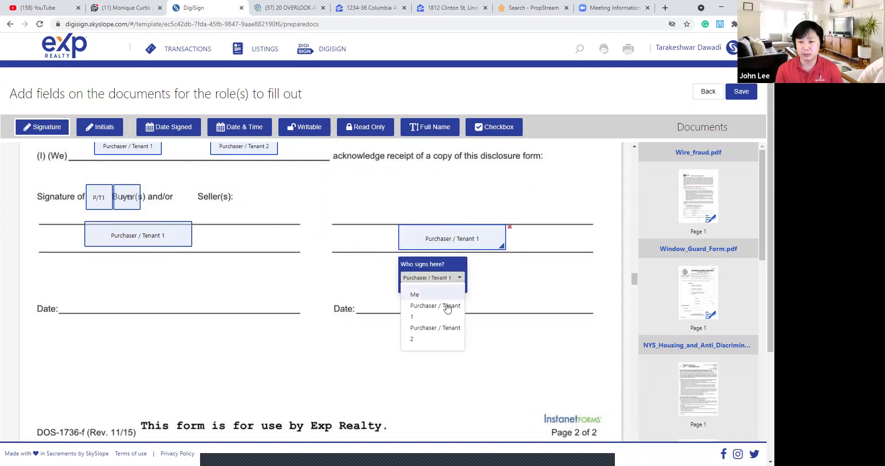
pyautogui.click(440, 331)
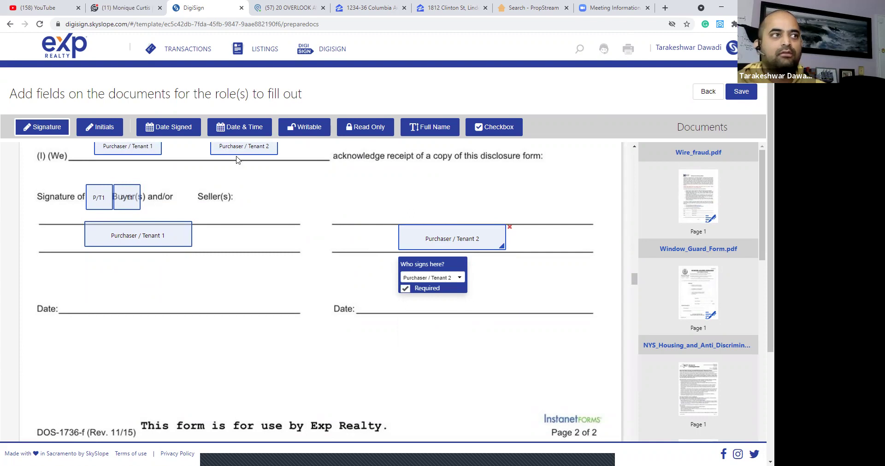
# Add date-signed fields on the right and left Date lines, the left for Purchaser / Tenant 1.
pyautogui.click(175, 130)
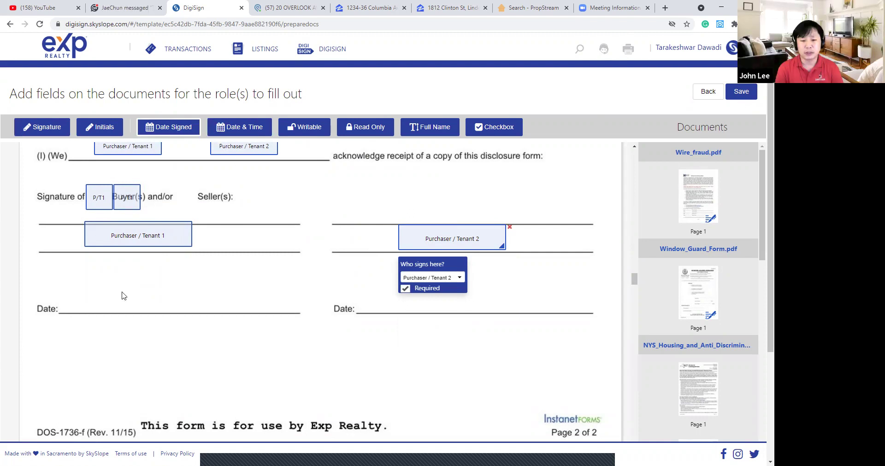
pyautogui.click(124, 294)
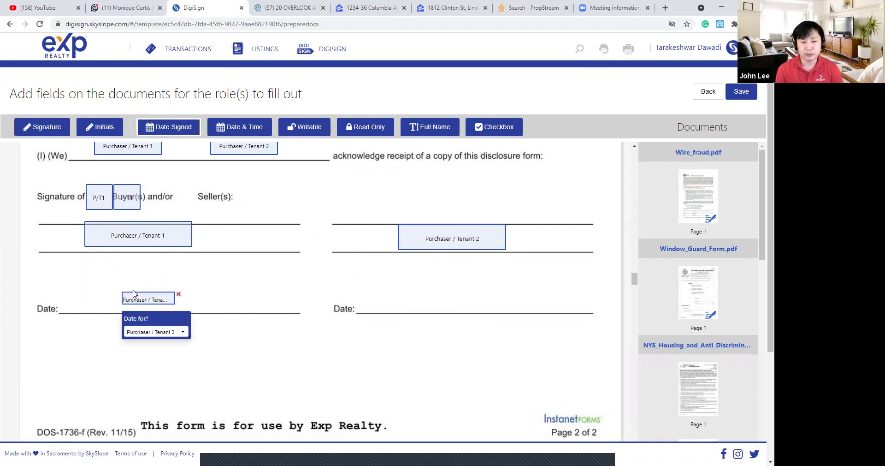
pyautogui.moveTo(133, 290); pyautogui.dragTo(476, 291)
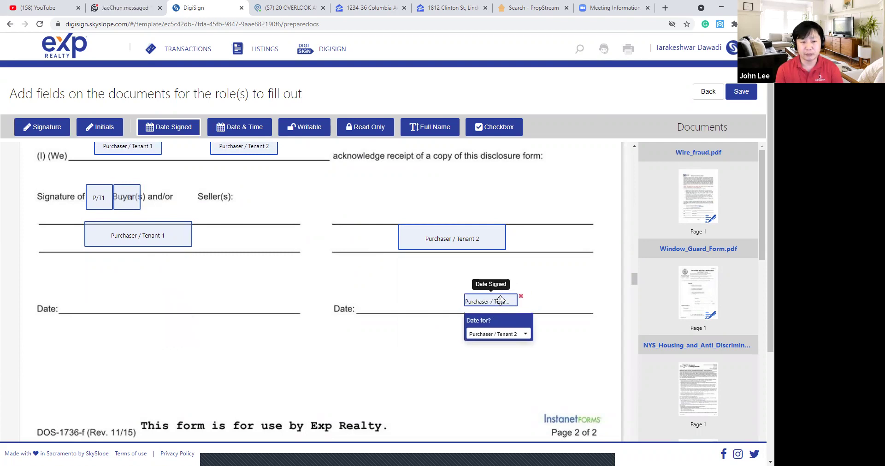
pyautogui.click(166, 297)
pyautogui.click(198, 334)
pyautogui.click(203, 363)
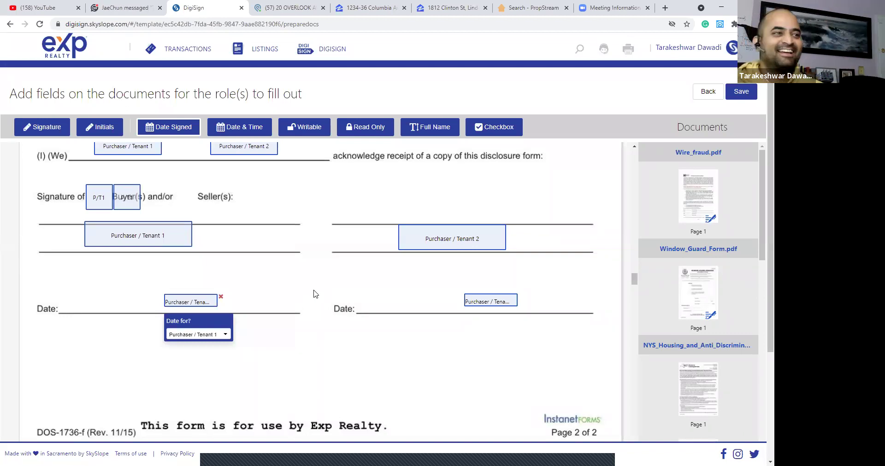
# On the sprinkler rider, add signature fields on both Tenant lines, the second for Purchaser / Tenant 2.
pyautogui.scroll(-6, 315, 293)
pyautogui.scroll(-20, 318, 293)
pyautogui.scroll(-20, 326, 294)
pyautogui.scroll(-5, 327, 294)
pyautogui.click(51, 133)
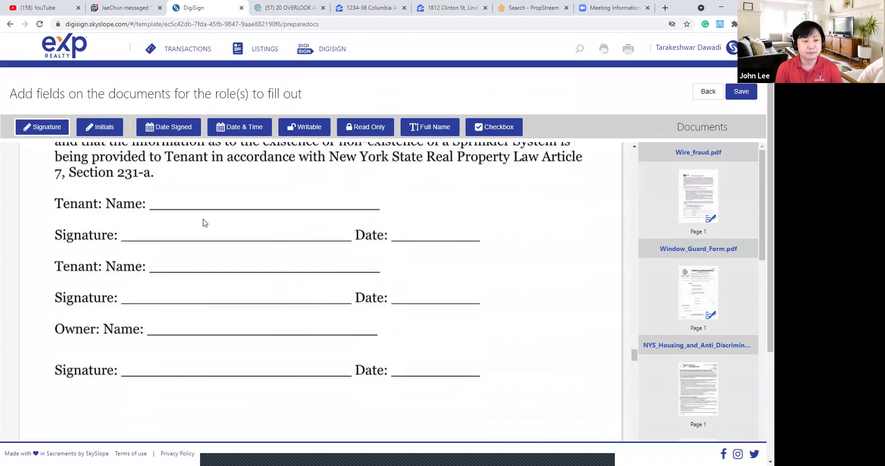
pyautogui.click(200, 179)
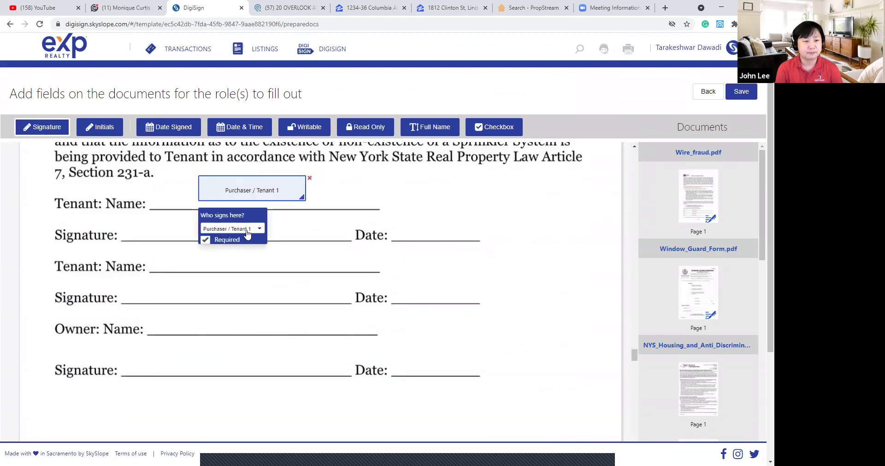
pyautogui.click(143, 222)
pyautogui.moveTo(168, 223); pyautogui.dragTo(224, 248)
pyautogui.click(254, 300)
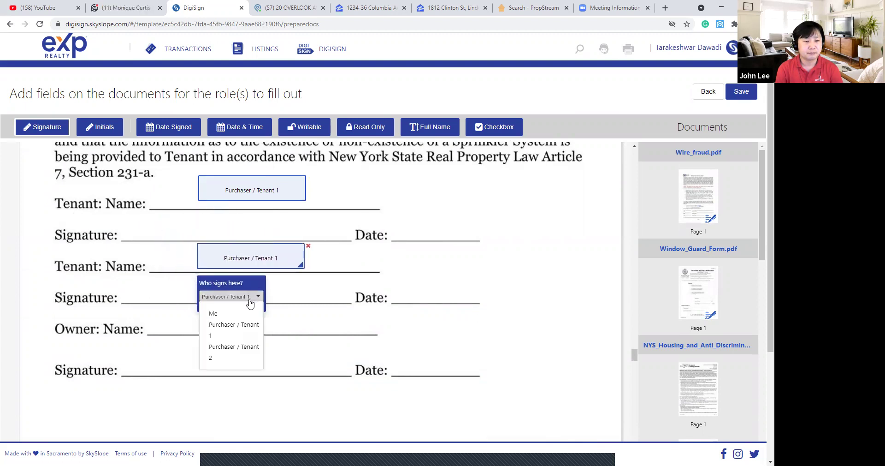
pyautogui.click(249, 348)
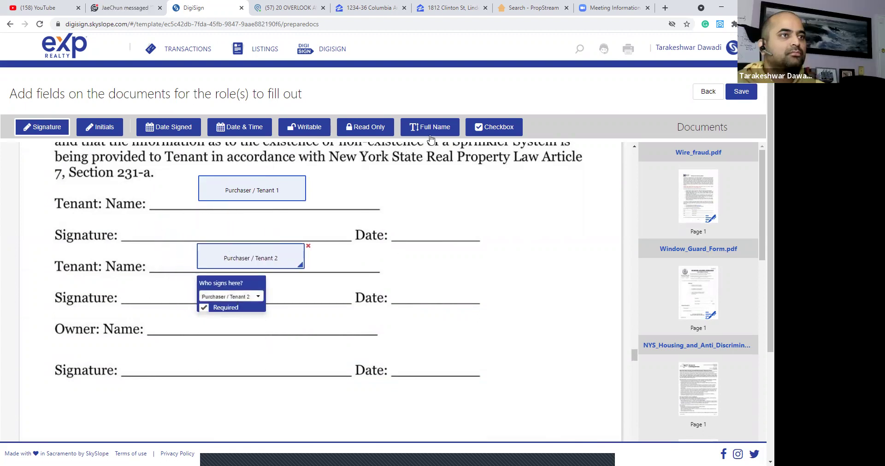
# Add full-name fields by the signature lines for Purchaser / Tenant 1 and Purchaser / Tenant 2.
pyautogui.click(181, 216)
pyautogui.click(214, 261)
pyautogui.click(228, 305)
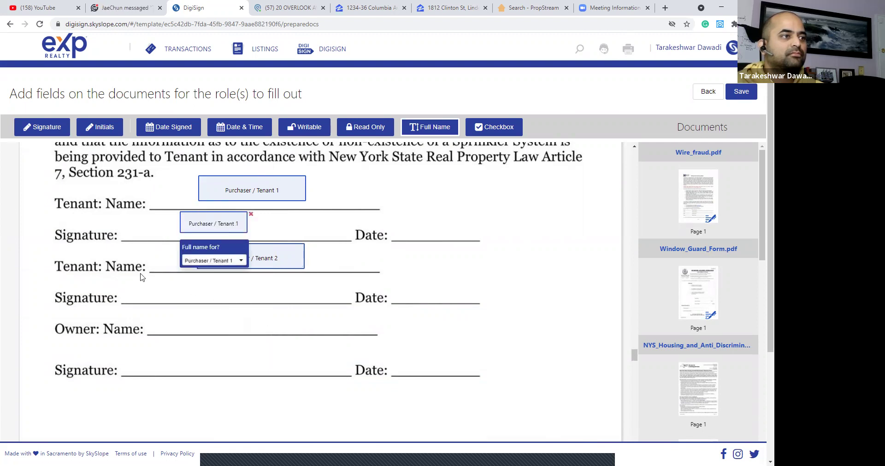
pyautogui.click(189, 278)
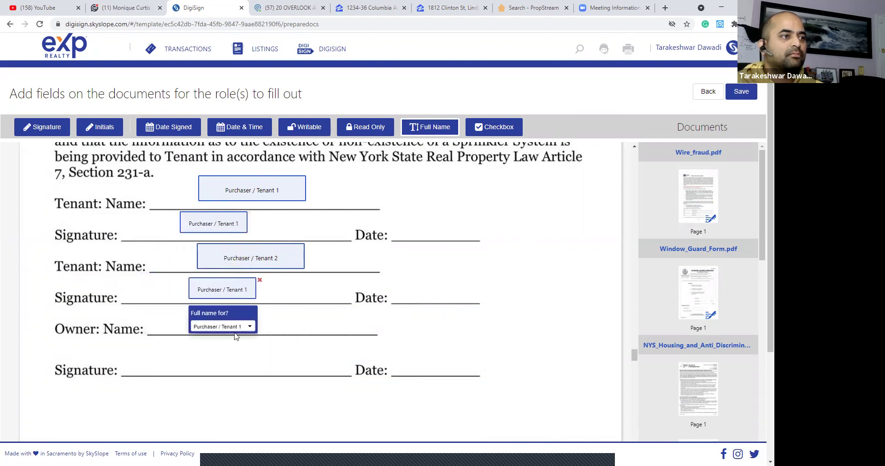
pyautogui.click(236, 326)
pyautogui.click(229, 379)
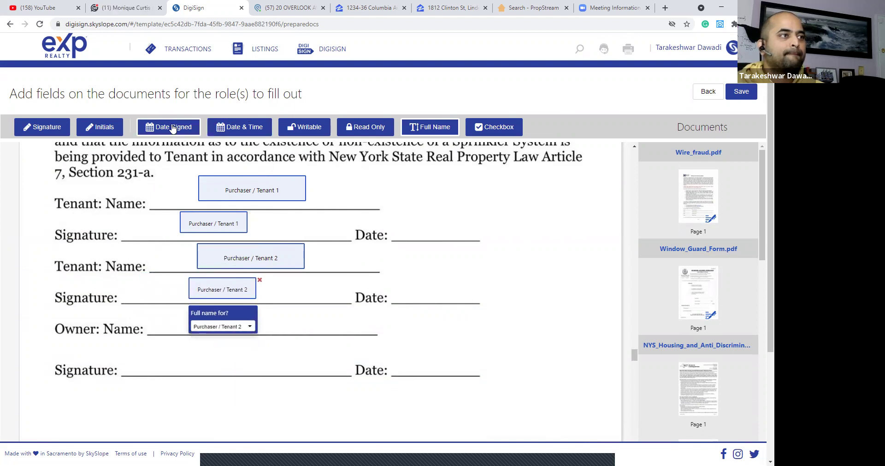
# Place date-signed fields by the second signature and on the upper Date line.
pyautogui.click(407, 280)
pyautogui.click(413, 226)
pyautogui.click(456, 265)
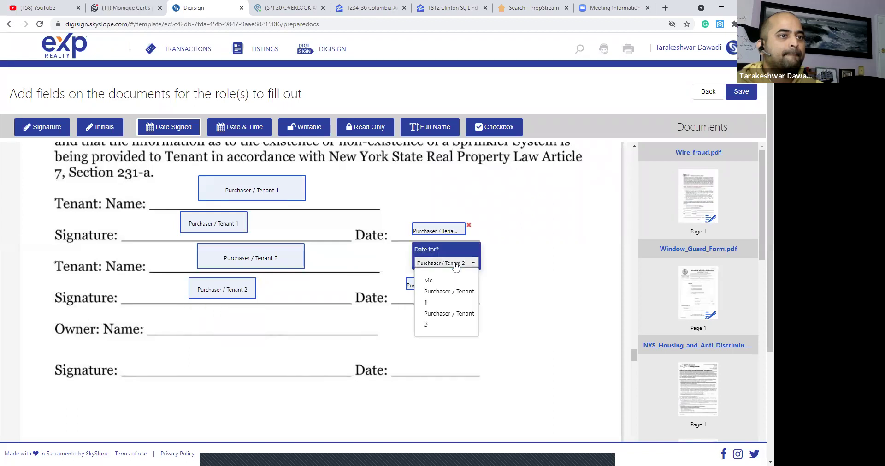
# Assign the upper sprinkler date field to Purchaser / Tenant 1, then scroll to the carbon monoxide disclosure.
pyautogui.click(450, 296)
pyautogui.scroll(-3, 501, 286)
pyautogui.scroll(-8, 501, 286)
pyautogui.scroll(-2, 501, 287)
pyautogui.scroll(4, 507, 290)
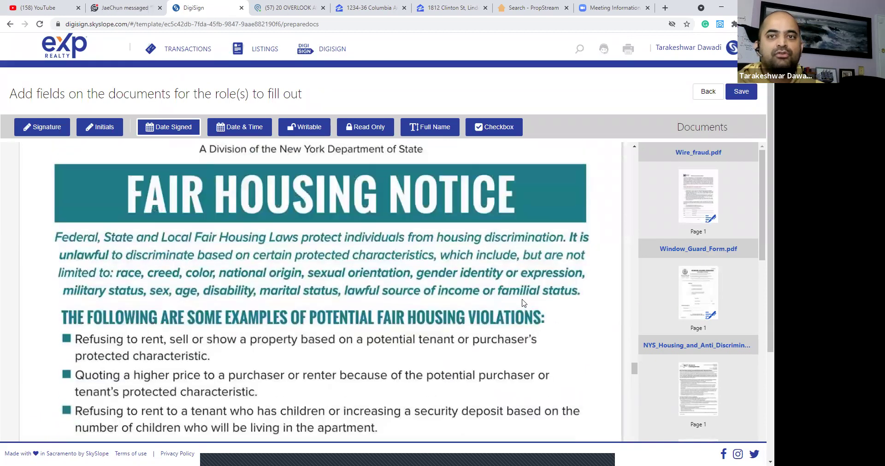
pyautogui.scroll(1, 521, 297)
pyautogui.scroll(-6, 507, 290)
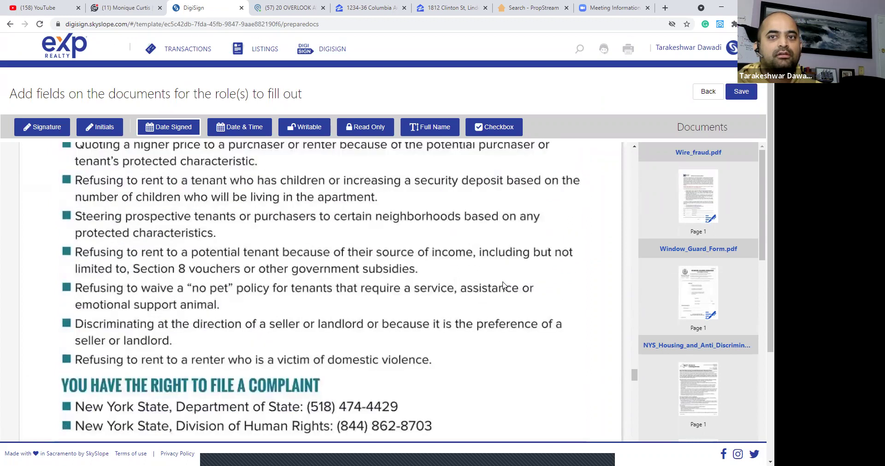
pyautogui.scroll(-11, 503, 285)
pyautogui.scroll(-9, 503, 284)
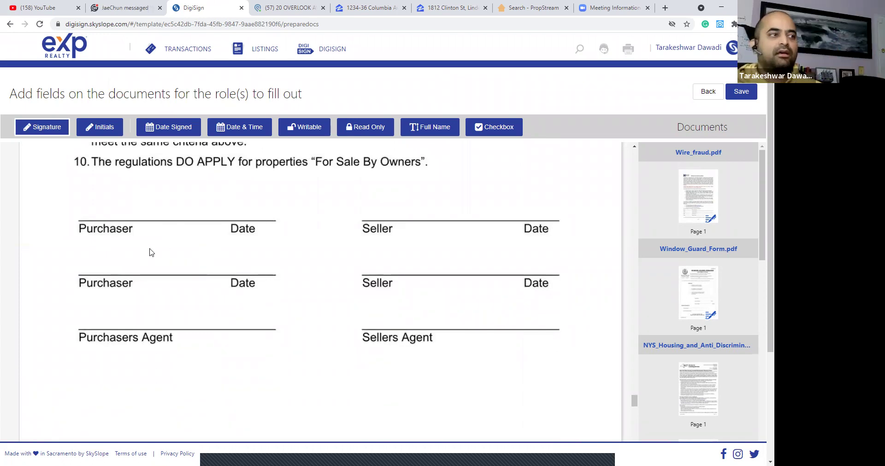
# Place signature fields on both Purchaser lines, the second assigned to Purchaser / Tenant 2.
pyautogui.click(108, 199)
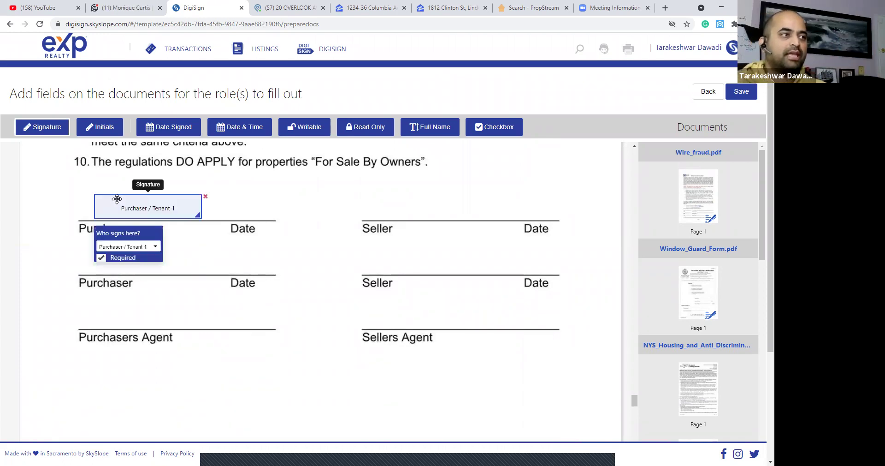
pyautogui.moveTo(109, 198); pyautogui.dragTo(90, 190)
pyautogui.click(64, 251)
pyautogui.moveTo(81, 258); pyautogui.dragTo(94, 254)
pyautogui.click(134, 297)
pyautogui.click(122, 334)
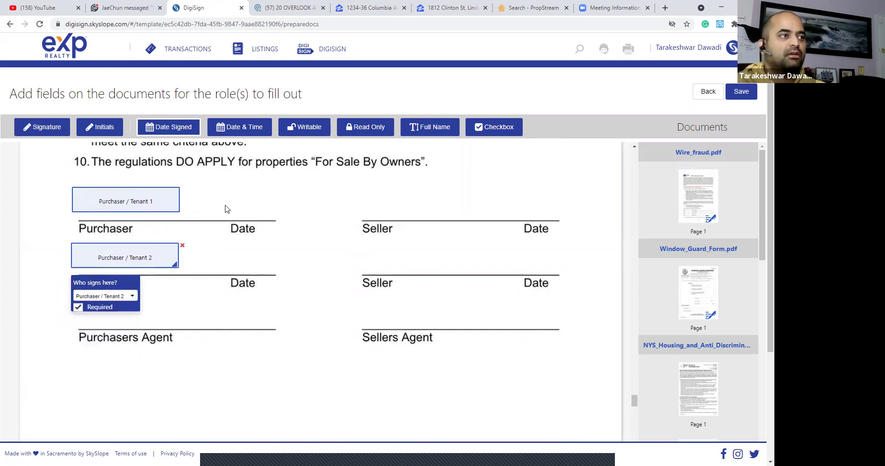
# Add date-signed fields on both Date lines, the first assigned to Purchaser / Tenant 1.
pyautogui.click(226, 205)
pyautogui.moveTo(233, 208); pyautogui.dragTo(233, 260)
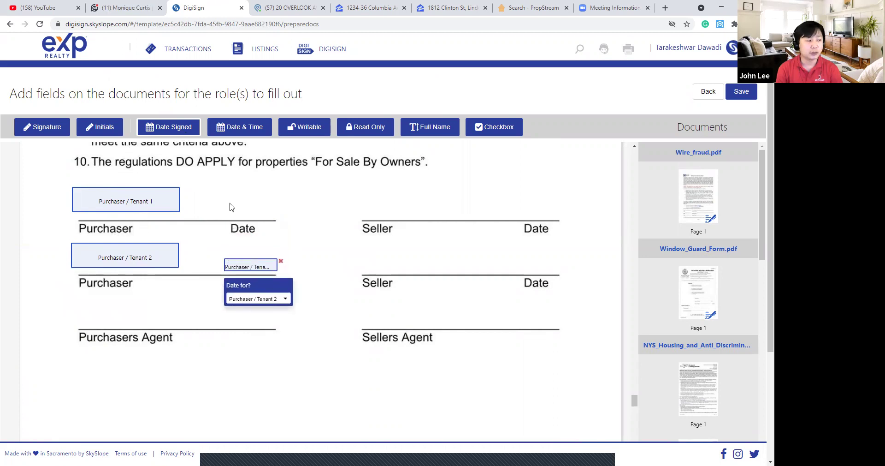
pyautogui.click(231, 207)
pyautogui.click(260, 243)
pyautogui.click(278, 270)
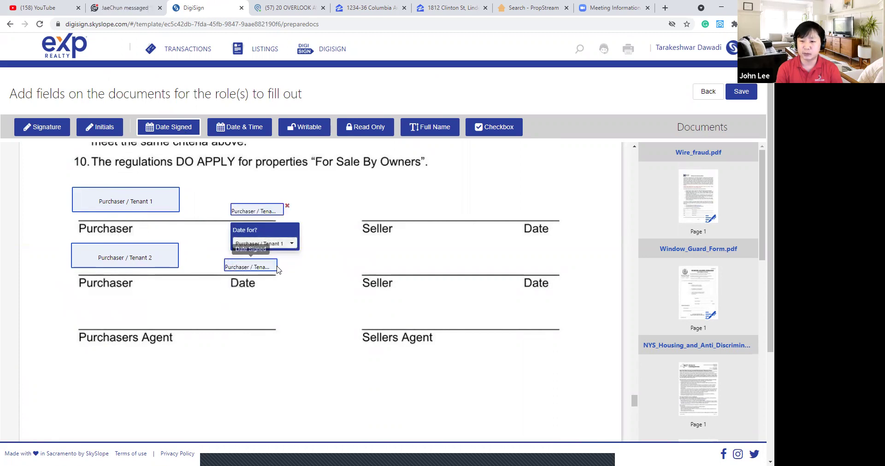
pyautogui.scroll(15, 357, 244)
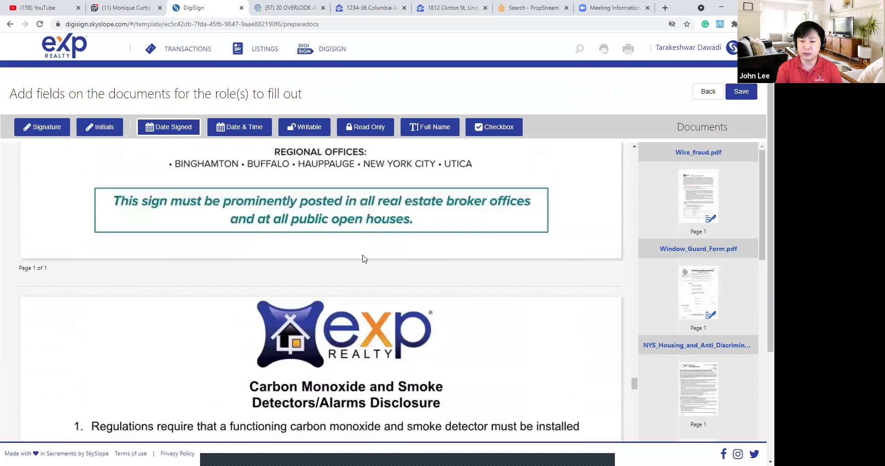
# Scroll past the Fair Housing Notice and place a Purchaser / Tenant 1 full-name field above Purchasers Agent.
pyautogui.scroll(12, 364, 258)
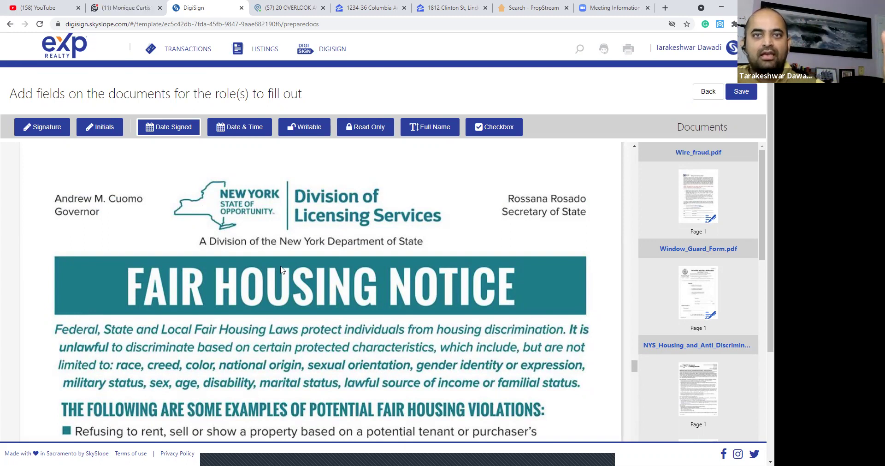
pyautogui.scroll(-1, 399, 255)
pyautogui.scroll(-4, 400, 255)
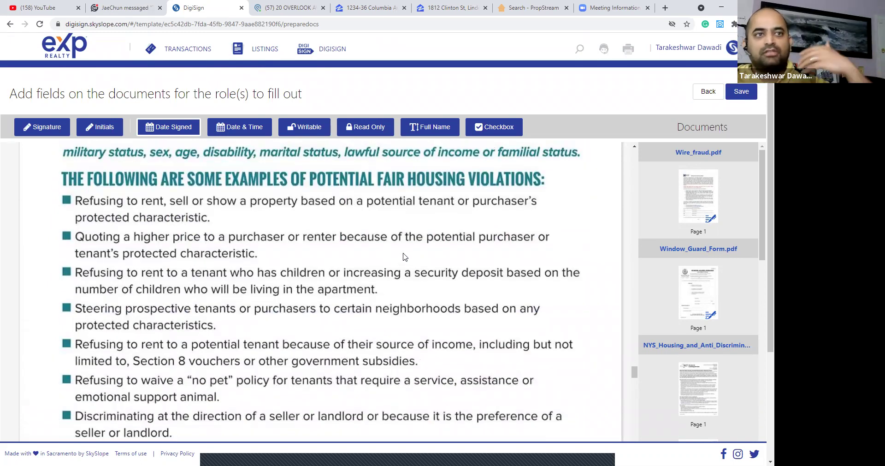
pyautogui.scroll(-5, 404, 256)
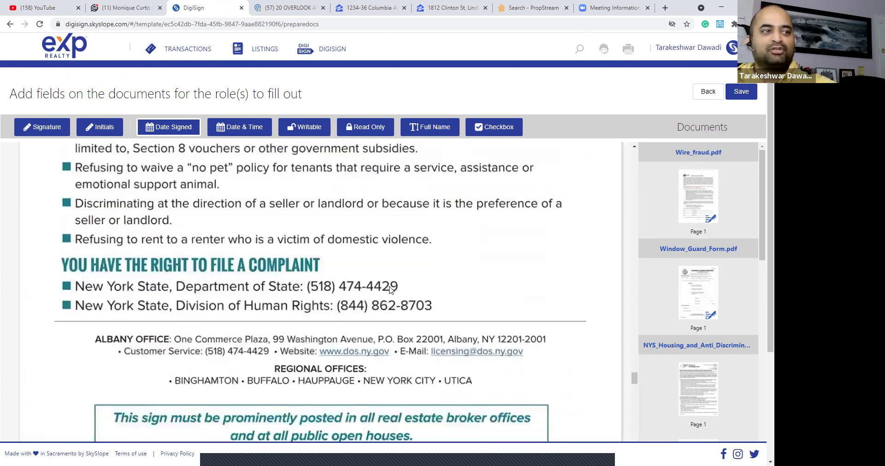
pyautogui.scroll(-2, 390, 289)
pyautogui.scroll(-2, 506, 283)
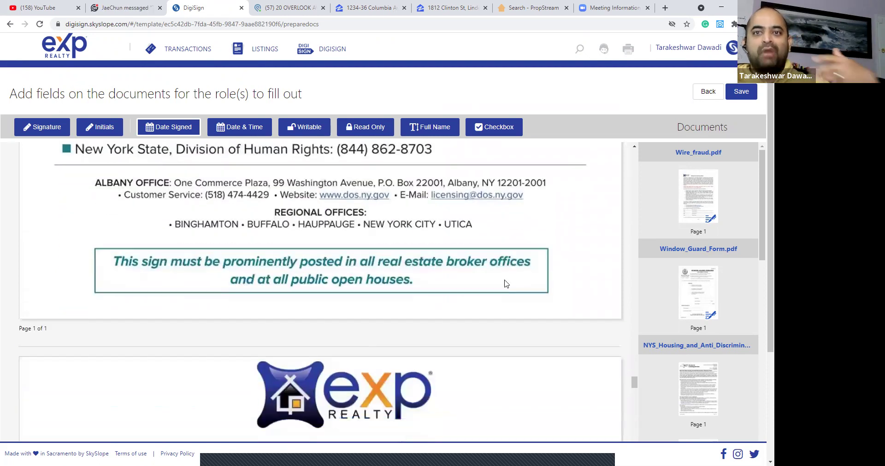
pyautogui.scroll(-1, 507, 288)
pyautogui.scroll(-9, 508, 292)
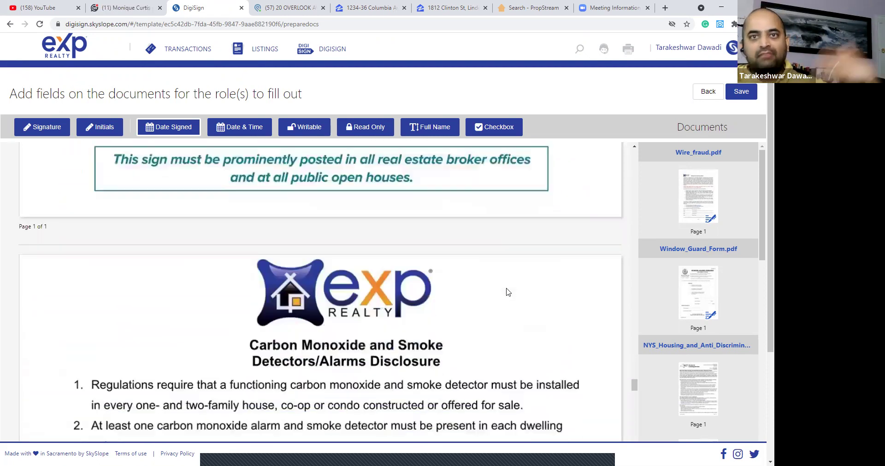
pyautogui.scroll(-7, 330, 300)
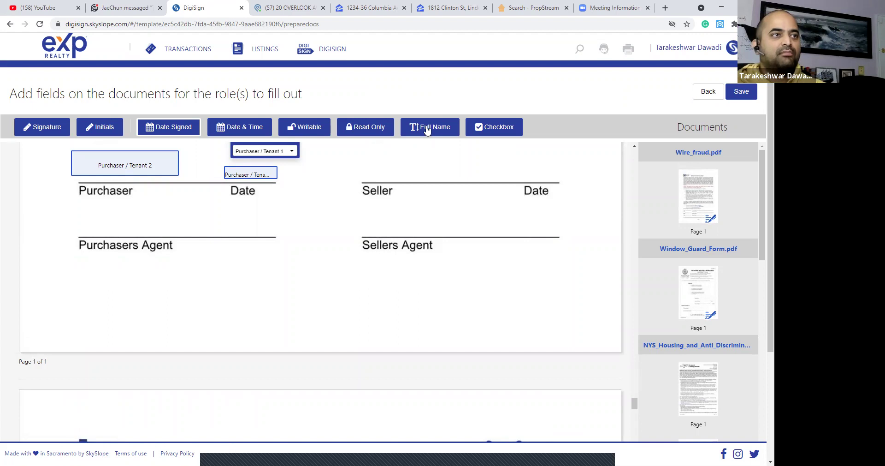
pyautogui.click(111, 211)
pyautogui.click(166, 256)
pyautogui.click(270, 275)
# Place signature fields on both COVID-19 signature lines for Purchaser / Tenant 1 and Purchaser / Tenant 2.
pyautogui.scroll(-15, 268, 272)
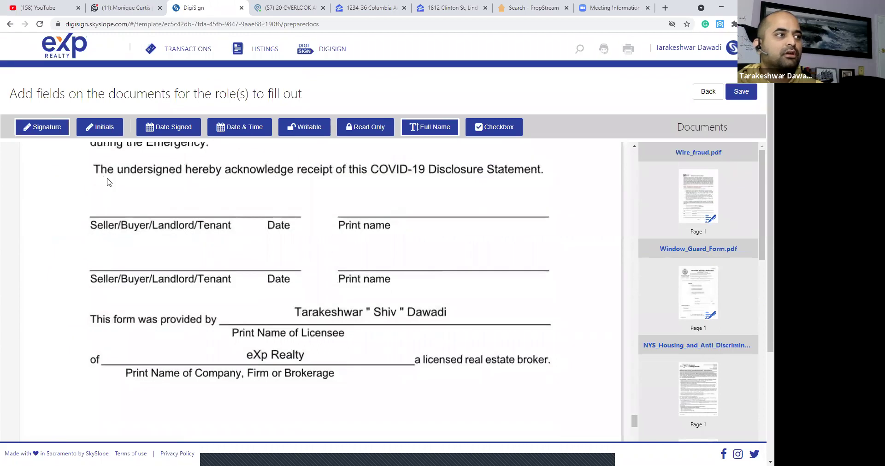
pyautogui.click(190, 232)
pyautogui.click(147, 241)
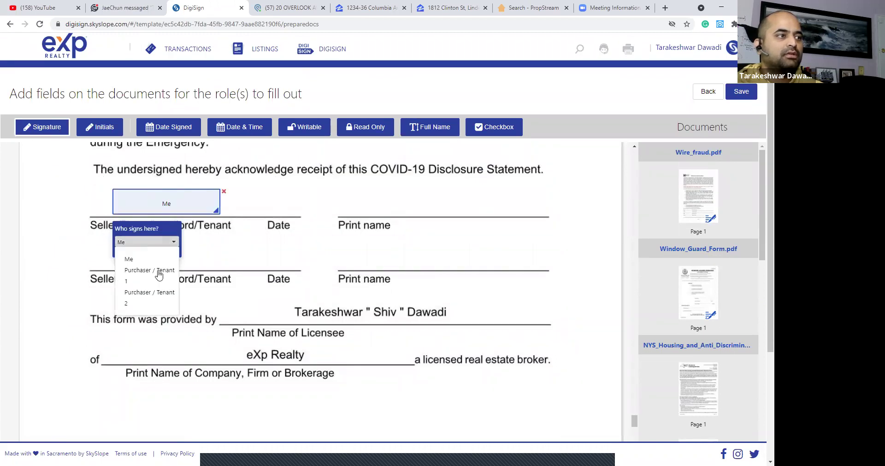
pyautogui.click(138, 271)
pyautogui.click(254, 251)
pyautogui.moveTo(258, 252); pyautogui.dragTo(134, 251)
pyautogui.click(173, 289)
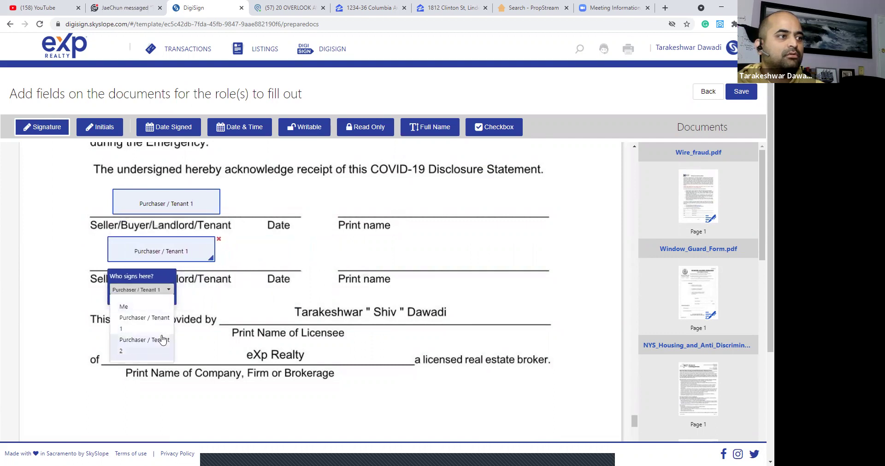
pyautogui.click(136, 344)
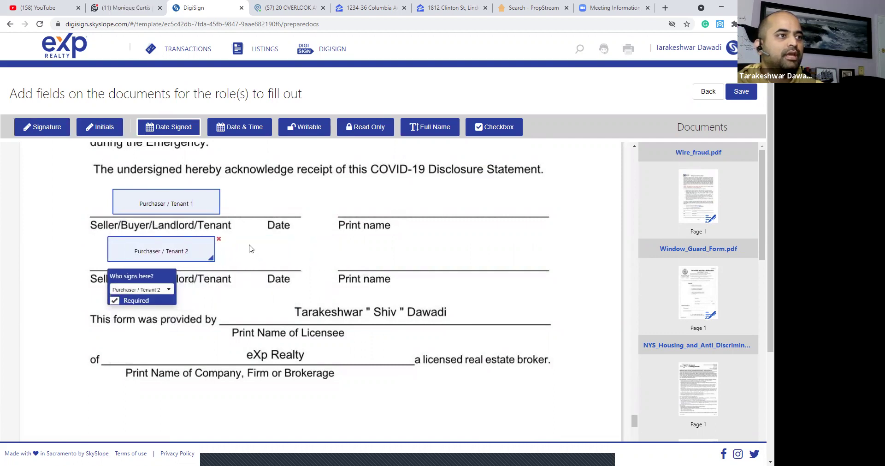
# Add a date-signed field on the first Date line for Purchaser / Tenant 1.
pyautogui.click(187, 132)
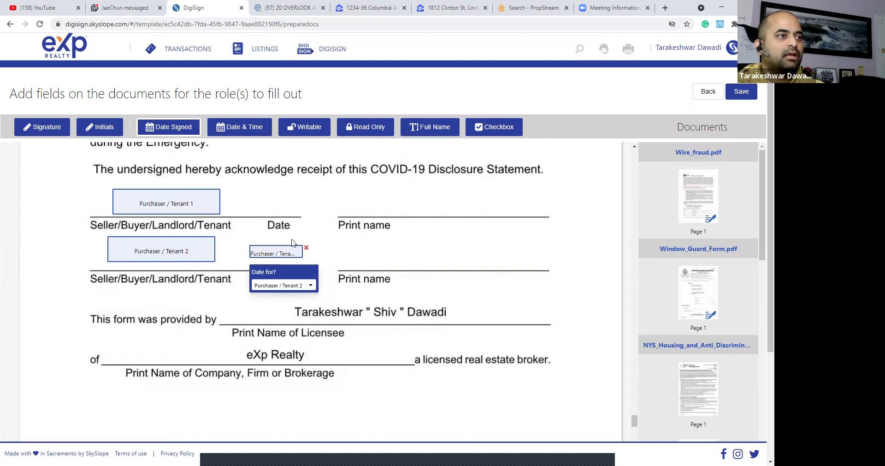
pyautogui.click(281, 201)
pyautogui.click(299, 237)
pyautogui.click(300, 267)
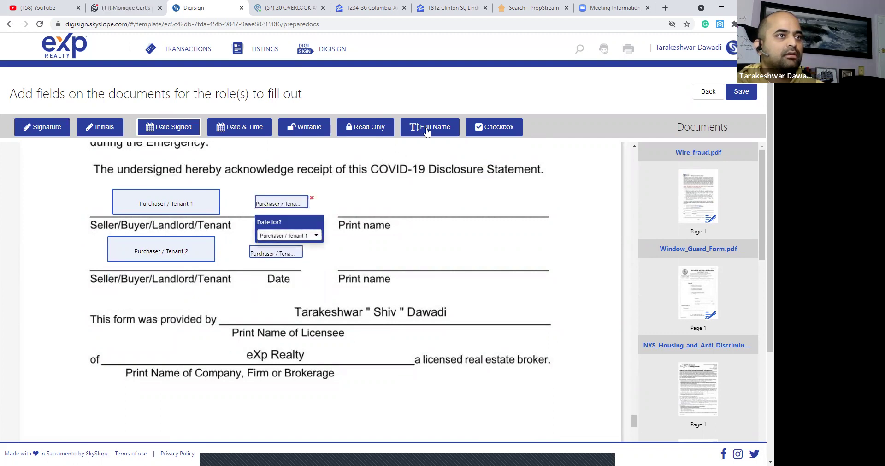
# Add full-name fields on both Print name lines, the second for Purchaser / Tenant 2.
pyautogui.click(399, 221)
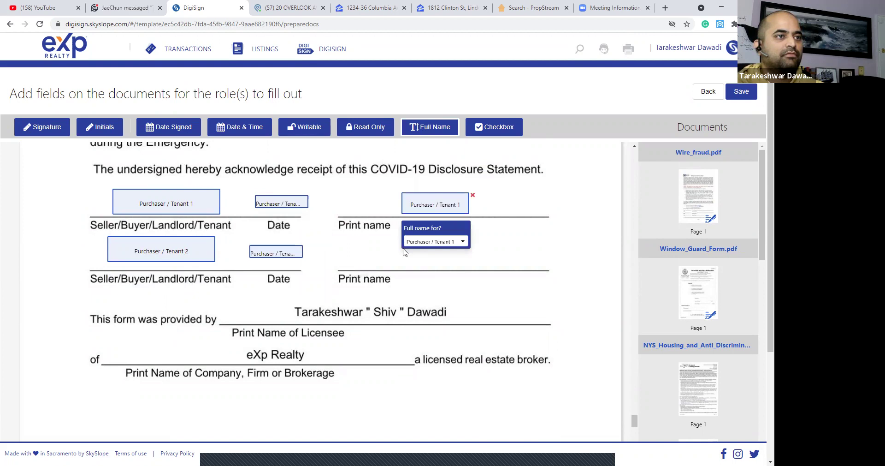
pyautogui.click(402, 275)
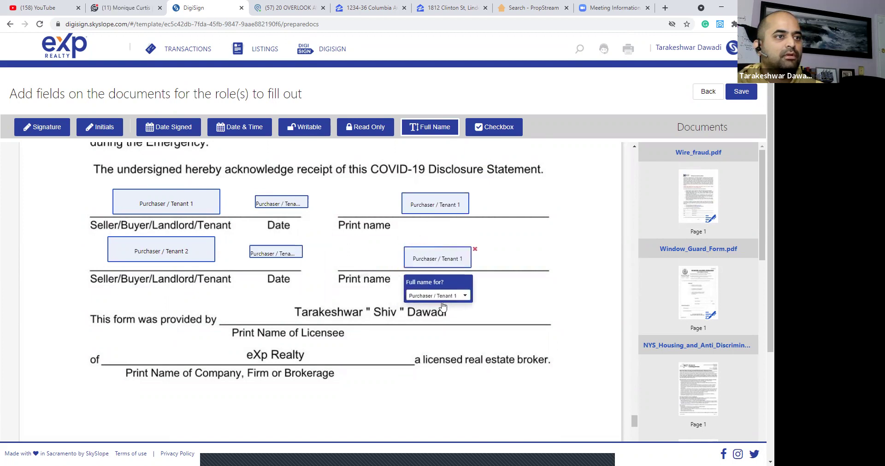
pyautogui.click(437, 295)
pyautogui.click(352, 290)
pyautogui.scroll(-7, 351, 285)
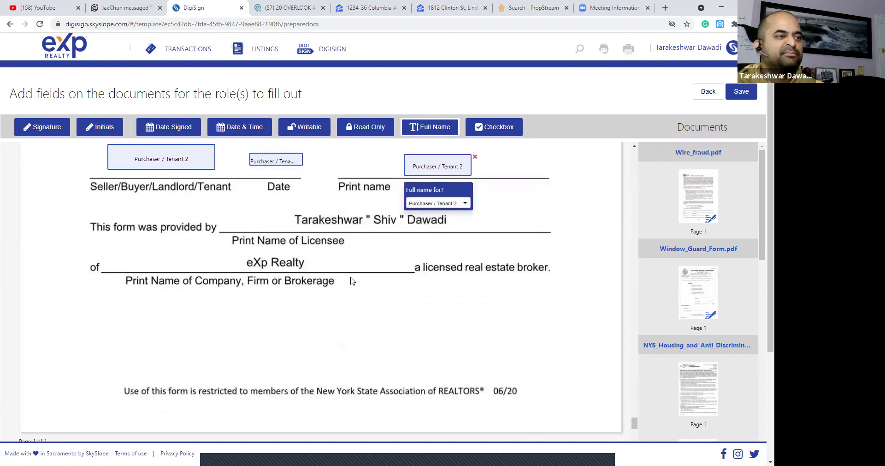
pyautogui.scroll(-10, 351, 279)
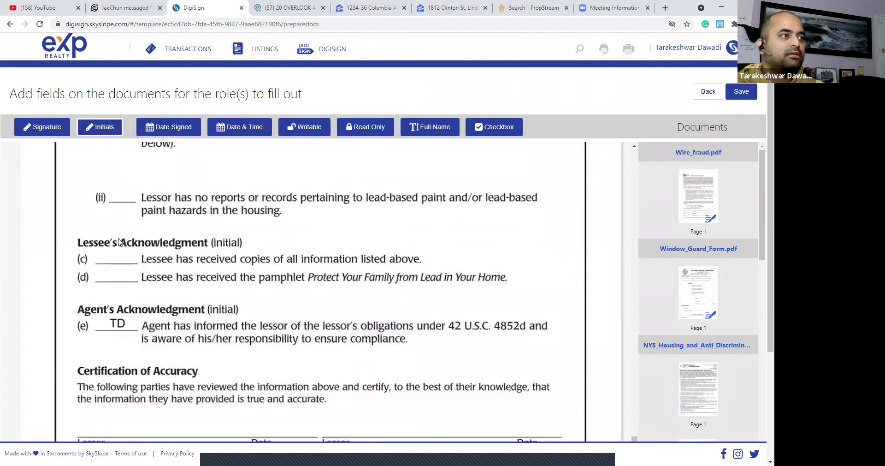
# Add Purchaser / Tenant 1 and Tenant 2 initials boxes on lessee lines (c) and (d).
pyautogui.click(123, 244)
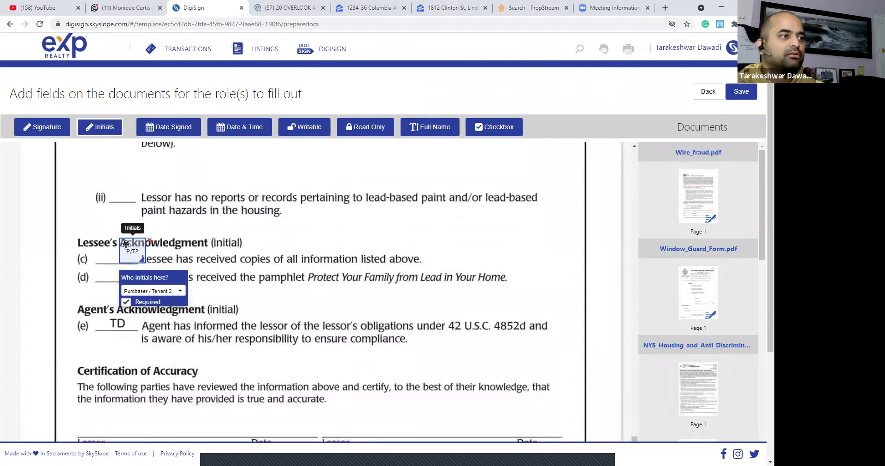
pyautogui.moveTo(123, 257); pyautogui.dragTo(124, 265)
pyautogui.moveTo(126, 267); pyautogui.dragTo(127, 267)
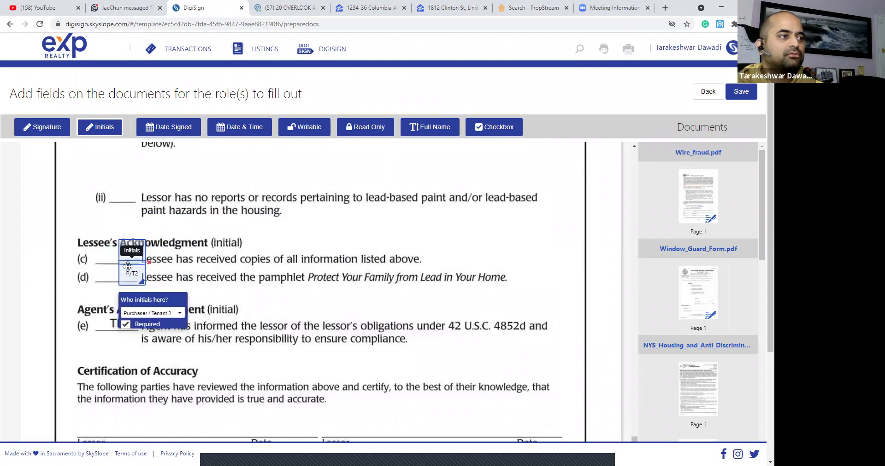
pyautogui.click(91, 238)
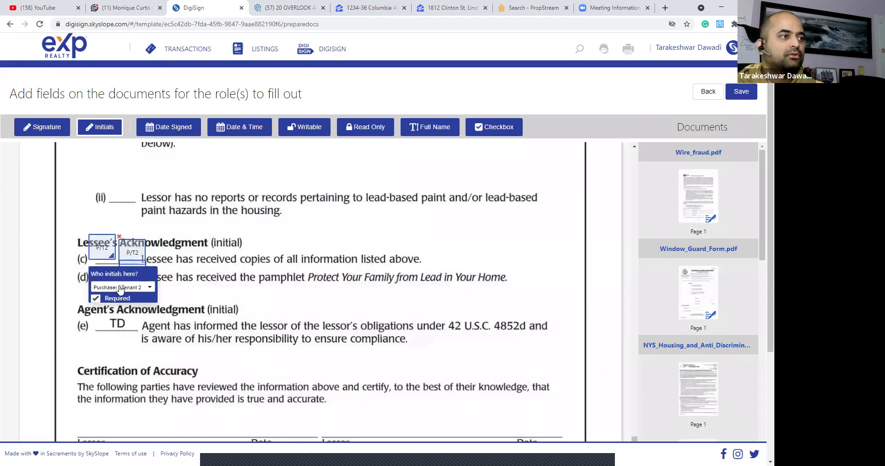
pyautogui.click(122, 286)
pyautogui.click(120, 317)
pyautogui.moveTo(102, 248); pyautogui.dragTo(103, 275)
pyautogui.click(101, 267)
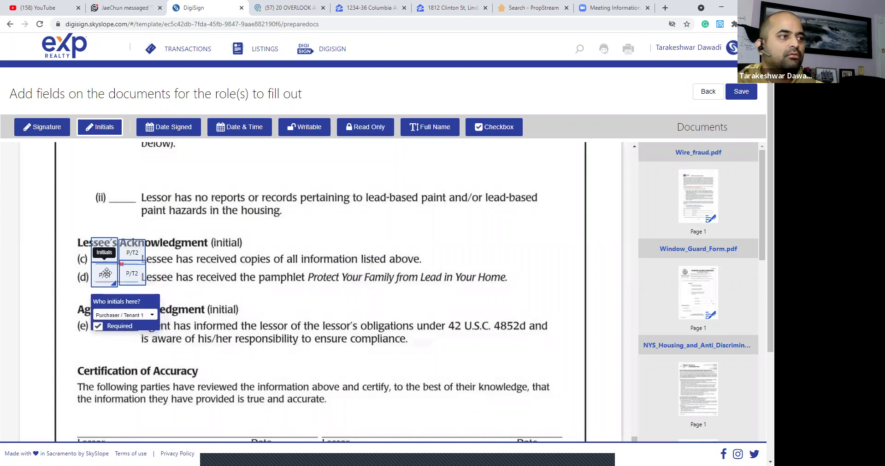
# Place Signature and Date Signed fields on both Lessor lines of the lead-paint certification.
pyautogui.scroll(-3, 225, 269)
pyautogui.scroll(-1, 221, 263)
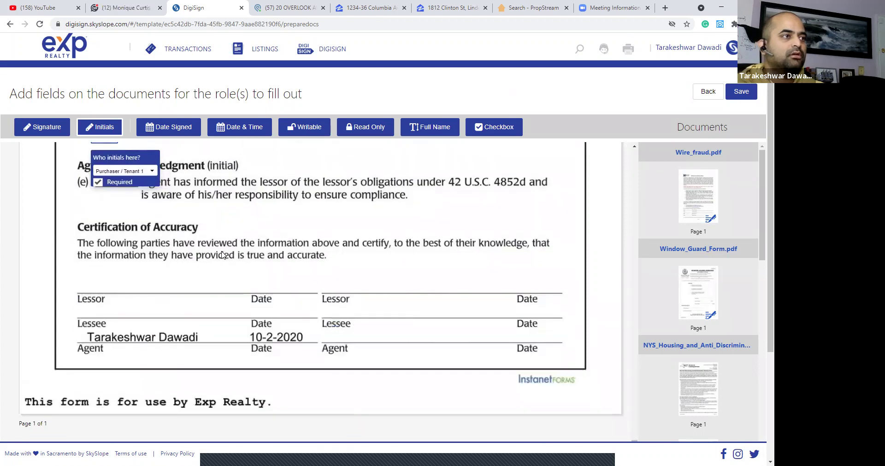
pyautogui.click(88, 261)
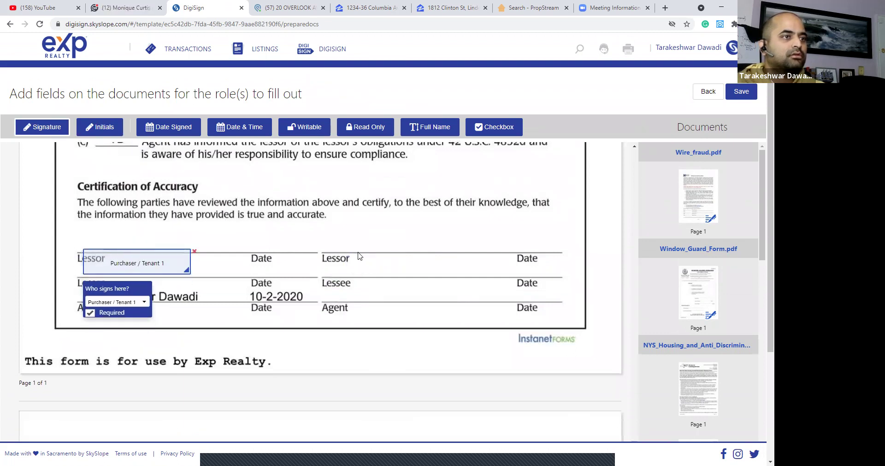
pyautogui.click(377, 259)
pyautogui.moveTo(375, 258); pyautogui.dragTo(374, 256)
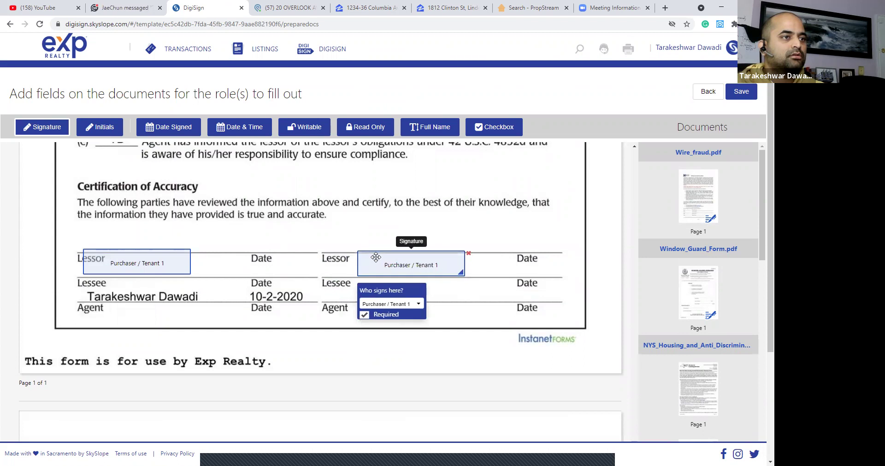
pyautogui.click(231, 262)
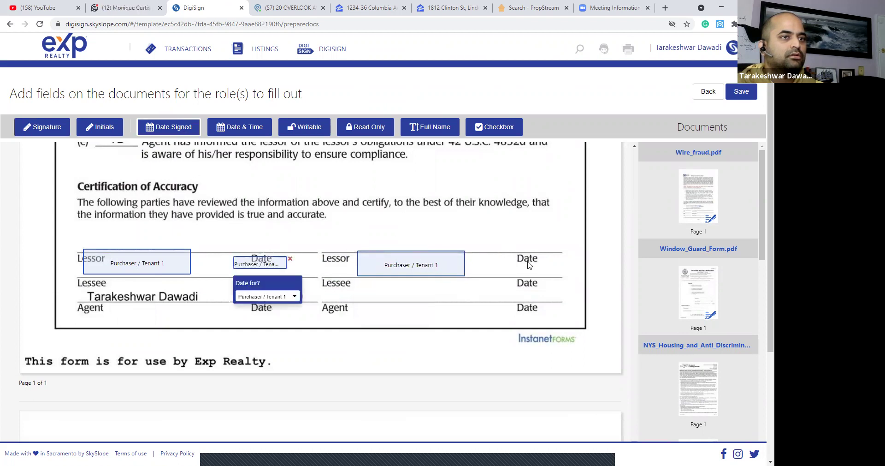
pyautogui.click(529, 264)
# Assign the right-hand signature and date fields to Purchaser / Tenant 2.
pyautogui.click(415, 265)
pyautogui.click(406, 303)
pyautogui.click(405, 355)
pyautogui.click(536, 267)
pyautogui.click(551, 297)
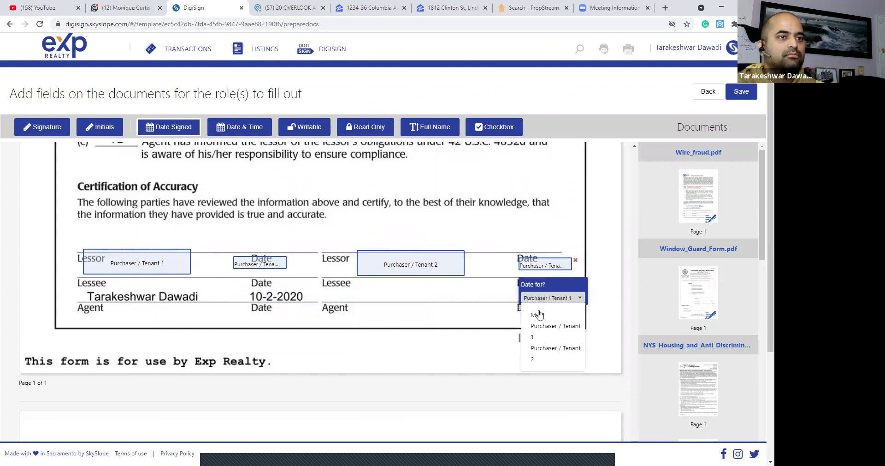
pyautogui.click(544, 349)
pyautogui.scroll(-15, 480, 303)
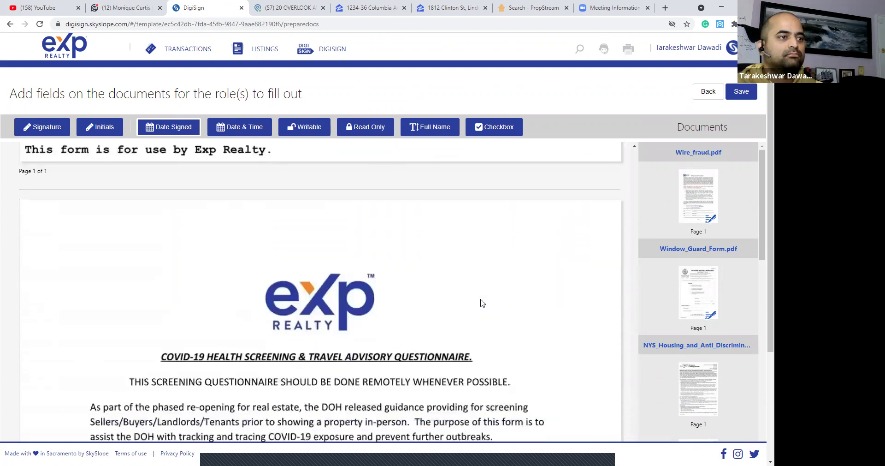
# Add Full Name fields on the questionnaire's Name line, the left one for Purchaser / Tenant 1.
pyautogui.scroll(-3, 481, 303)
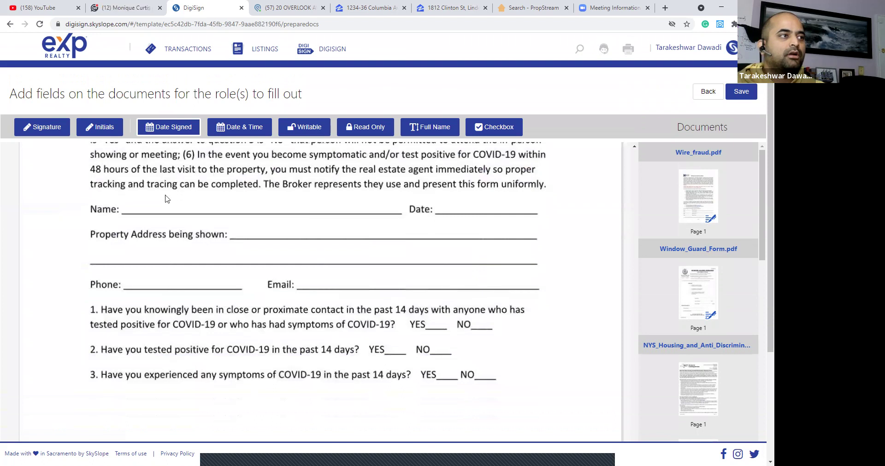
pyautogui.click(422, 132)
pyautogui.click(117, 193)
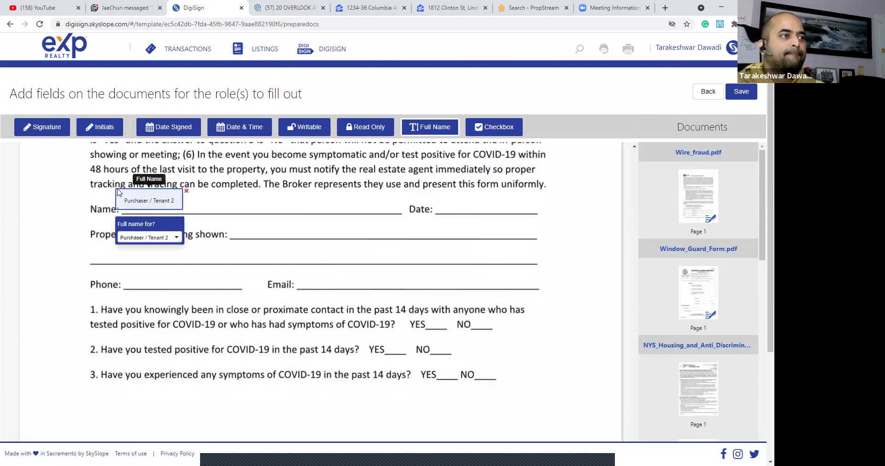
pyautogui.moveTo(174, 198); pyautogui.dragTo(370, 197)
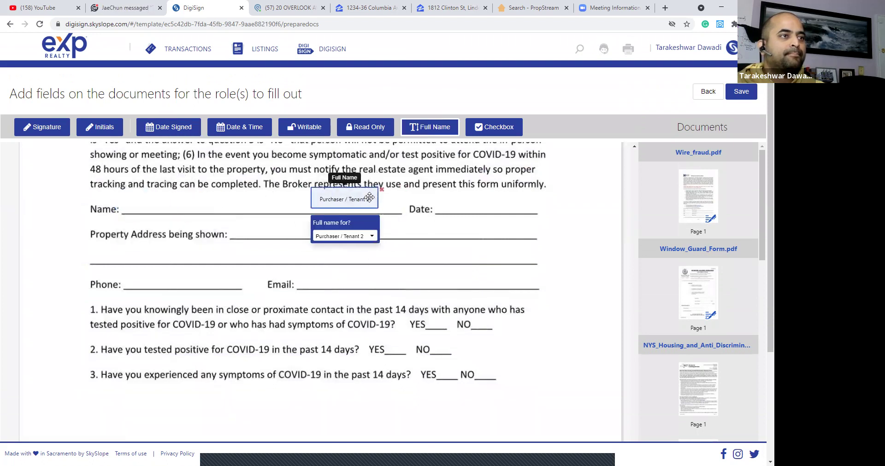
pyautogui.click(169, 193)
pyautogui.click(203, 238)
pyautogui.click(218, 270)
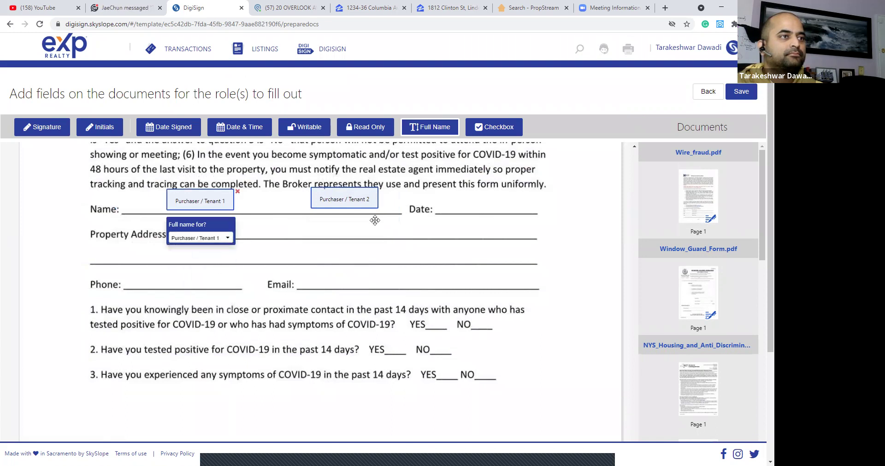
# Put a Date & Time field on the Date line, filled in by Me.
pyautogui.click(173, 132)
pyautogui.click(247, 132)
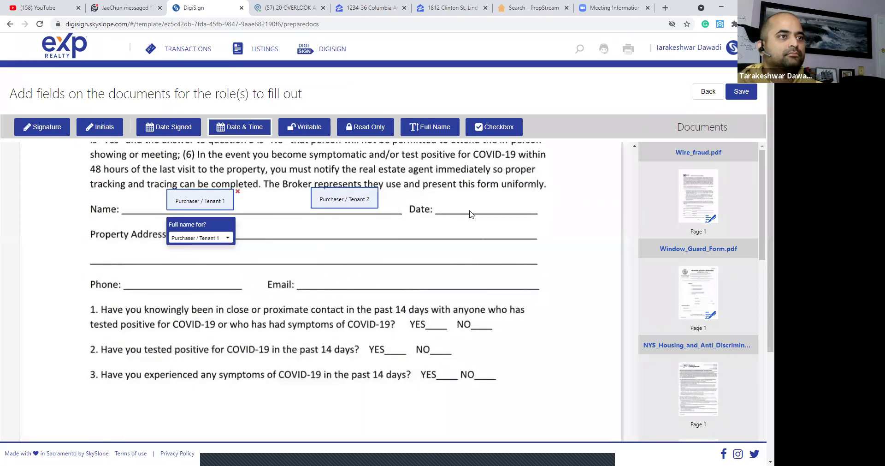
pyautogui.click(463, 199)
pyautogui.click(494, 235)
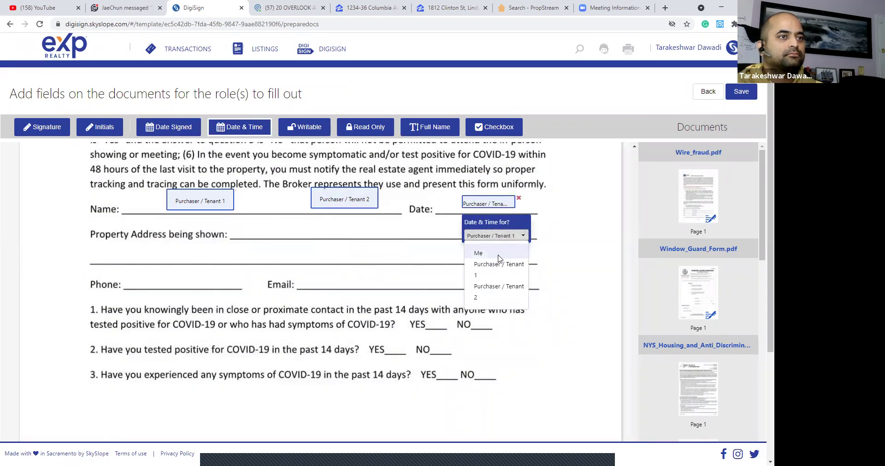
pyautogui.click(476, 250)
# Add Writable fields on the Property Address, Phone and Email lines.
pyautogui.click(316, 132)
pyautogui.click(279, 226)
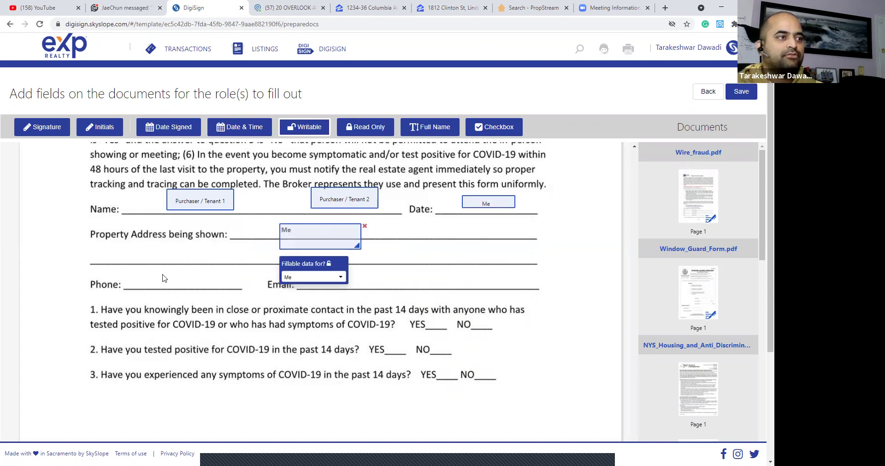
pyautogui.click(124, 271)
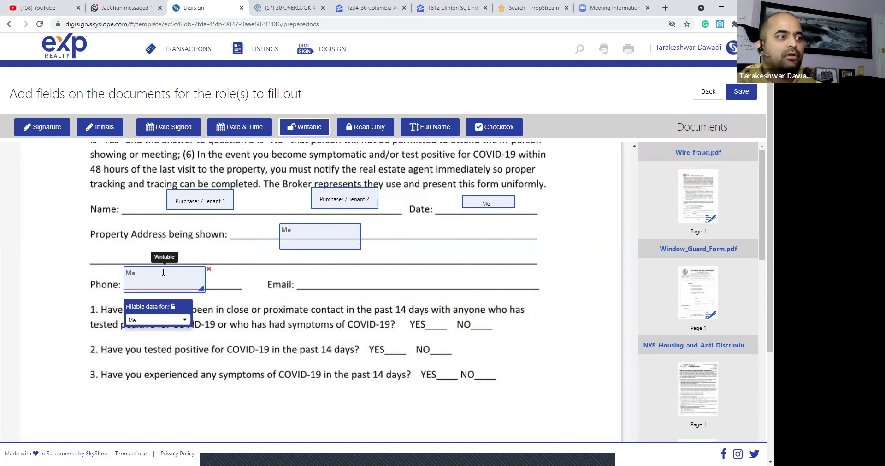
pyautogui.click(356, 271)
# Place two Signature fields on the Signature line for Purchaser / Tenant 1 and Tenant 2.
pyautogui.scroll(-7, 452, 249)
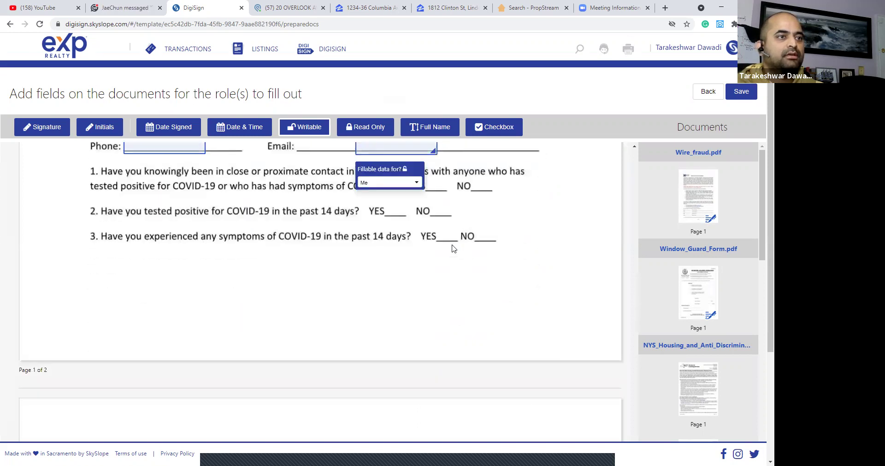
pyautogui.scroll(-2, 452, 249)
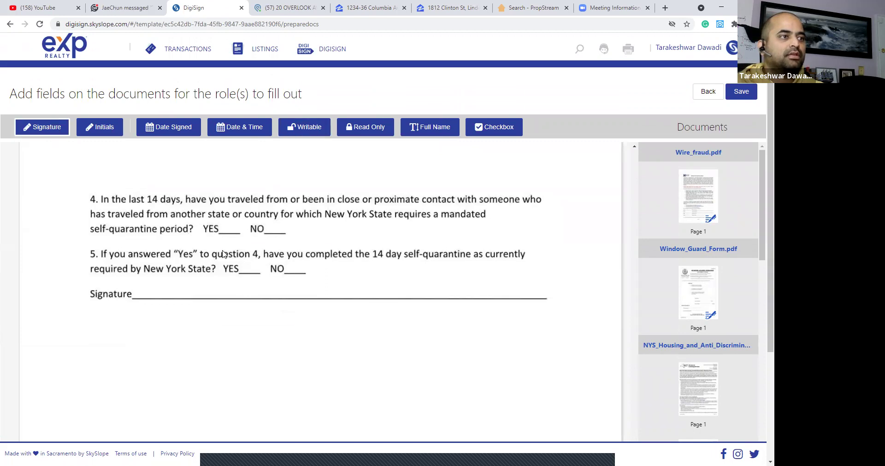
pyautogui.click(223, 254)
pyautogui.moveTo(276, 267); pyautogui.dragTo(279, 287)
pyautogui.click(276, 322)
pyautogui.click(272, 352)
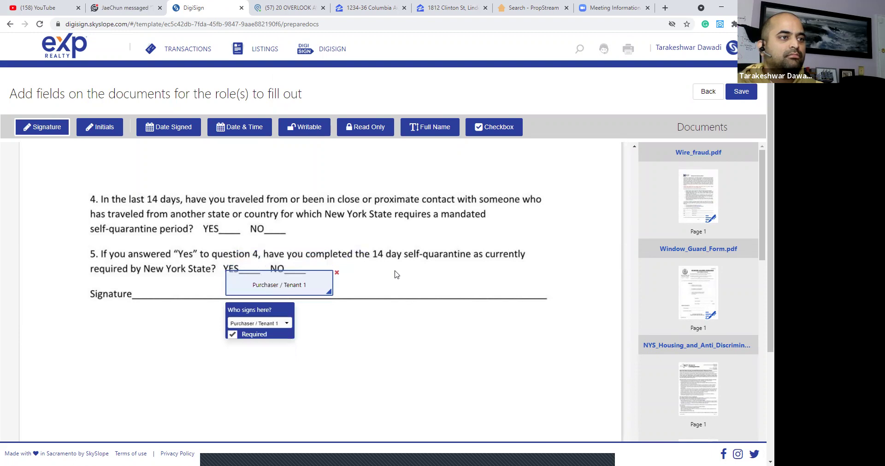
pyautogui.click(395, 274)
pyautogui.click(429, 323)
pyautogui.click(426, 378)
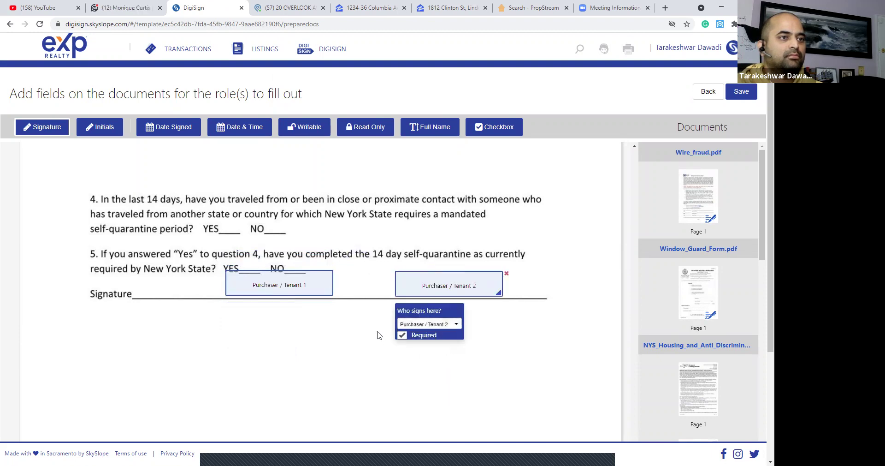
pyautogui.scroll(-10, 332, 310)
pyautogui.scroll(-2, 333, 310)
# Add two full-name fields beside Name of tenant(s), the first for Purchaser / Tenant 1.
pyautogui.click(441, 131)
pyautogui.click(176, 185)
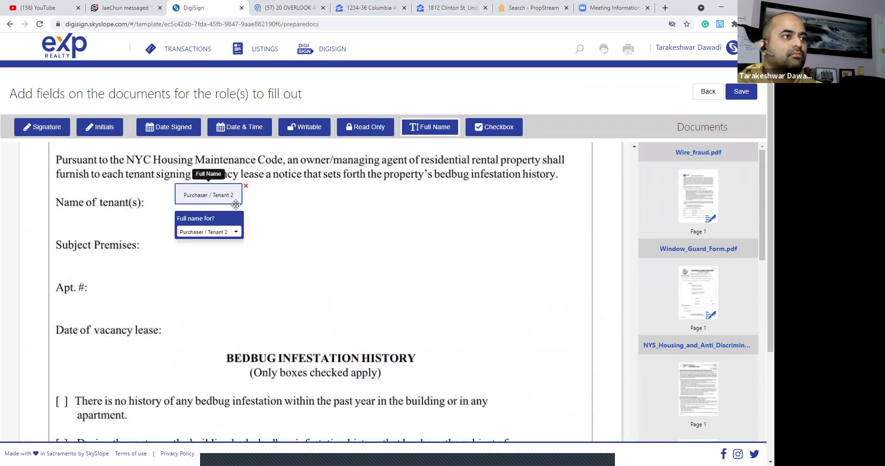
pyautogui.click(246, 185)
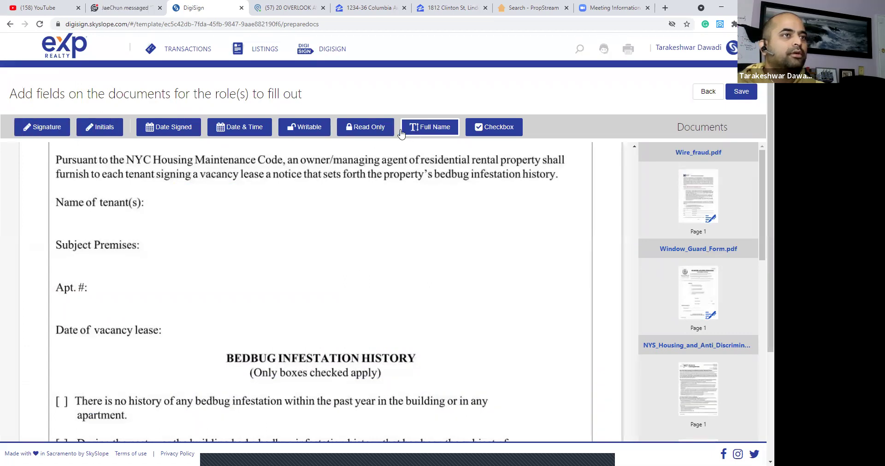
pyautogui.click(178, 191)
pyautogui.click(283, 190)
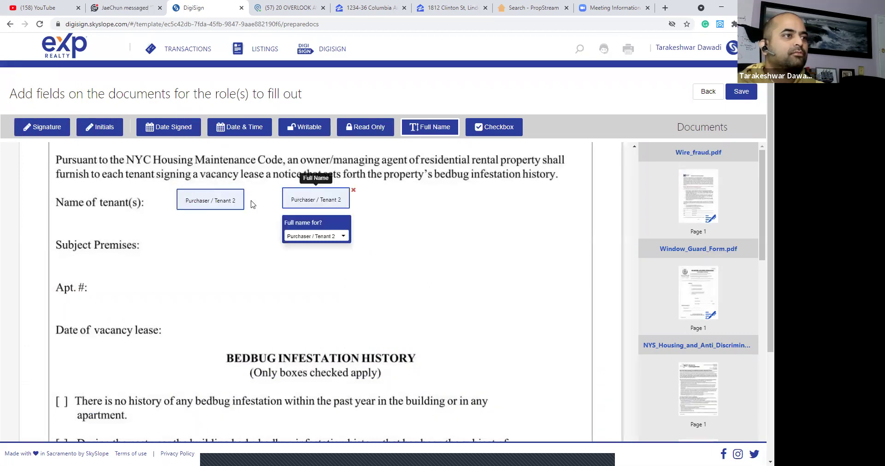
pyautogui.click(207, 198)
pyautogui.click(233, 237)
pyautogui.click(231, 266)
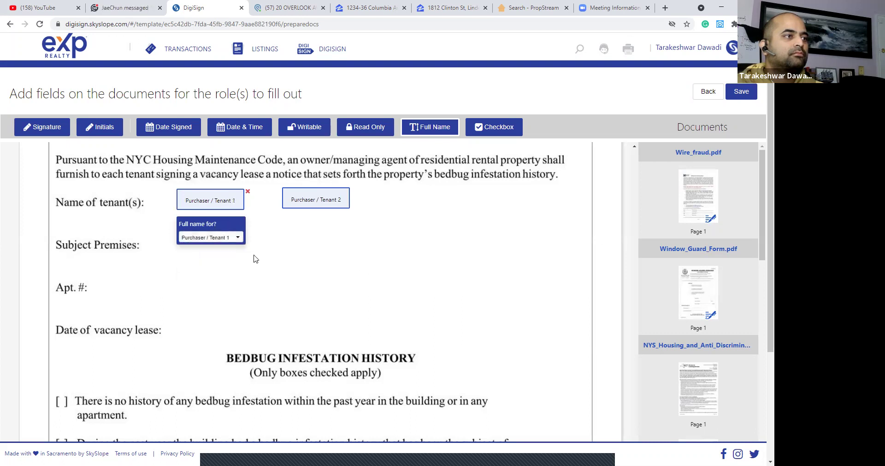
# Place a Writable field on the Subject Premises line, filled in by Me.
pyautogui.click(293, 129)
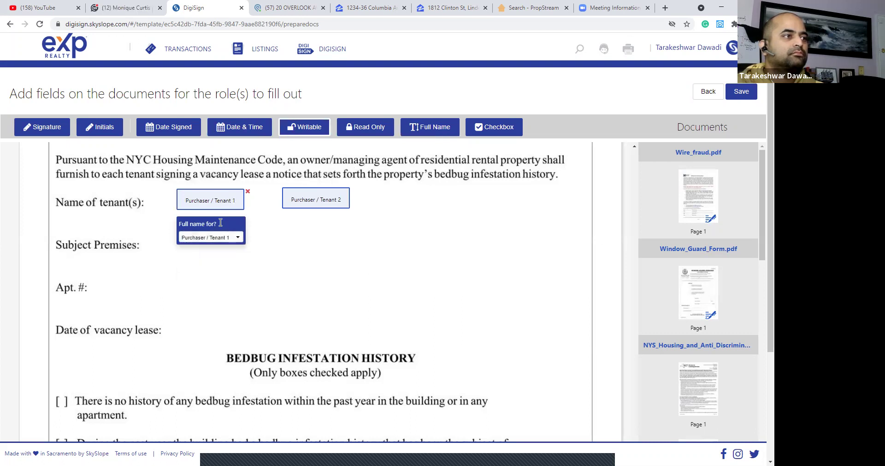
pyautogui.click(156, 234)
pyautogui.click(212, 286)
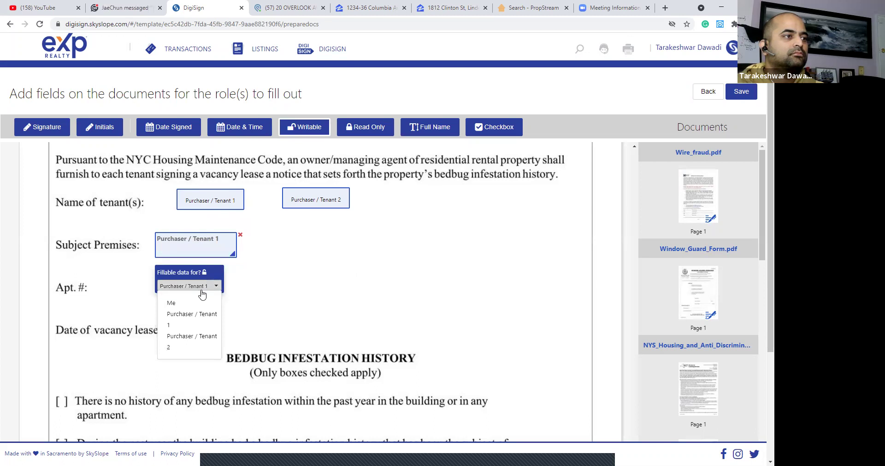
pyautogui.click(173, 300)
pyautogui.scroll(-3, 225, 269)
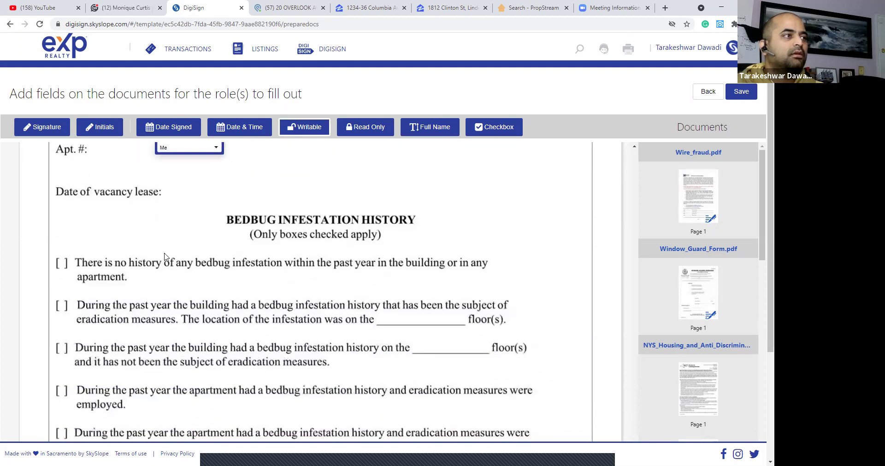
pyautogui.scroll(-1, 156, 243)
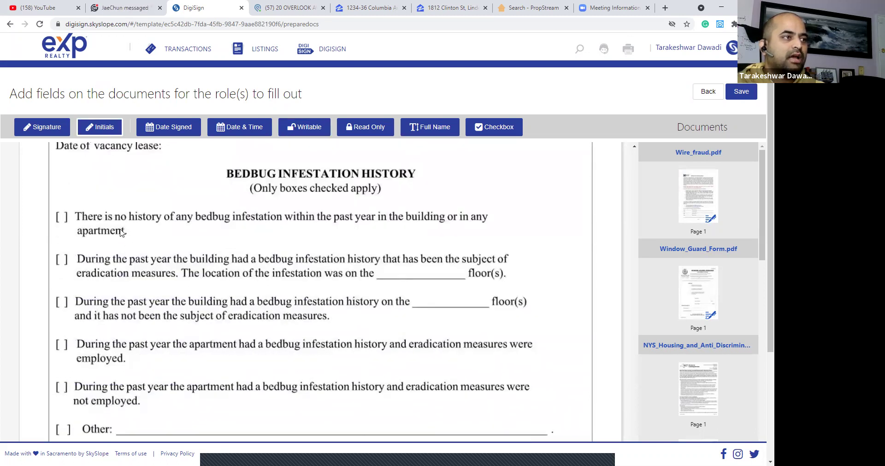
pyautogui.click(58, 212)
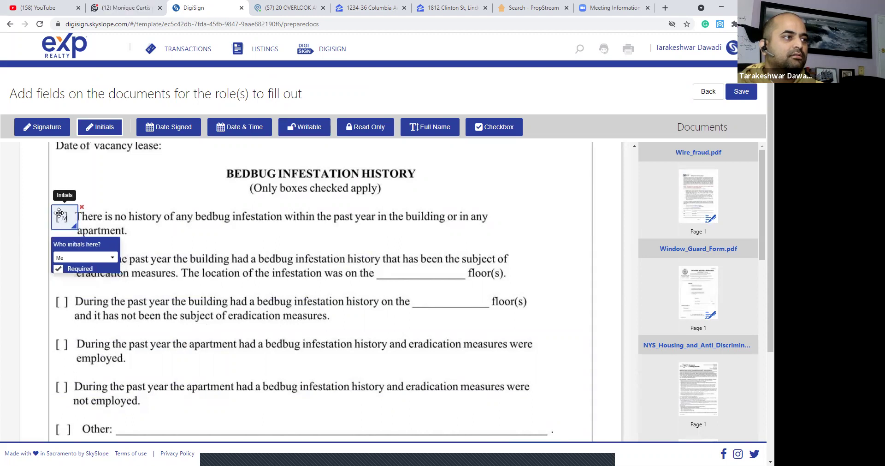
pyautogui.click(83, 207)
# Add tenant signature fields for Purchaser / Tenant 1 and Purchaser / Tenant 2.
pyautogui.scroll(-4, 269, 231)
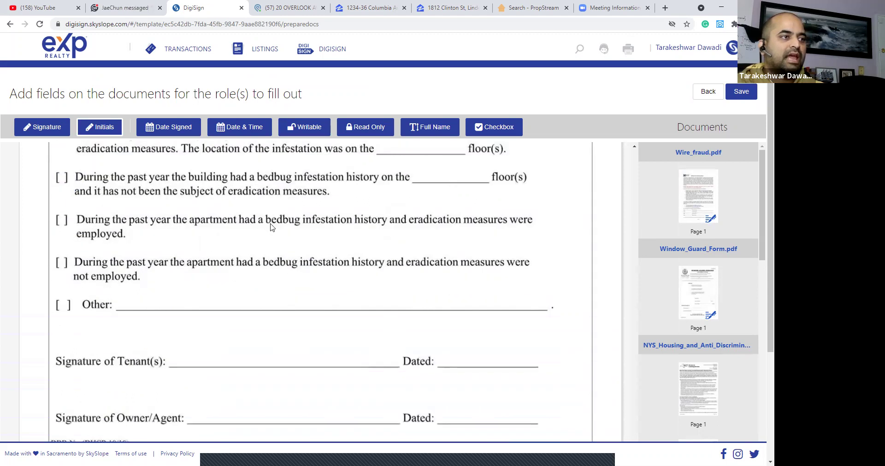
pyautogui.click(48, 130)
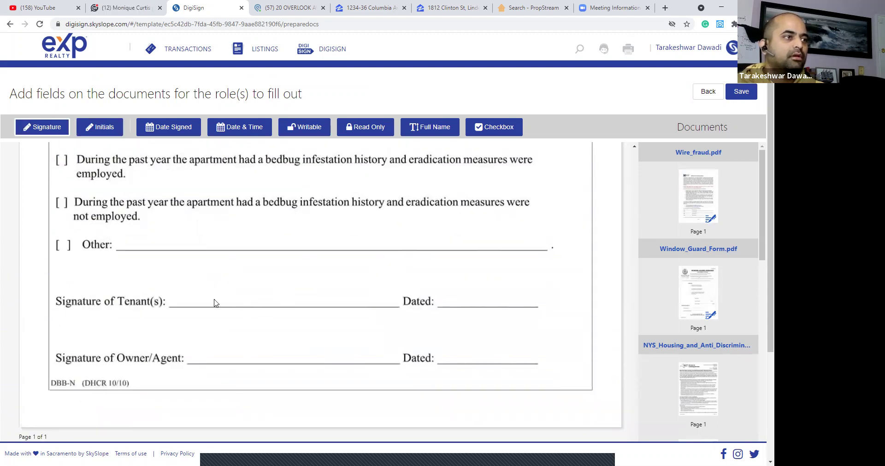
pyautogui.click(225, 281)
pyautogui.moveTo(258, 291); pyautogui.dragTo(208, 284)
pyautogui.click(189, 324)
pyautogui.click(200, 357)
pyautogui.click(289, 276)
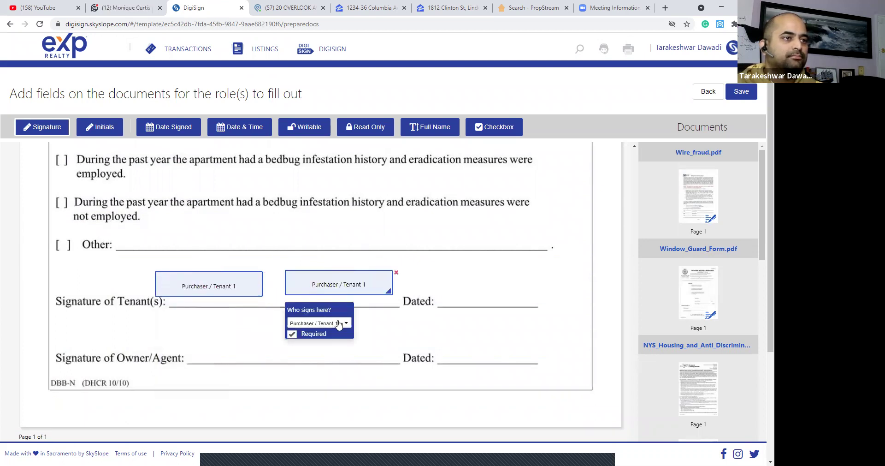
pyautogui.click(339, 322)
pyautogui.click(323, 373)
# Place two Date Signed fields on the Dated line, the first for Purchaser / Tenant 1.
pyautogui.click(169, 127)
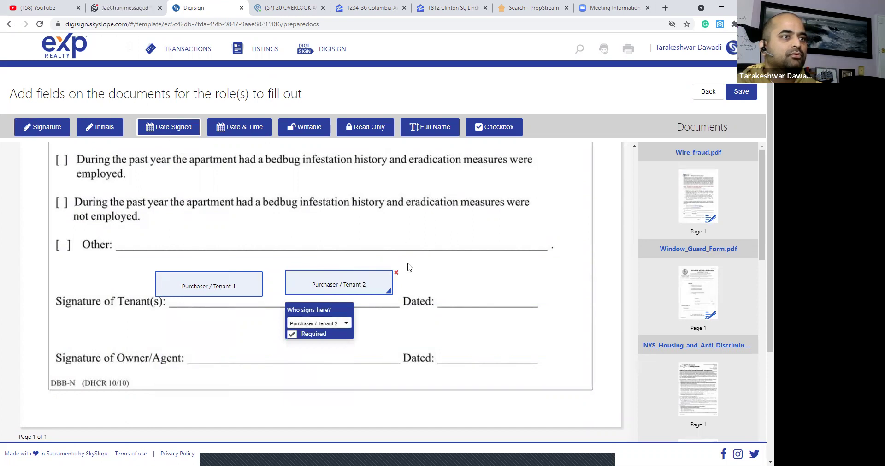
pyautogui.click(461, 289)
pyautogui.click(539, 290)
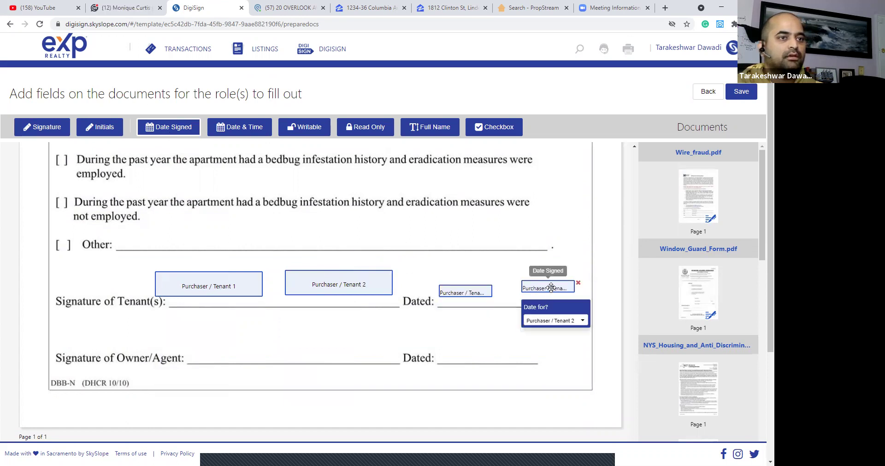
pyautogui.click(466, 292)
pyautogui.click(491, 325)
pyautogui.click(477, 356)
pyautogui.scroll(-8, 381, 312)
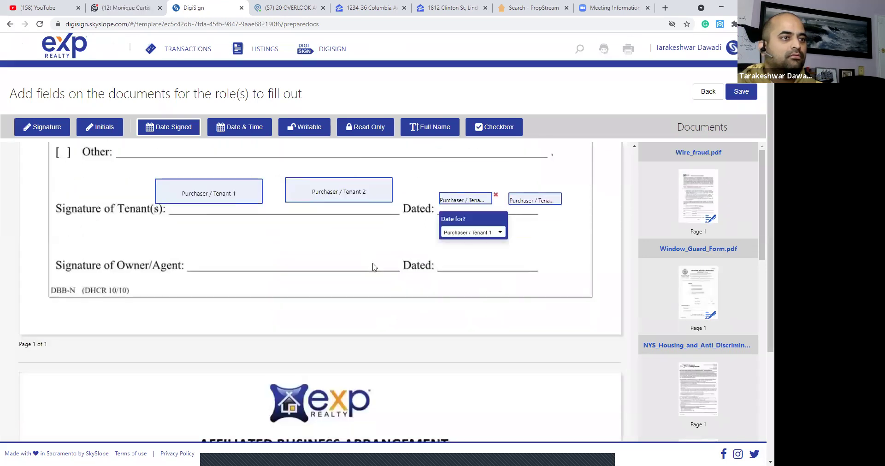
pyautogui.scroll(-1, 374, 268)
# Add a Me-filled Writable field on PROPERTY and a Date & Time field on DATE.
pyautogui.click(416, 135)
pyautogui.click(236, 216)
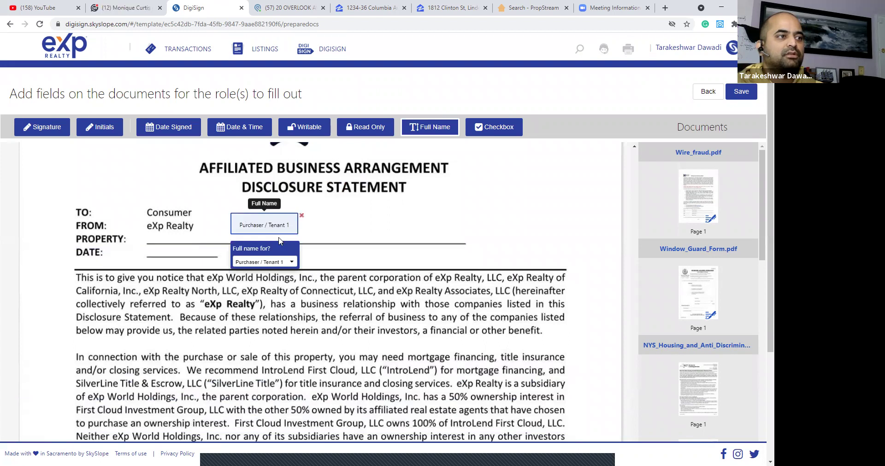
pyautogui.click(301, 215)
pyautogui.click(304, 127)
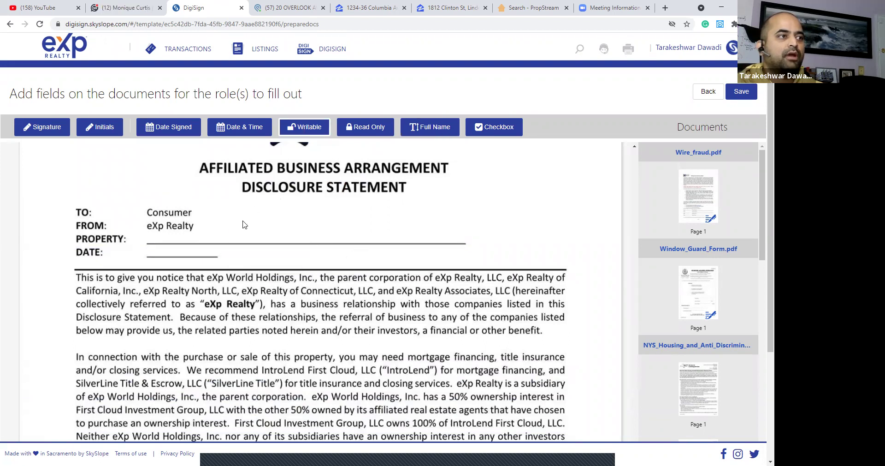
pyautogui.click(246, 224)
pyautogui.click(298, 274)
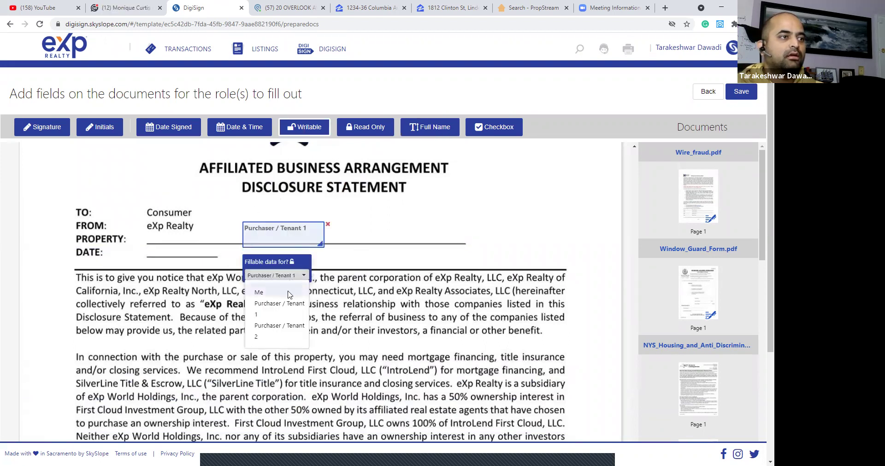
pyautogui.click(258, 289)
pyautogui.click(196, 253)
pyautogui.click(232, 247)
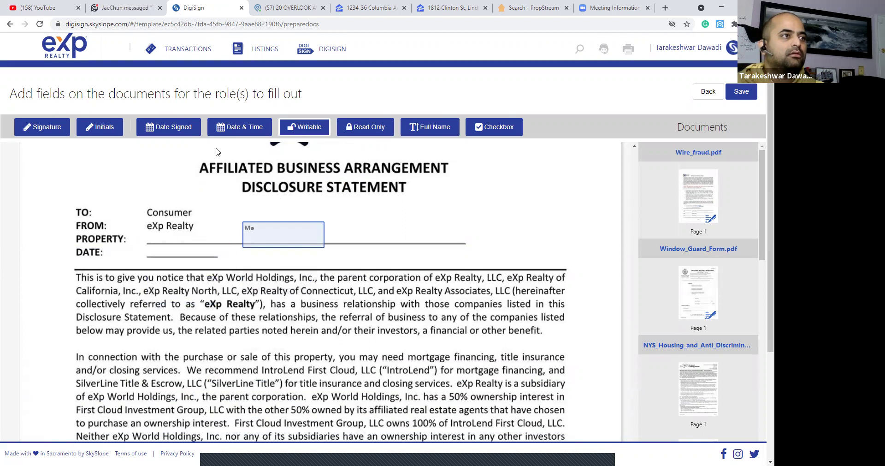
pyautogui.click(153, 248)
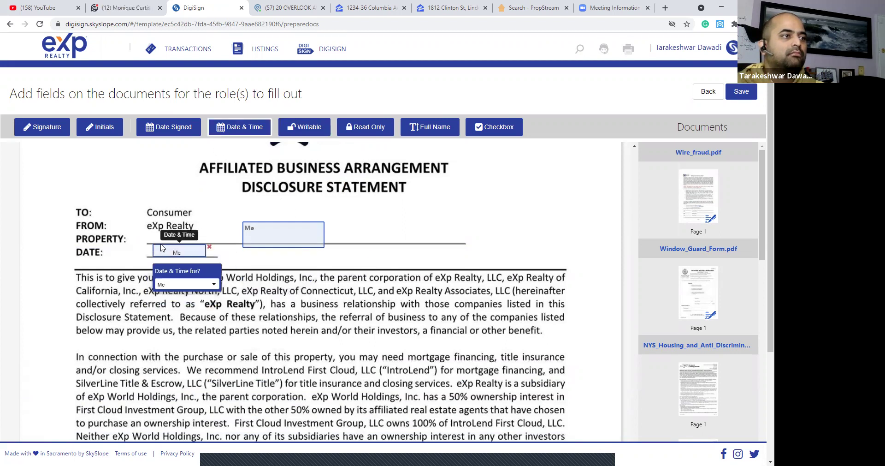
# Place Signature boxes for Signer 1 (Purchaser / Tenant 1) and Signer 2.
pyautogui.scroll(-15, 227, 253)
pyautogui.scroll(-15, 226, 254)
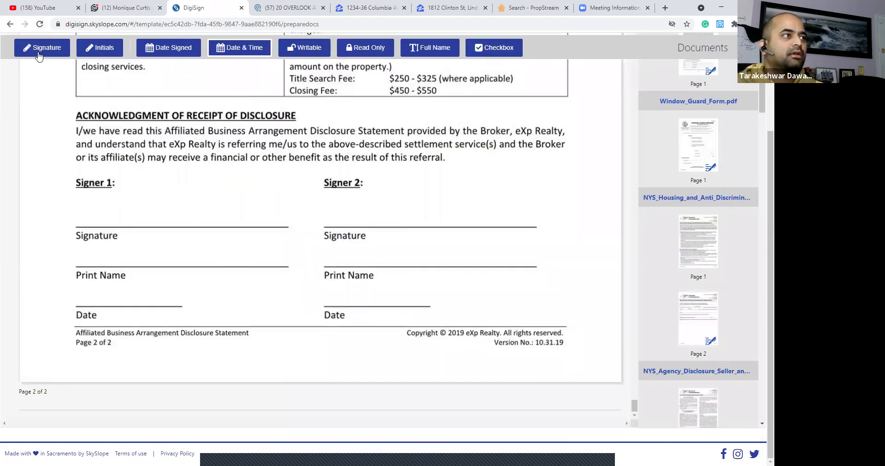
pyautogui.click(101, 200)
pyautogui.click(133, 252)
pyautogui.click(133, 285)
pyautogui.click(382, 212)
pyautogui.moveTo(403, 216); pyautogui.dragTo(394, 203)
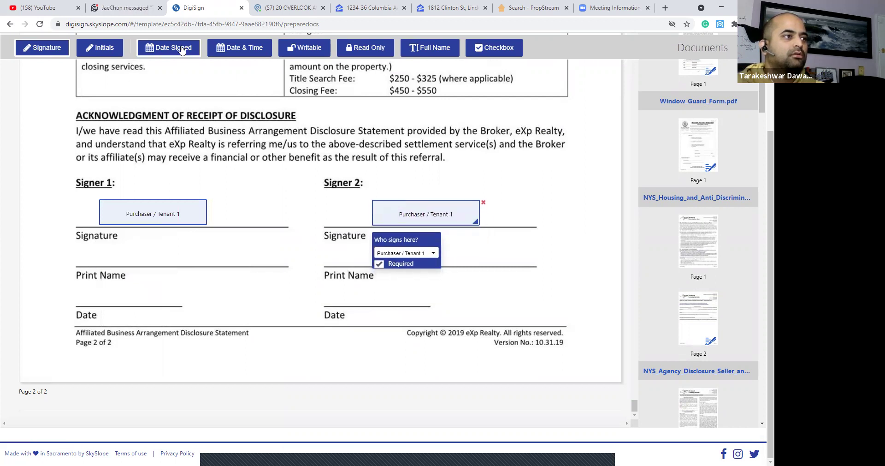
# Add Full Name fields on both Print Name lines and Date Signed fields on both Date lines.
pyautogui.click(115, 245)
pyautogui.click(394, 249)
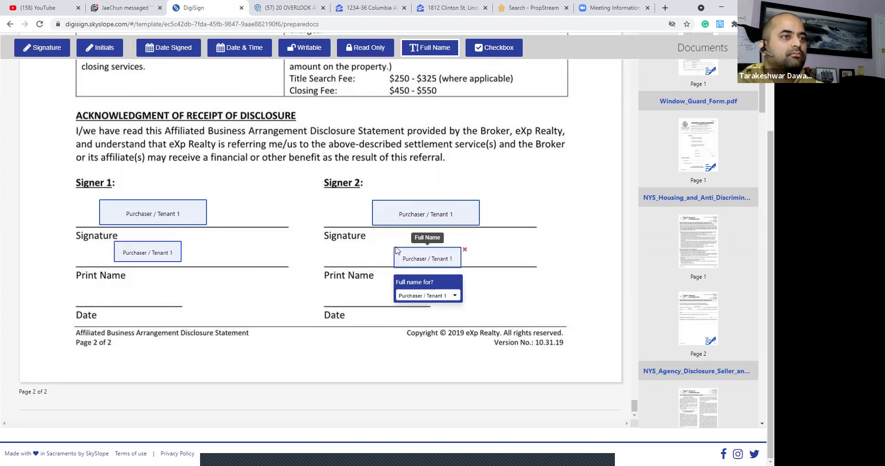
pyautogui.moveTo(415, 251); pyautogui.dragTo(412, 246)
pyautogui.click(157, 50)
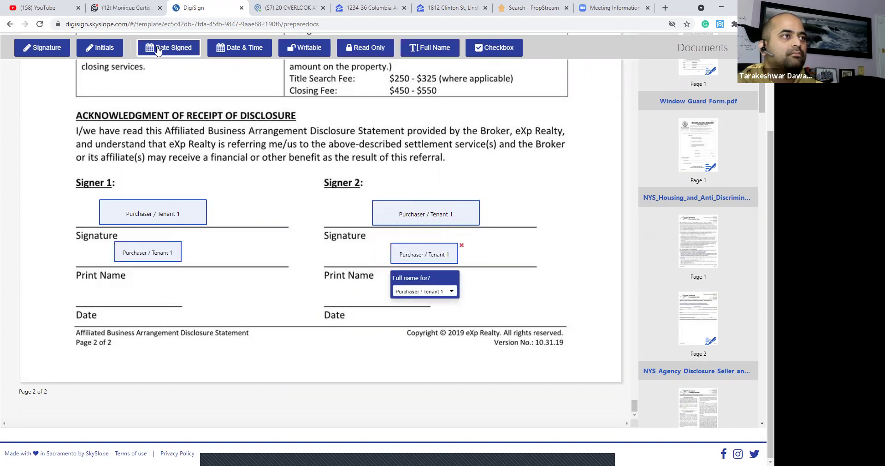
pyautogui.click(85, 291)
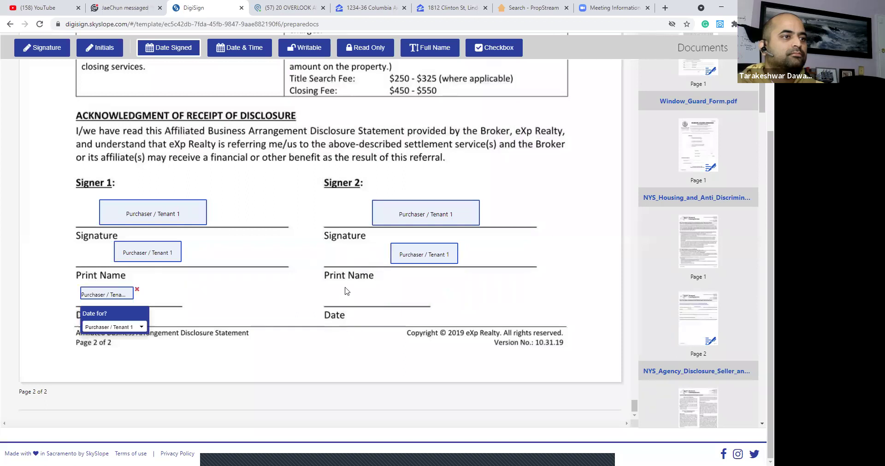
pyautogui.click(347, 291)
pyautogui.click(377, 327)
pyautogui.click(373, 378)
# Assign Signer 2's name and signature fields to Purchaser / Tenant 2.
pyautogui.click(431, 260)
pyautogui.click(429, 291)
pyautogui.click(427, 345)
pyautogui.click(435, 215)
pyautogui.click(431, 254)
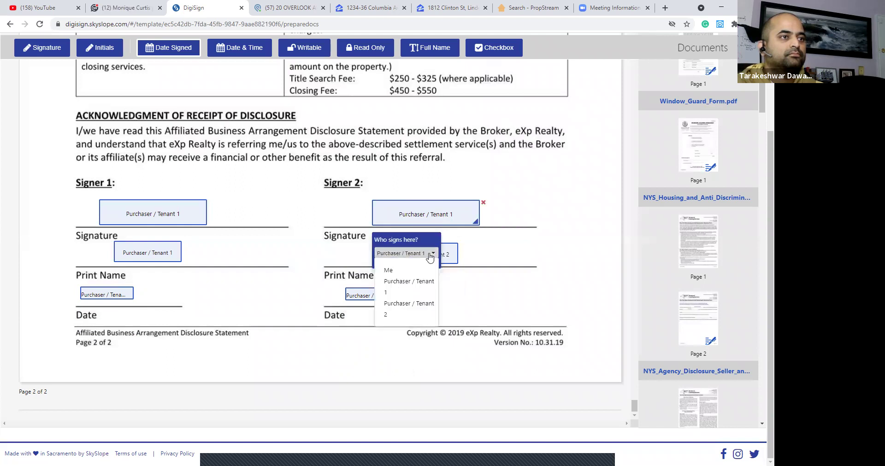
pyautogui.click(412, 304)
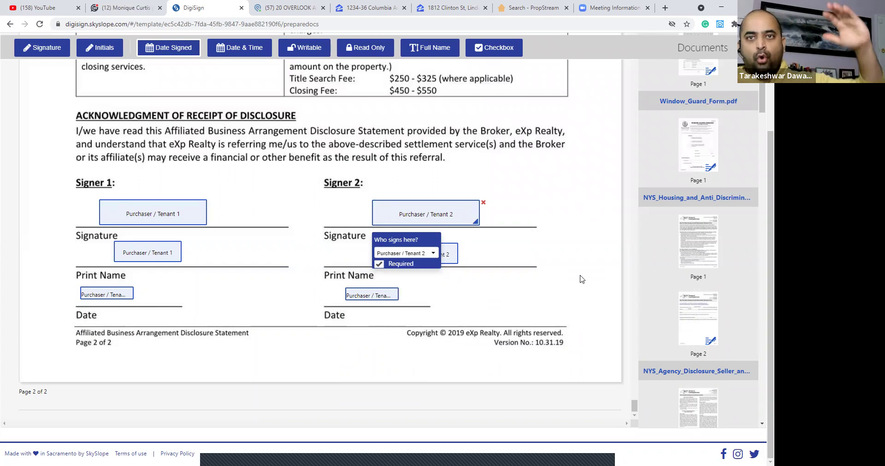
# Scroll back up through the disclosure documents to the top, reviewing the placed signer fields.
pyautogui.scroll(10, 581, 275)
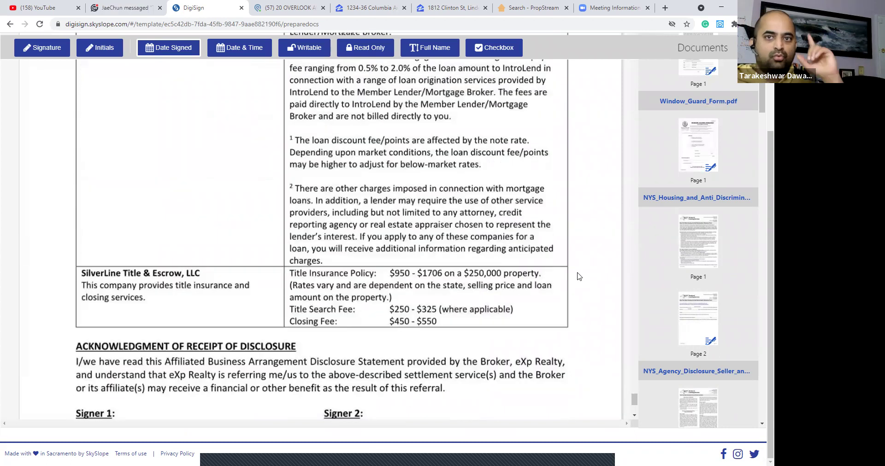
pyautogui.scroll(10, 580, 274)
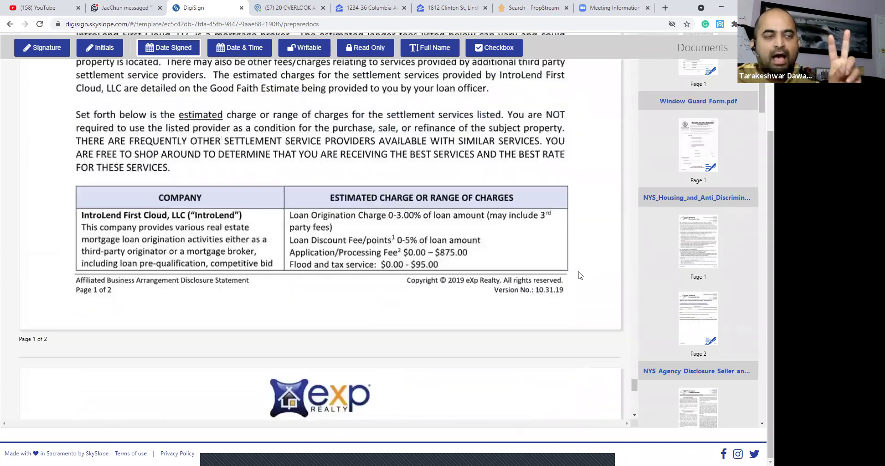
pyautogui.scroll(15, 586, 276)
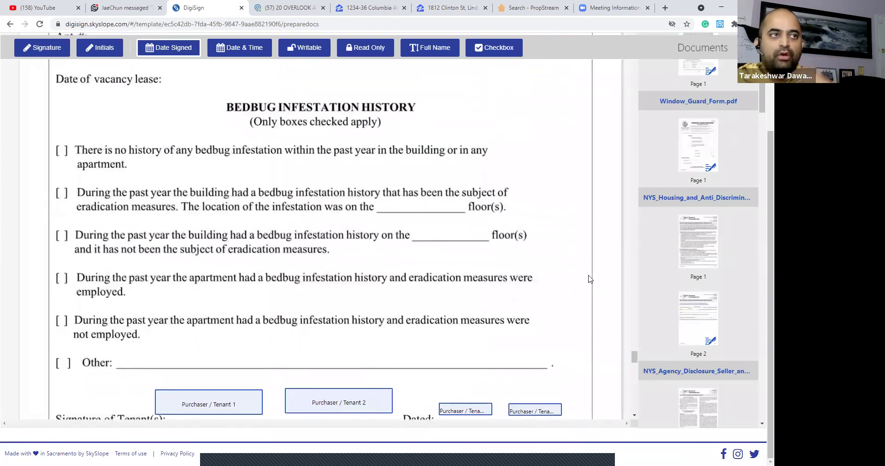
pyautogui.scroll(10, 587, 277)
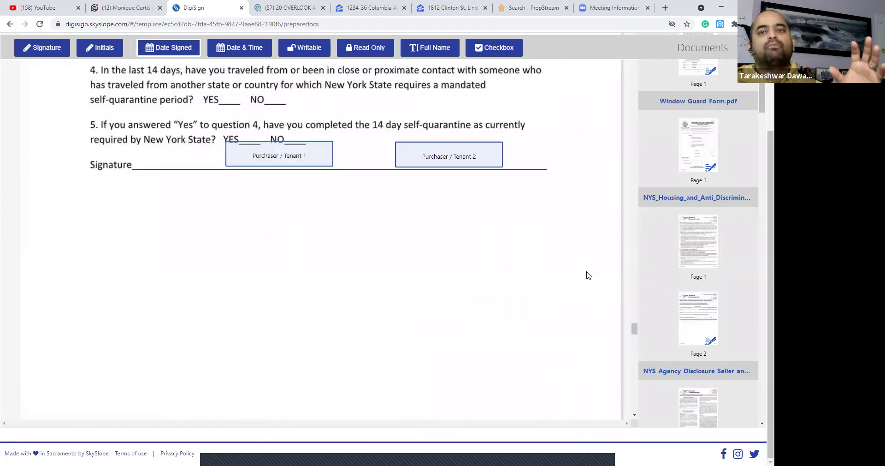
pyautogui.scroll(3, 589, 275)
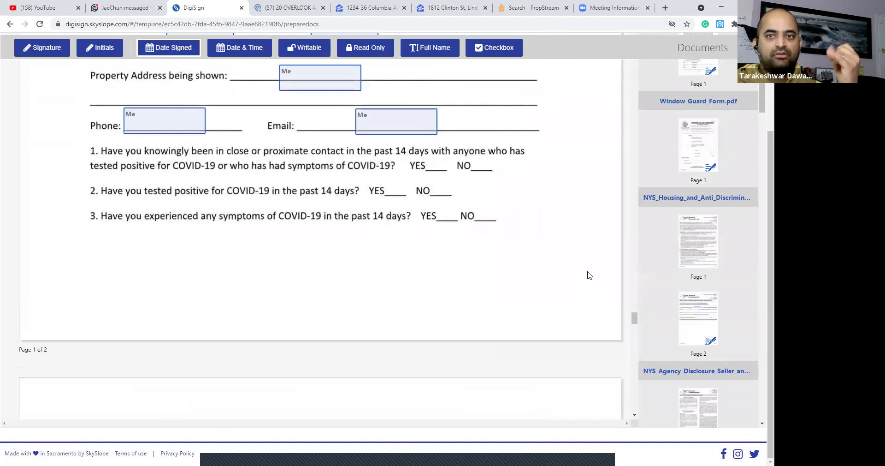
pyautogui.scroll(8, 588, 274)
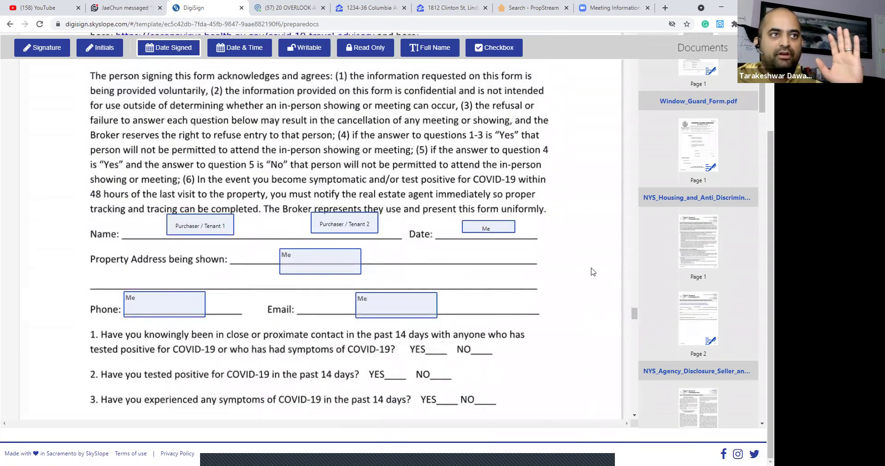
pyautogui.scroll(13, 593, 272)
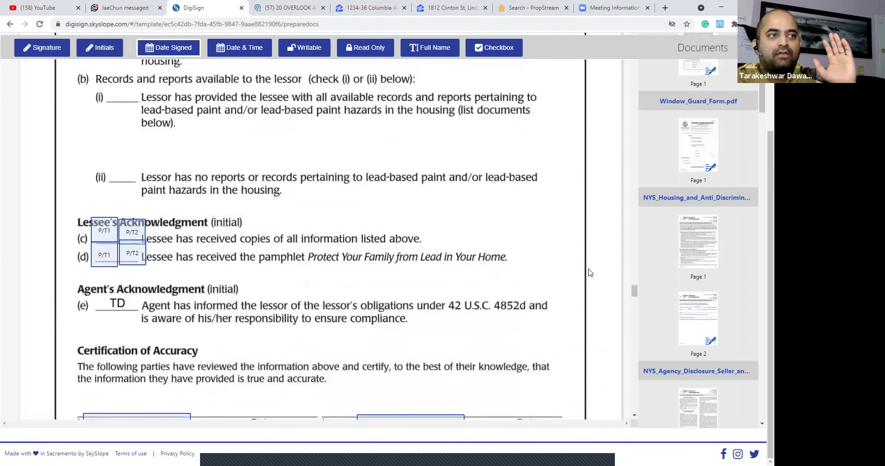
pyautogui.scroll(12, 589, 272)
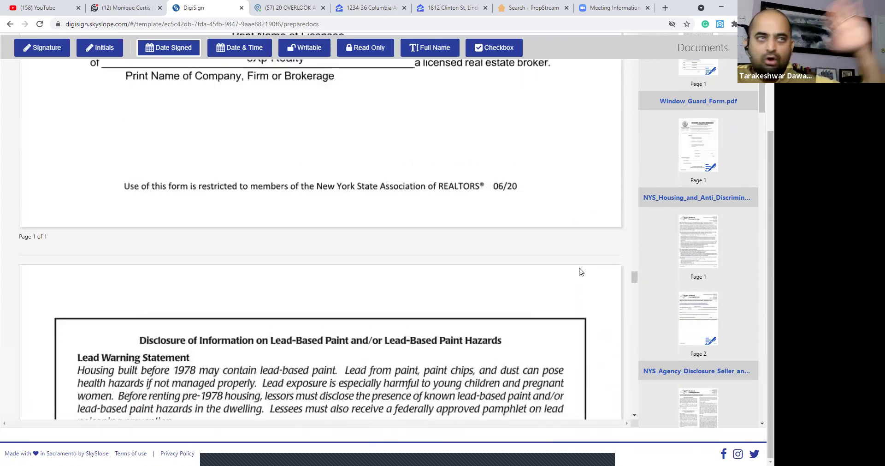
pyautogui.scroll(6, 582, 273)
pyautogui.scroll(14, 582, 273)
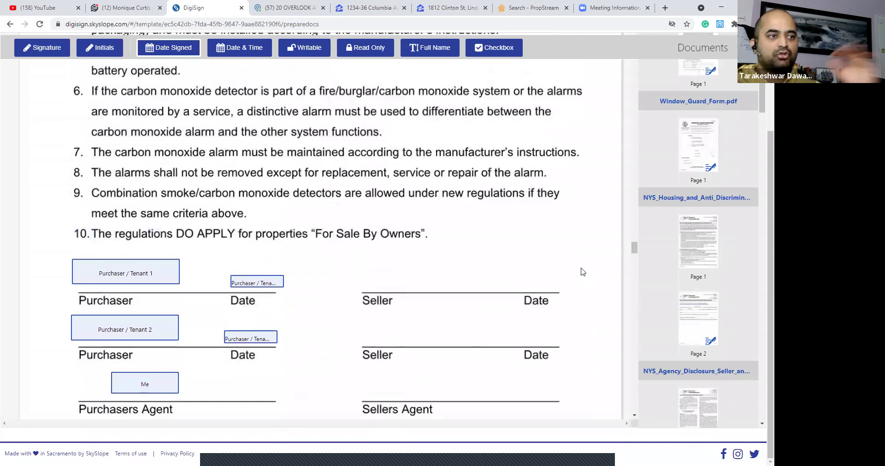
pyautogui.scroll(4, 582, 272)
pyautogui.scroll(7, 583, 272)
pyautogui.scroll(20, 582, 272)
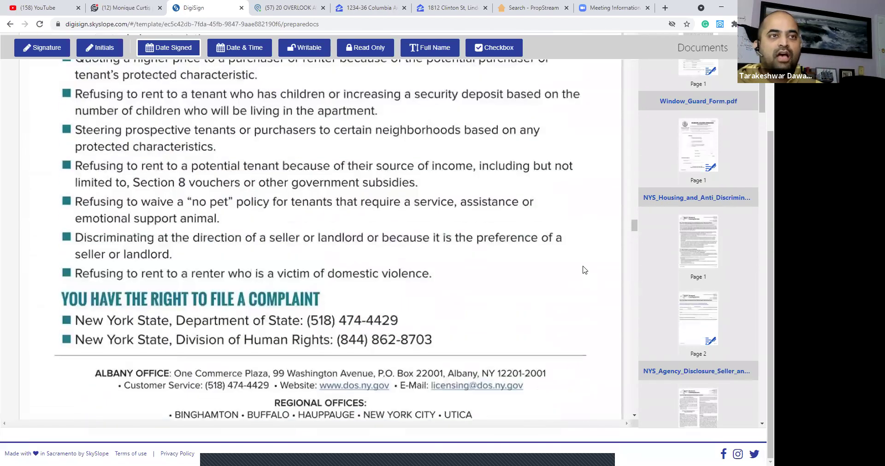
pyautogui.scroll(20, 584, 271)
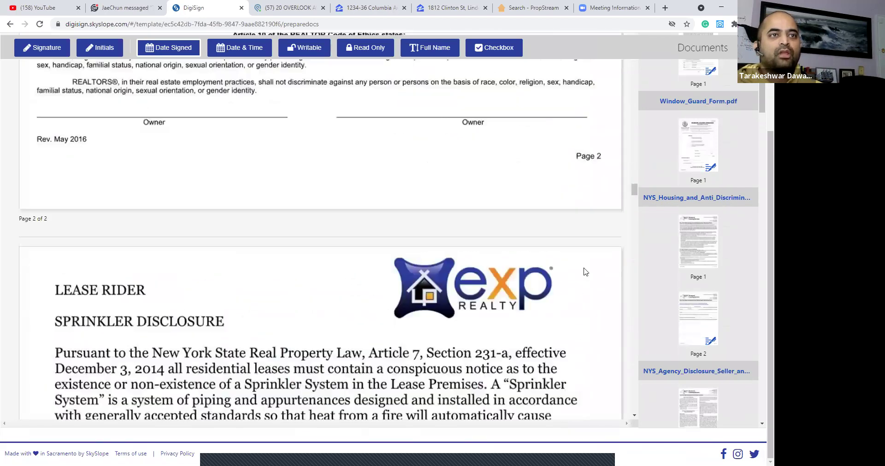
pyautogui.scroll(20, 584, 268)
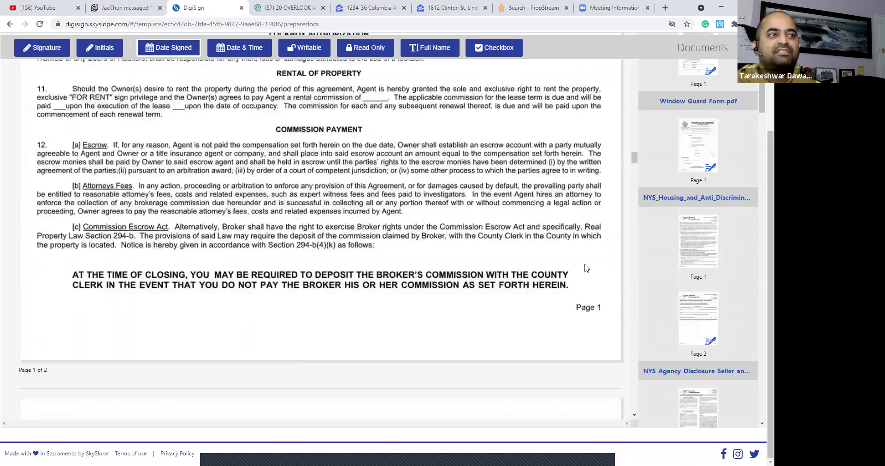
pyautogui.scroll(20, 586, 267)
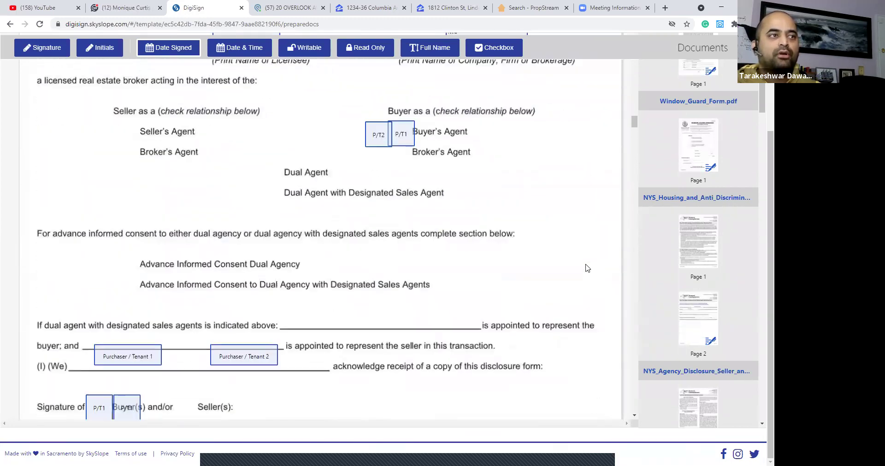
pyautogui.scroll(20, 577, 279)
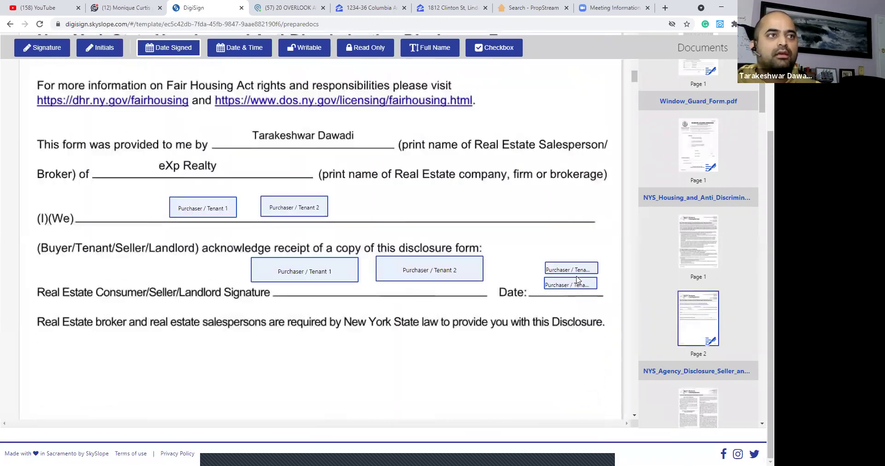
pyautogui.scroll(20, 579, 280)
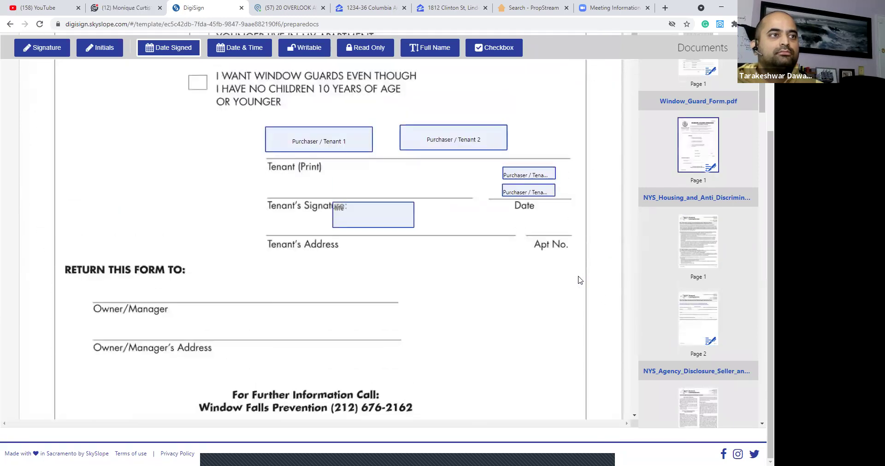
pyautogui.scroll(15, 576, 286)
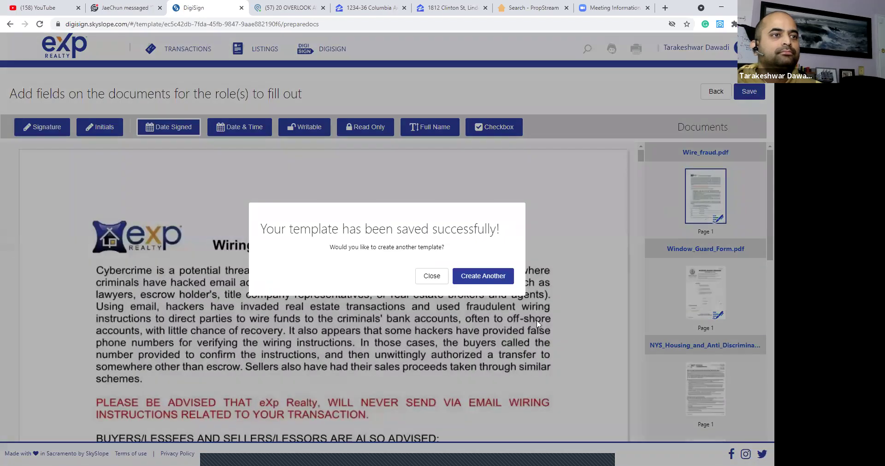
# Dismiss the template-saved message and return via the home dashboard to Digital Signature.
pyautogui.click(431, 277)
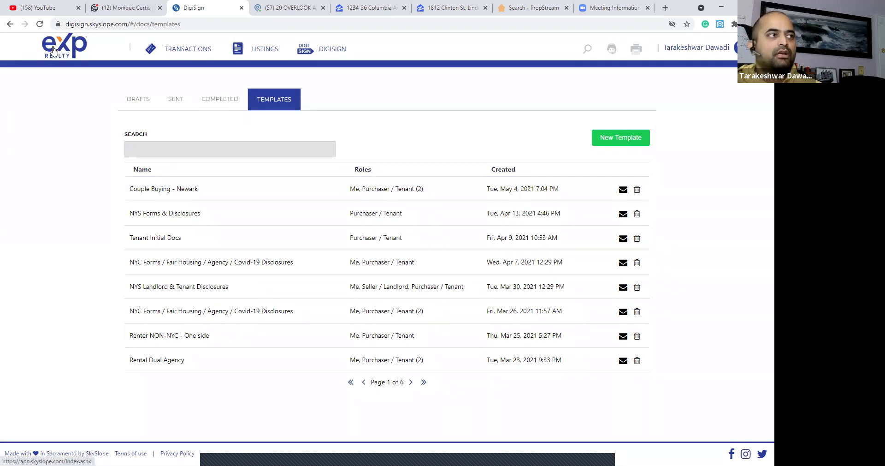
pyautogui.click(54, 51)
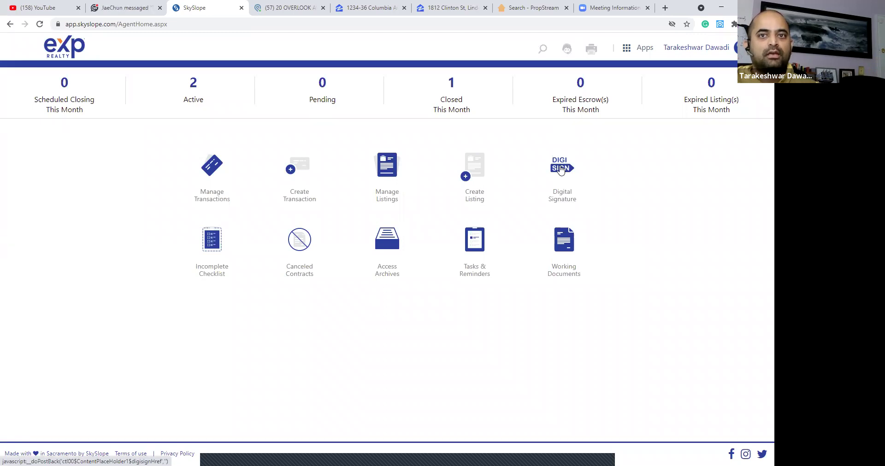
pyautogui.click(560, 169)
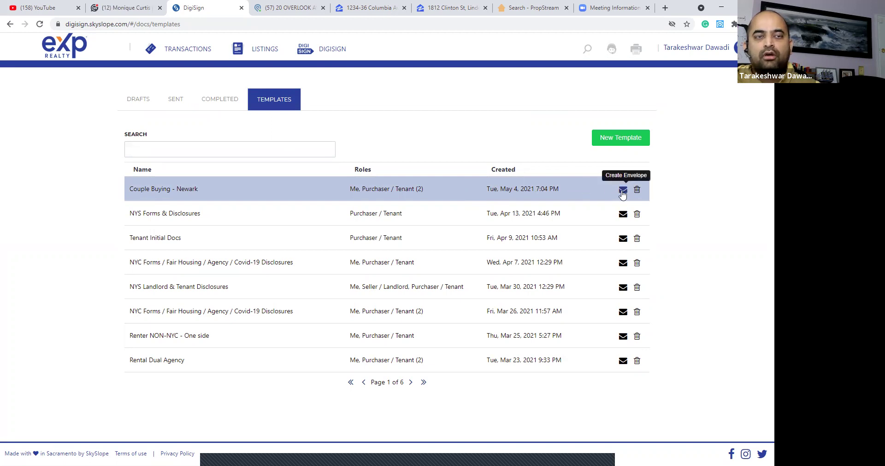
# Create an envelope from the Couple Buying - Newark template with No Property.
pyautogui.click(622, 190)
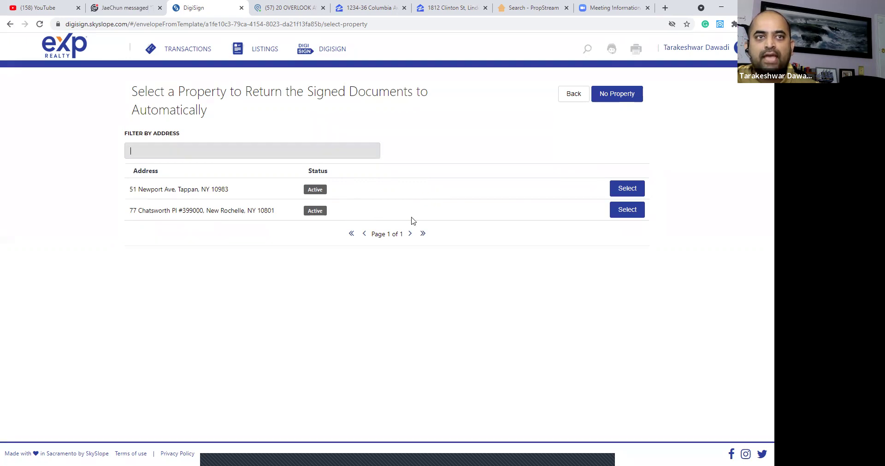
pyautogui.click(626, 97)
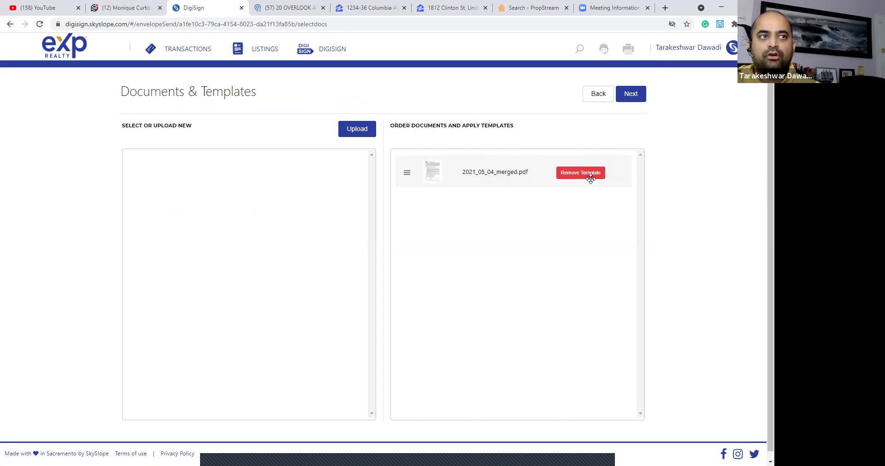
# Continue from Documents & Templates to the Recipients & Signing Order step.
pyautogui.click(633, 93)
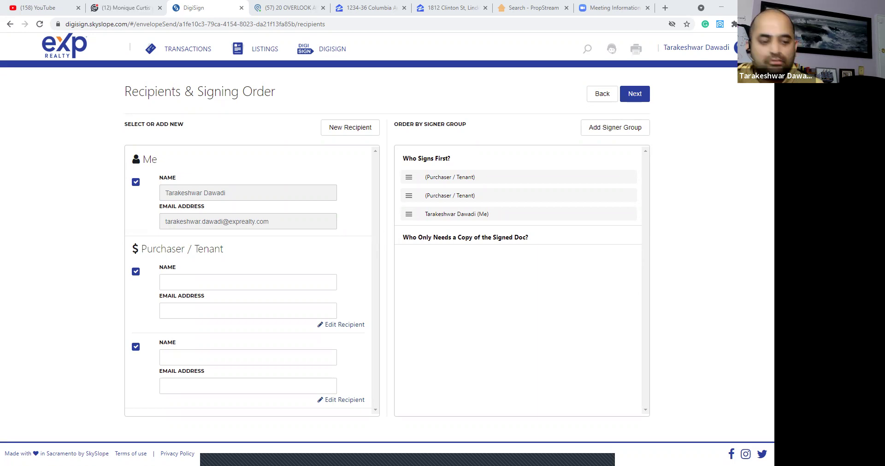
# Enter the first purchaser's name from the matching contact and paste their e-mail address.
pyautogui.click(261, 284)
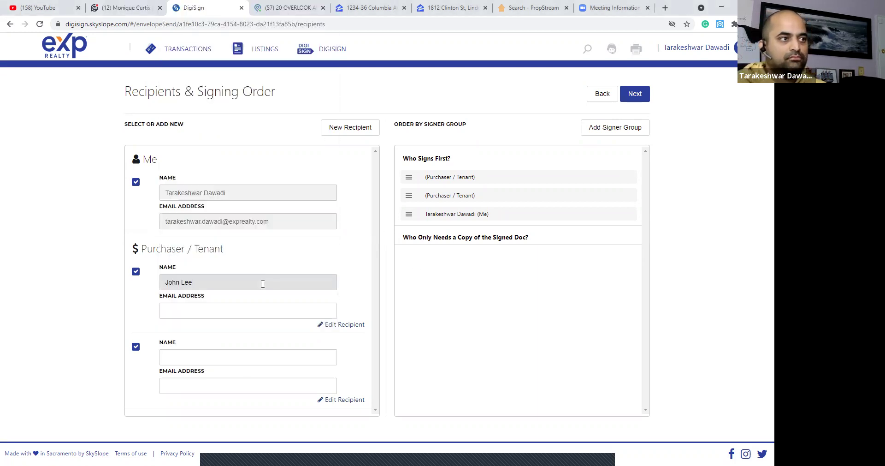
pyautogui.press('Tab')
pyautogui.hotkey('ctrl', 'v')
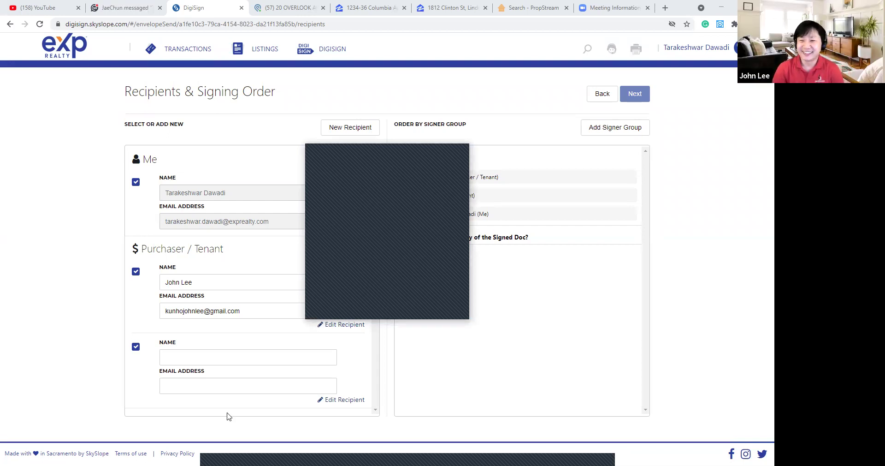
# Enter the second purchaser's name, then replace their e-mail with the pasted saved address.
pyautogui.click(210, 383)
pyautogui.click(203, 356)
pyautogui.click(203, 355)
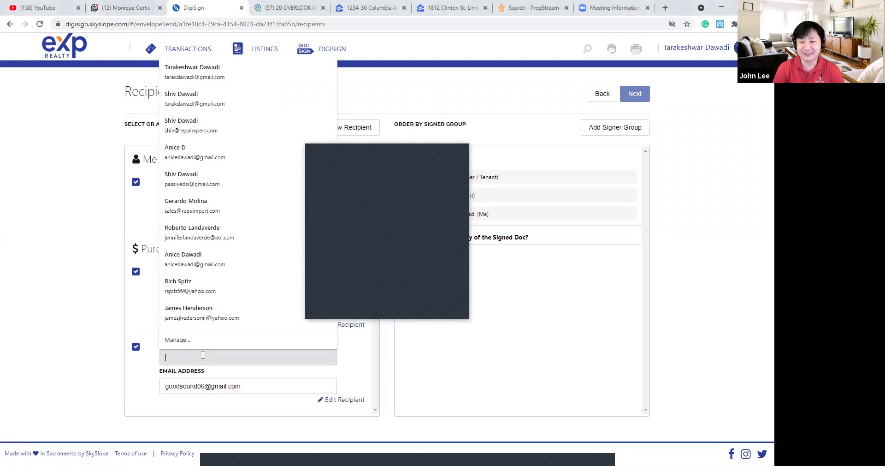
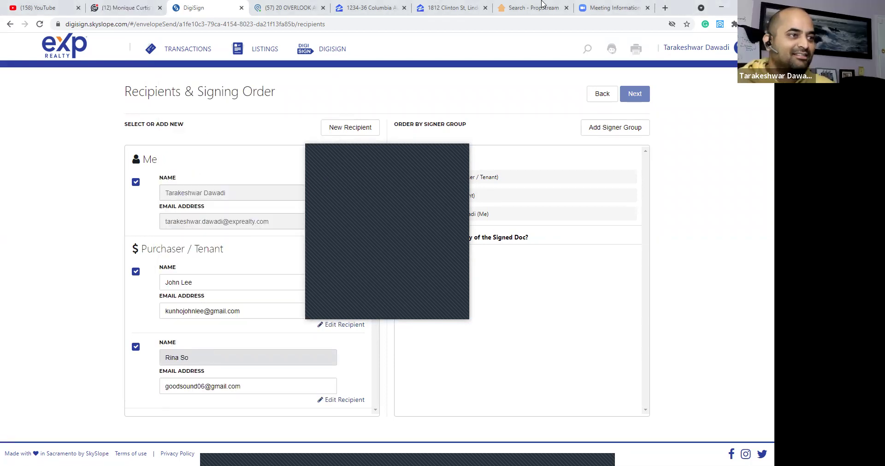
pyautogui.click(461, 147)
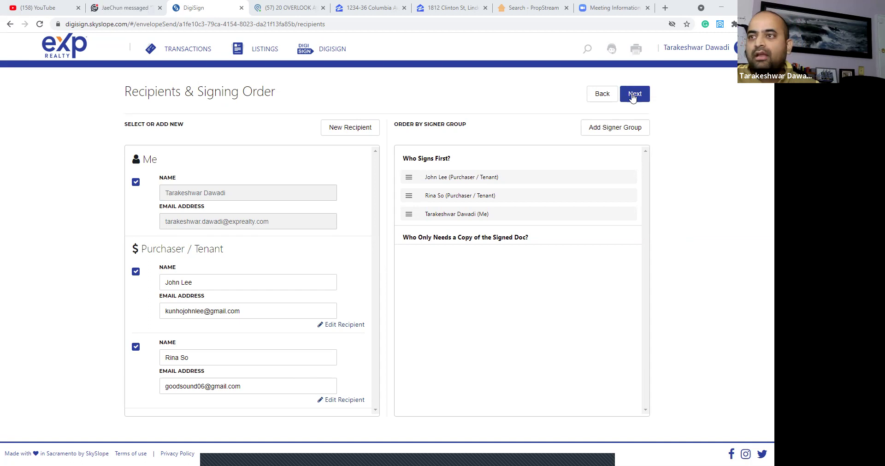
pyautogui.tripleClick(265, 386)
pyautogui.hotkey('ctrl', 'c')
pyautogui.press('BackSpace')
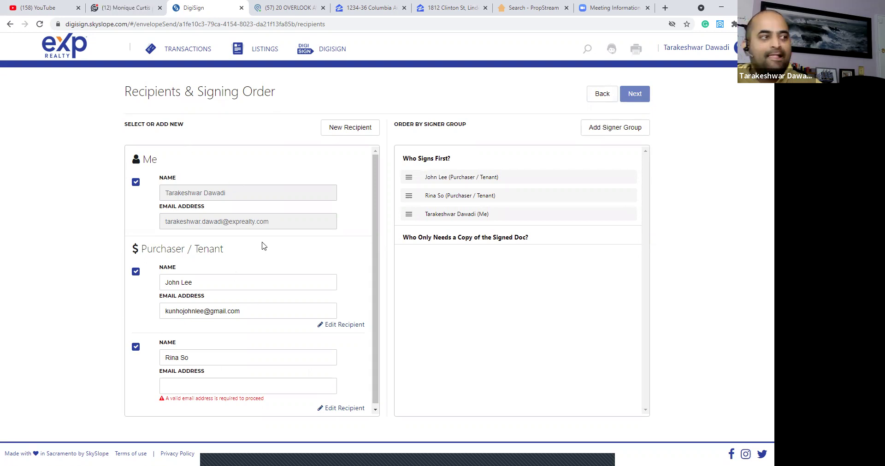
pyautogui.click(278, 383)
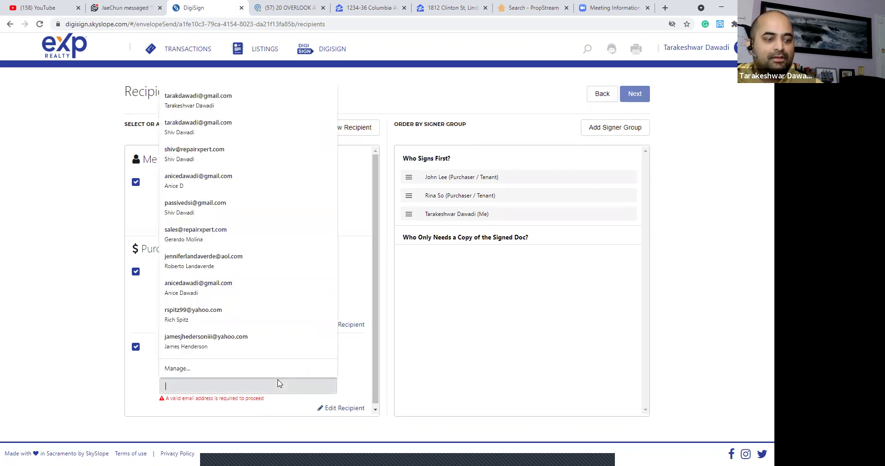
pyautogui.click(371, 283)
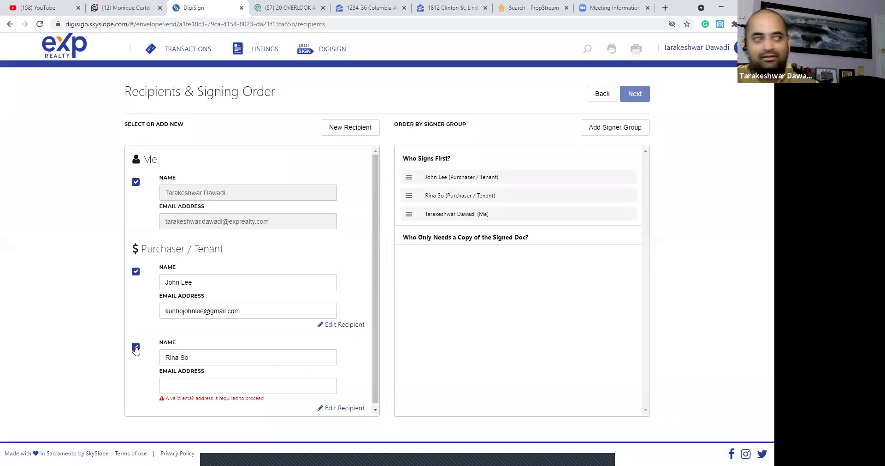
pyautogui.click(184, 386)
pyautogui.hotkey('ctrl', 'v')
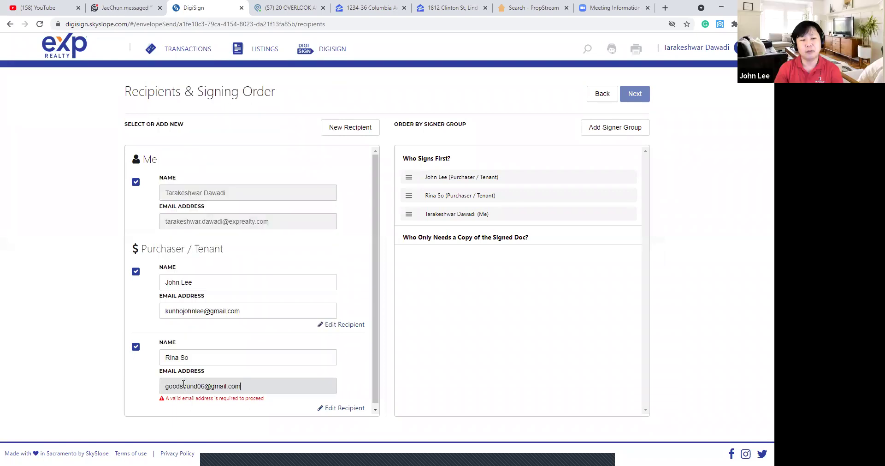
pyautogui.click(360, 377)
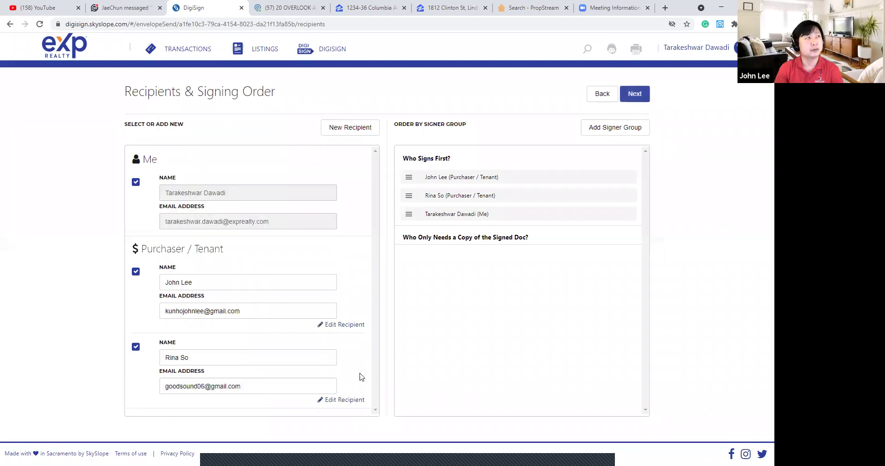
# Look through the merged documents on Add fields, then return to Recipients & Signing Order.
pyautogui.click(640, 98)
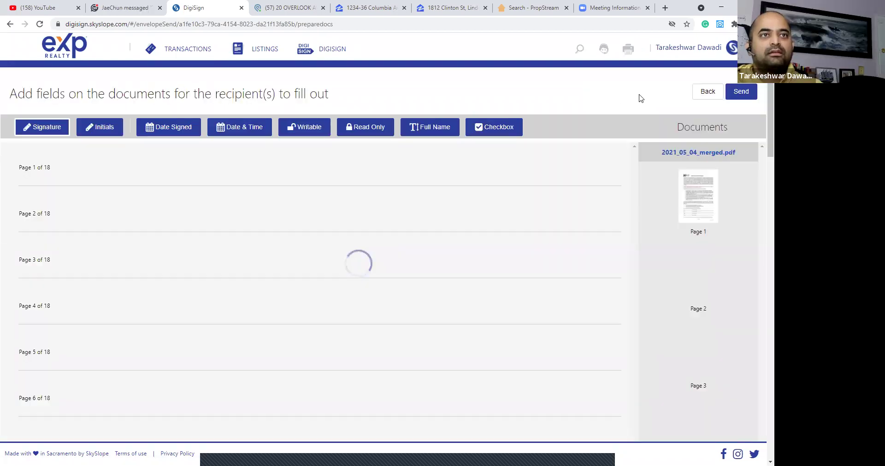
pyautogui.scroll(-15, 604, 208)
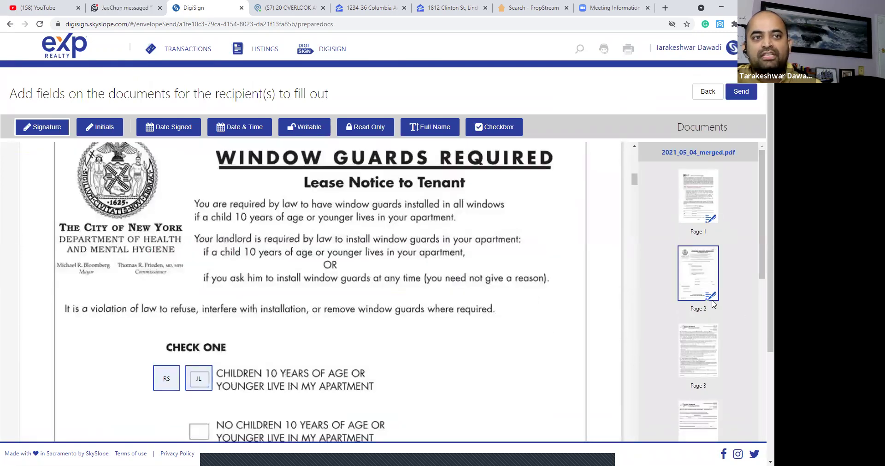
pyautogui.scroll(-6, 712, 268)
pyautogui.scroll(-4, 710, 278)
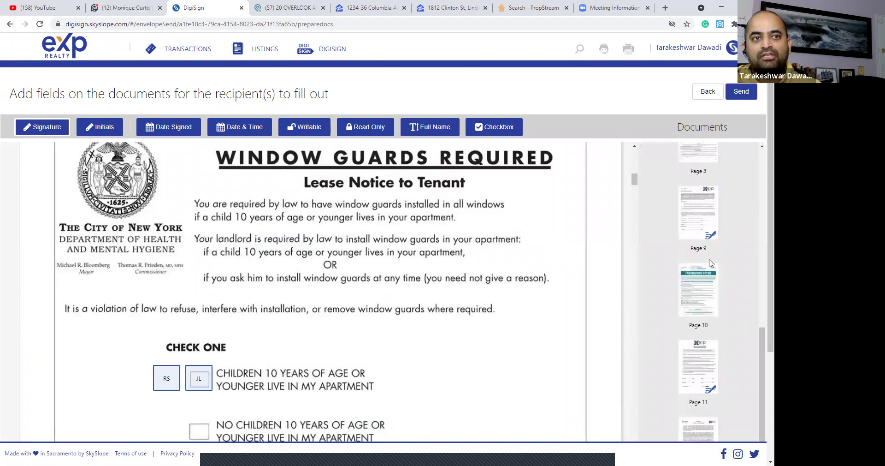
pyautogui.scroll(2, 705, 322)
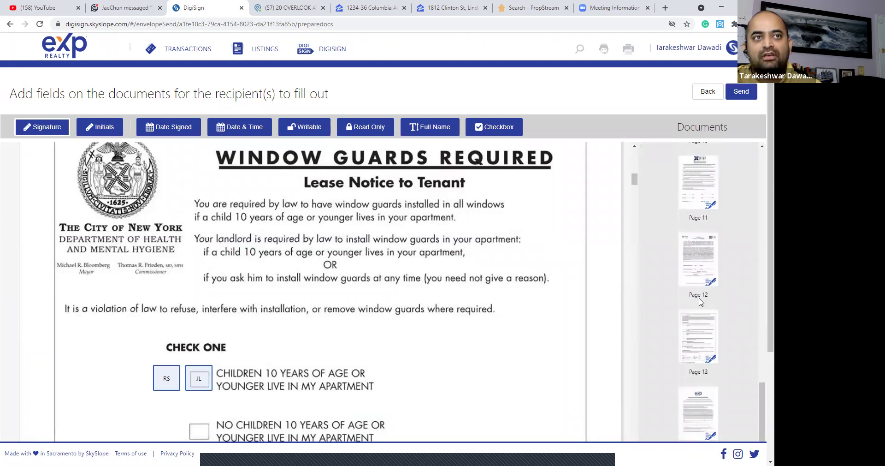
pyautogui.click(708, 93)
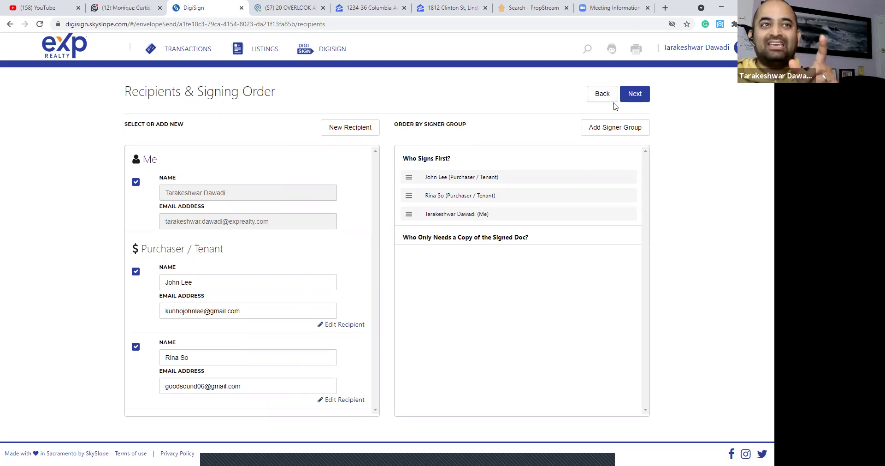
pyautogui.click(635, 94)
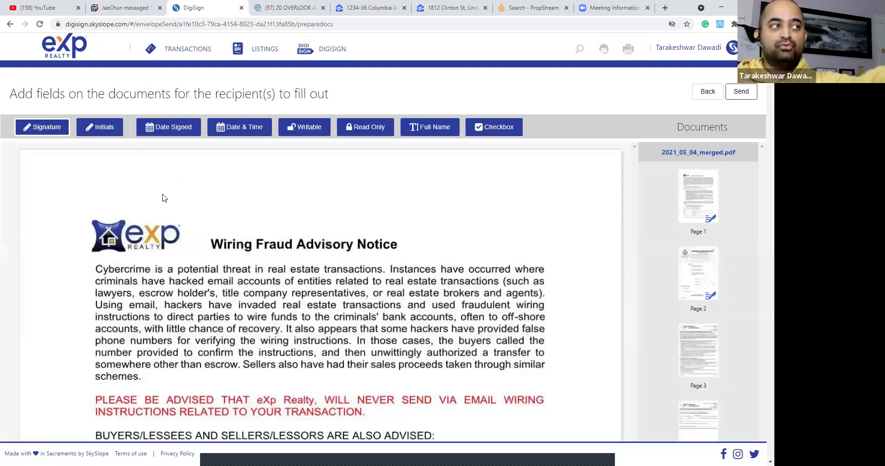
pyautogui.click(708, 92)
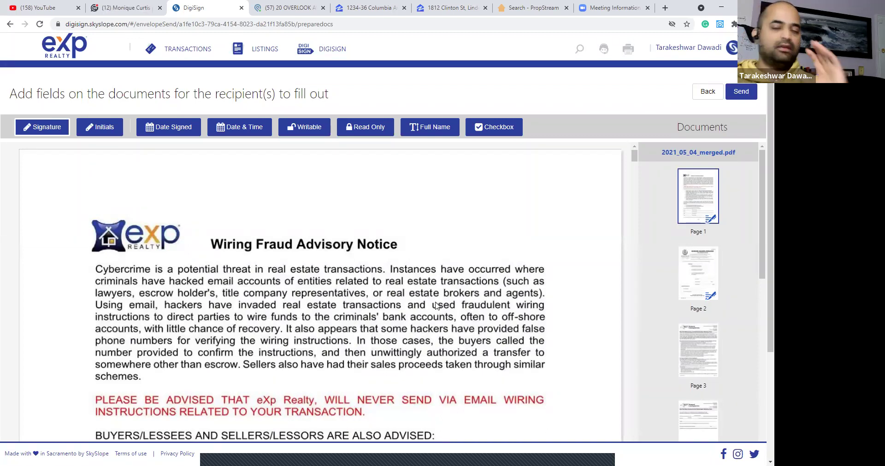
pyautogui.click(708, 93)
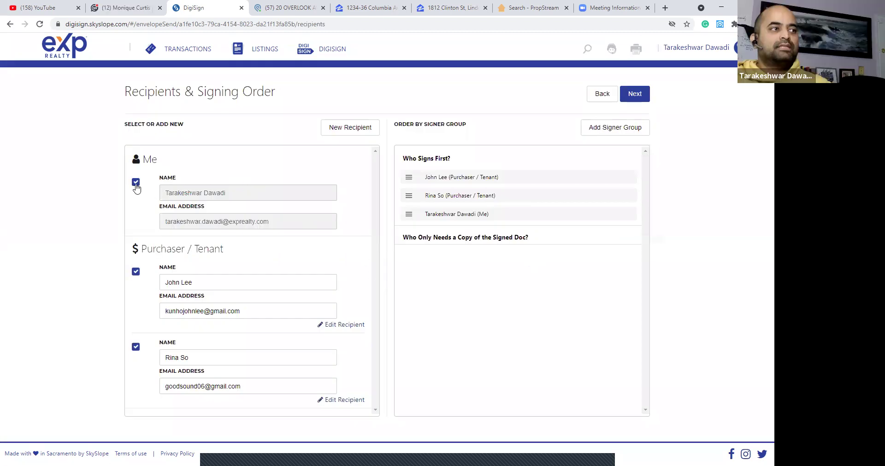
# Add a new recipient with a test name and e-mail as Attorney, then continue to fields.
pyautogui.click(346, 133)
pyautogui.click(343, 209)
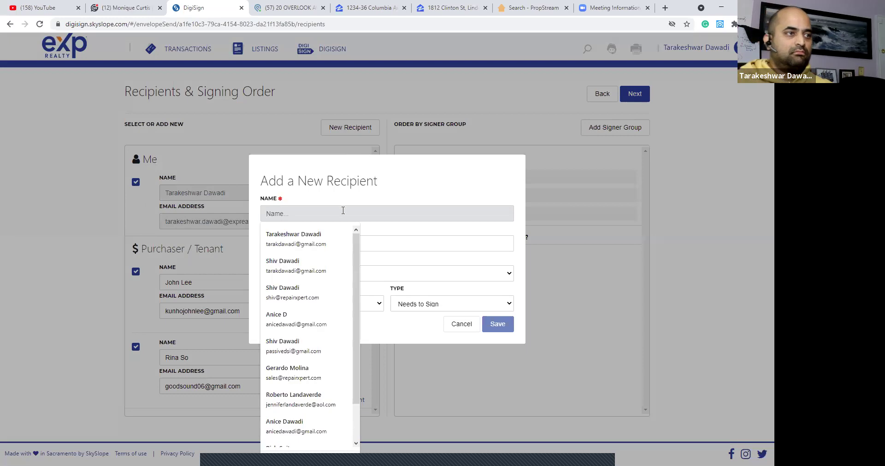
pyautogui.write('Test')
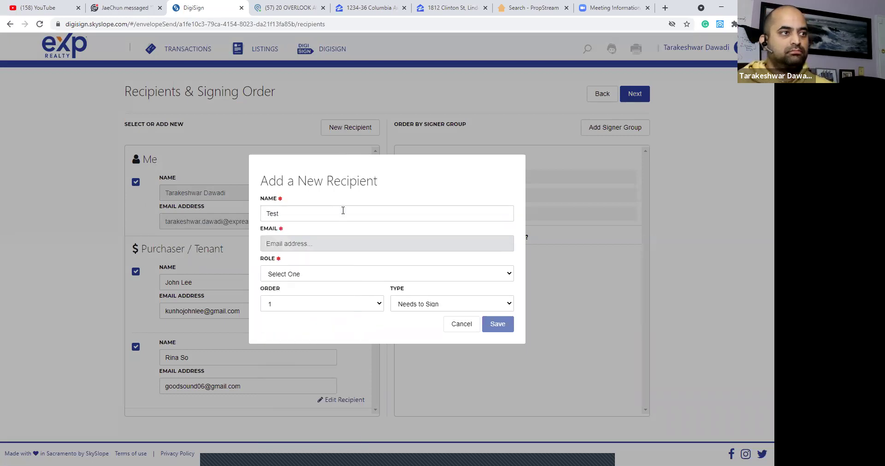
pyautogui.write('test')
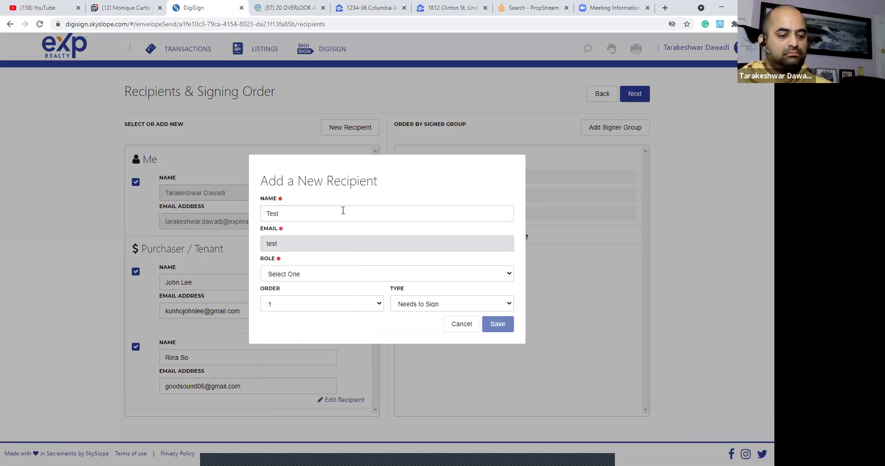
pyautogui.write('@text.com')
pyautogui.press('Tab')
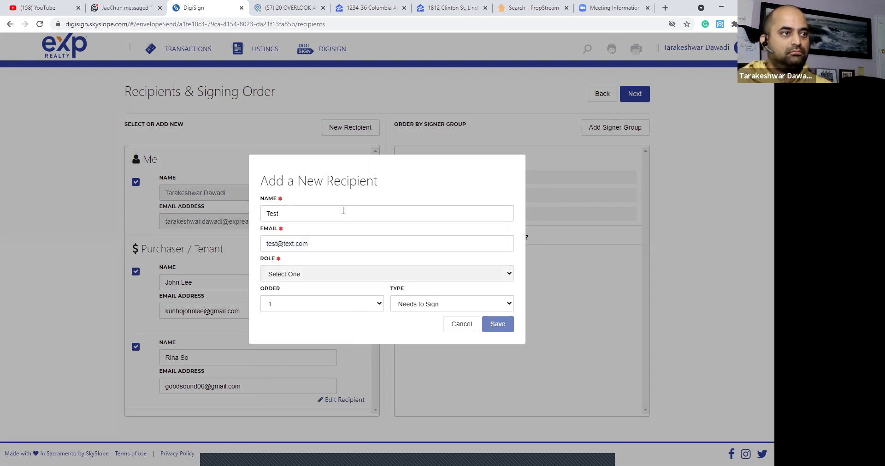
pyautogui.click(438, 277)
pyautogui.click(336, 271)
pyautogui.click(336, 271)
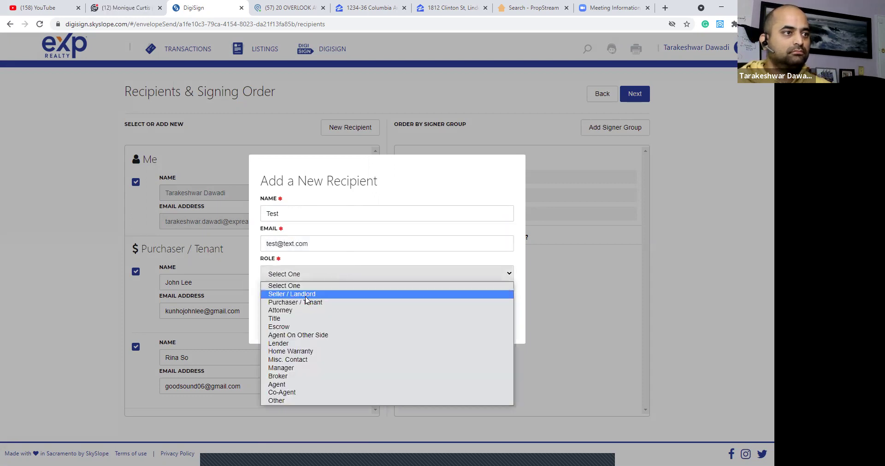
pyautogui.click(295, 310)
pyautogui.click(495, 326)
pyautogui.scroll(-2, 361, 270)
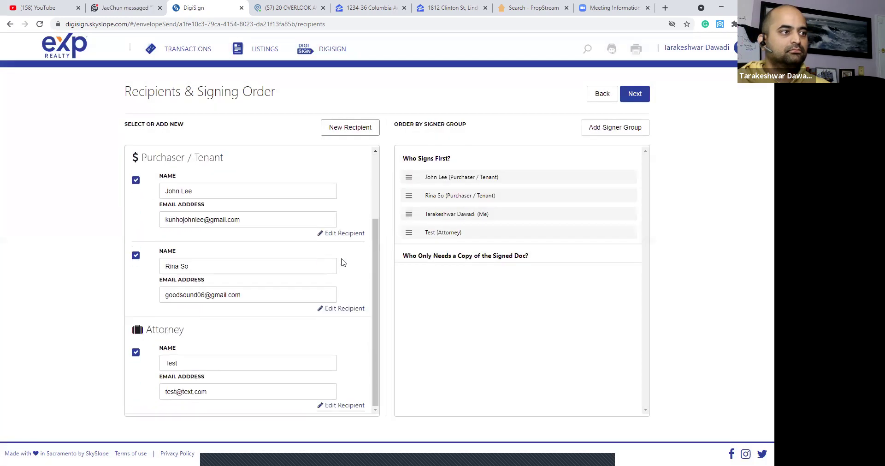
pyautogui.click(643, 96)
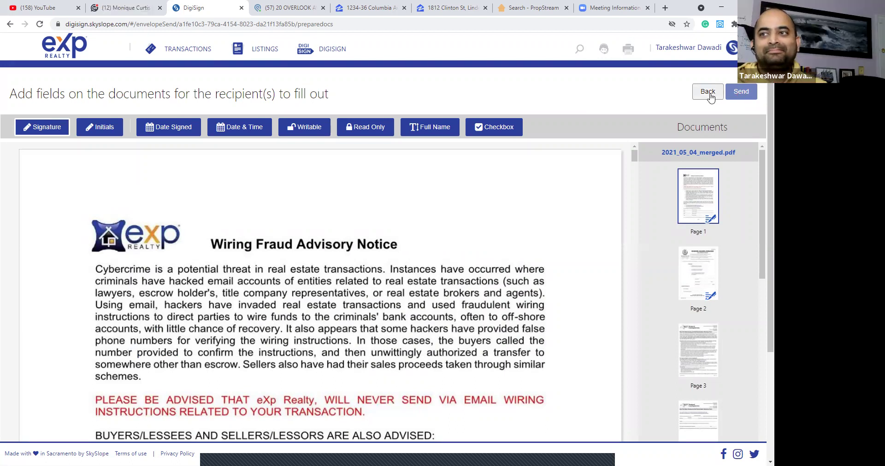
# Place a Signature field on the first Seller/Landlord line and assign it to the test Attorney.
pyautogui.scroll(-8, 555, 234)
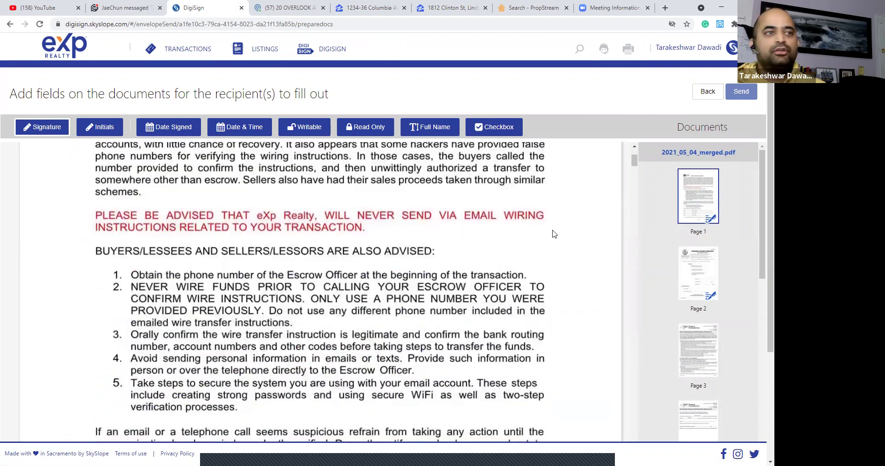
pyautogui.scroll(-4, 555, 234)
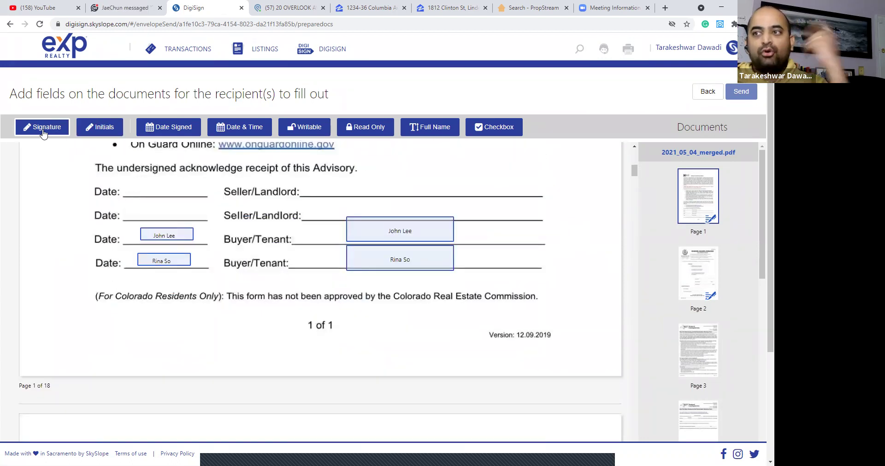
pyautogui.click(344, 175)
pyautogui.moveTo(406, 175); pyautogui.dragTo(408, 169)
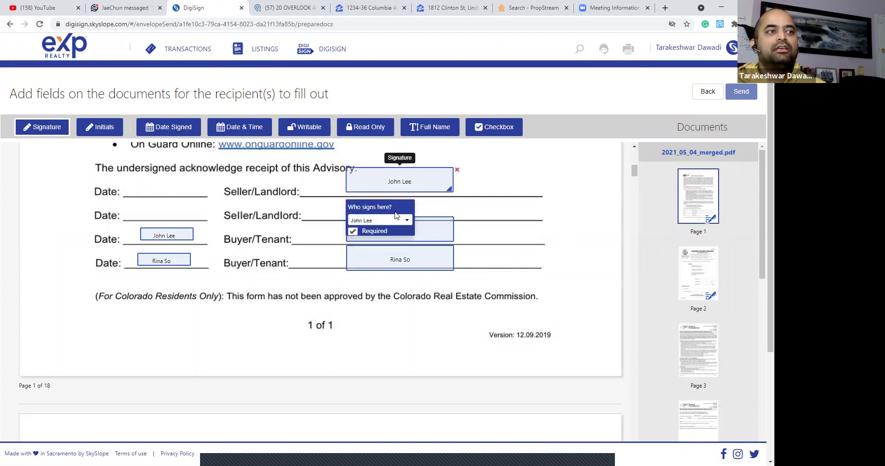
pyautogui.click(394, 221)
pyautogui.click(381, 285)
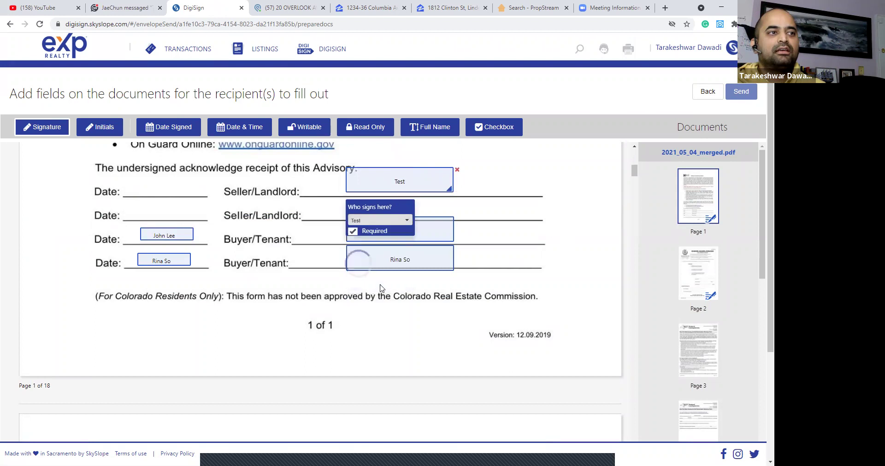
# Delete both test signature fields and go back to Recipients & Signing Order.
pyautogui.click(512, 181)
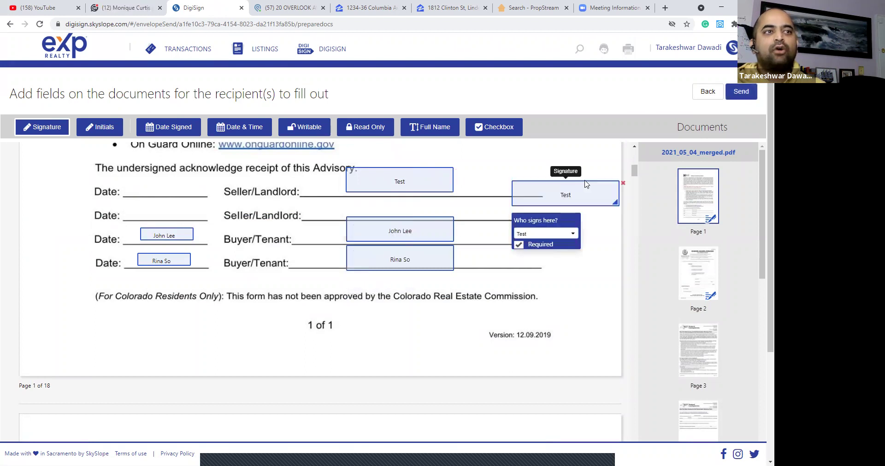
pyautogui.click(622, 184)
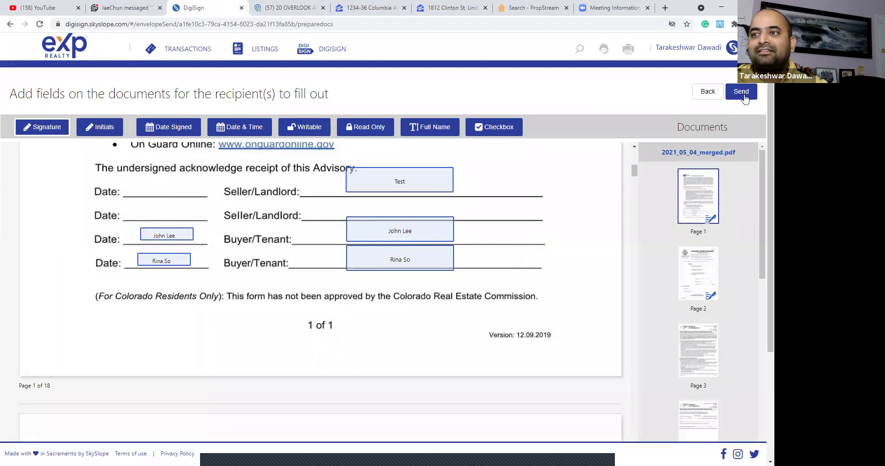
pyautogui.click(446, 176)
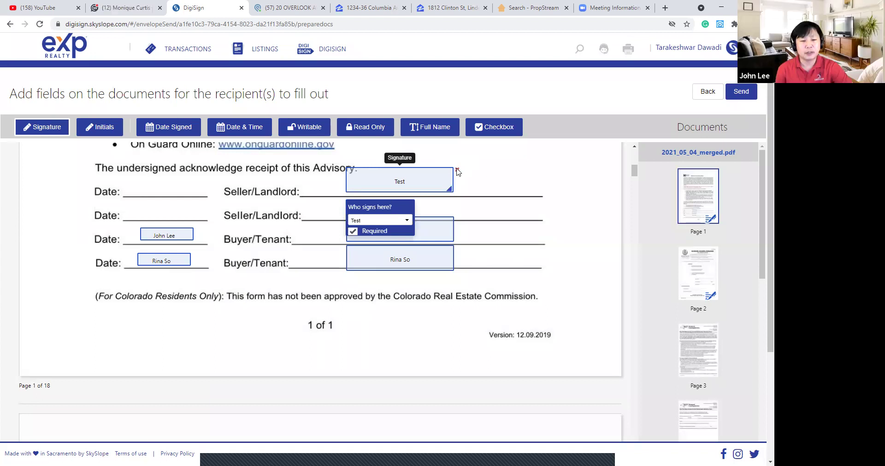
pyautogui.click(457, 169)
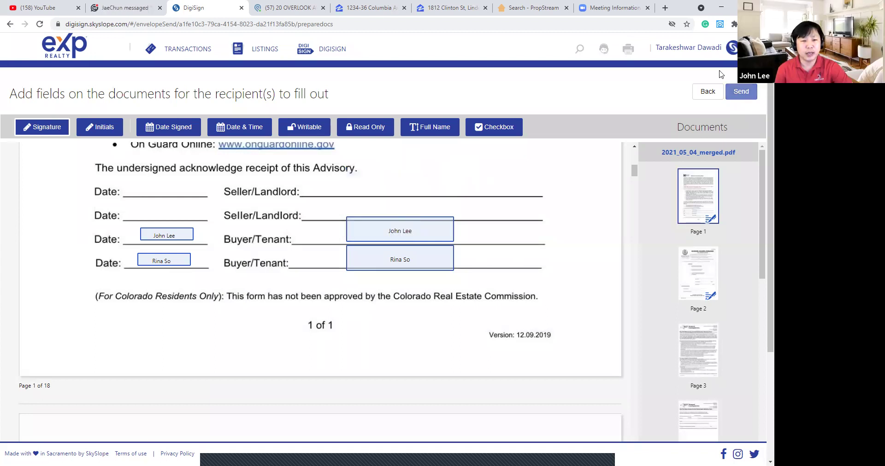
pyautogui.click(707, 91)
pyautogui.scroll(-2, 220, 242)
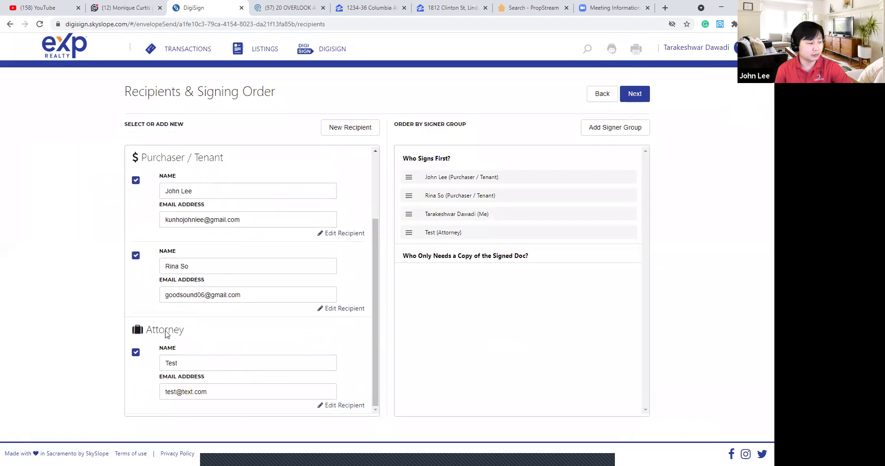
# Uncheck the test Attorney so they're excluded, then continue to the add-fields page.
pyautogui.click(136, 352)
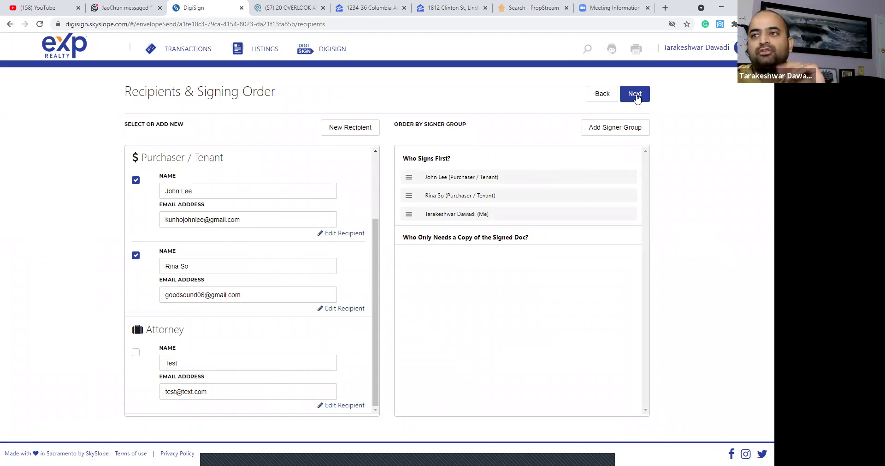
pyautogui.scroll(2, 302, 270)
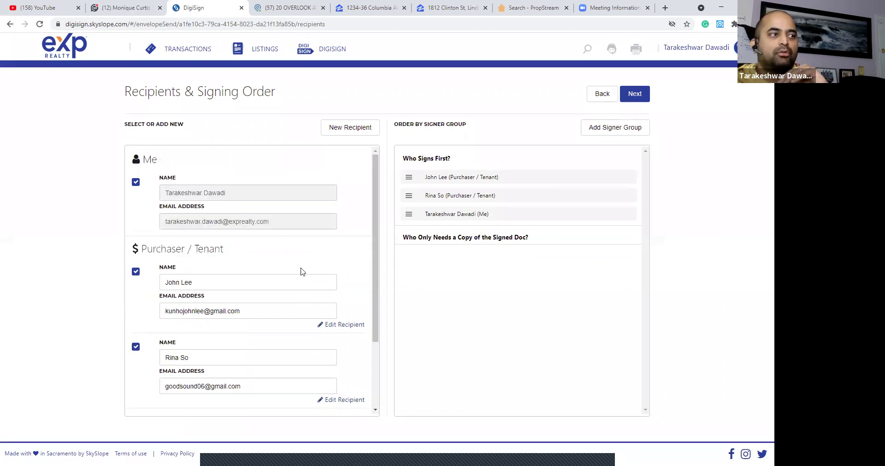
pyautogui.click(634, 97)
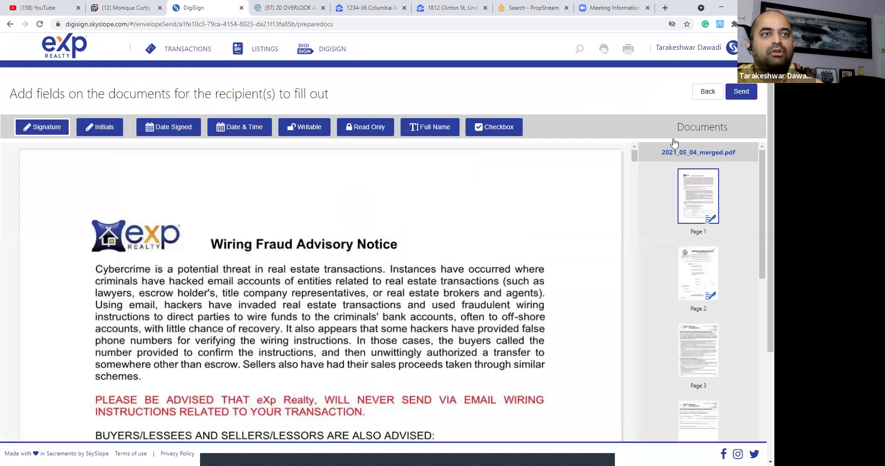
# Send the NYS Forms & Disclosures envelope for signatures and choose Sign Now.
pyautogui.click(742, 92)
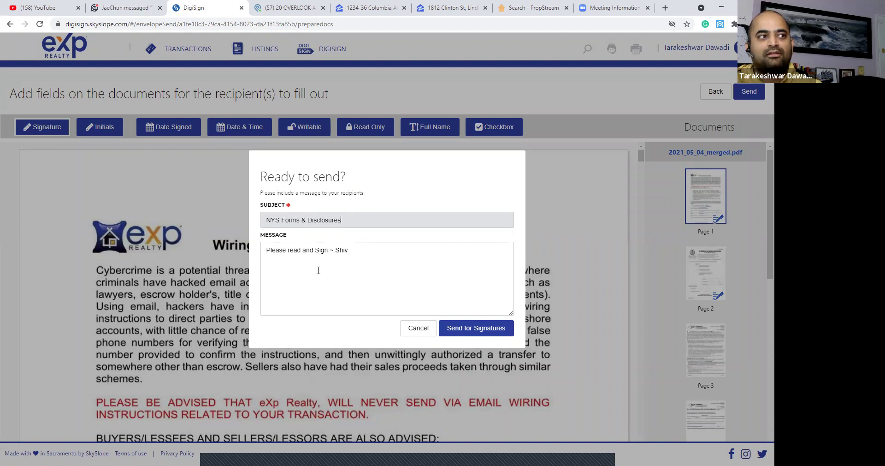
pyautogui.click(477, 328)
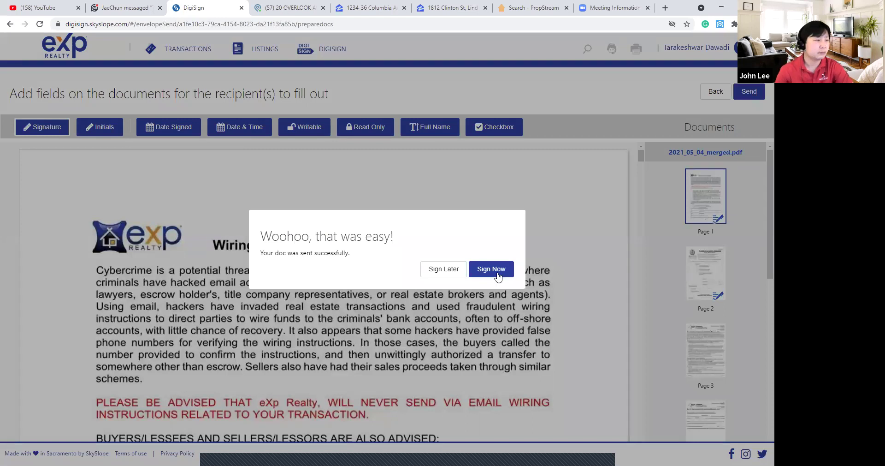
pyautogui.click(496, 269)
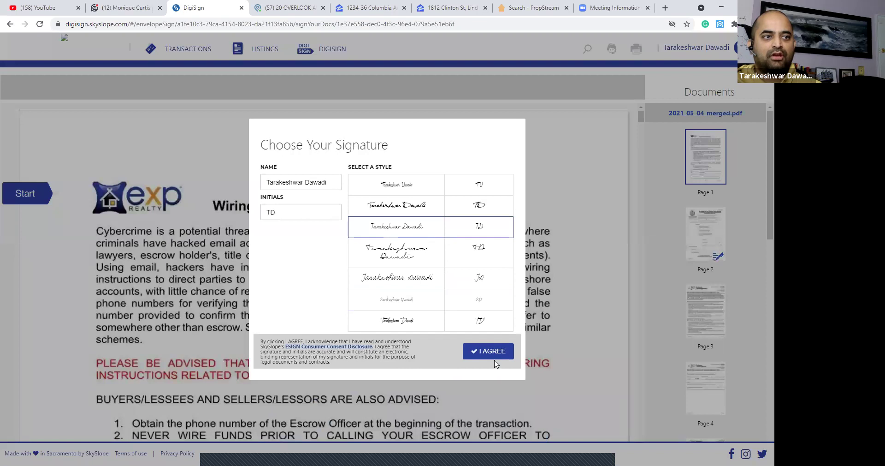
# Agree to the signature terms and type the property address into the Window Guard form's first field.
pyautogui.click(496, 356)
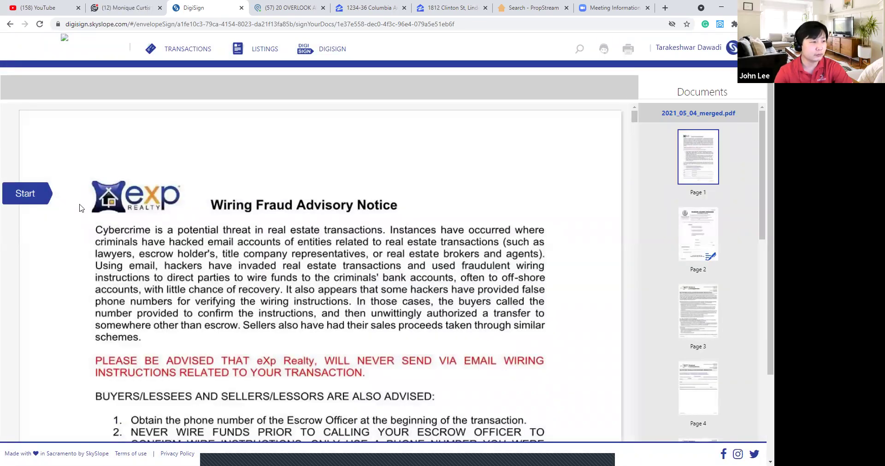
pyautogui.click(32, 197)
pyautogui.scroll(-3, 32, 193)
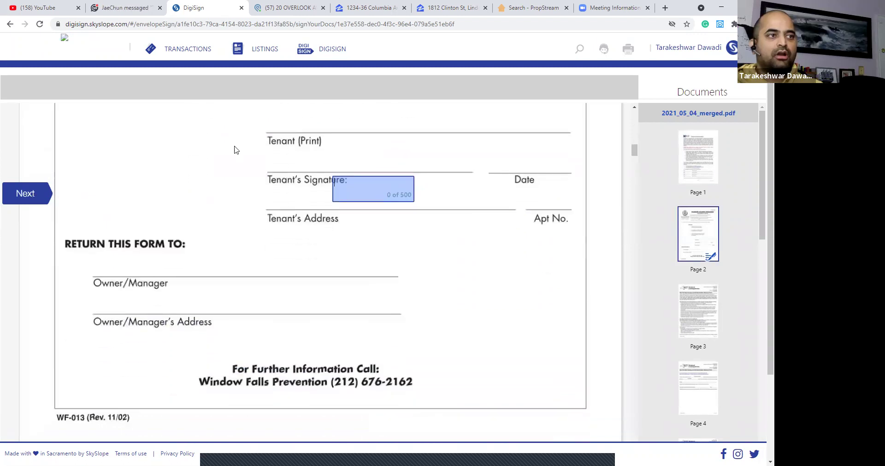
pyautogui.write('T M')
pyautogui.write('ain st')
pyautogui.write(' - new yop')
pyautogui.write('k')
pyautogui.write(' NY')
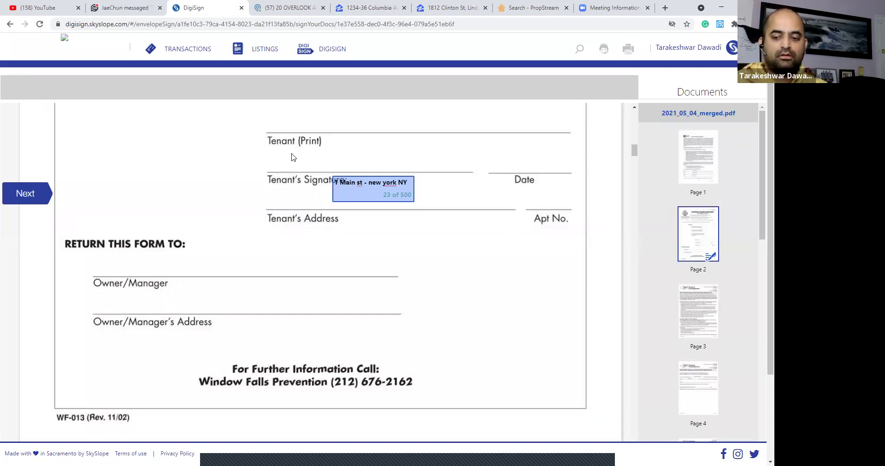
pyautogui.write(' 10001')
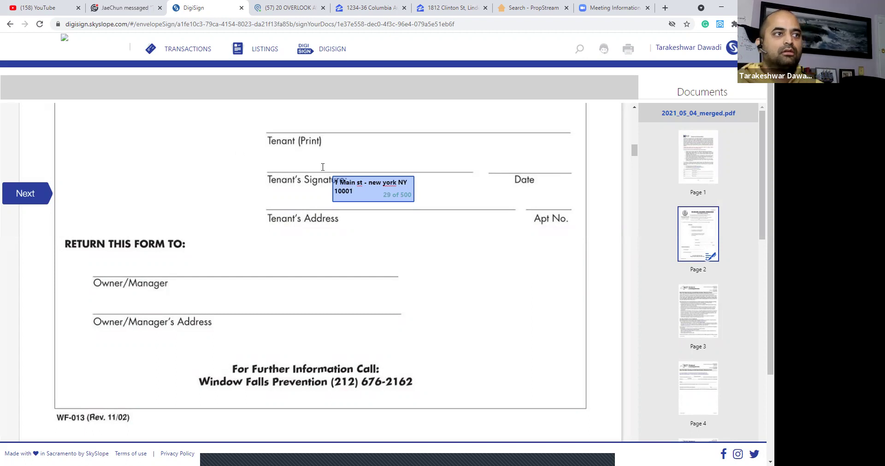
pyautogui.hotkey('ctrl', 'a')
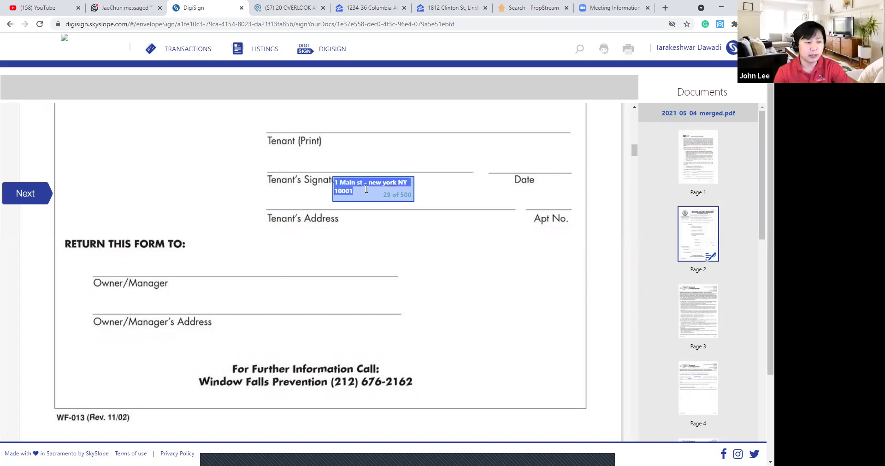
pyautogui.click(366, 190)
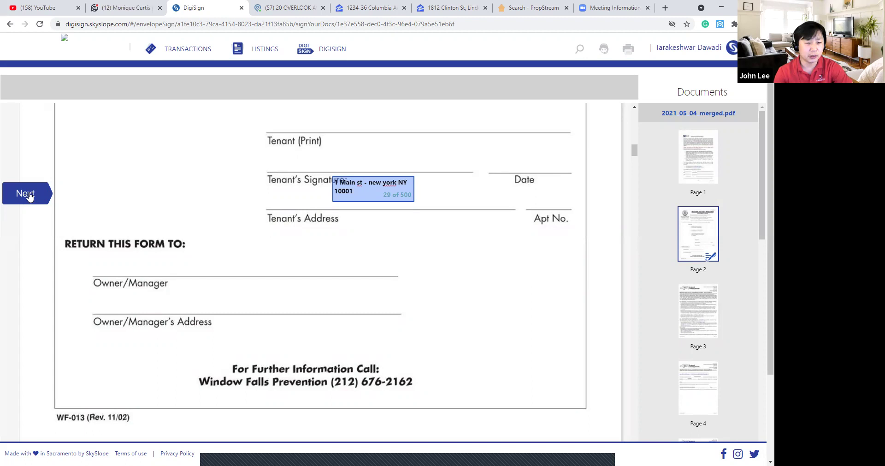
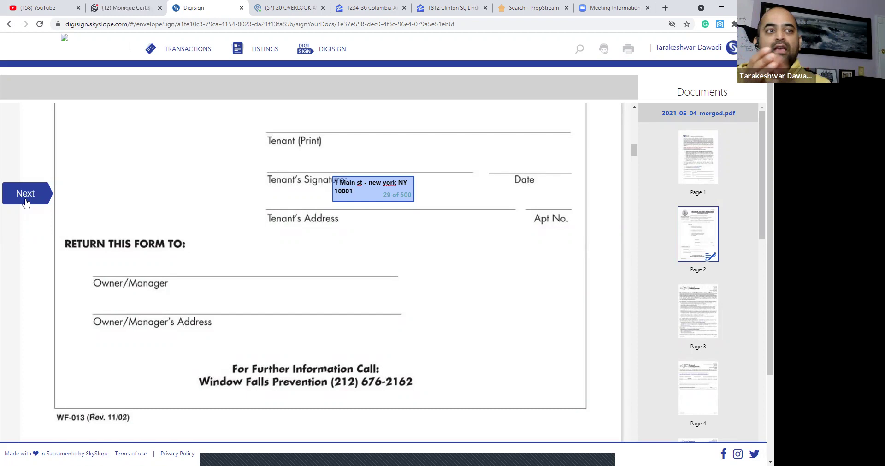
# Enter Exp realty as the company name and fill in the phone number.
pyautogui.tripleClick(372, 189)
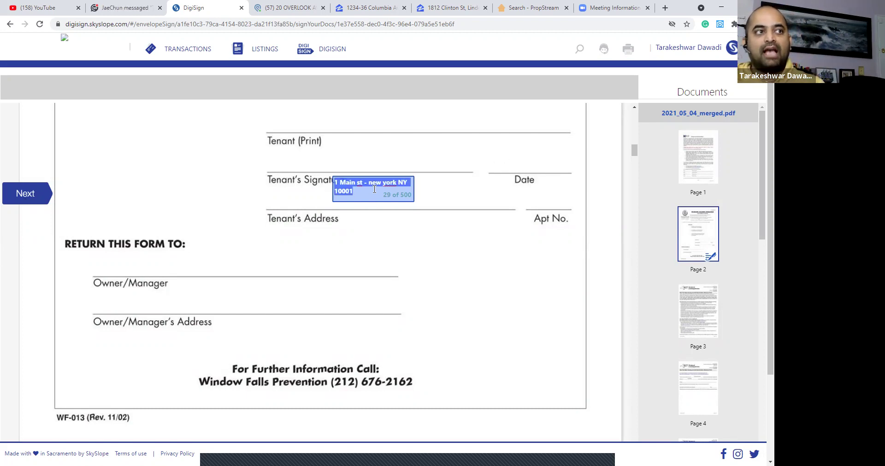
pyautogui.click(25, 194)
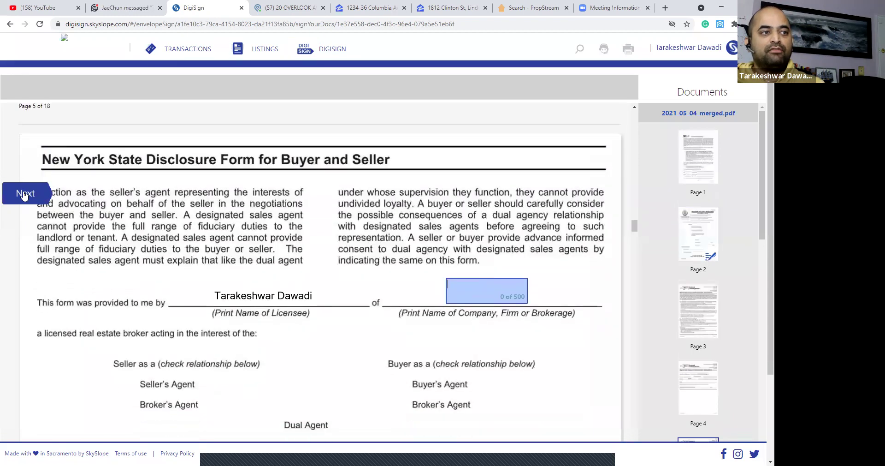
pyautogui.write('Exp realty')
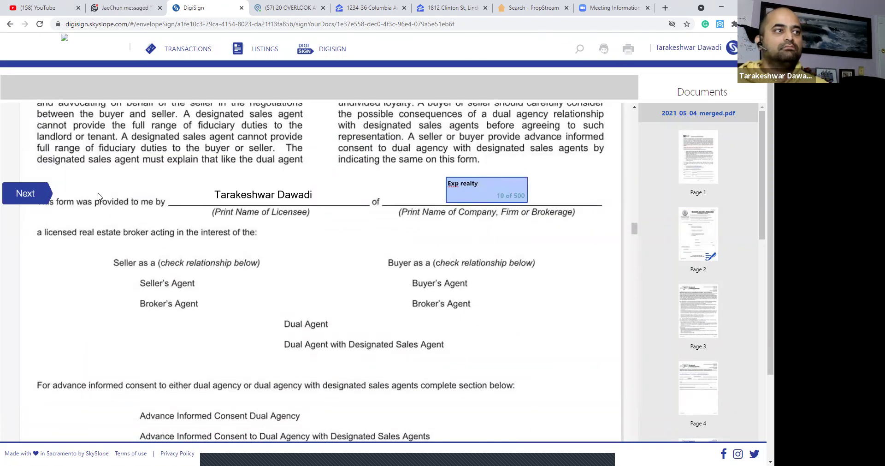
pyautogui.click(43, 197)
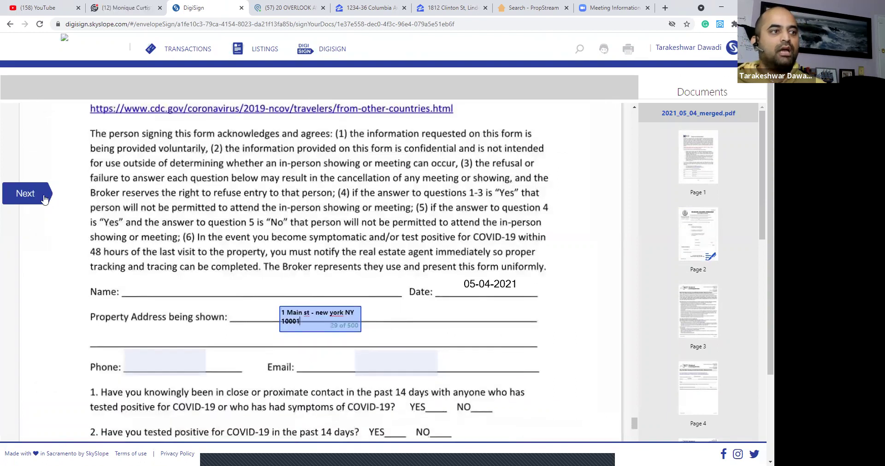
pyautogui.press('Tab')
pyautogui.write('123456789')
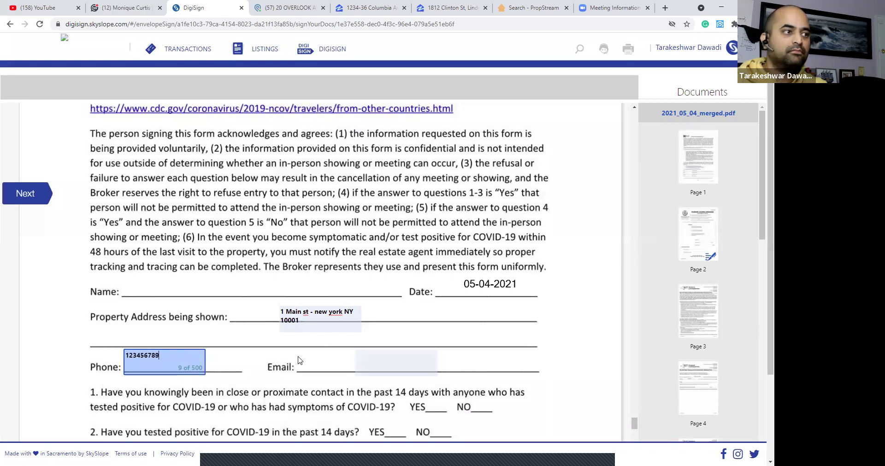
# Fill in the email address, step through the remaining fields, and submit the signing.
pyautogui.click(403, 357)
pyautogui.write('yahoo@yahoo.com')
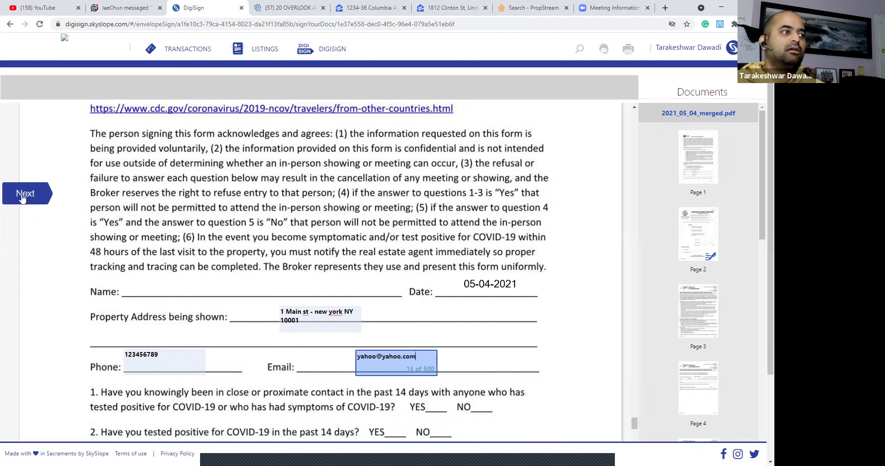
pyautogui.click(21, 195)
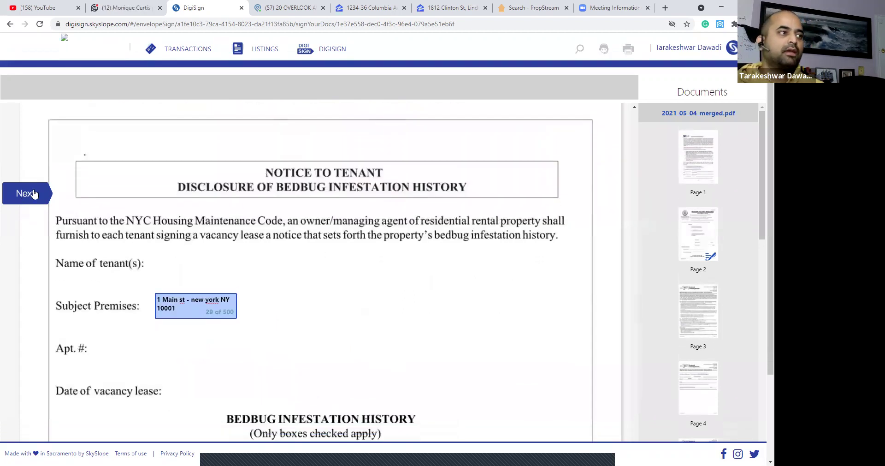
pyautogui.click(33, 194)
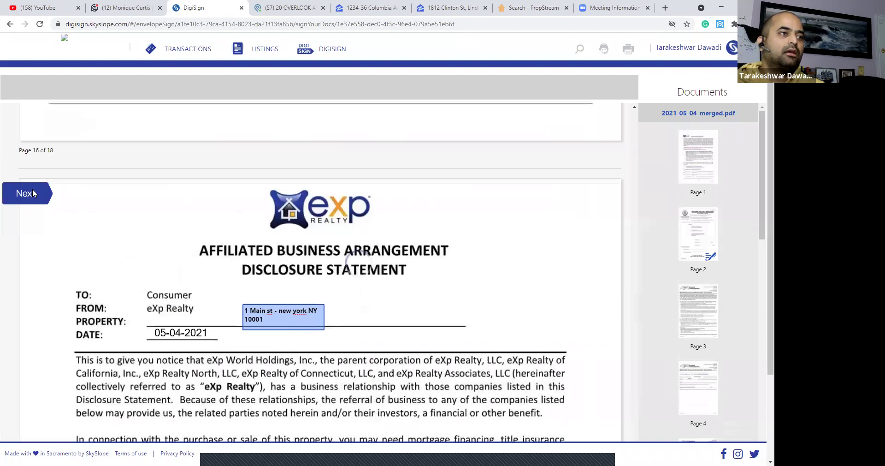
pyautogui.click(32, 190)
pyautogui.click(509, 279)
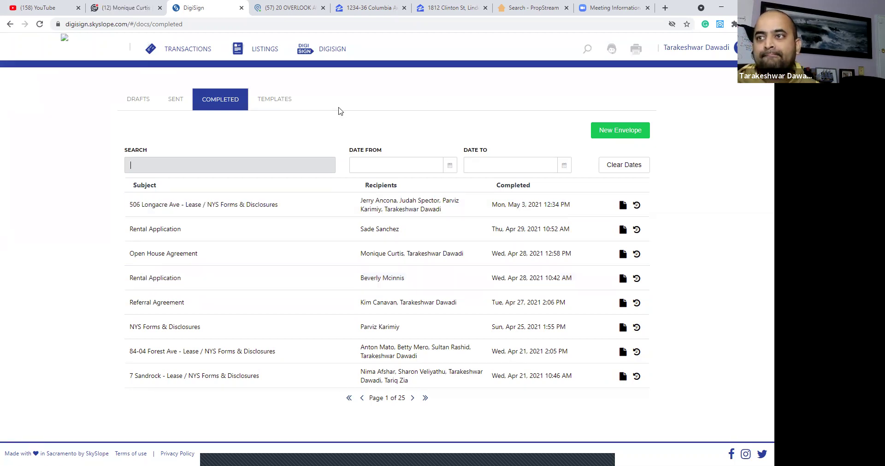
# Review the newest NYS Forms & Disclosures envelope's signing history from the Sent list, then close it.
pyautogui.click(173, 103)
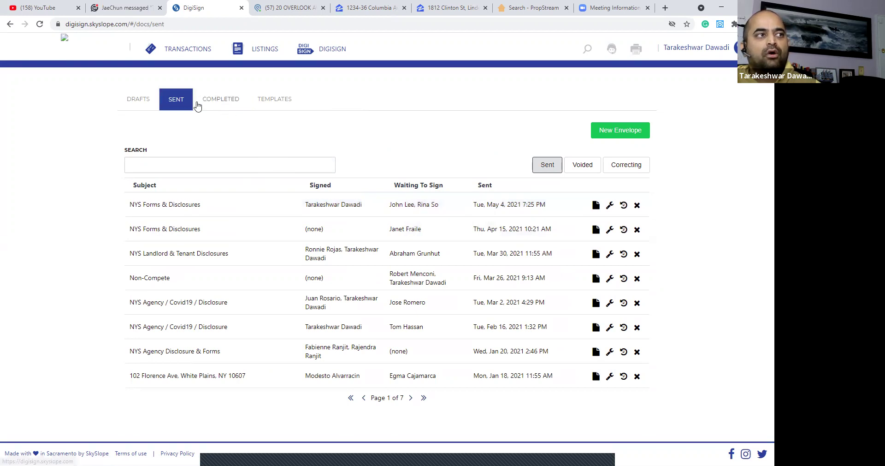
pyautogui.click(221, 102)
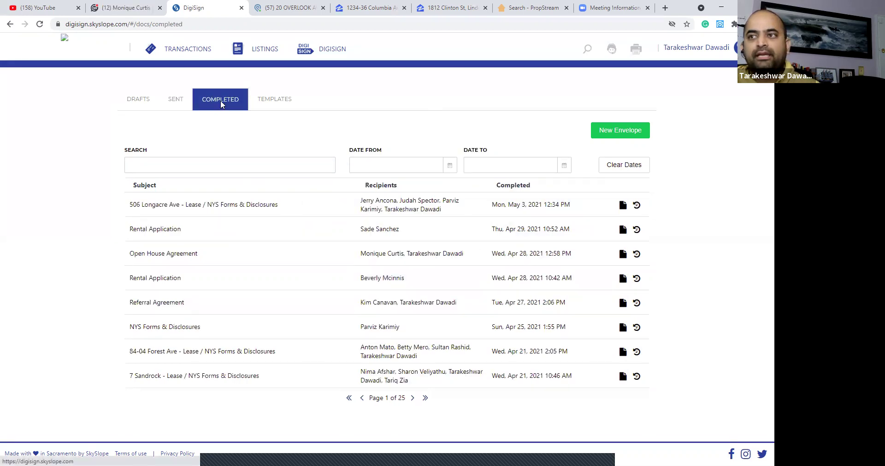
pyautogui.click(173, 100)
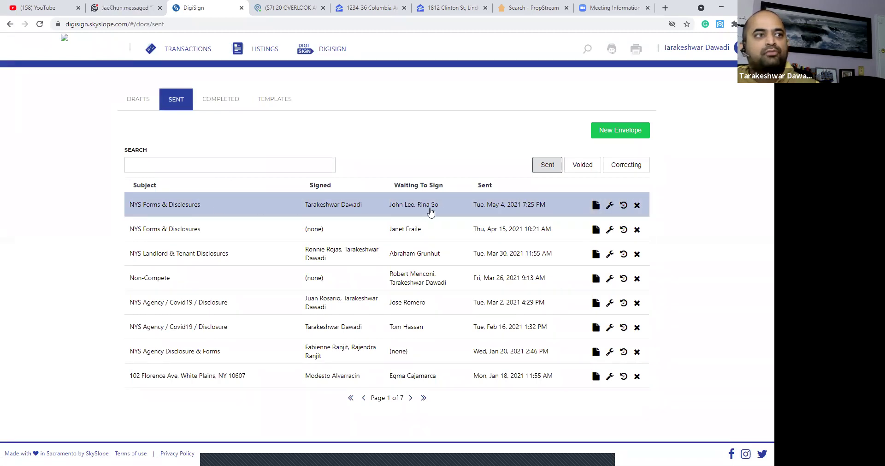
pyautogui.click(624, 206)
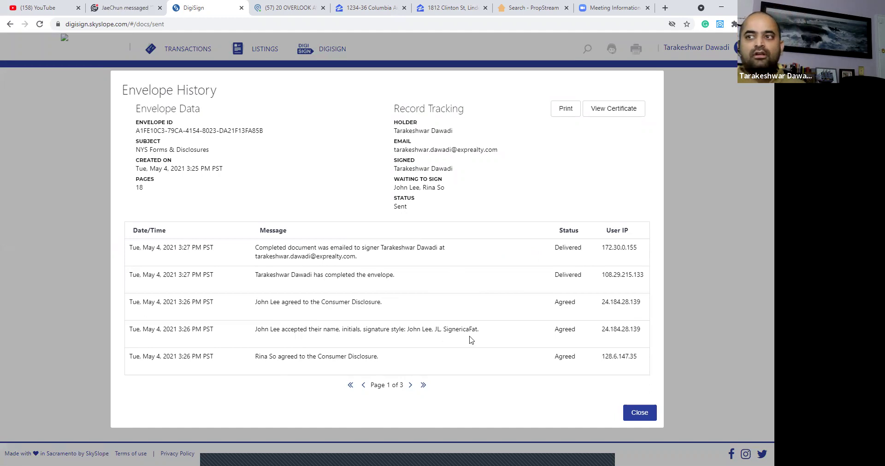
pyautogui.click(640, 412)
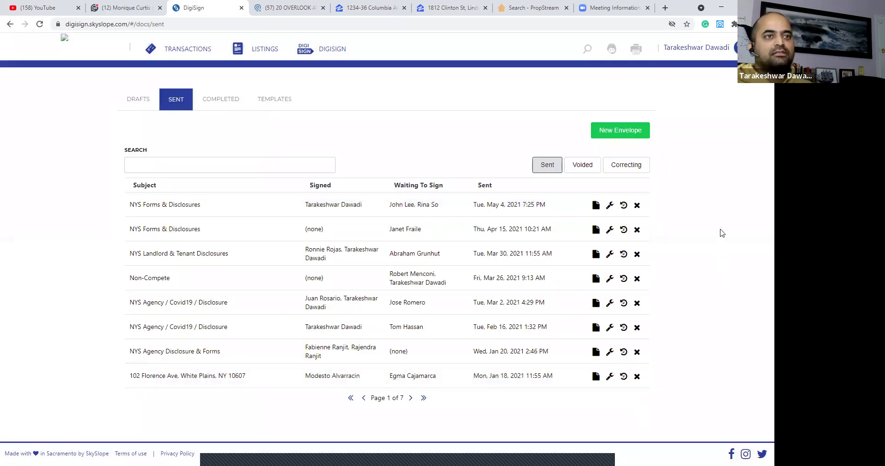
# Reload the Sent list and recheck the newest envelope's history for the second signature.
pyautogui.click(42, 25)
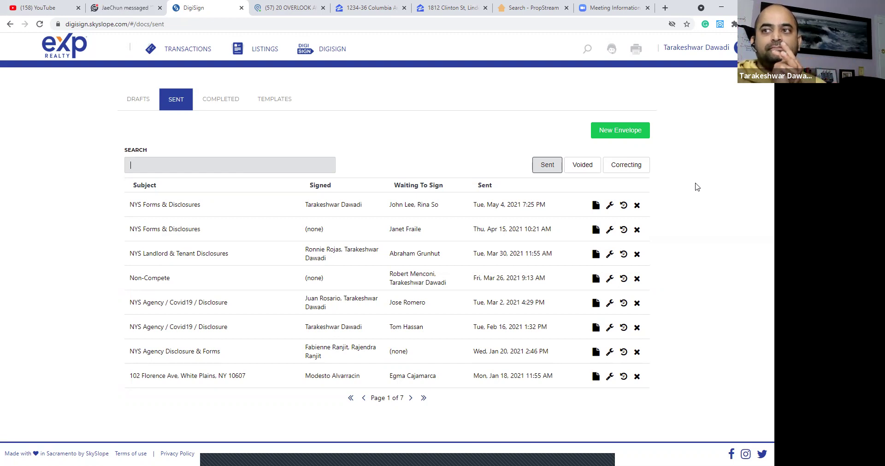
pyautogui.click(40, 24)
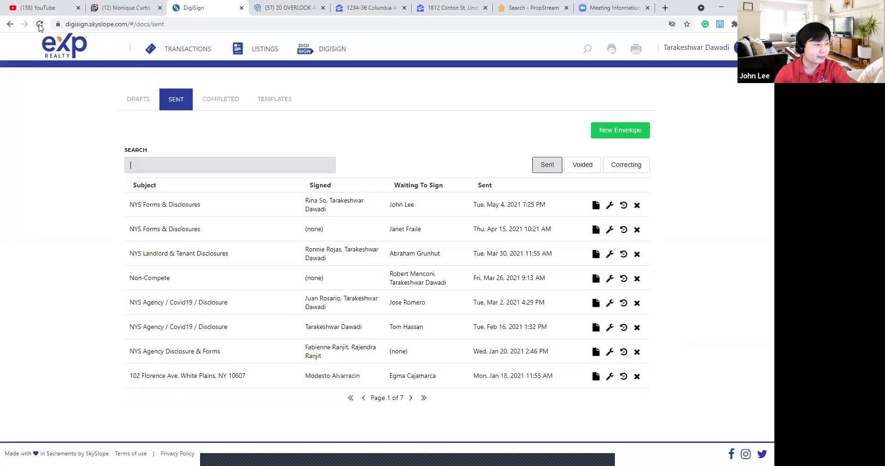
pyautogui.click(623, 206)
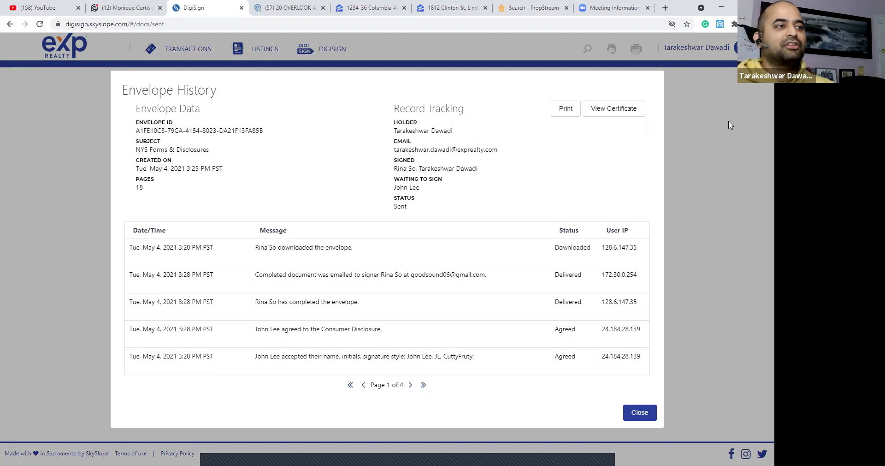
pyautogui.click(639, 411)
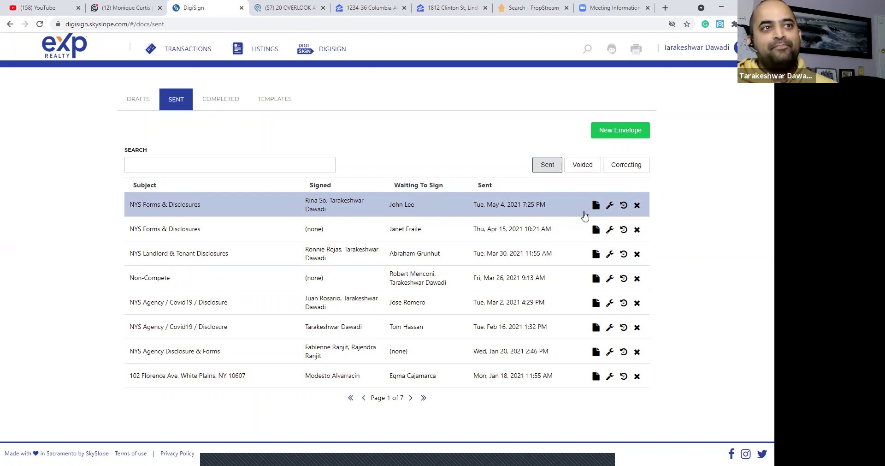
# Check the remaining signer's email in the envelope's correction options, then refresh the Sent list.
pyautogui.click(611, 205)
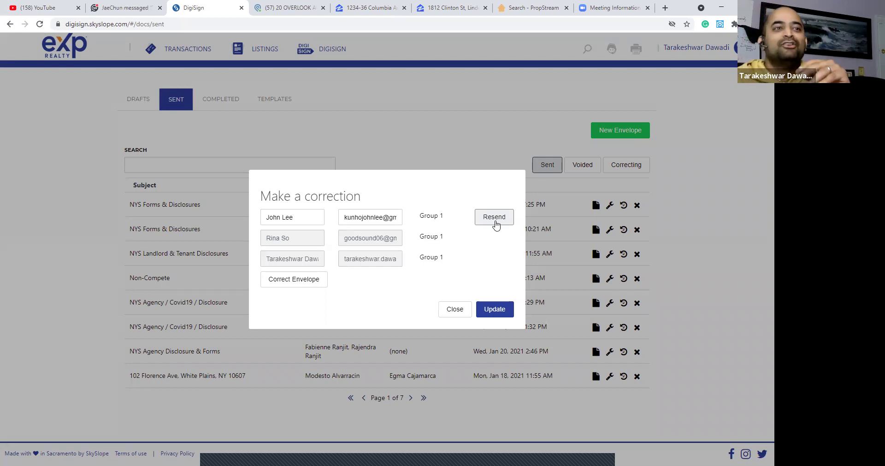
pyautogui.click(455, 309)
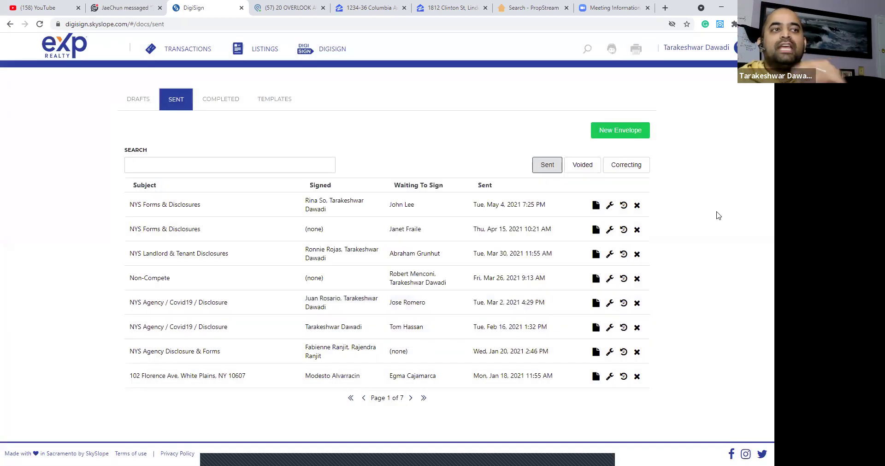
pyautogui.click(611, 206)
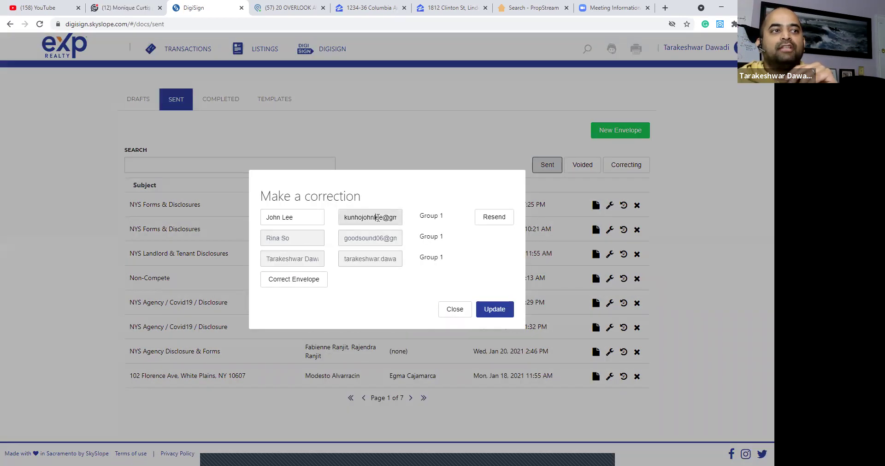
pyautogui.hscroll(1, 380, 217)
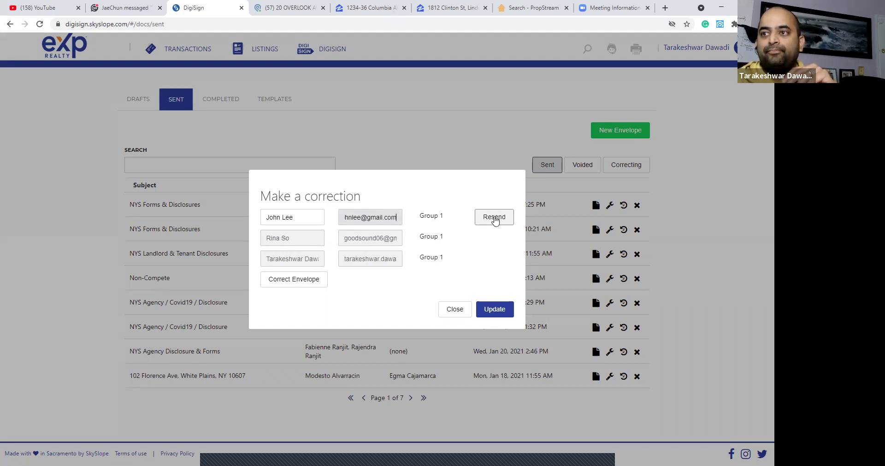
pyautogui.tripleClick(378, 215)
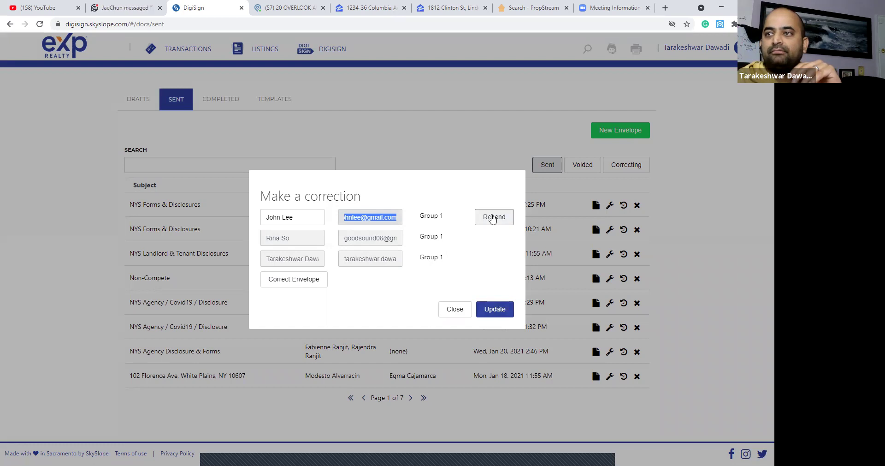
pyautogui.click(455, 310)
pyautogui.click(42, 24)
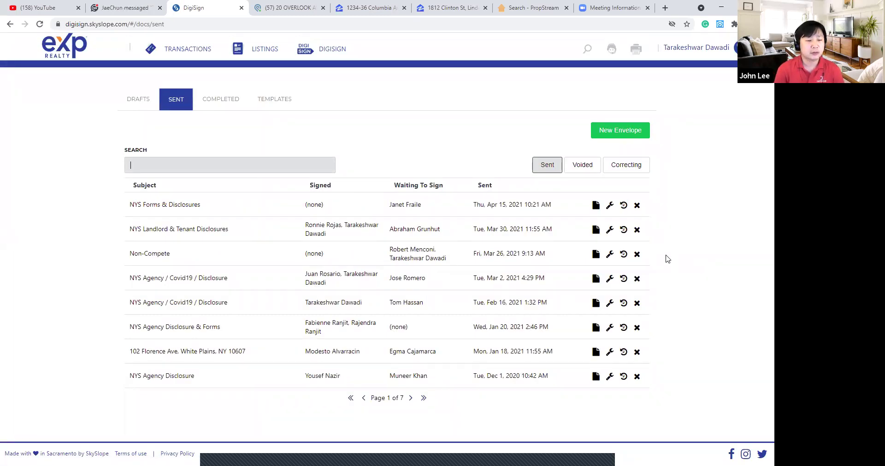
# Open the completed NYS Forms & Disclosures document and its DigiSign verification certificate.
pyautogui.click(227, 99)
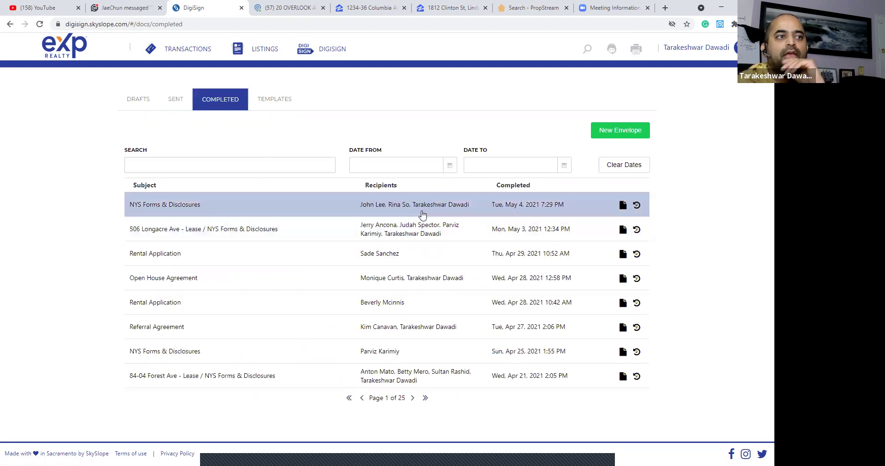
pyautogui.click(457, 211)
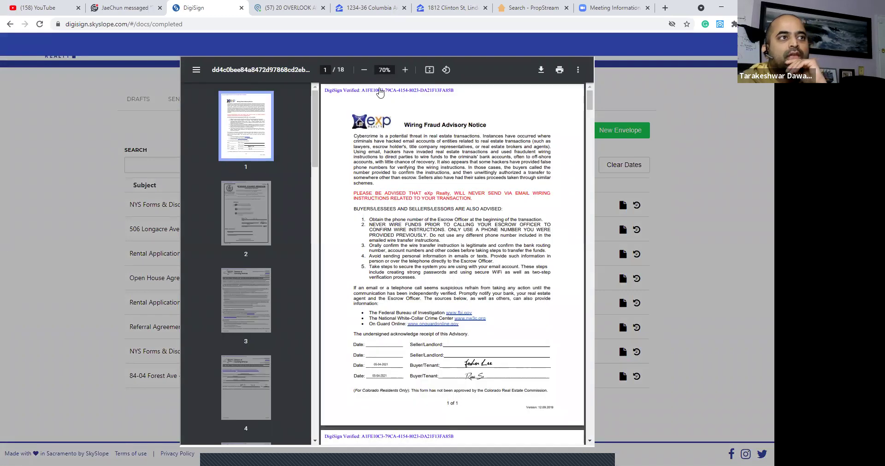
pyautogui.click(341, 91)
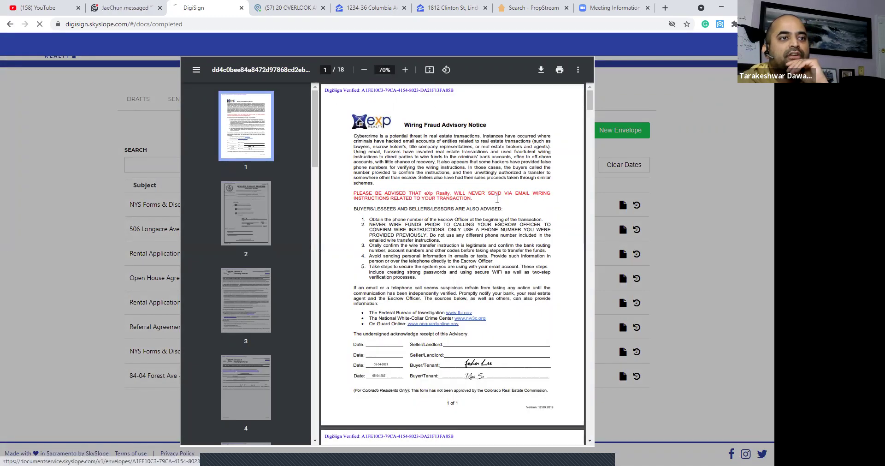
pyautogui.scroll(-4, 497, 201)
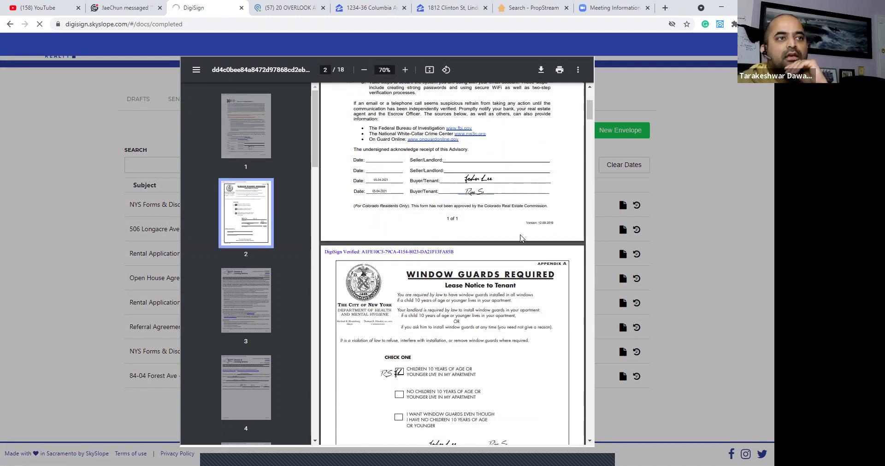
pyautogui.scroll(-5, 523, 265)
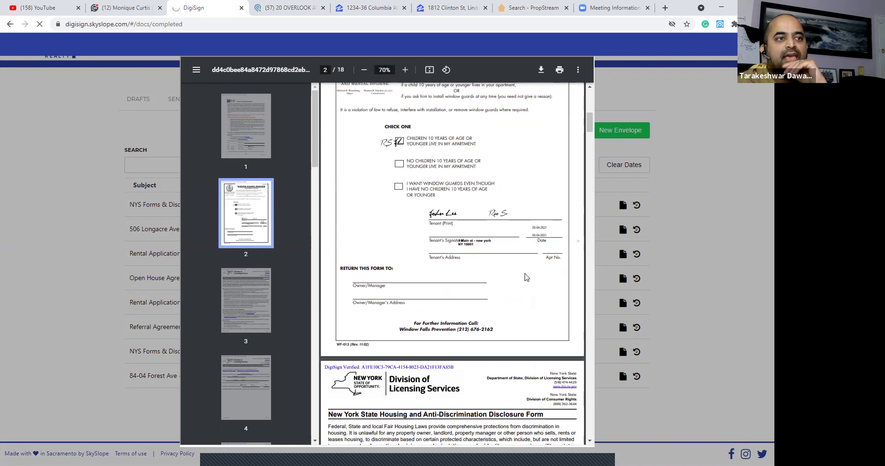
pyautogui.click(700, 97)
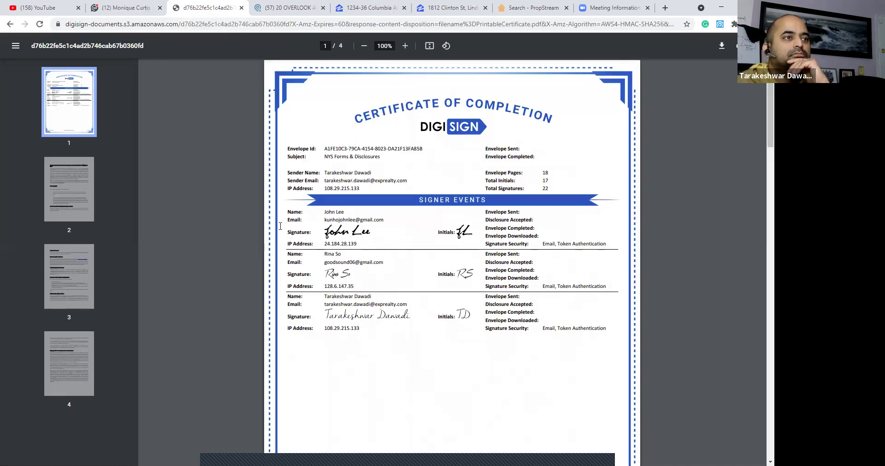
# Scroll the certificate to its E-SIGN consent and disclaimer pages, then go back to the Completed list.
pyautogui.scroll(-4, 206, 249)
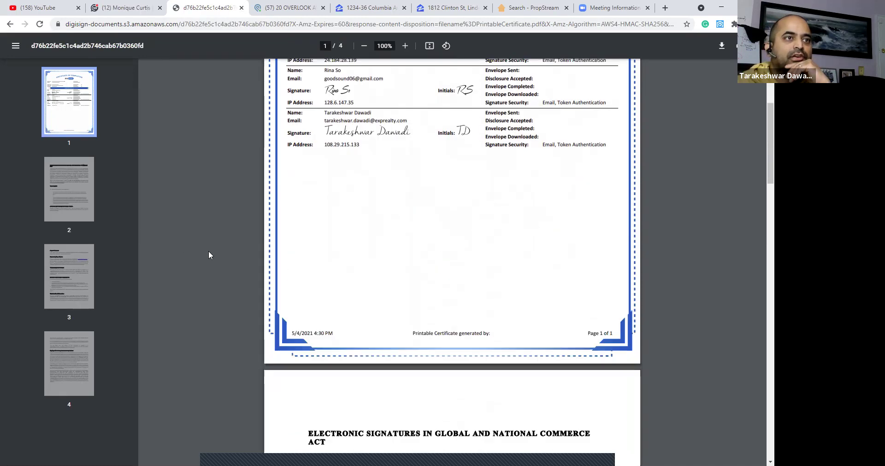
pyautogui.scroll(-7, 208, 252)
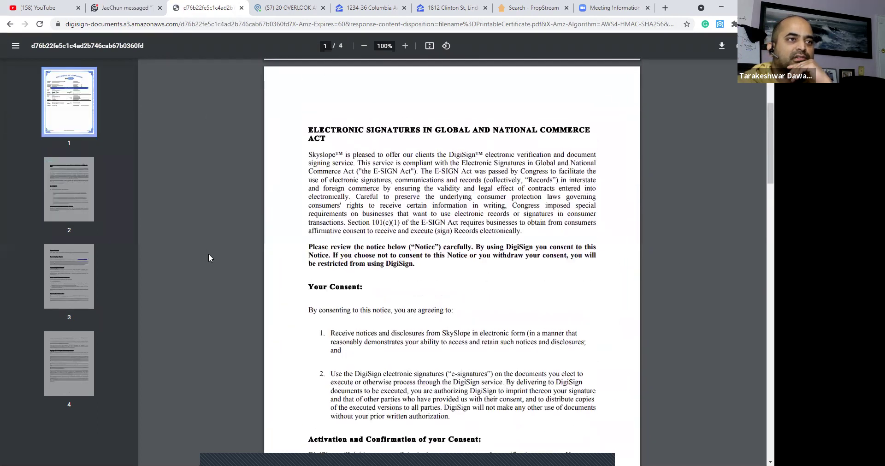
pyautogui.scroll(11, 209, 255)
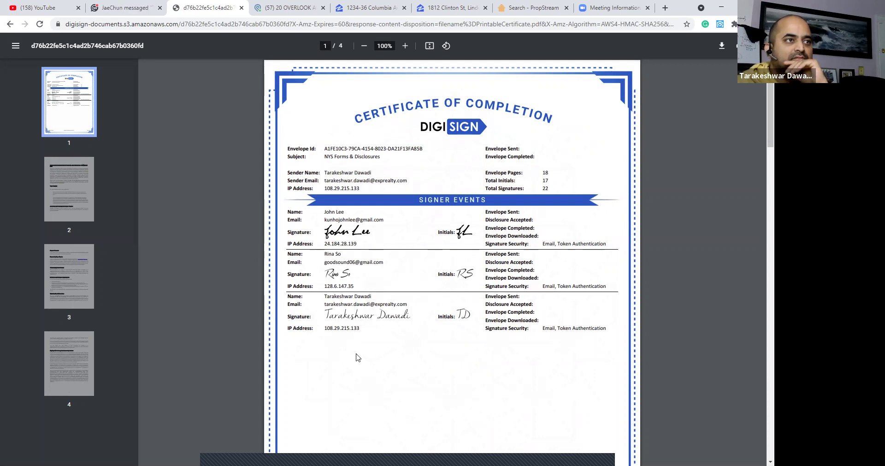
pyautogui.scroll(-20, 362, 356)
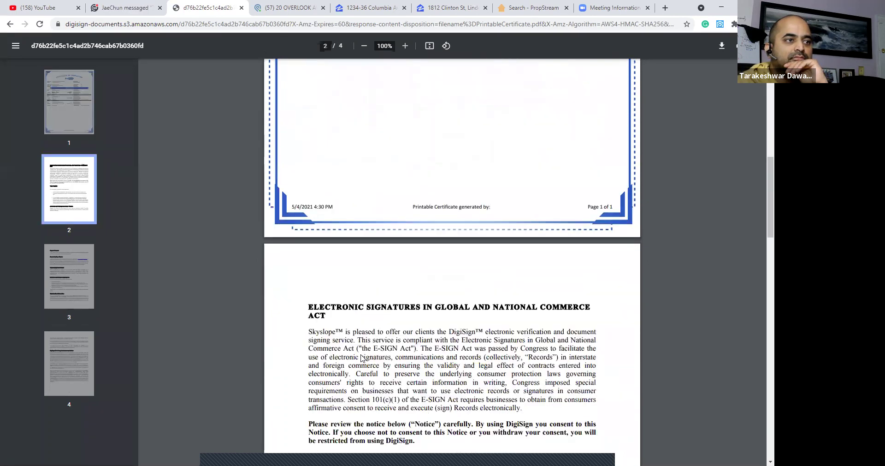
pyautogui.scroll(-12, 359, 351)
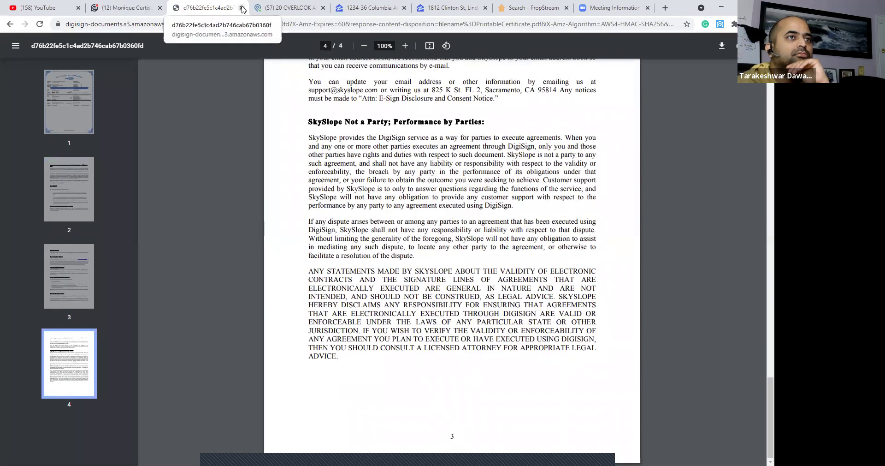
pyautogui.click(10, 24)
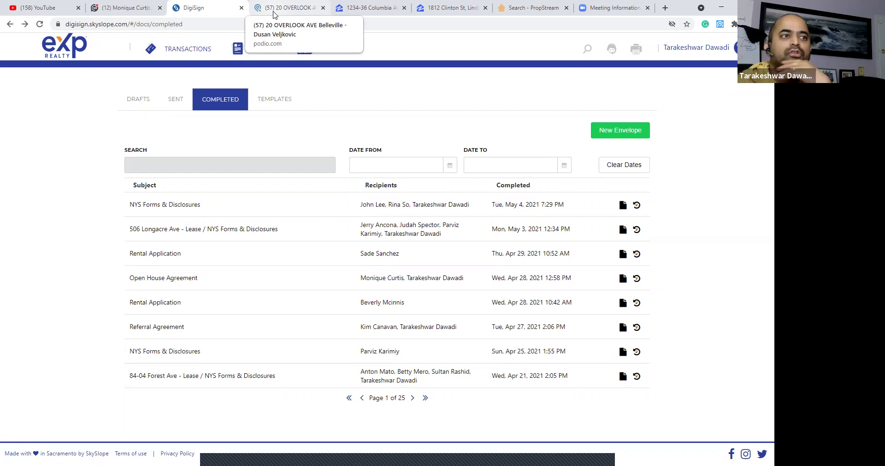
# Preview the signed NYS Forms & Disclosures documents, then switch to the Templates list.
pyautogui.click(519, 199)
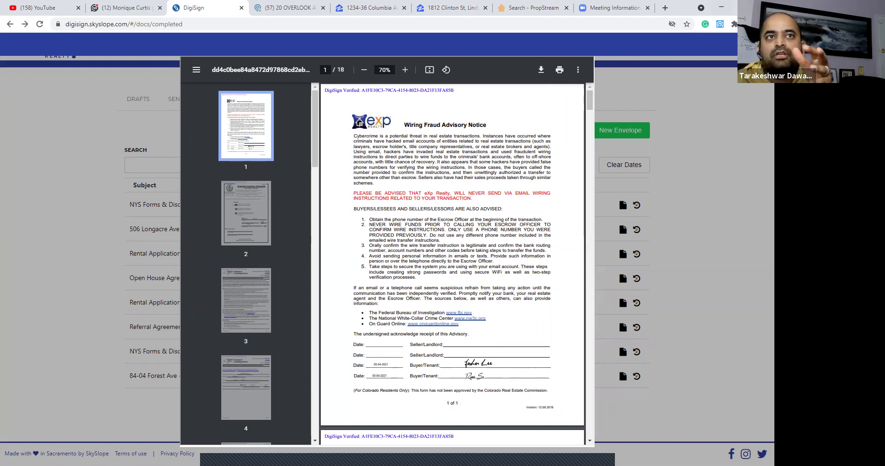
pyautogui.press('Escape')
pyautogui.click(275, 100)
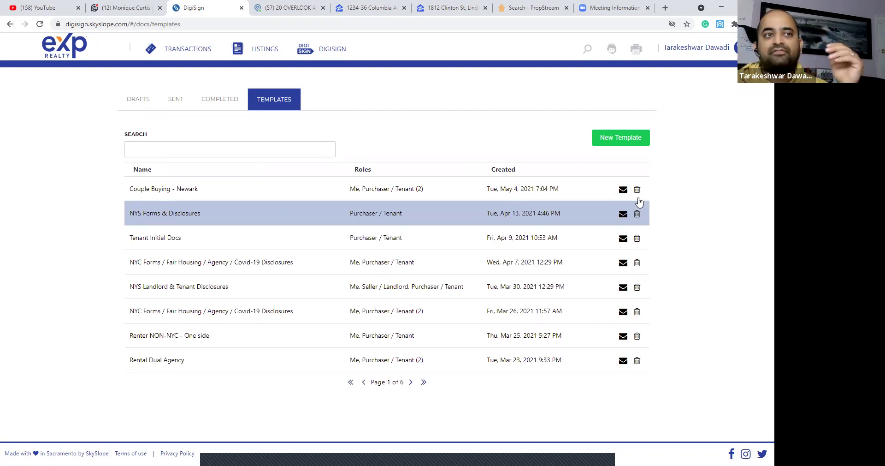
# Start a no-property envelope from the NYS Forms & Disclosures template and remove the second purchaser.
pyautogui.click(623, 190)
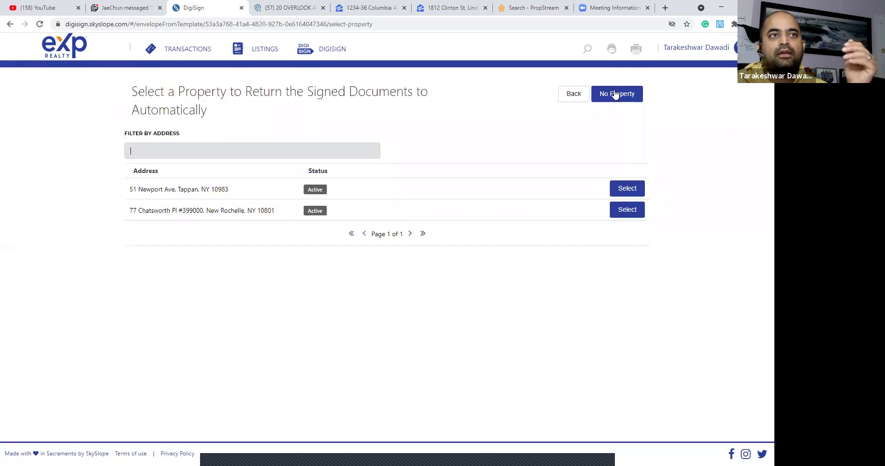
pyautogui.click(616, 94)
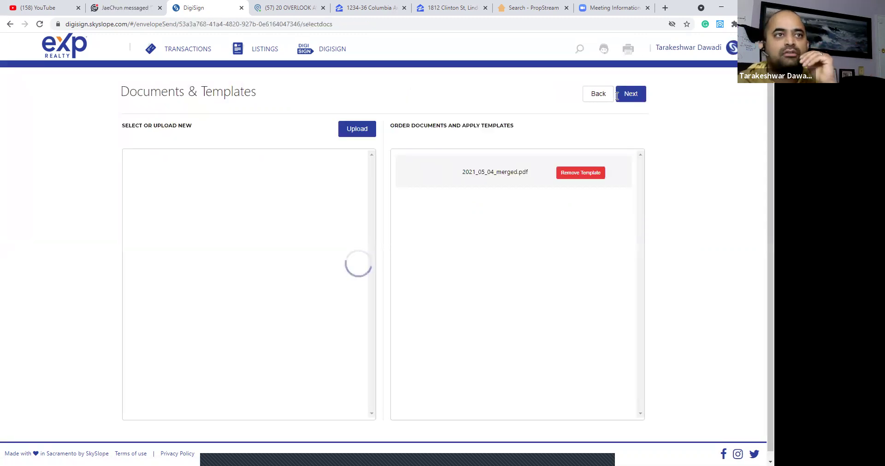
pyautogui.click(631, 96)
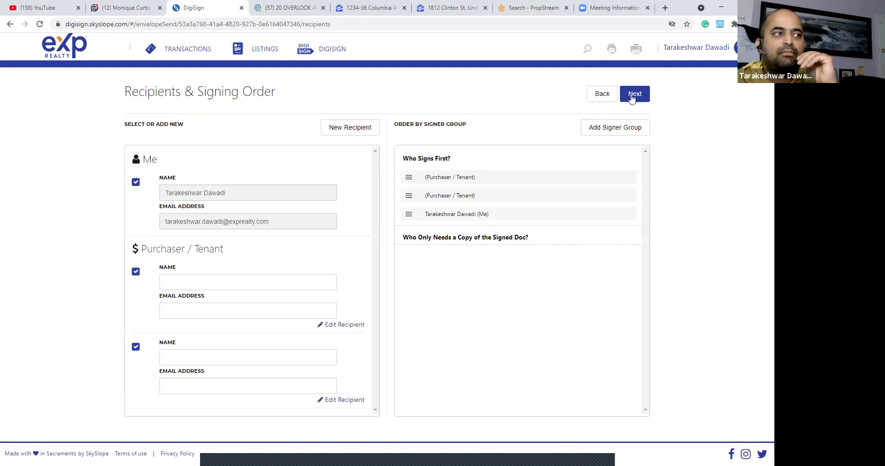
pyautogui.click(136, 346)
pyautogui.click(462, 273)
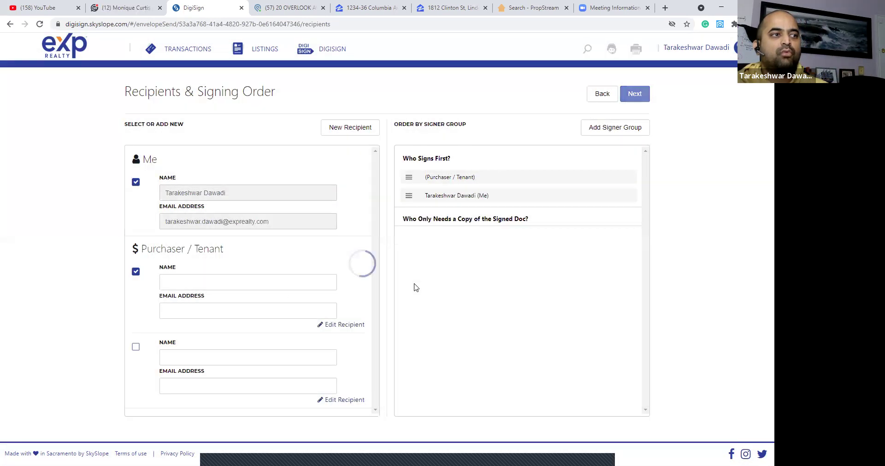
# Enter the purchaser's name from contacts and paste their e-mail address.
pyautogui.click(277, 282)
pyautogui.write('Jesse')
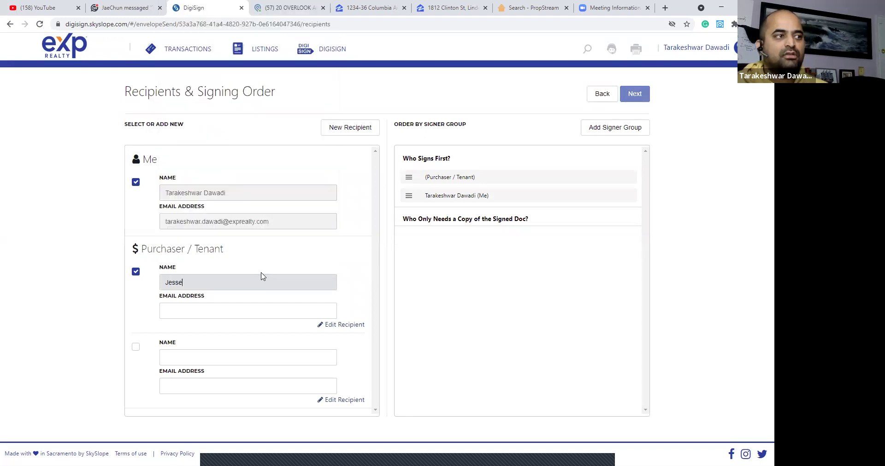
pyautogui.press('Tab')
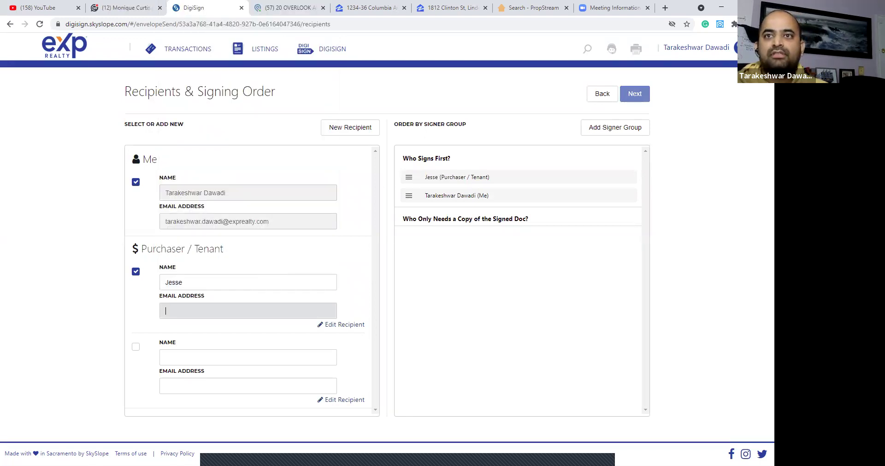
pyautogui.press('Tab')
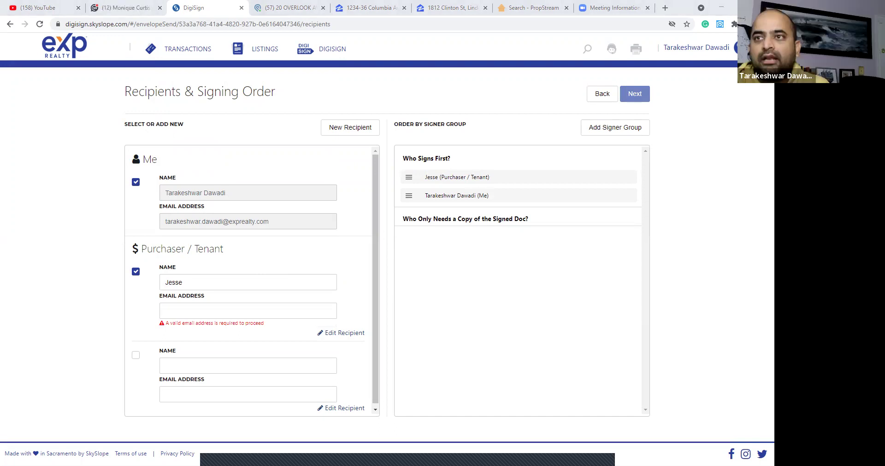
pyautogui.click(278, 309)
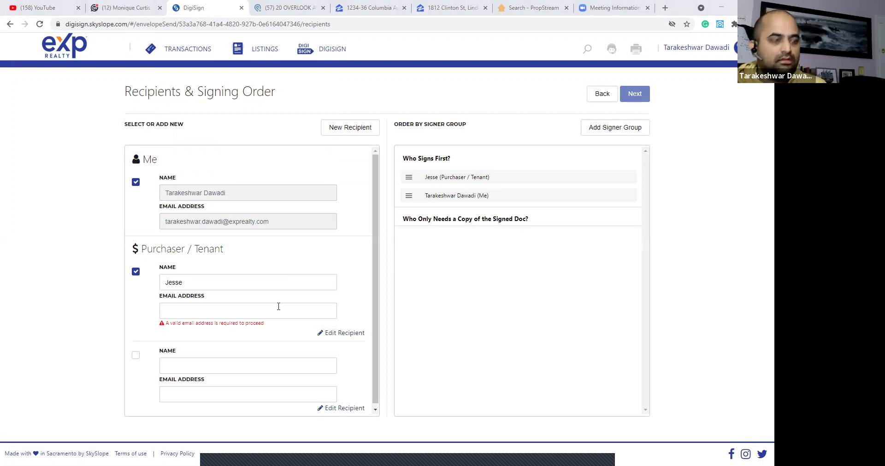
pyautogui.hotkey('ctrl', 'v')
pyautogui.click(460, 296)
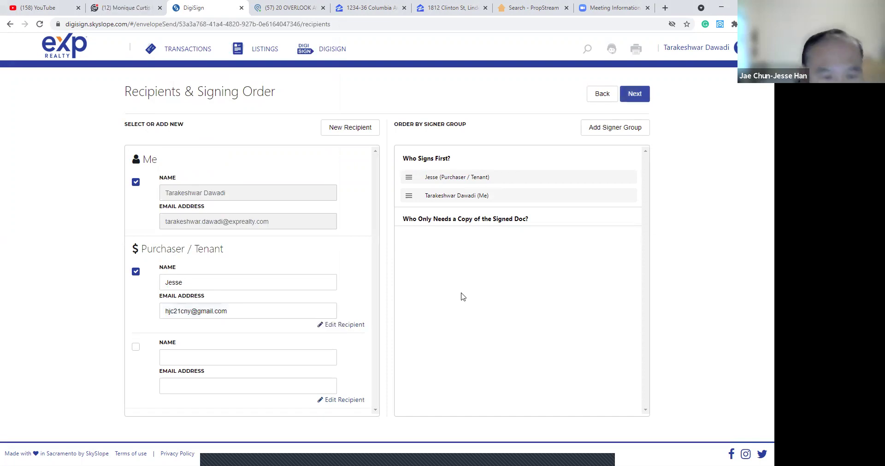
pyautogui.click(638, 96)
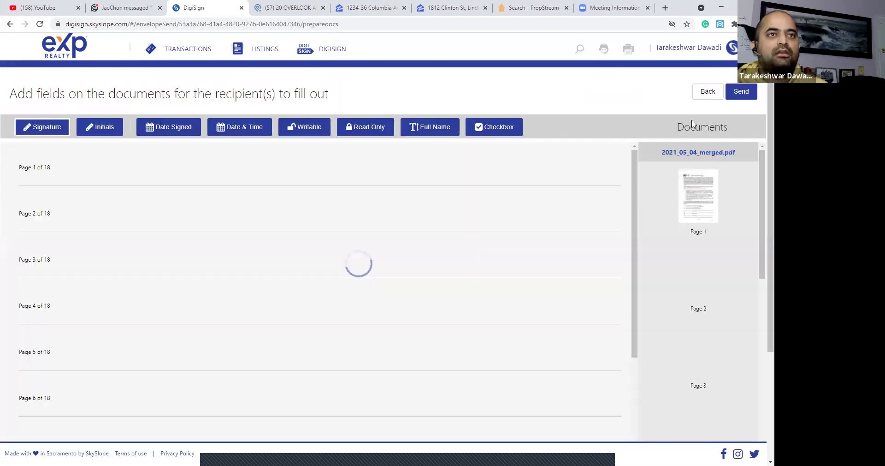
pyautogui.scroll(-10, 579, 220)
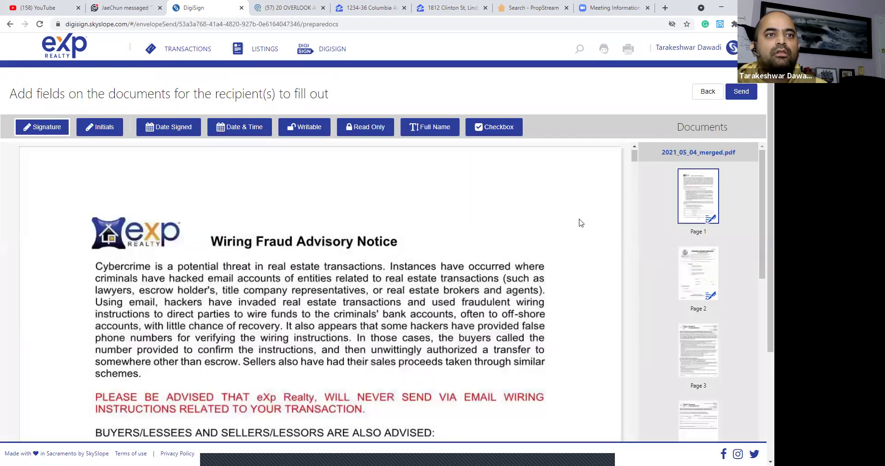
pyautogui.scroll(2, 529, 270)
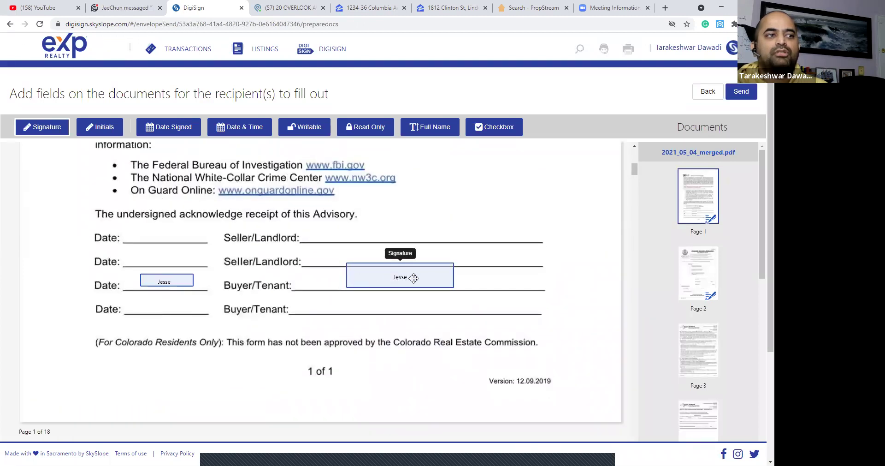
pyautogui.scroll(-15, 566, 275)
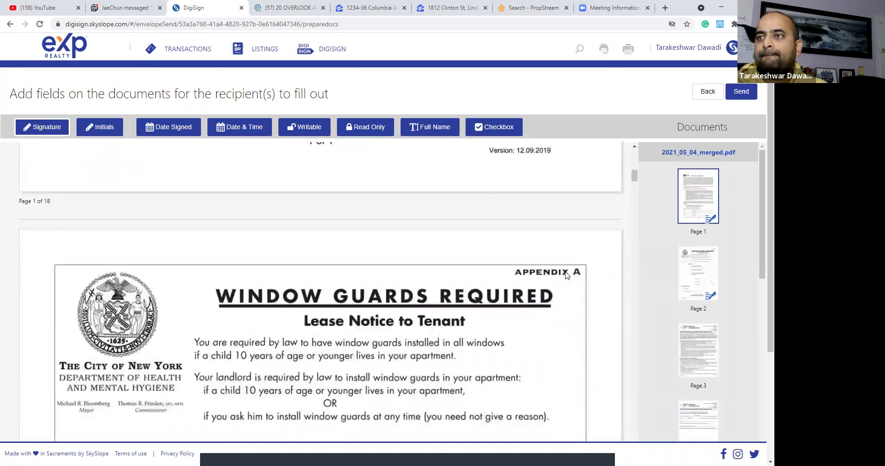
pyautogui.scroll(-20, 570, 276)
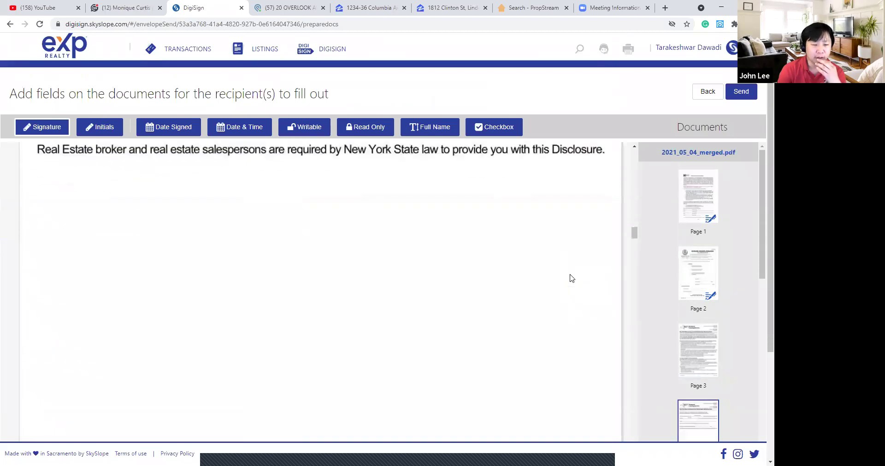
pyautogui.scroll(2, 570, 276)
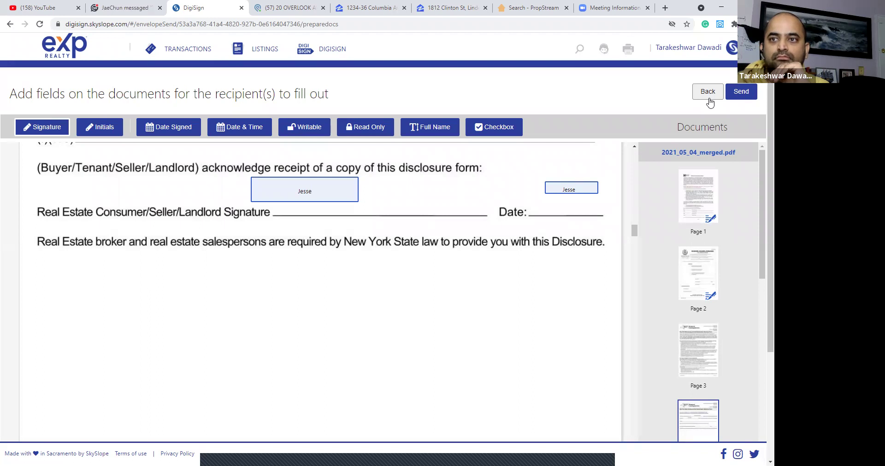
# Back out of the template envelope and start a blank envelope with no property.
pyautogui.click(709, 93)
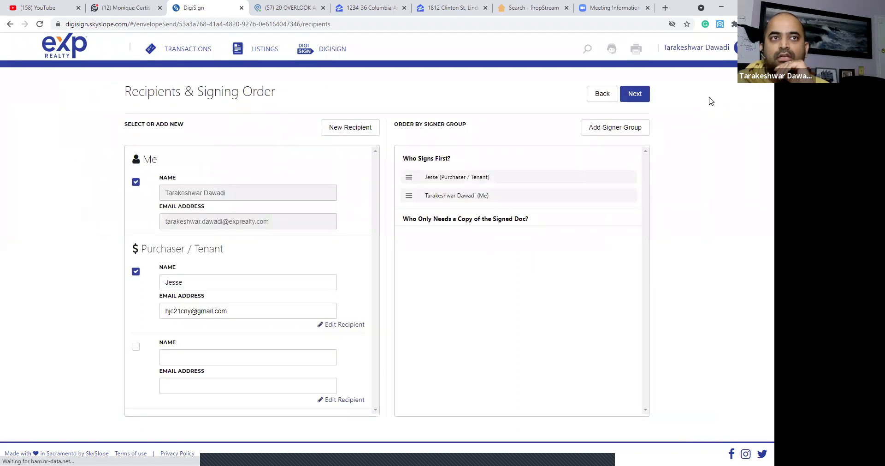
pyautogui.click(599, 100)
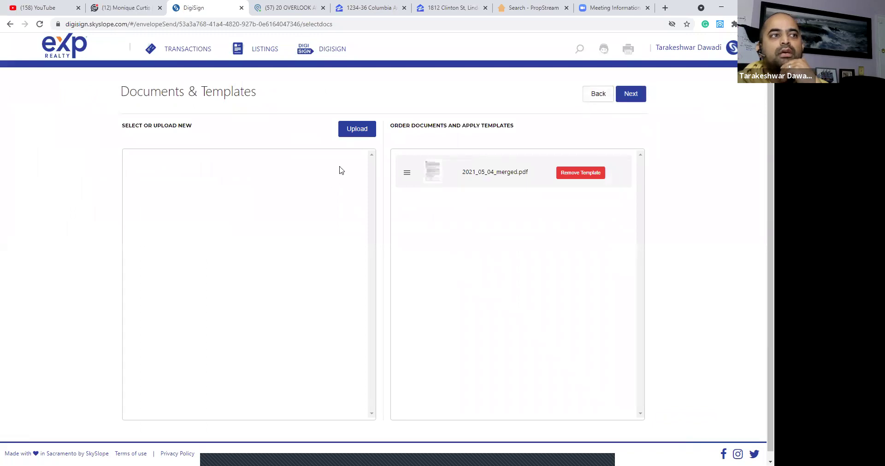
pyautogui.click(589, 93)
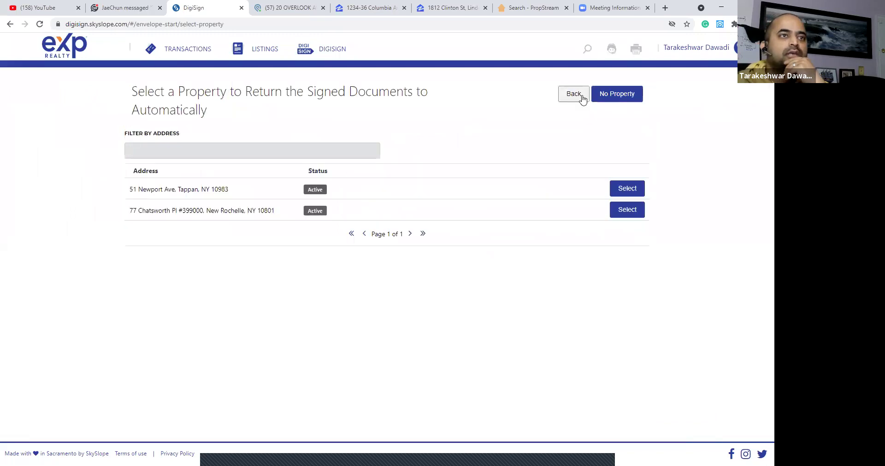
pyautogui.click(577, 95)
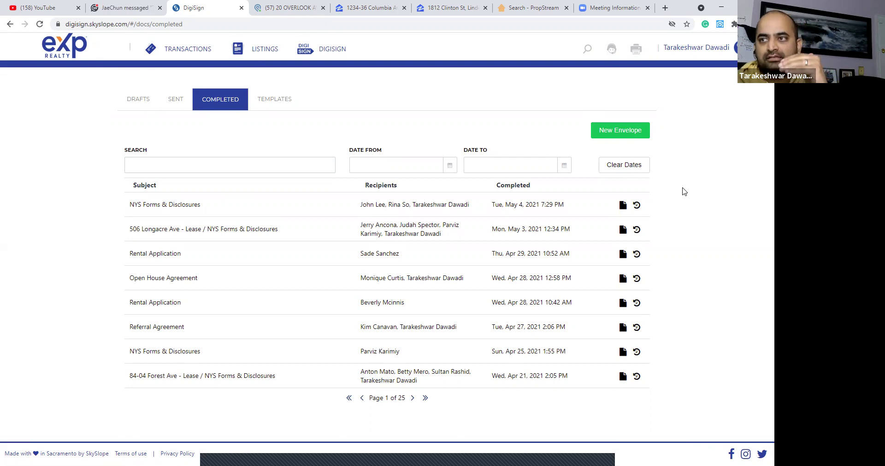
pyautogui.click(624, 127)
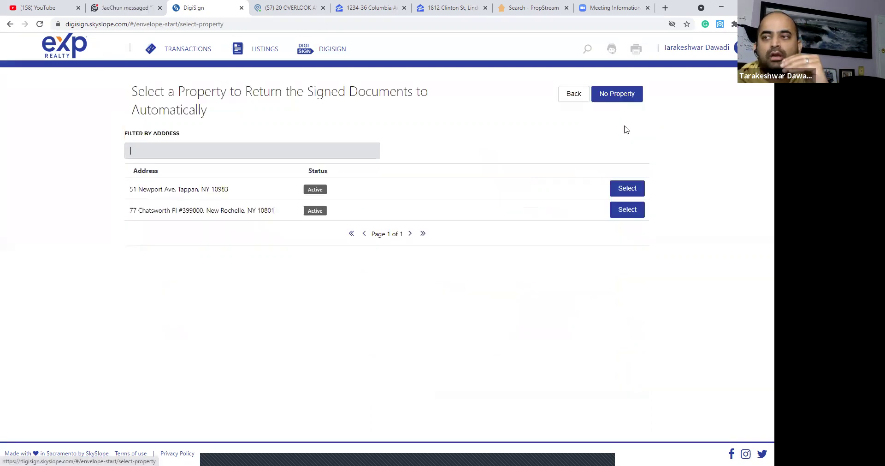
pyautogui.click(614, 94)
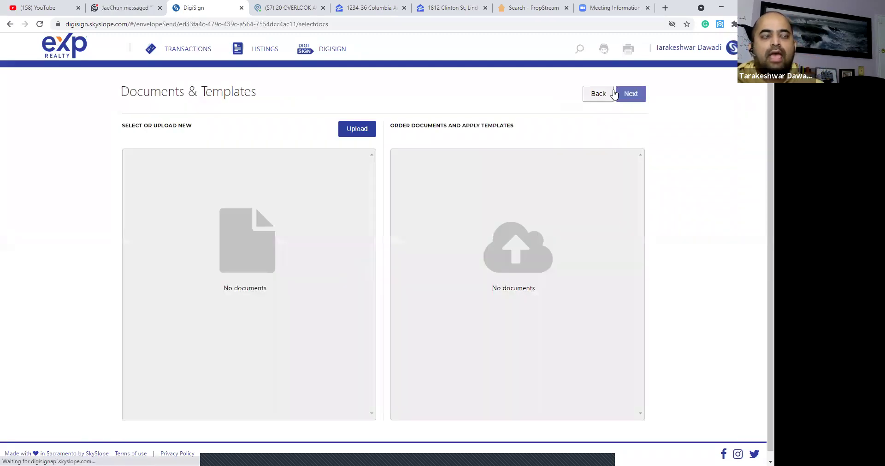
pyautogui.click(367, 131)
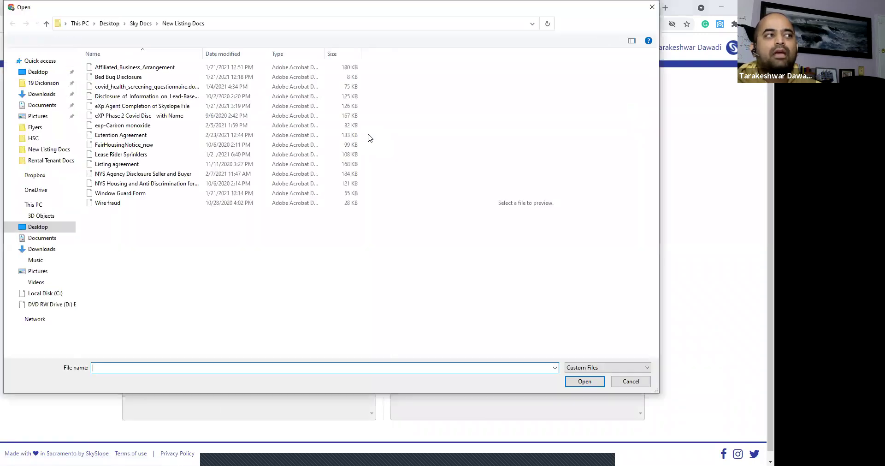
pyautogui.click(37, 94)
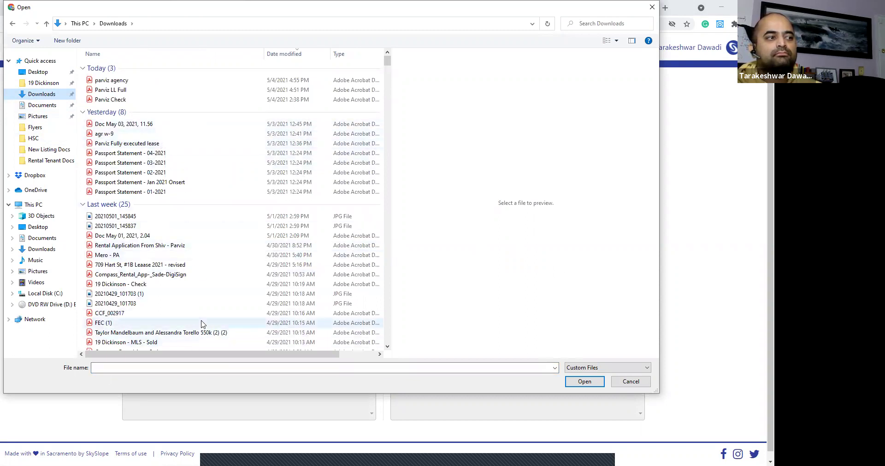
pyautogui.scroll(-1, 202, 321)
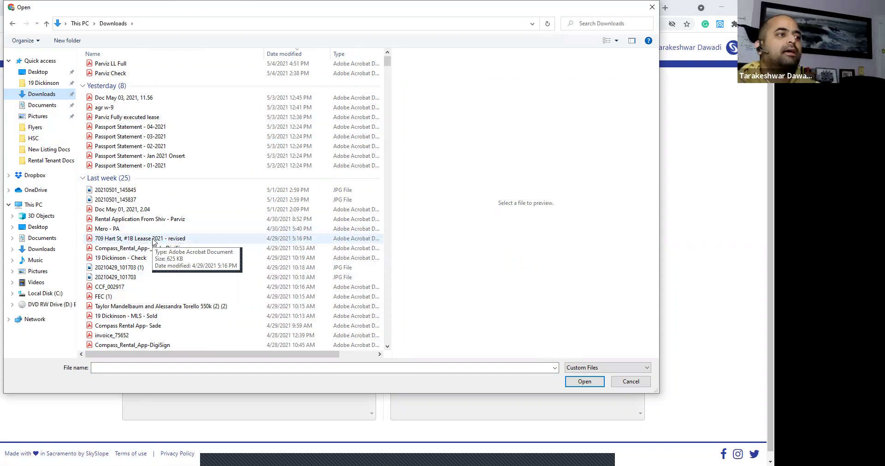
pyautogui.click(154, 238)
pyautogui.click(584, 381)
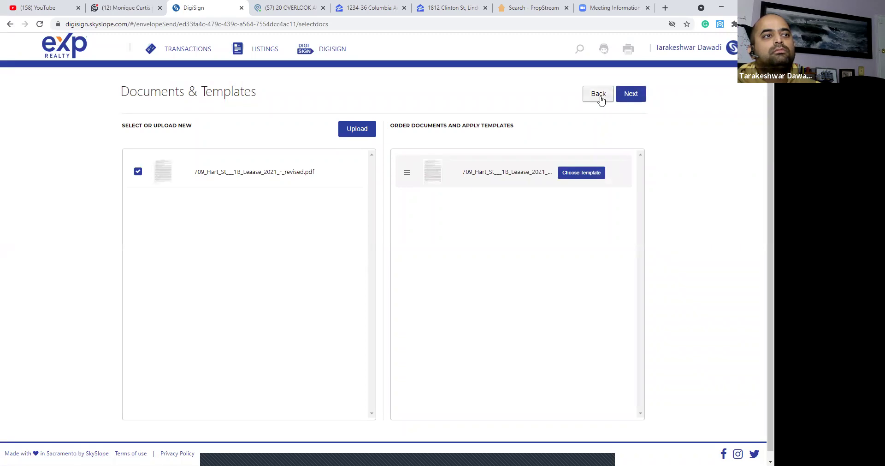
pyautogui.click(632, 95)
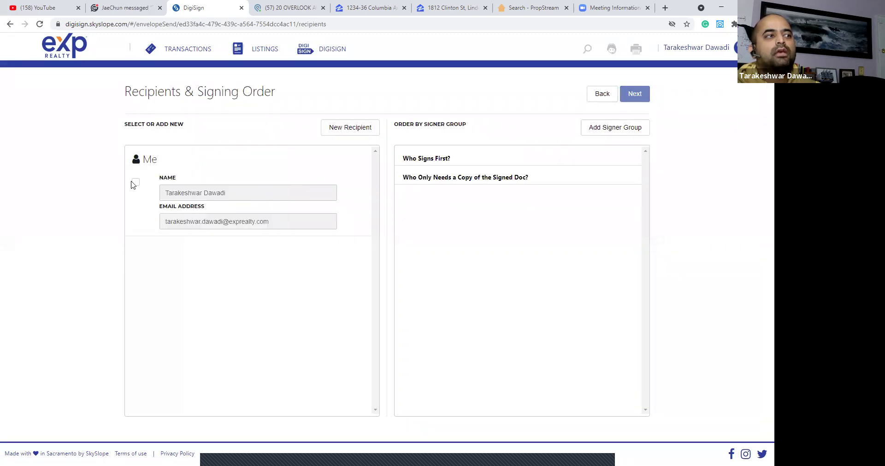
# Add the buyer with name and e-mail as a Purchaser / Tenant recipient, then continue to field placement.
pyautogui.click(348, 129)
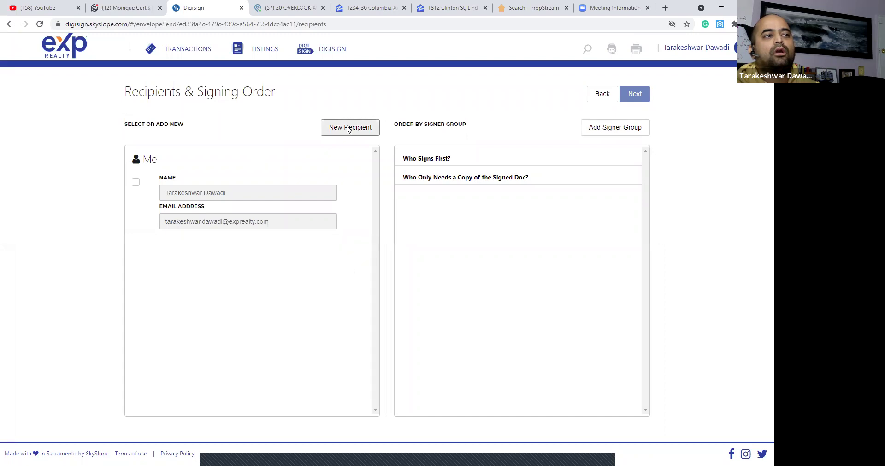
pyautogui.write('Je')
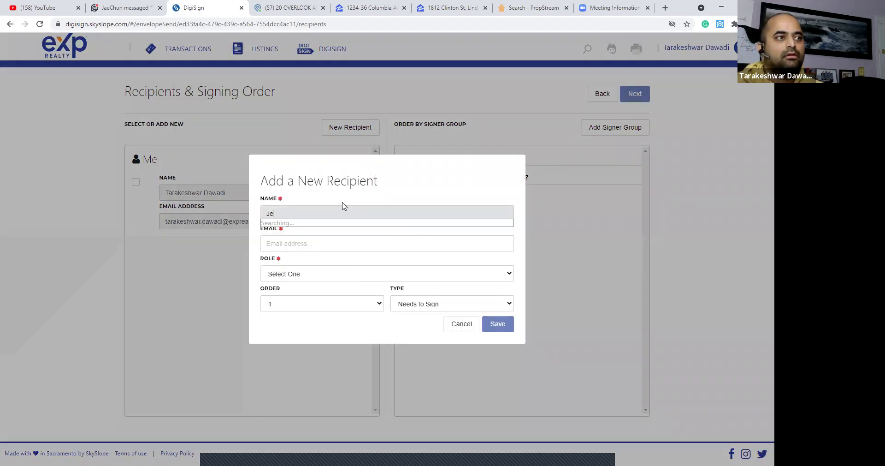
pyautogui.write('sse')
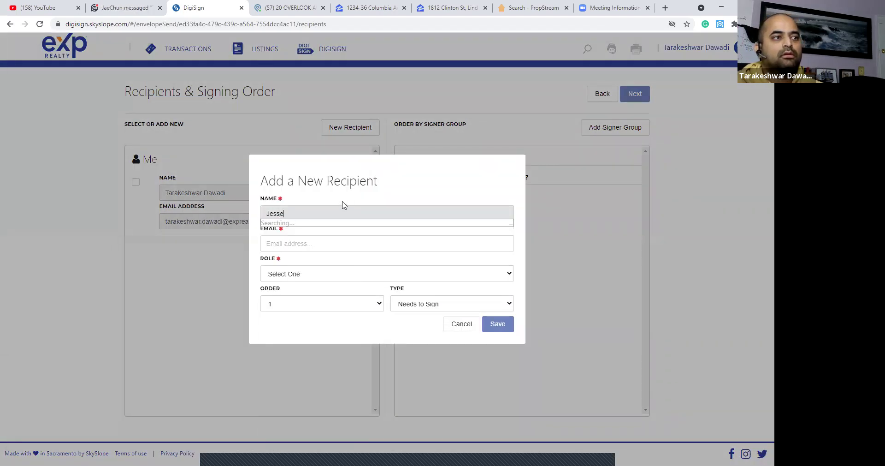
pyautogui.press('Tab')
pyautogui.hotkey('ctrl', 'v')
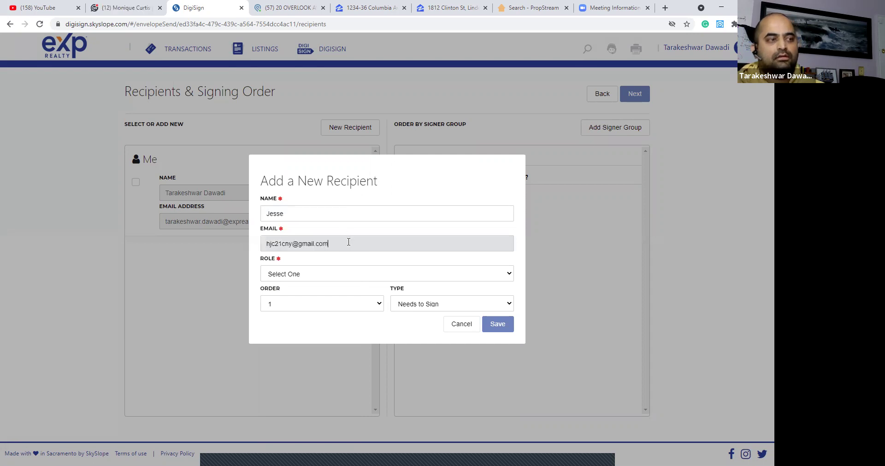
pyautogui.click(341, 278)
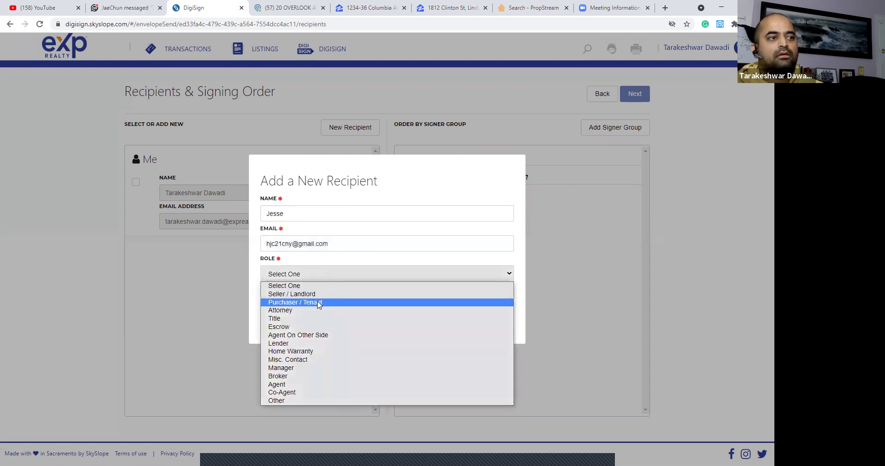
pyautogui.click(318, 302)
pyautogui.click(497, 324)
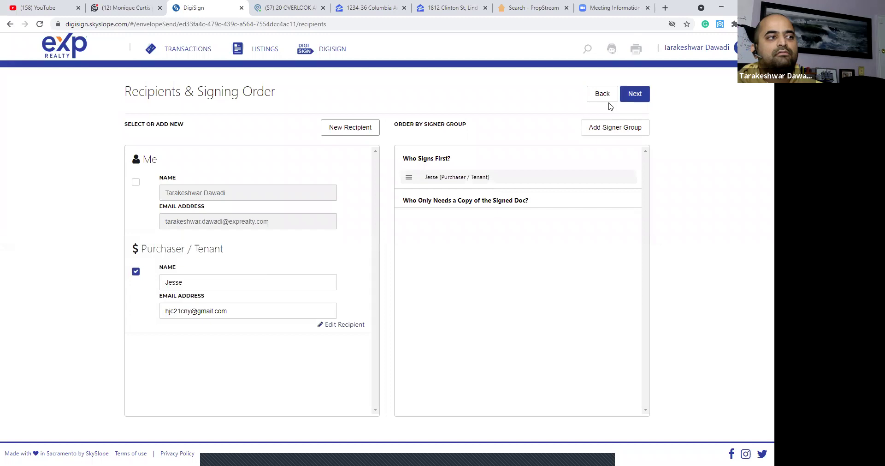
pyautogui.click(635, 94)
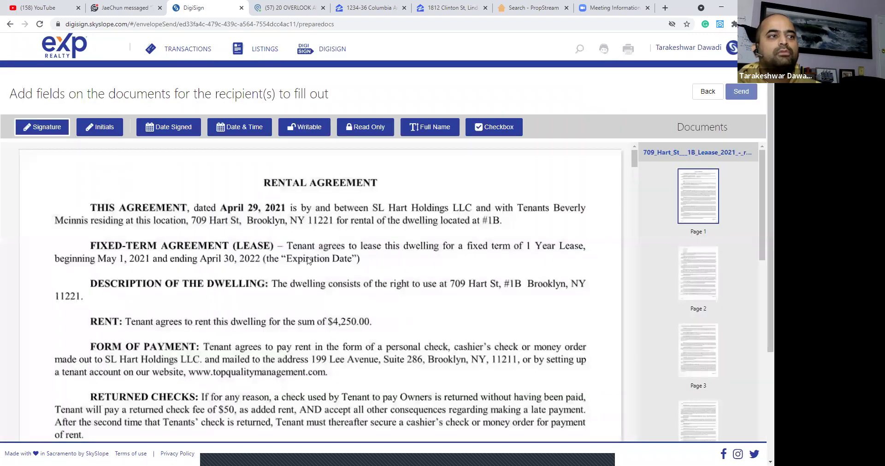
# Leave the lease envelope and show the DigiSign Templates list.
pyautogui.scroll(-1, 408, 264)
pyautogui.scroll(-15, 408, 264)
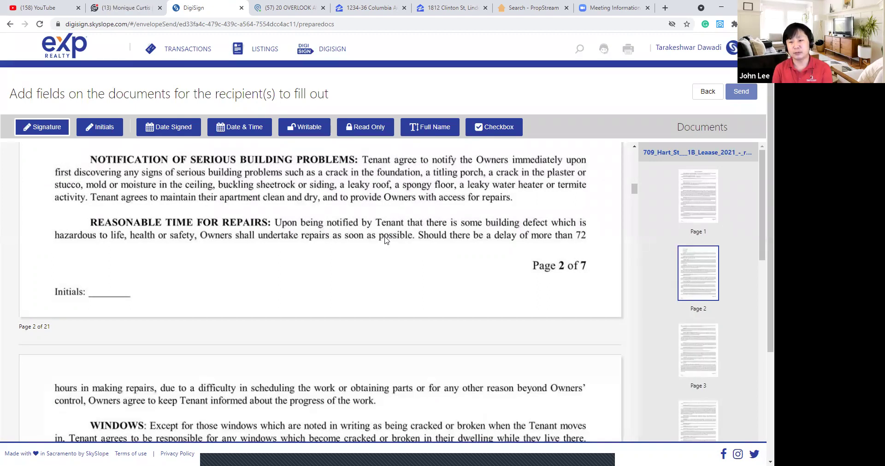
pyautogui.click(334, 50)
pyautogui.click(283, 99)
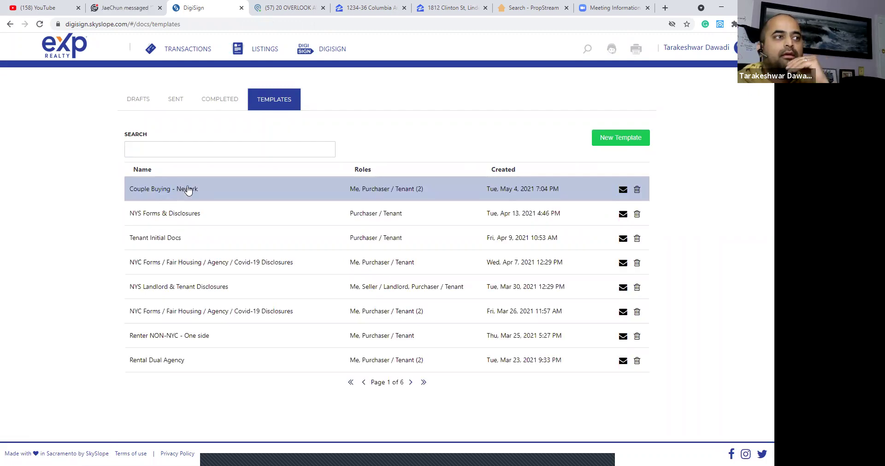
# Open the Couple Buying - Newark template and add a new Purchaser / Tenant signer role.
pyautogui.click(188, 190)
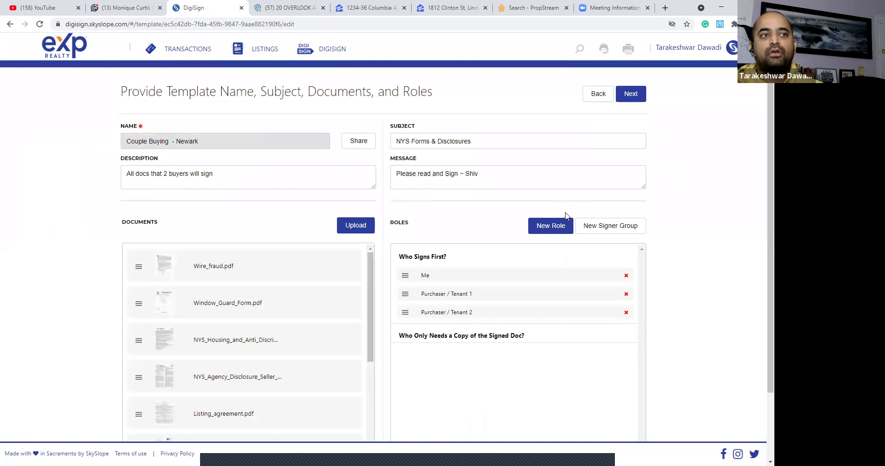
pyautogui.click(557, 226)
pyautogui.click(342, 244)
pyautogui.click(322, 273)
pyautogui.click(493, 294)
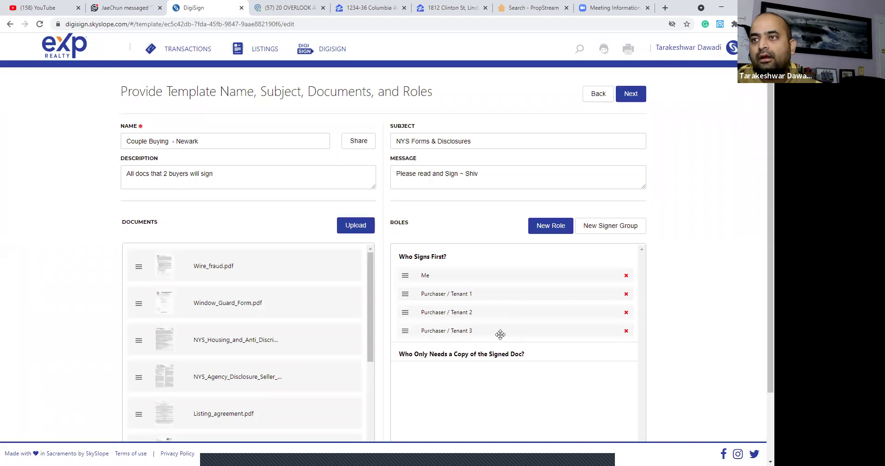
pyautogui.click(631, 96)
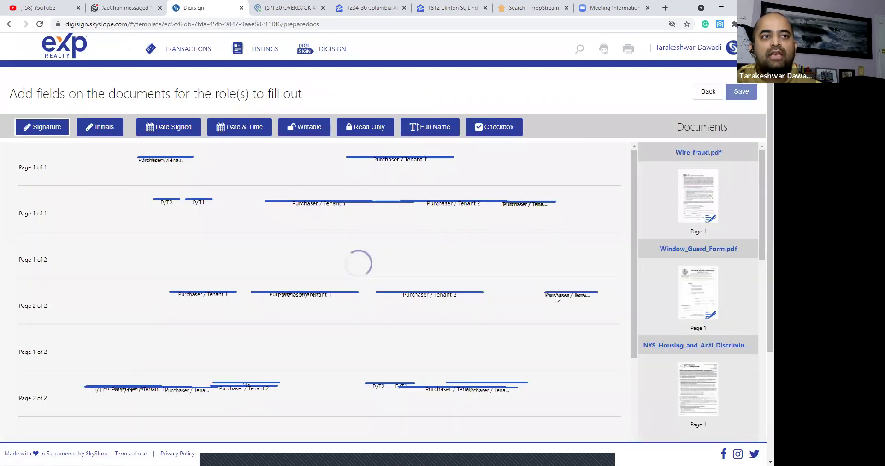
# Place Signature and Date Signed fields for Purchaser / Tenant 3 on the form and save the template.
pyautogui.scroll(-5, 550, 275)
pyautogui.scroll(-5, 550, 274)
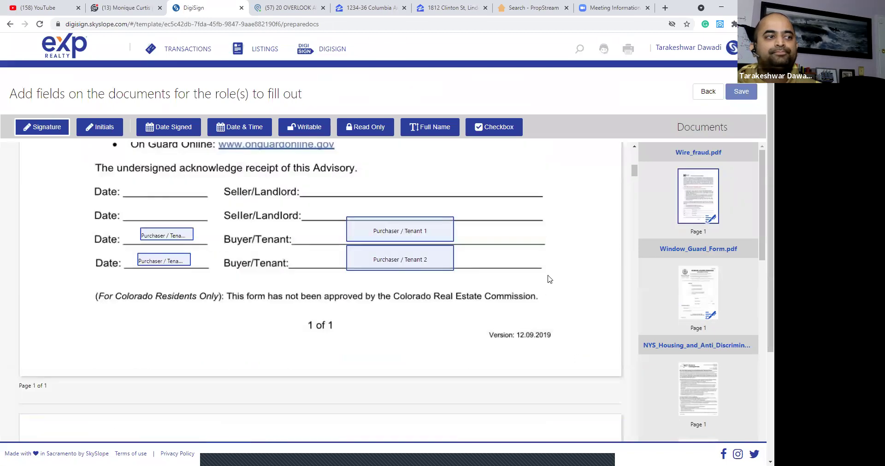
pyautogui.click(439, 133)
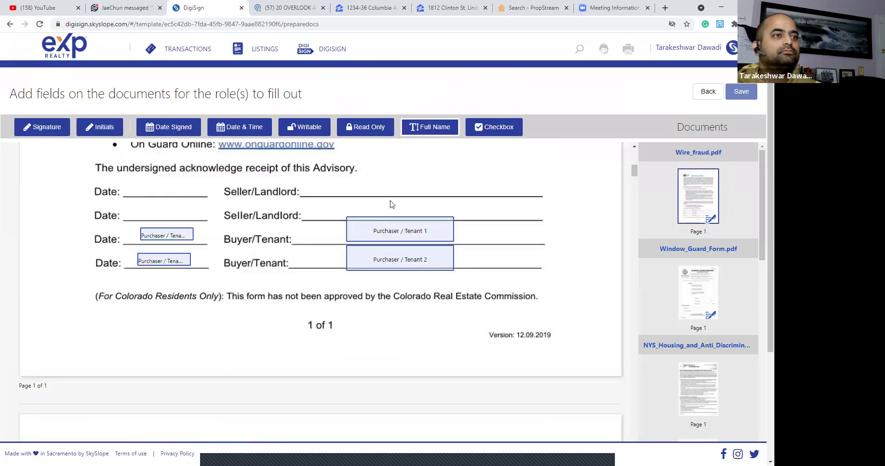
pyautogui.click(55, 133)
pyautogui.click(362, 281)
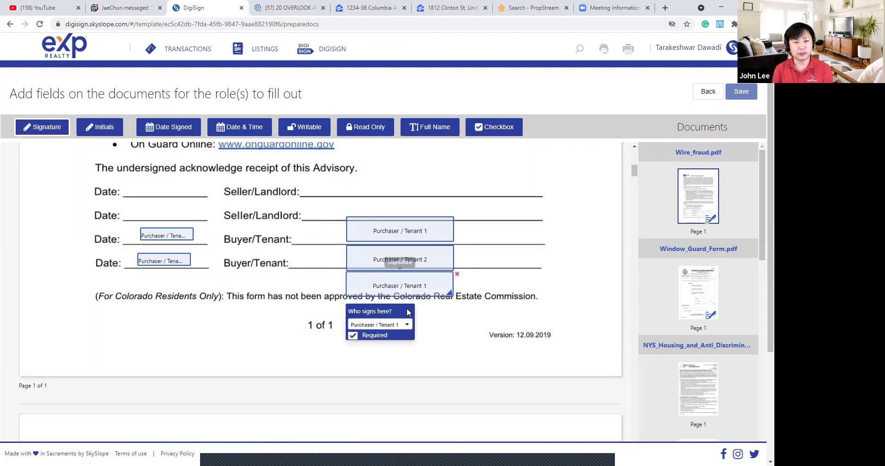
pyautogui.click(379, 324)
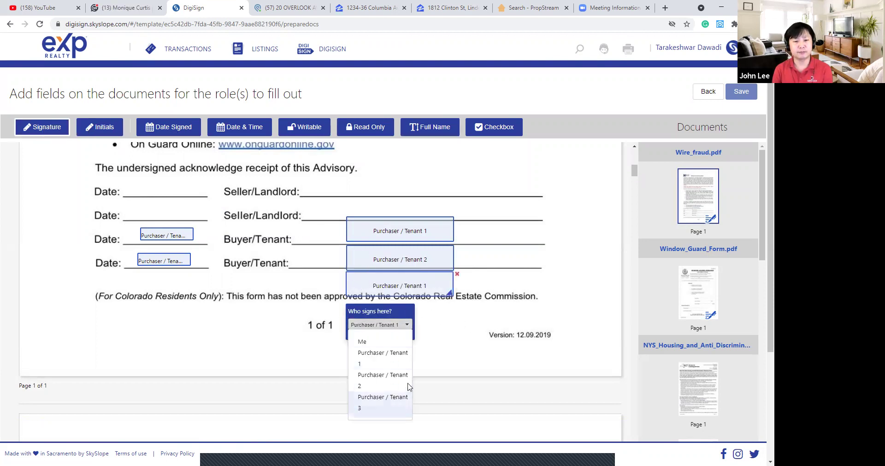
pyautogui.click(390, 397)
pyautogui.click(161, 134)
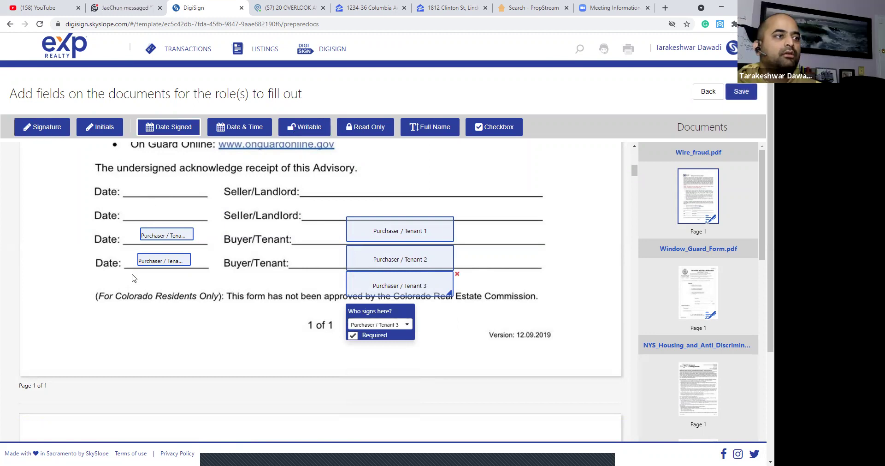
pyautogui.click(164, 275)
pyautogui.moveTo(164, 276); pyautogui.dragTo(164, 278)
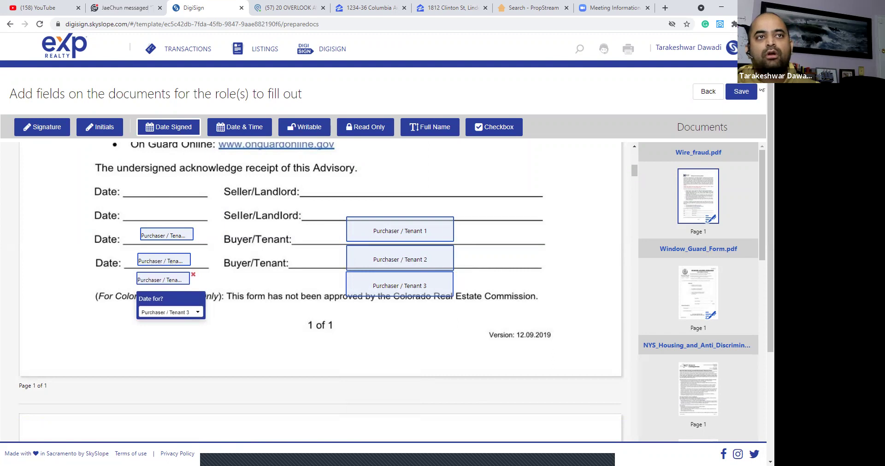
pyautogui.click(751, 92)
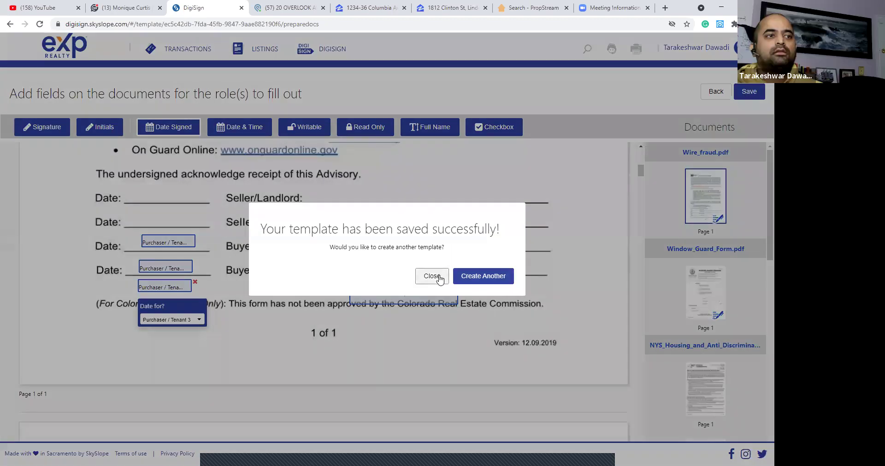
pyautogui.click(437, 278)
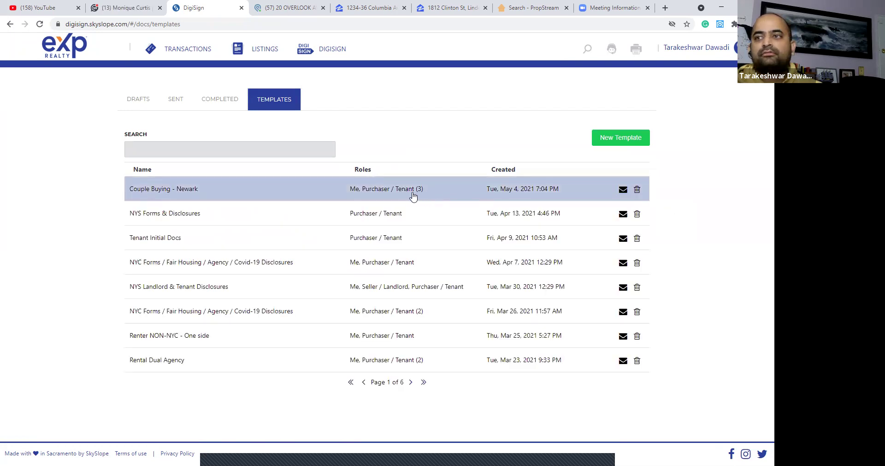
# Reopen the Couple Buying - Newark template and delete its Purchaser / Tenant 3 role.
pyautogui.click(413, 195)
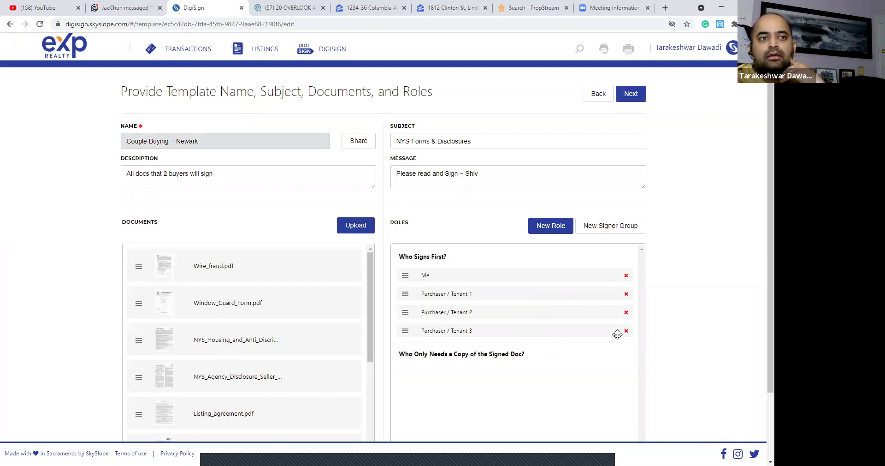
pyautogui.moveTo(618, 335); pyautogui.dragTo(625, 337)
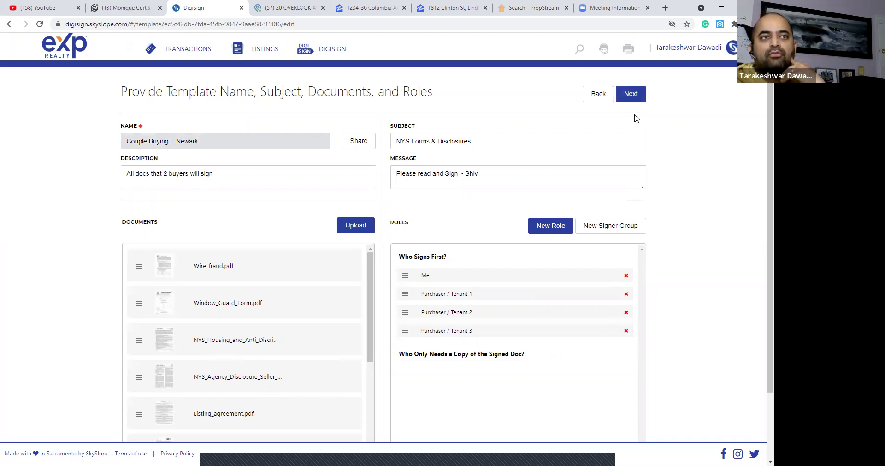
pyautogui.click(630, 100)
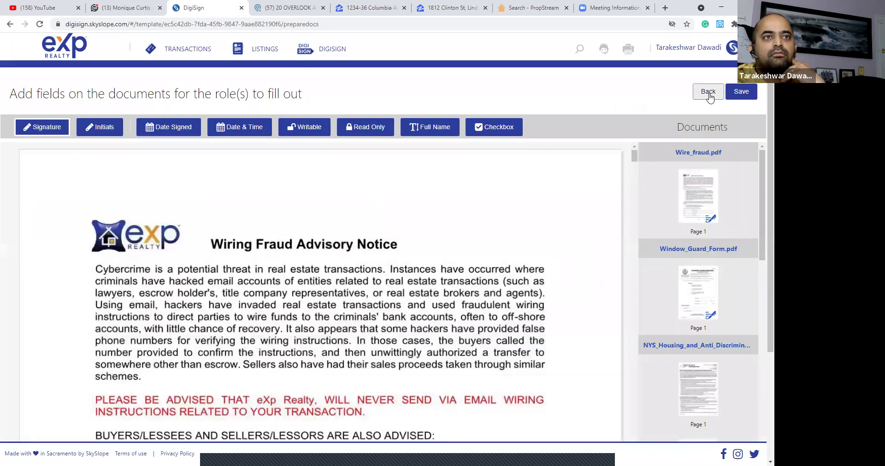
pyautogui.click(710, 94)
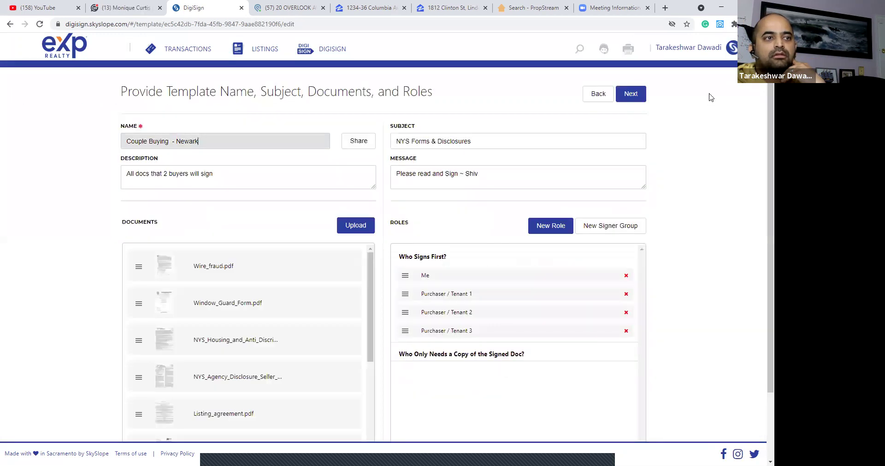
pyautogui.click(627, 332)
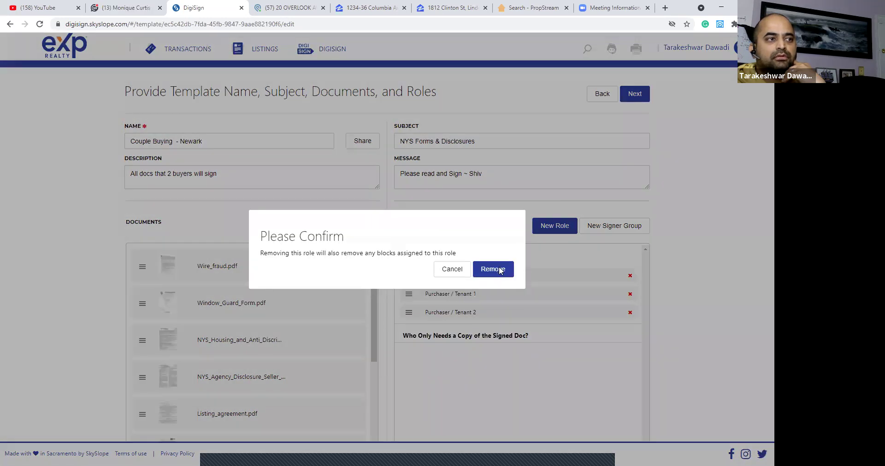
pyautogui.click(500, 270)
pyautogui.click(501, 272)
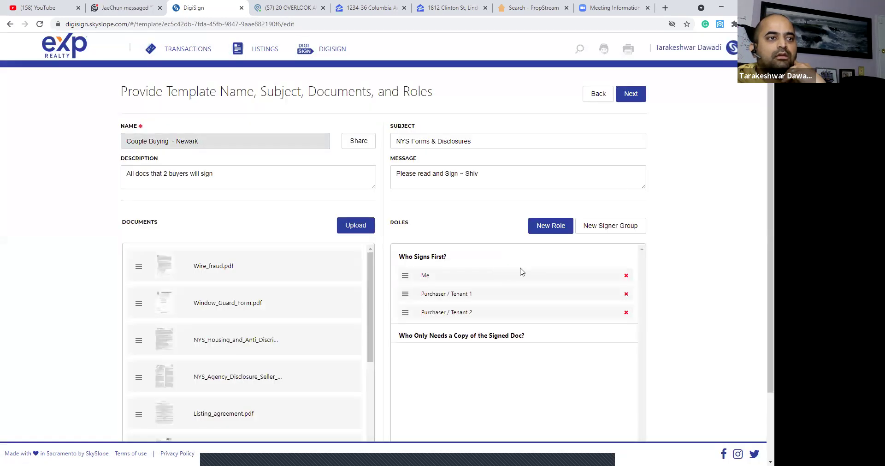
pyautogui.click(632, 95)
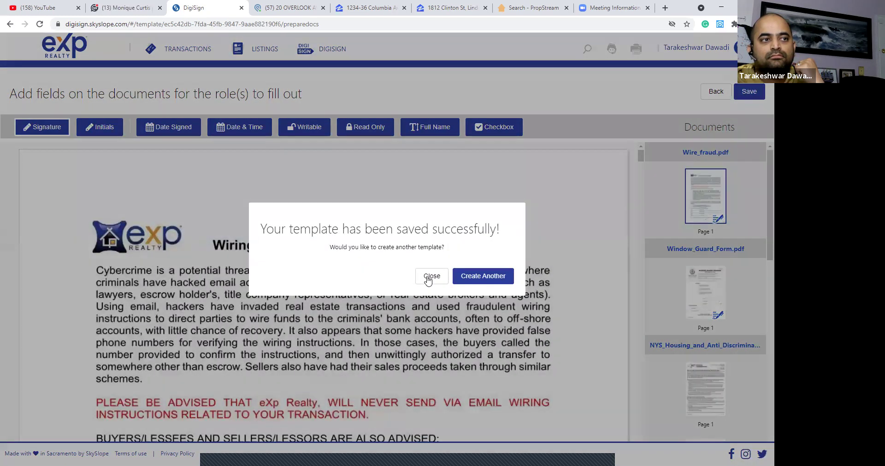
# Start an envelope from the Couple Buying - Newark template with No Property selected.
pyautogui.click(432, 276)
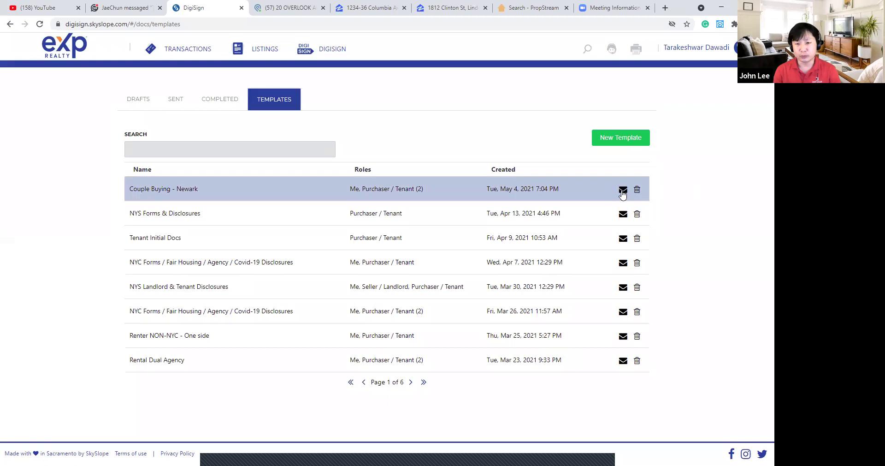
pyautogui.click(623, 190)
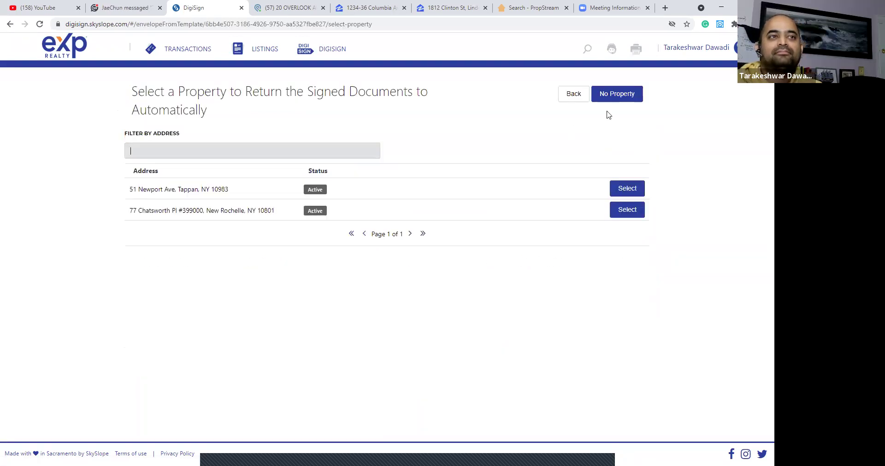
pyautogui.click(608, 101)
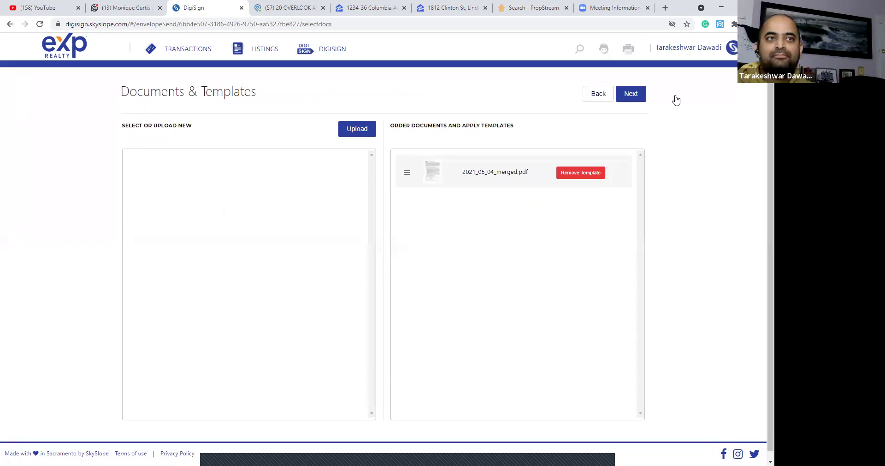
# Return to the envelope's property-selection page listing two active properties.
pyautogui.click(604, 95)
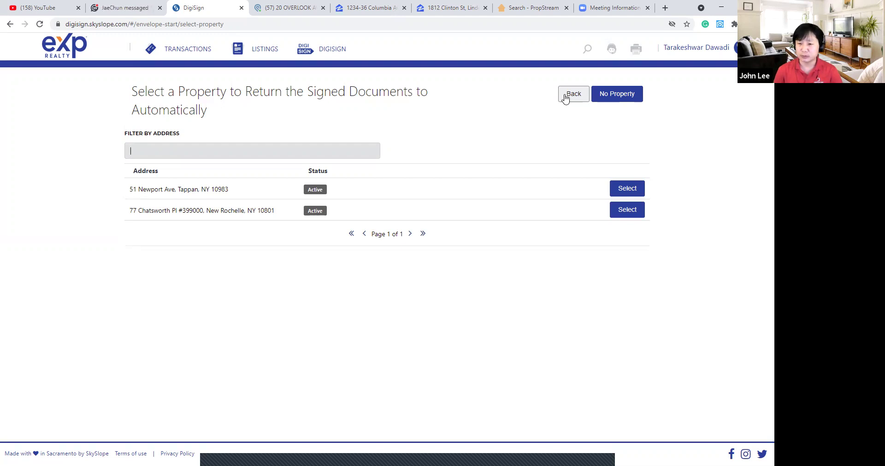
# Download the completed NYS Forms & Disclosures envelope to Downloads as a PDF named after both buyers.
pyautogui.click(323, 49)
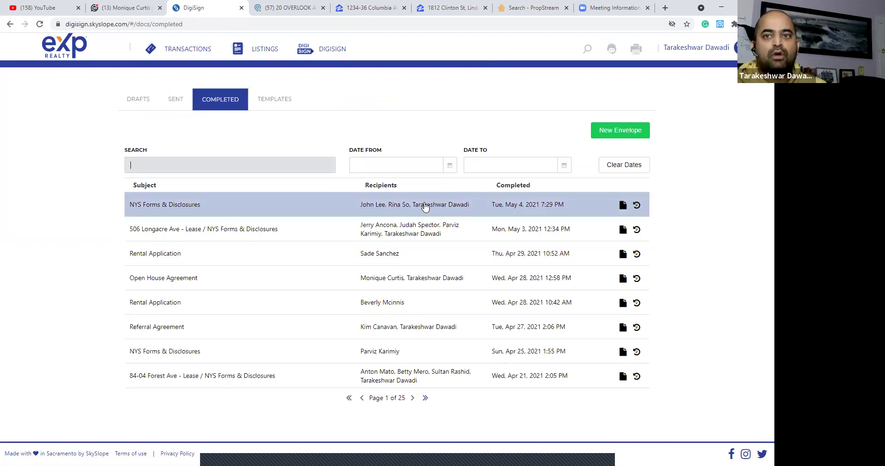
pyautogui.click(425, 205)
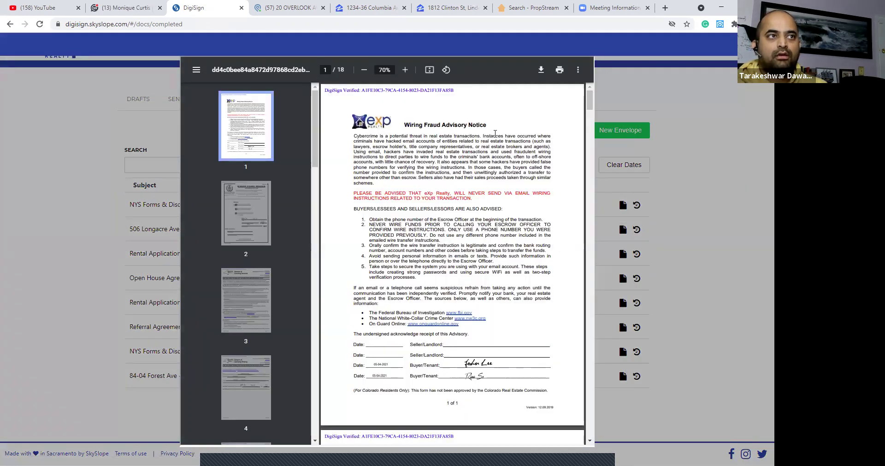
pyautogui.click(542, 71)
pyautogui.write('JOh')
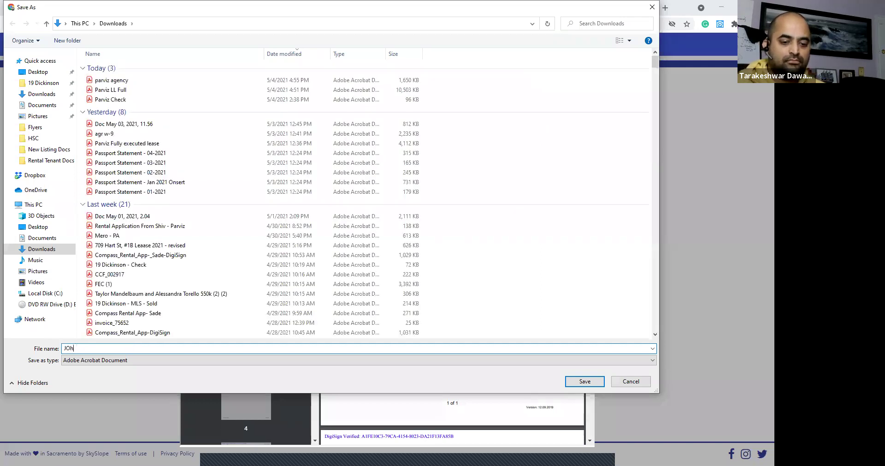
pyautogui.press('BackSpace')
pyautogui.press('BackSpace')
pyautogui.write('ohn - Rina - Full')
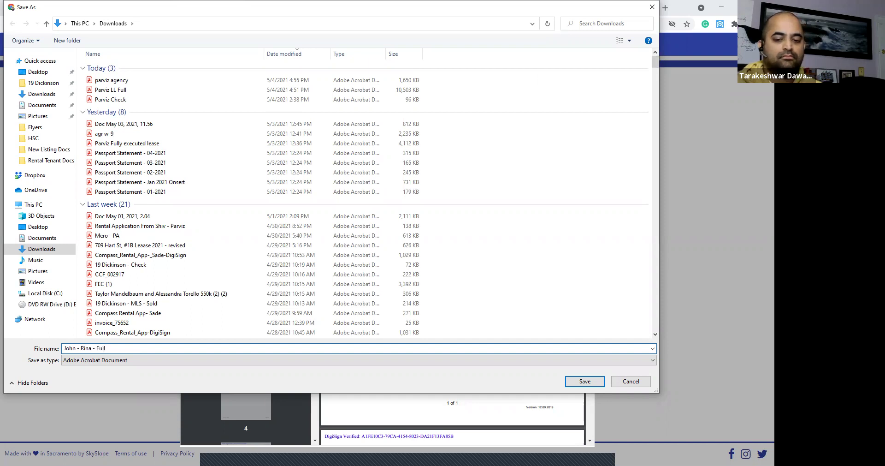
pyautogui.click(585, 381)
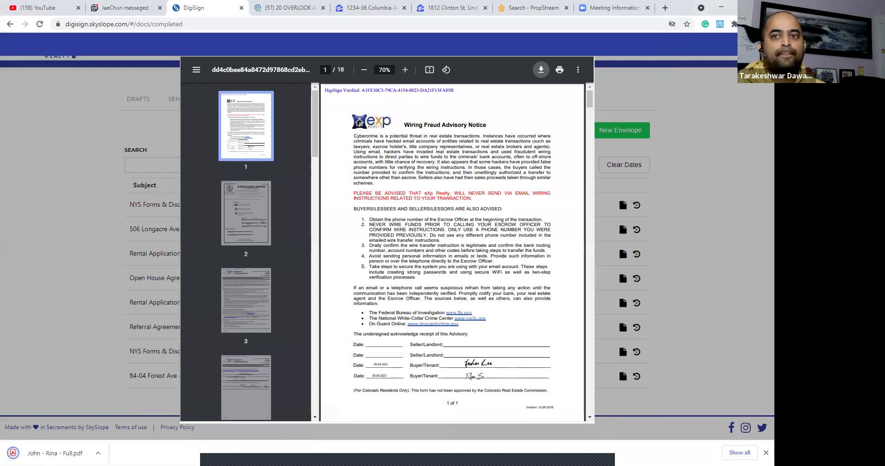
pyautogui.press('Escape')
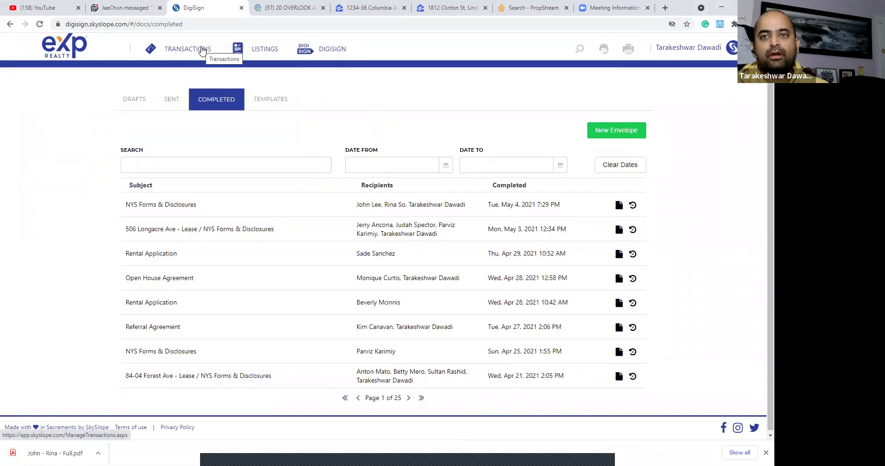
# Create a new transaction and import the address 1 Main St, New York, NY 10044.
pyautogui.click(201, 51)
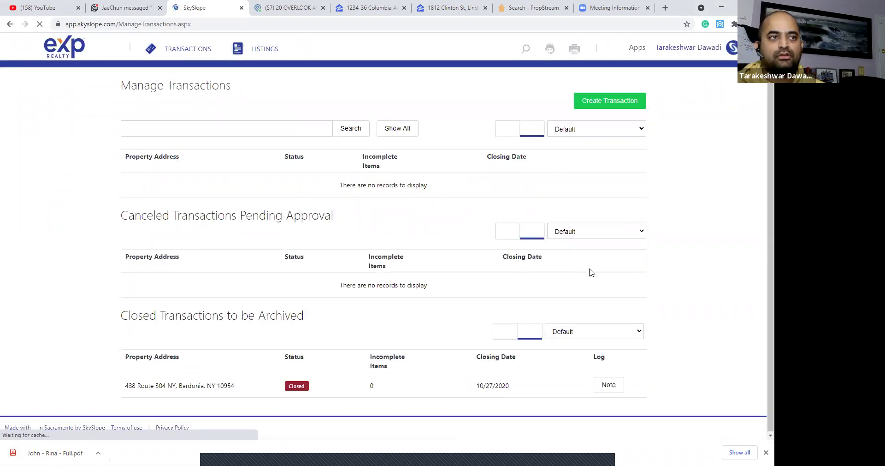
pyautogui.click(595, 100)
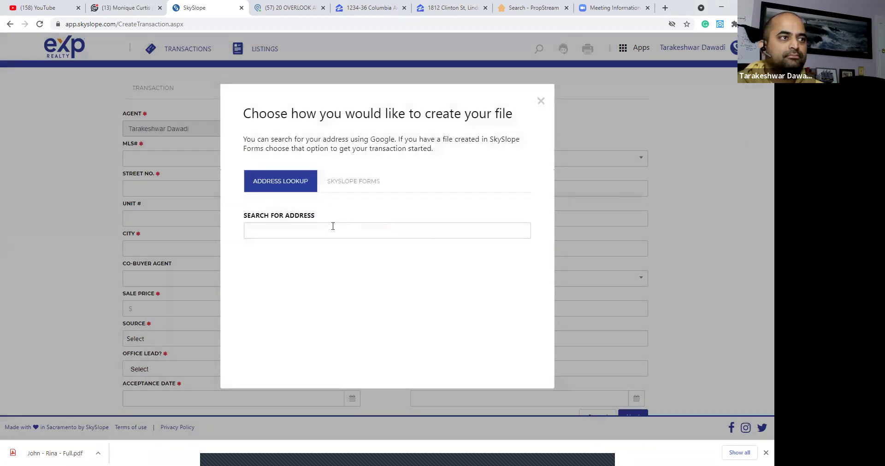
pyautogui.click(333, 226)
pyautogui.write('1 mai')
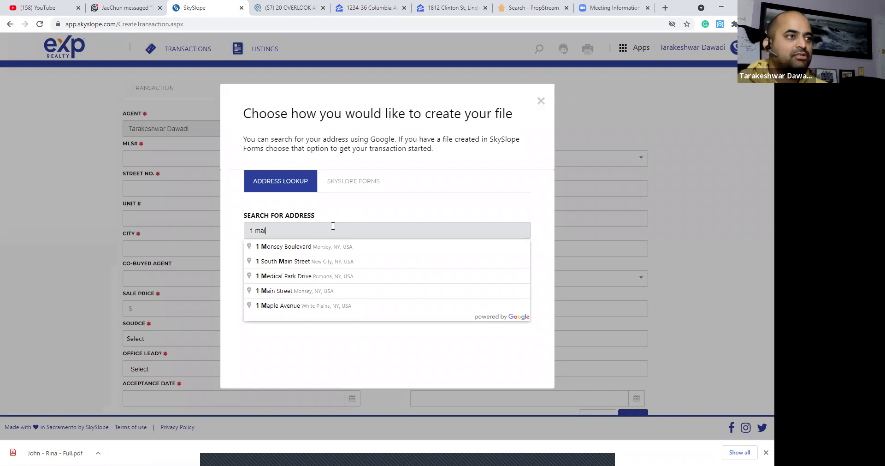
pyautogui.write('n st')
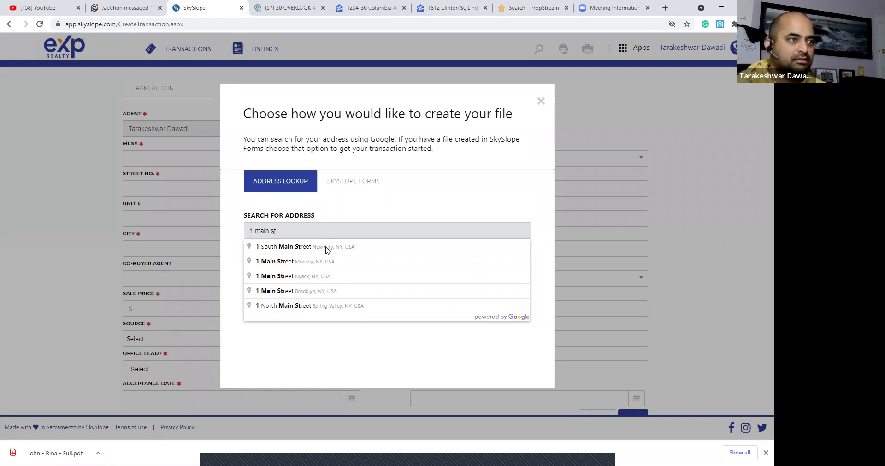
pyautogui.write(', new york, ny')
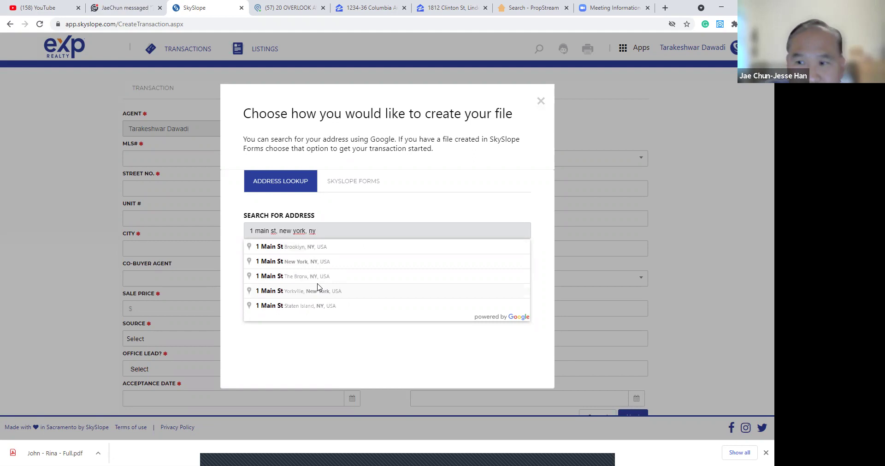
pyautogui.click(299, 265)
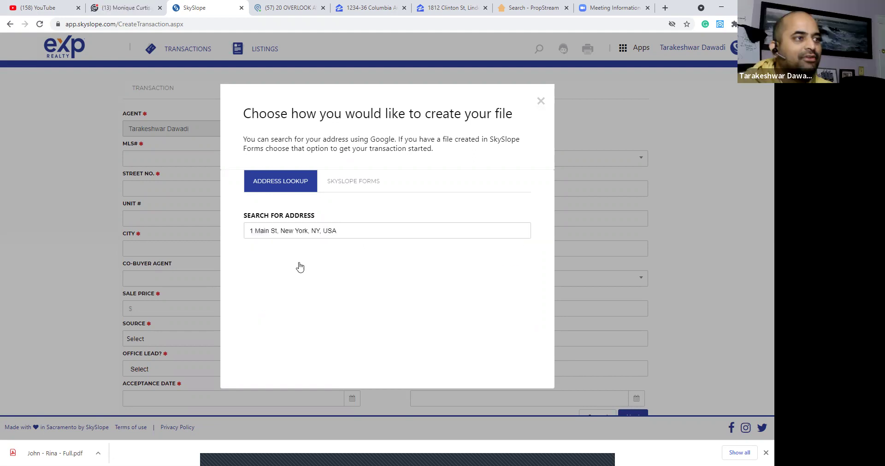
pyautogui.click(306, 257)
pyautogui.click(228, 160)
# Enter MLS# 000000, checklist type HGAR - Residential, Condo, Co-Op Sale, and sale price $1,000.00.
pyautogui.click(191, 178)
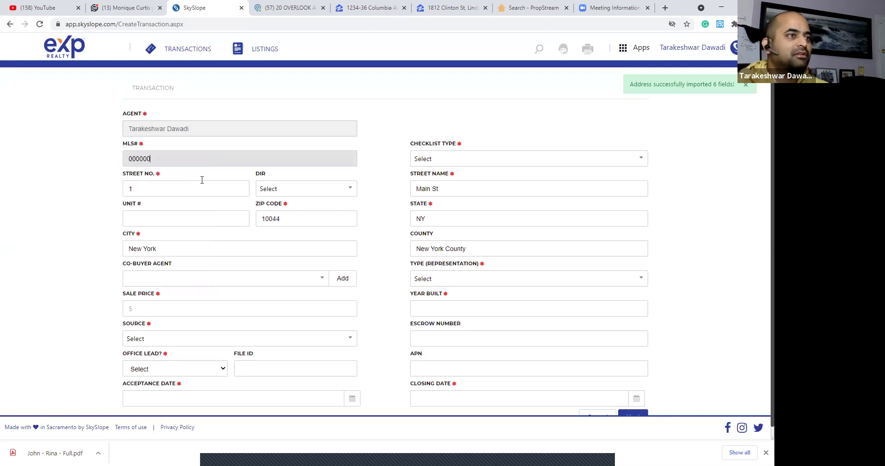
pyautogui.click(490, 165)
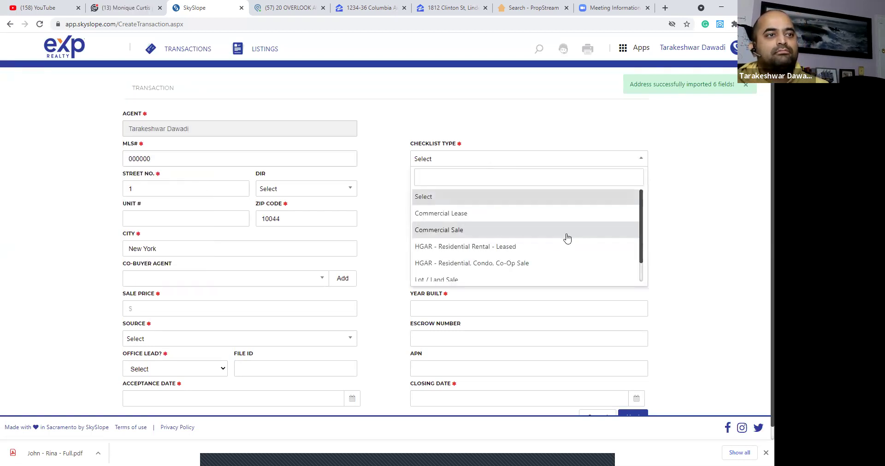
pyautogui.scroll(-1, 567, 238)
pyautogui.scroll(1, 567, 237)
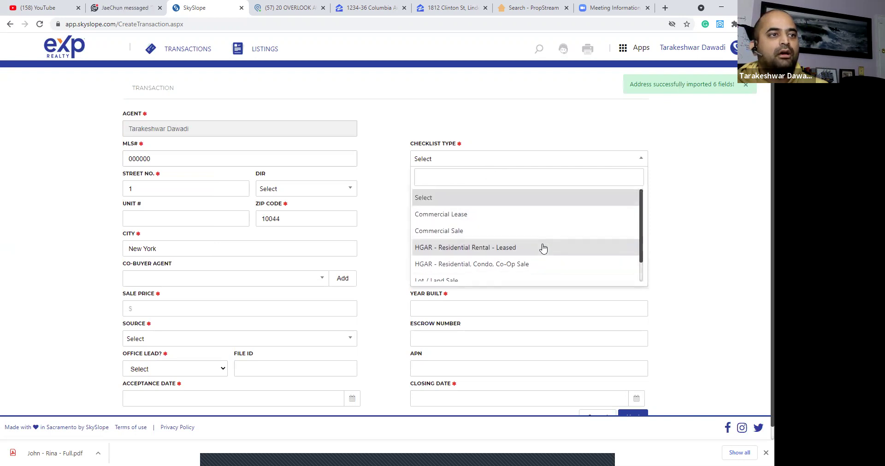
pyautogui.scroll(-1, 544, 248)
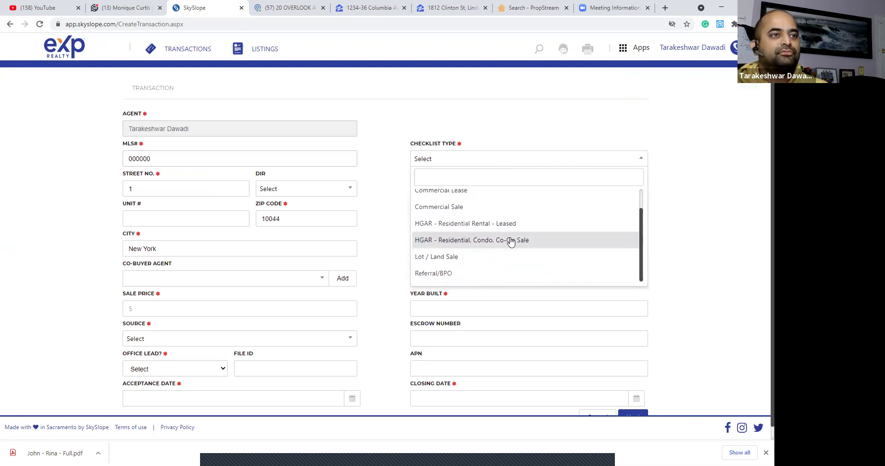
pyautogui.click(533, 245)
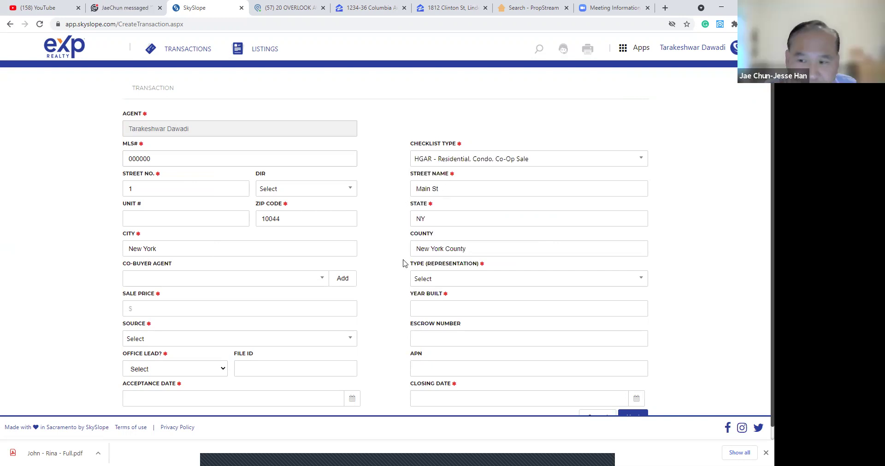
pyautogui.scroll(-1, 276, 300)
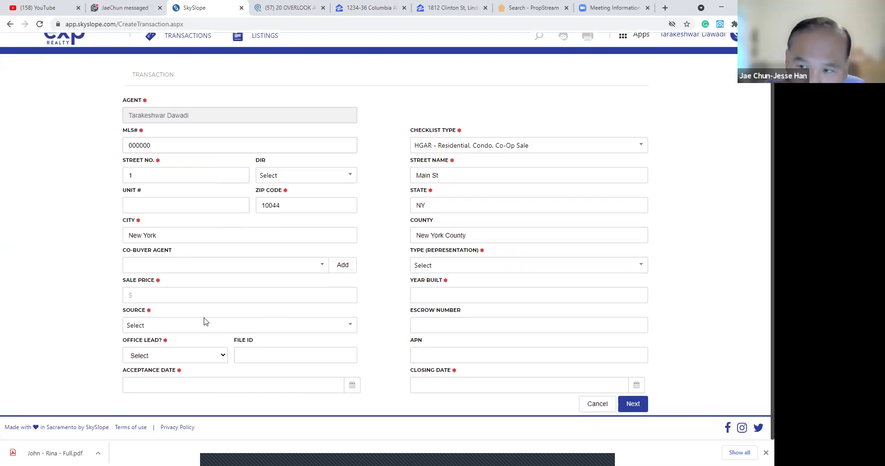
pyautogui.click(147, 294)
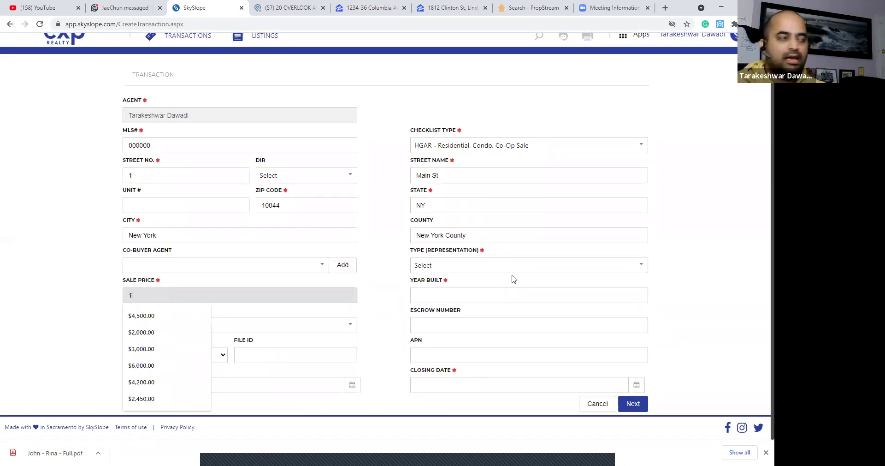
pyautogui.write('10000')
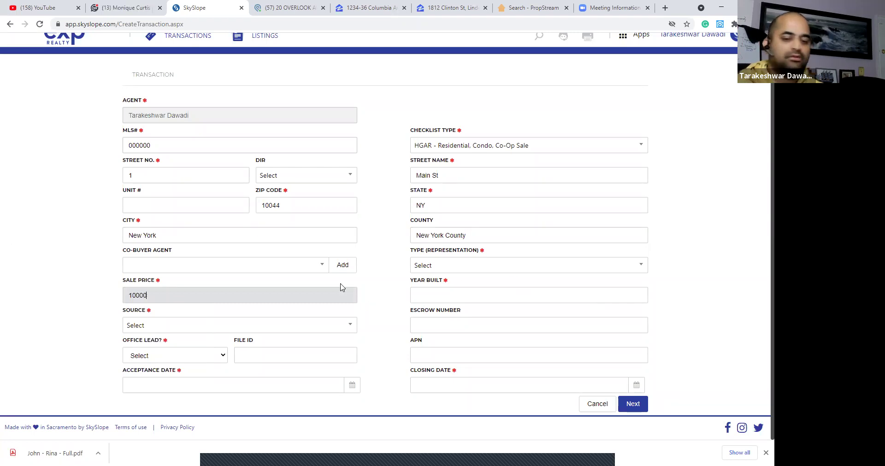
pyautogui.click(389, 275)
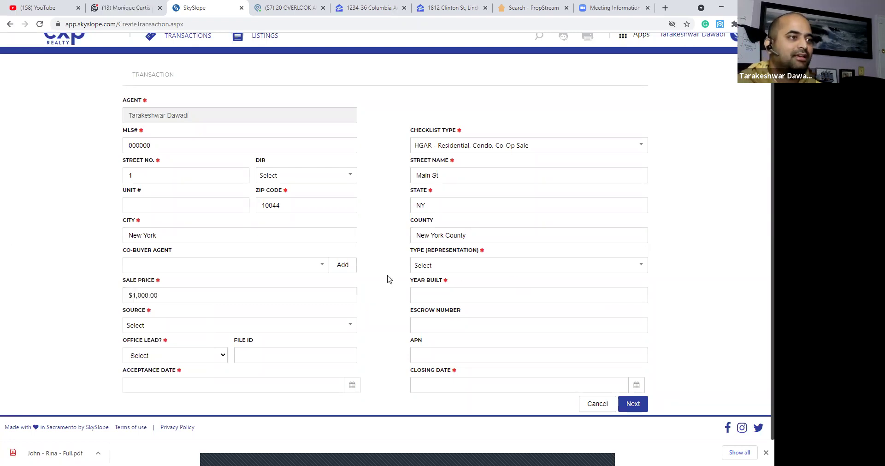
# Set Personal Referral source, no office lead, Purchase / Tenant, built 1930, dates 04/30/2021 and 05/04/2021, and create it.
pyautogui.click(269, 331)
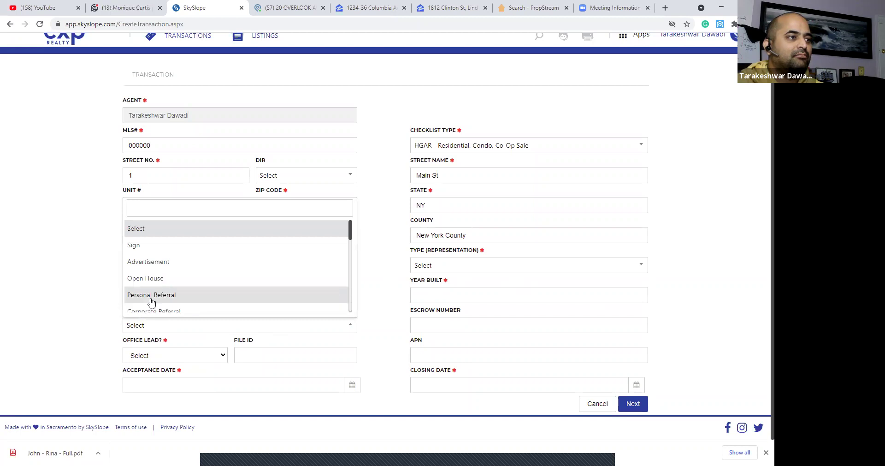
pyautogui.click(151, 295)
pyautogui.click(178, 355)
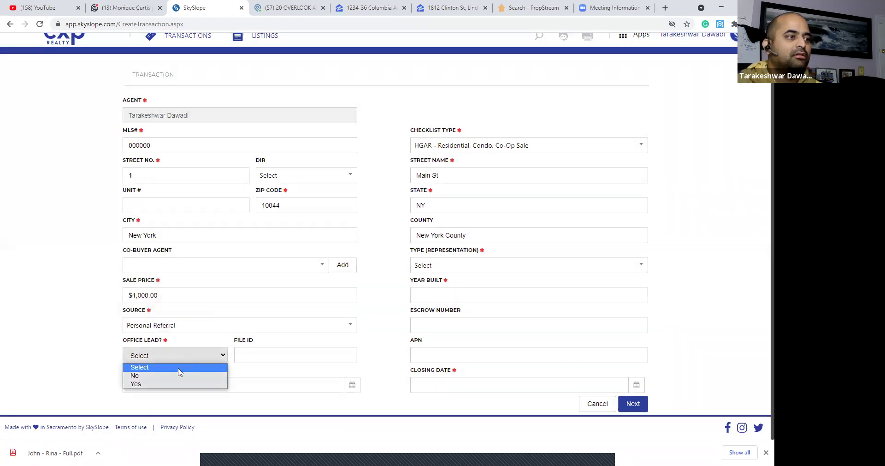
pyautogui.click(179, 375)
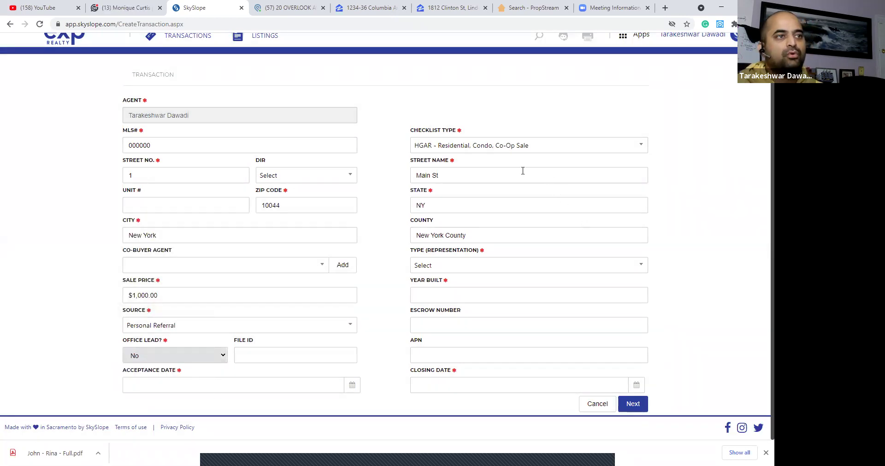
pyautogui.click(453, 263)
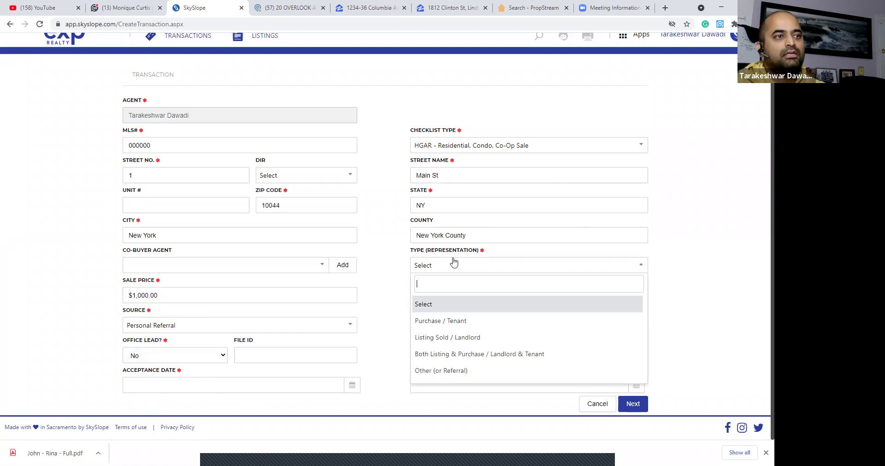
pyautogui.click(459, 320)
pyautogui.click(458, 296)
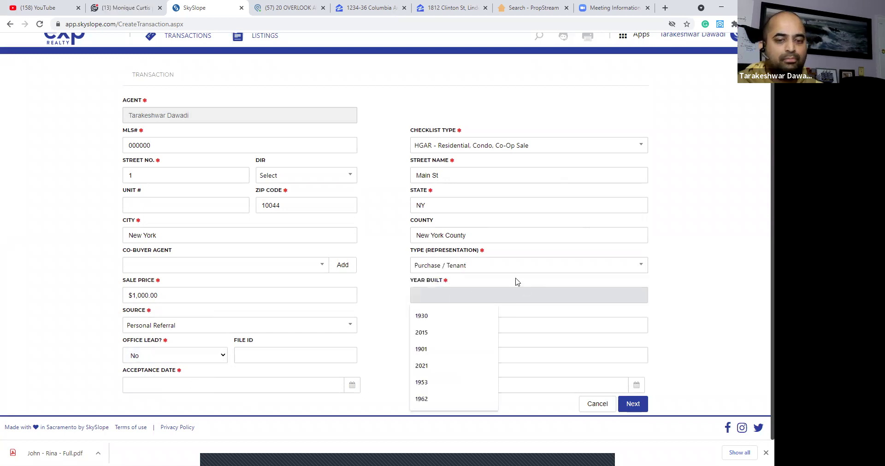
pyautogui.click(485, 317)
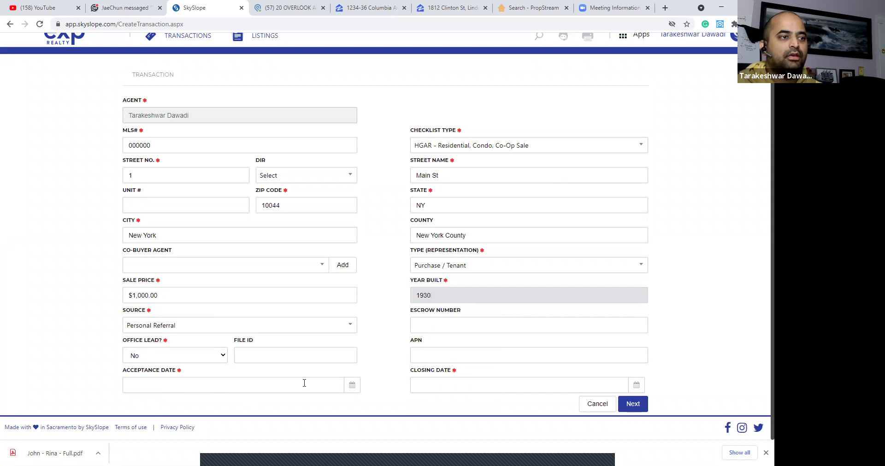
pyautogui.click(304, 384)
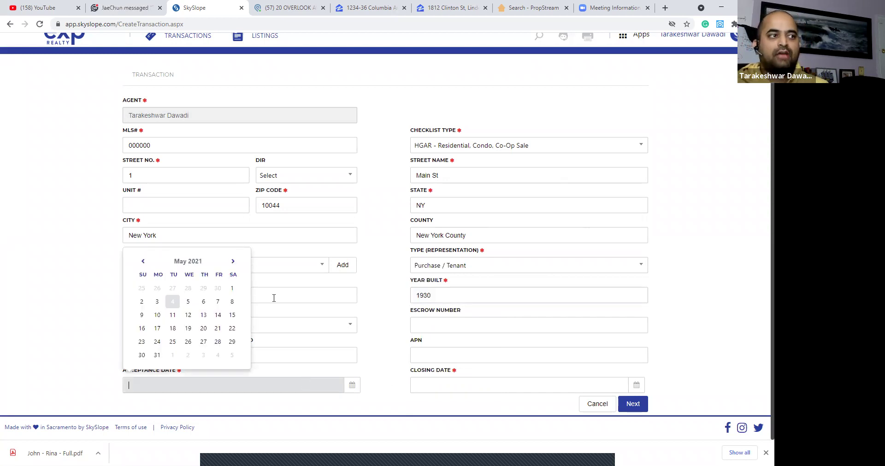
pyautogui.click(217, 288)
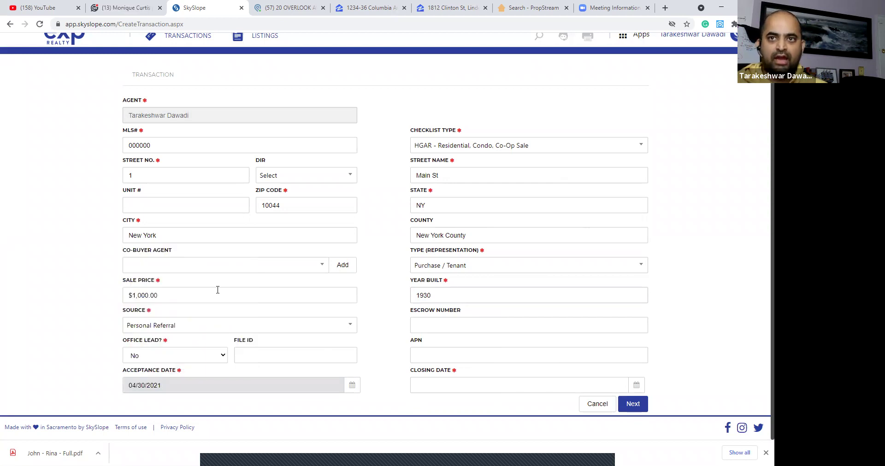
pyautogui.click(532, 384)
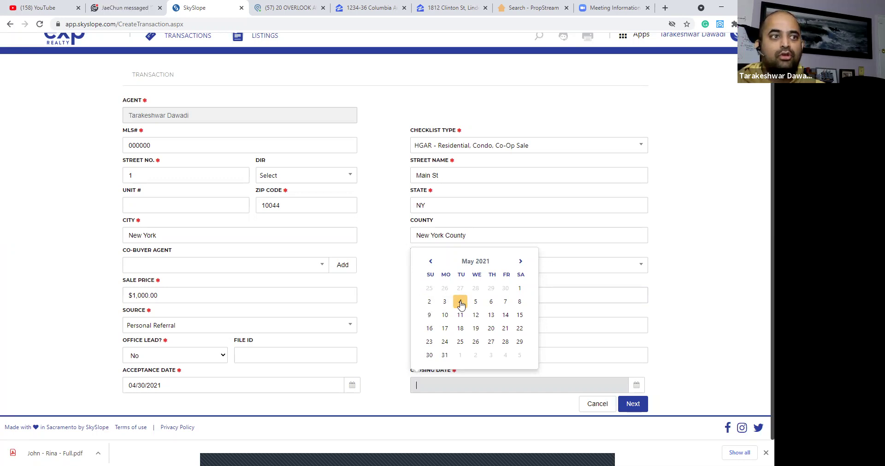
pyautogui.click(461, 302)
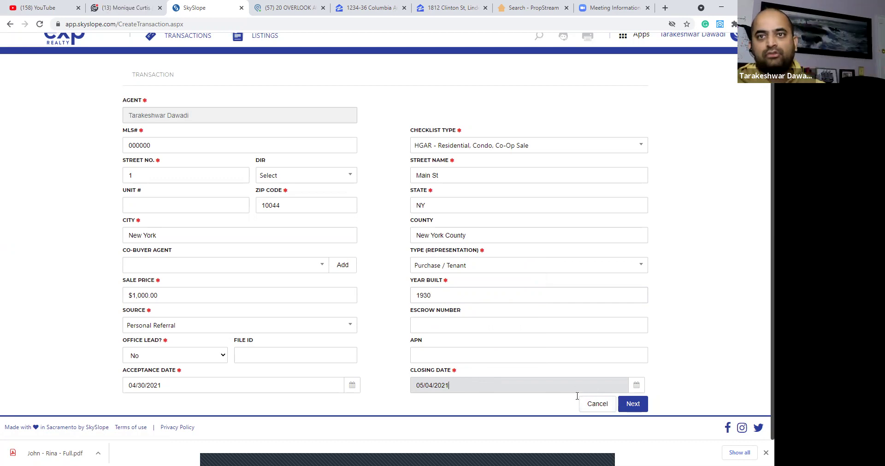
pyautogui.click(633, 406)
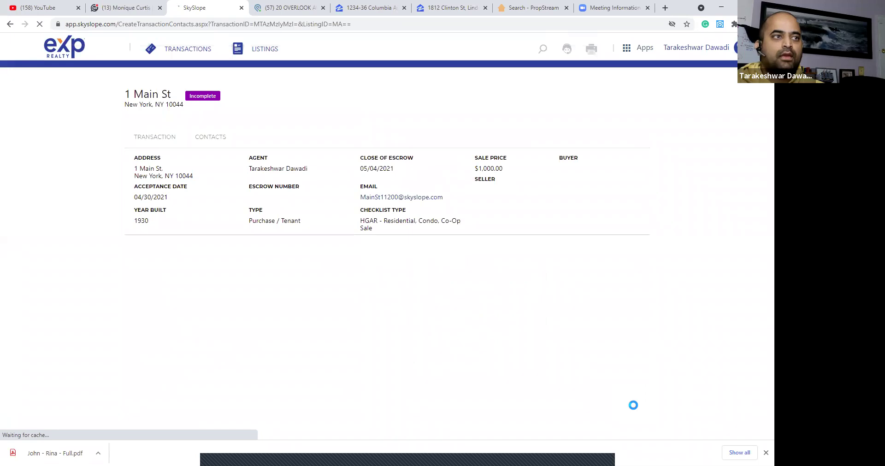
# Save the Seller/Landlord contact with only the seller's first name filled in.
pyautogui.scroll(-3, 415, 300)
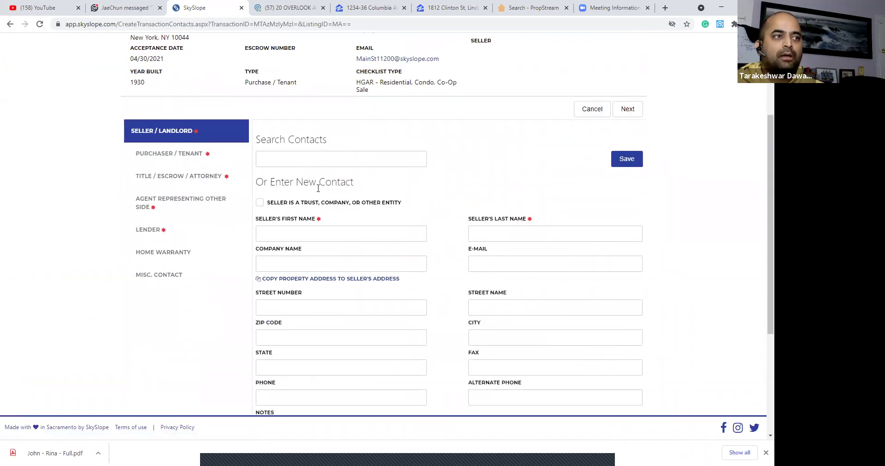
pyautogui.click(331, 227)
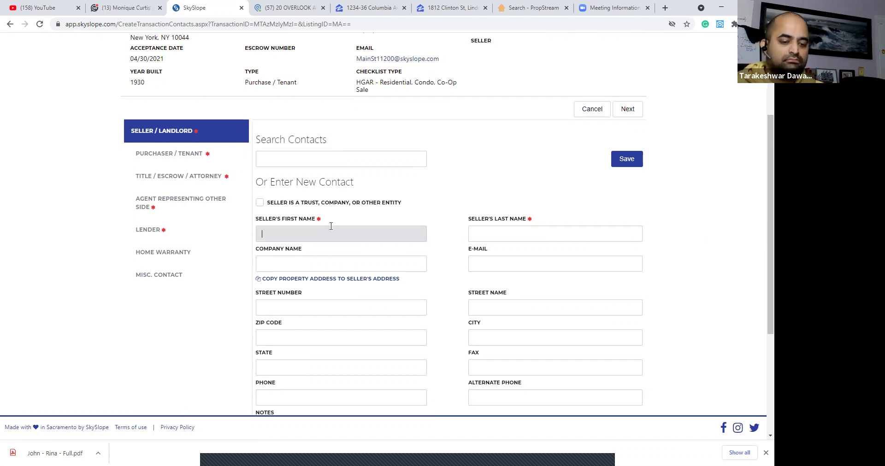
pyautogui.write('Jesse')
pyautogui.press('Tab')
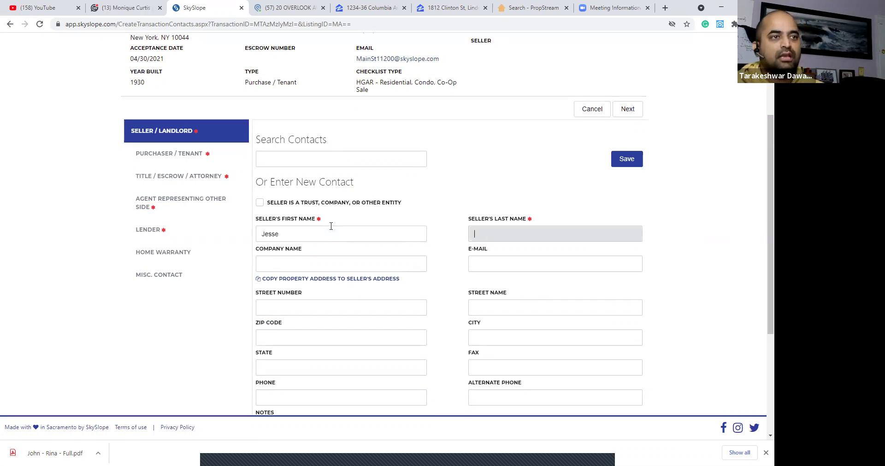
pyautogui.press('BackSpace')
pyautogui.press('BackSpace')
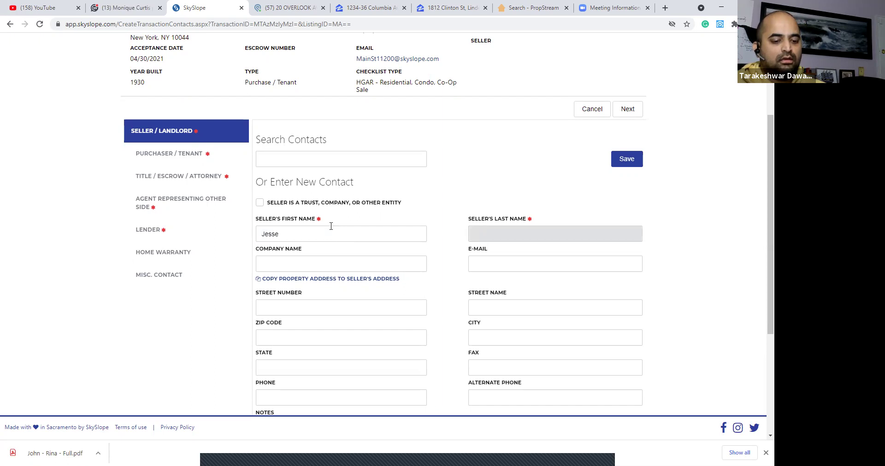
pyautogui.press('Tab')
pyautogui.press('Tab')
pyautogui.press('Tab')
pyautogui.press('Tab')
pyautogui.press('Tab')
pyautogui.scroll(-4, 346, 231)
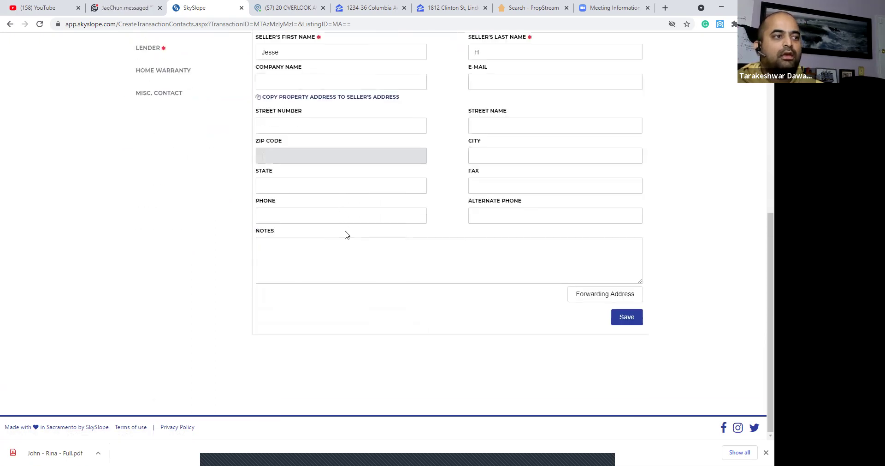
pyautogui.click(638, 323)
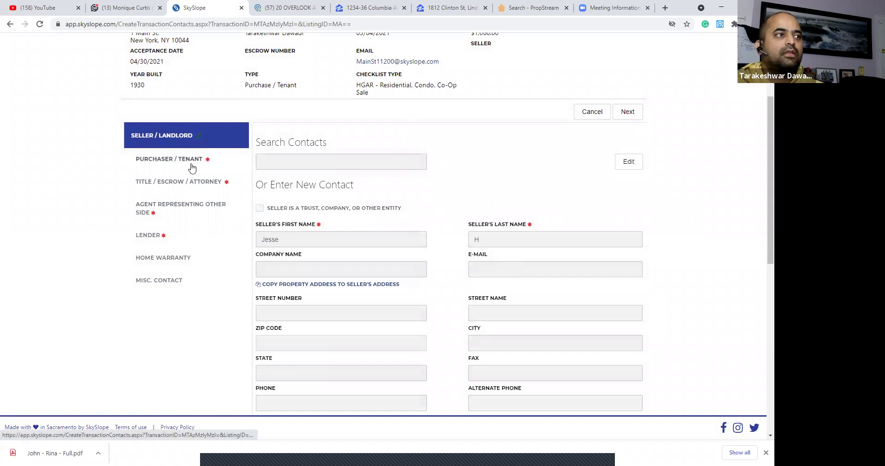
# Save the Purchaser/Tenant contact with the buyer's first name and a placeholder phone number.
pyautogui.click(190, 165)
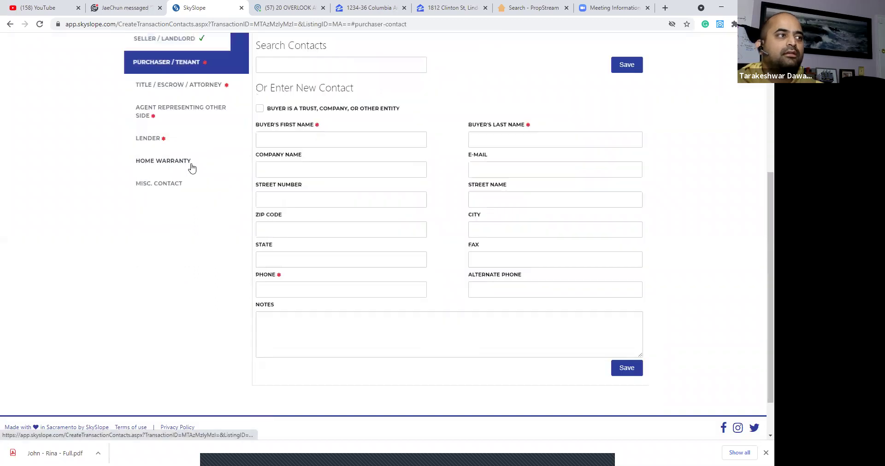
pyautogui.click(302, 141)
pyautogui.write('John')
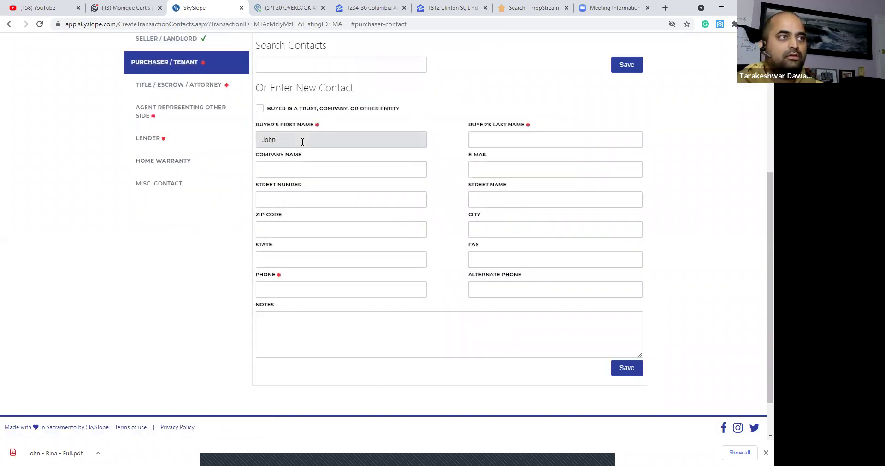
pyautogui.press('Tab')
pyautogui.press('Tab')
pyautogui.press('Tab')
pyautogui.press('Tab')
pyautogui.press('Tab')
pyautogui.press('Tab')
pyautogui.press('Tab')
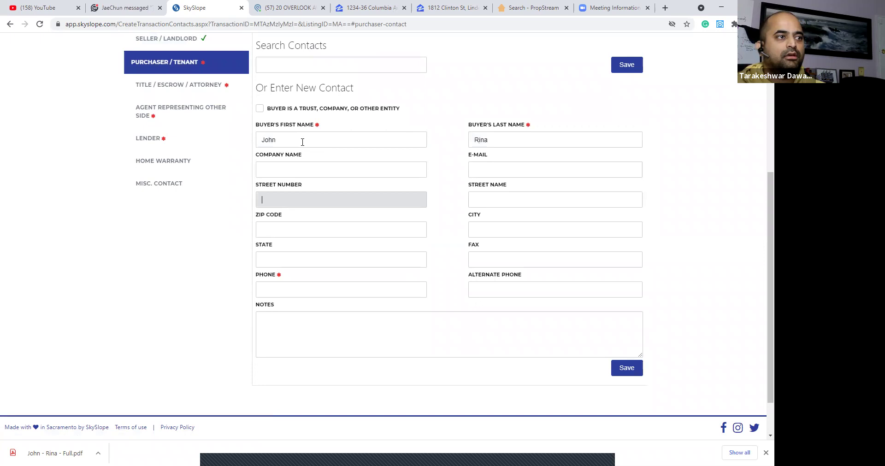
pyautogui.hotkey('shift', 'Tab')
pyautogui.write('0000000000')
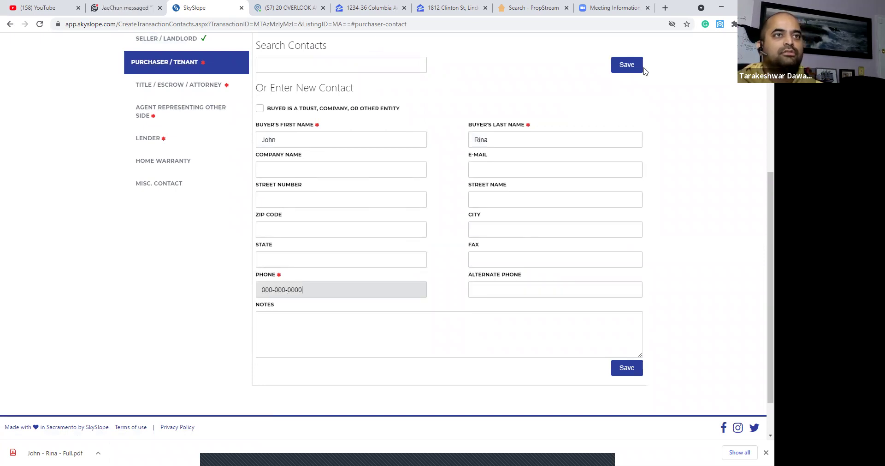
pyautogui.click(623, 65)
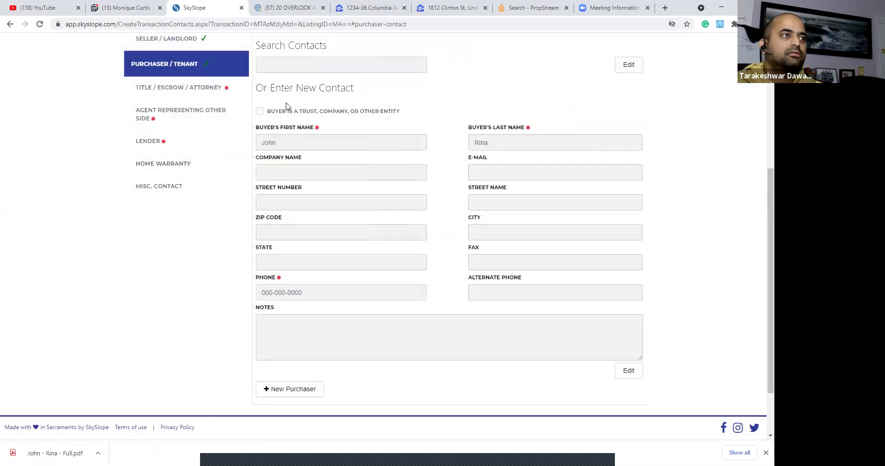
# Fill the Title/Escrow/Attorney contact with placeholder 'none' names and a placeholder phone number.
pyautogui.click(188, 84)
pyautogui.click(358, 144)
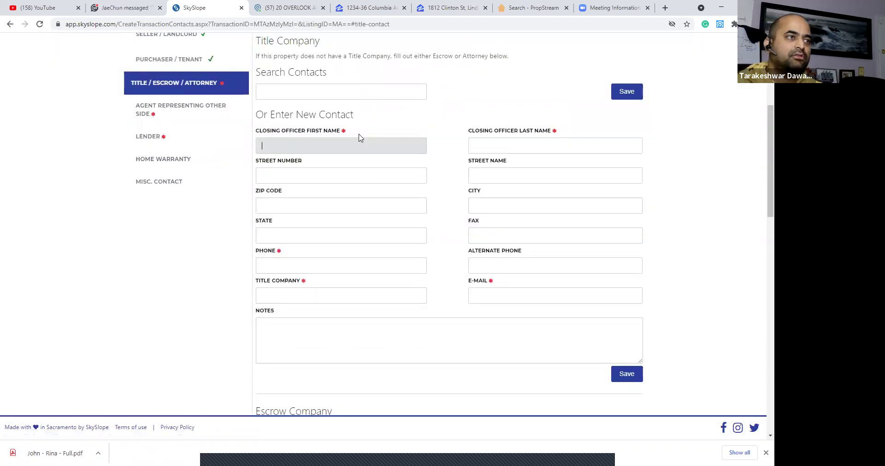
pyautogui.press('Tab')
pyautogui.write('non')
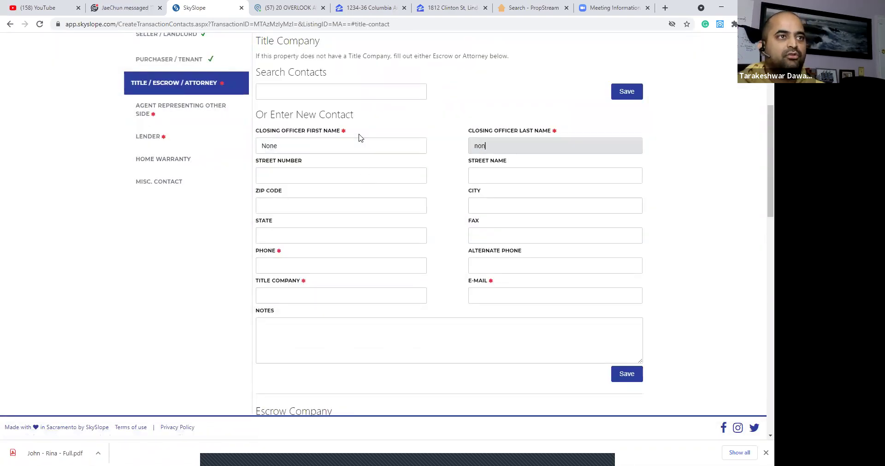
pyautogui.write('e')
pyautogui.press('Tab')
pyautogui.press('Tab')
pyautogui.press('Tab')
pyautogui.press('Tab')
pyautogui.press('Tab')
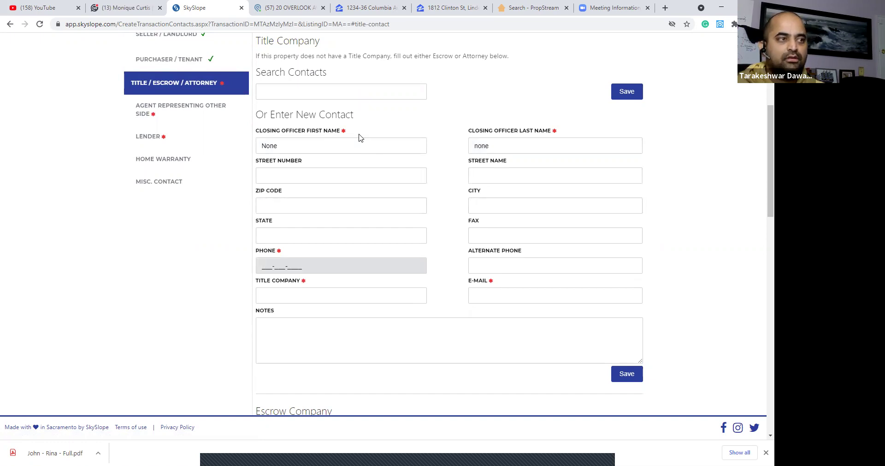
pyautogui.write('000000000000')
pyautogui.press('Tab')
pyautogui.write('none')
pyautogui.press('Tab')
# Correct the title contact's placeholder e-mail to a valid address format and save the contact.
pyautogui.write('none')
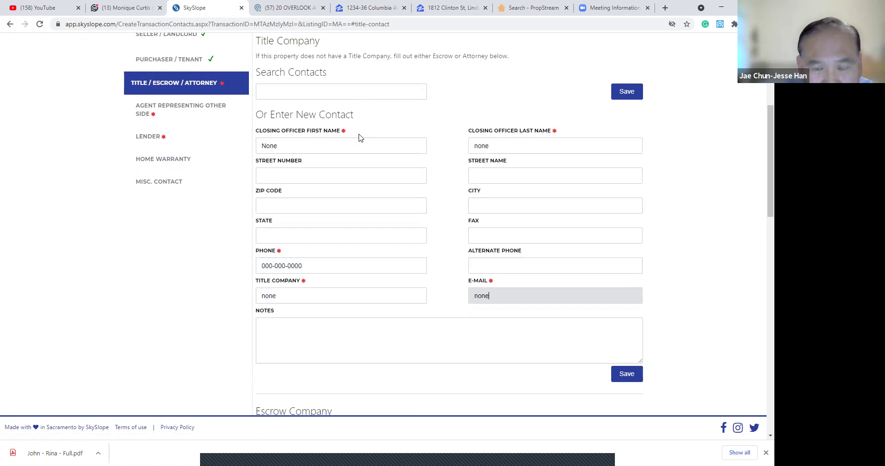
pyautogui.write('#')
pyautogui.write('none.com')
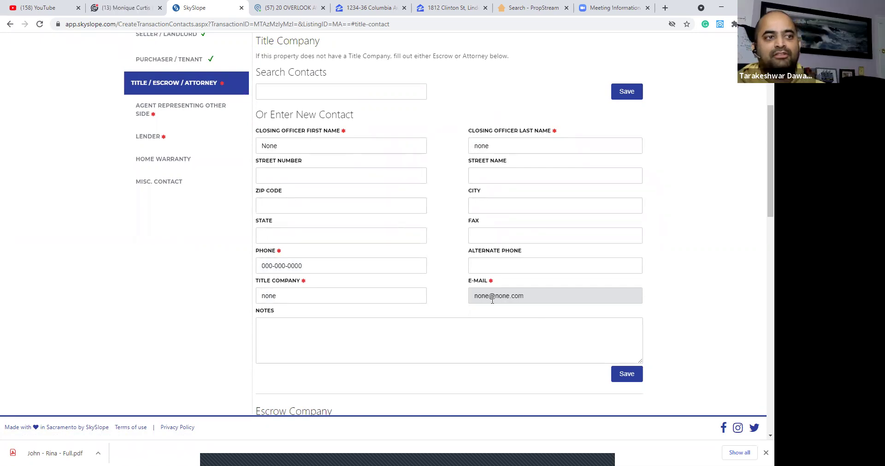
pyautogui.hotkey('ctrl', 'shift', 'Left')
pyautogui.hotkey('ctrl', 'shift', 'Left')
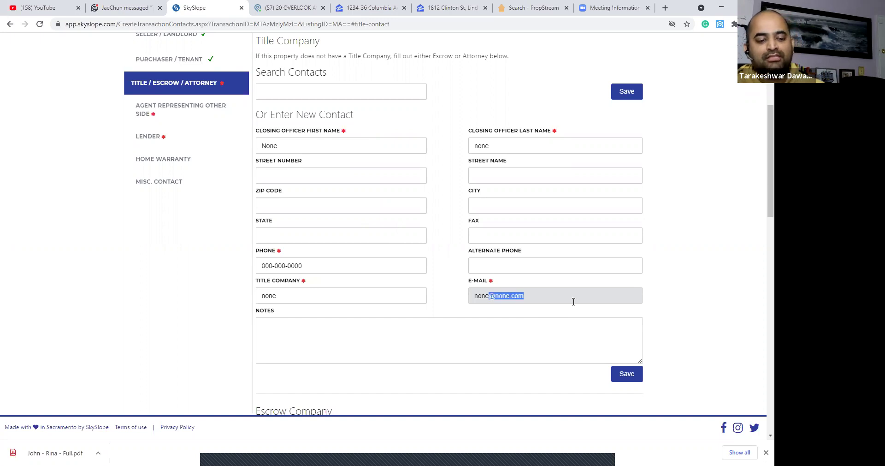
pyautogui.press('BackSpace')
pyautogui.click(634, 373)
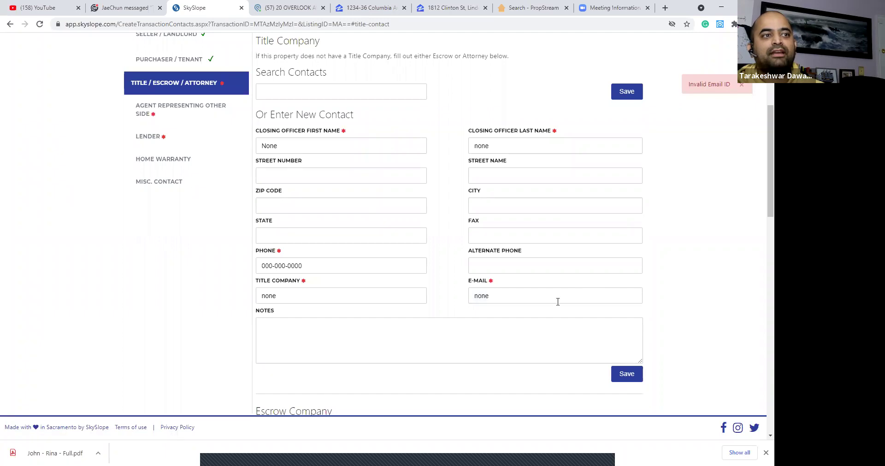
pyautogui.click(558, 301)
pyautogui.write('@none.com')
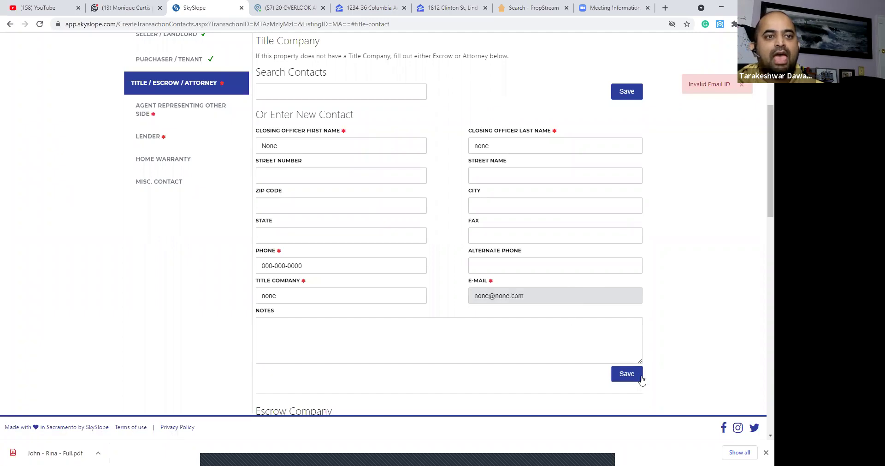
pyautogui.click(634, 373)
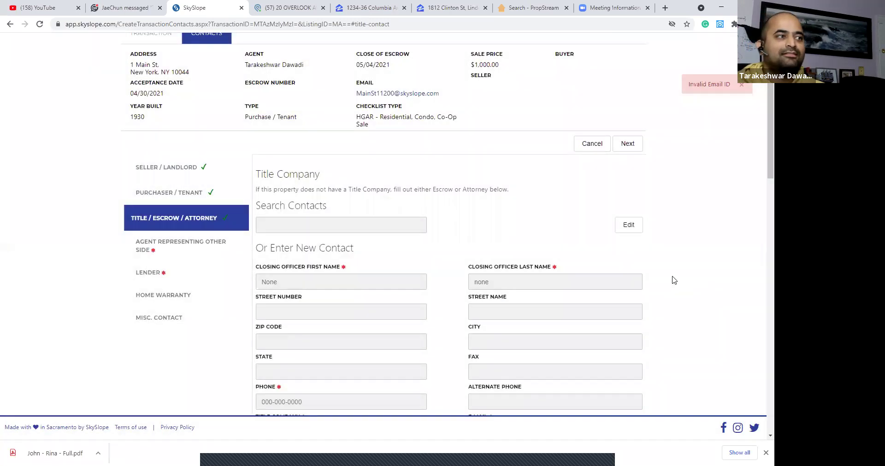
pyautogui.click(175, 245)
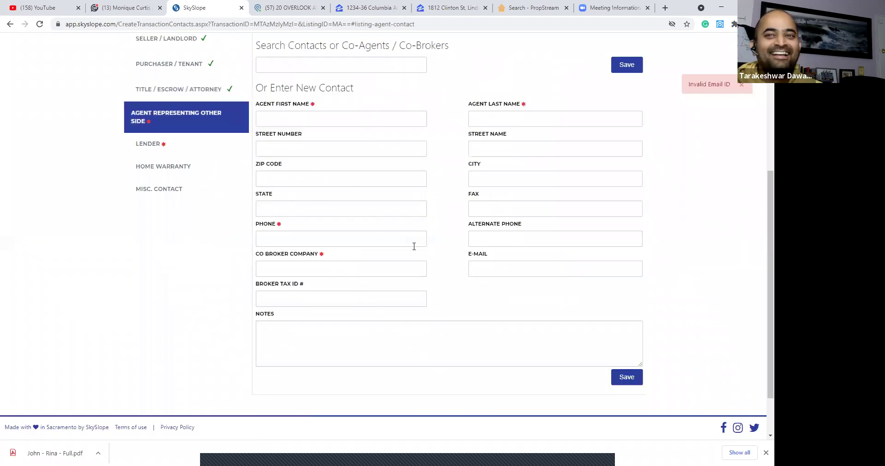
# Save the other-side agent contact with placeholder name, phone and co-broker company.
pyautogui.click(345, 121)
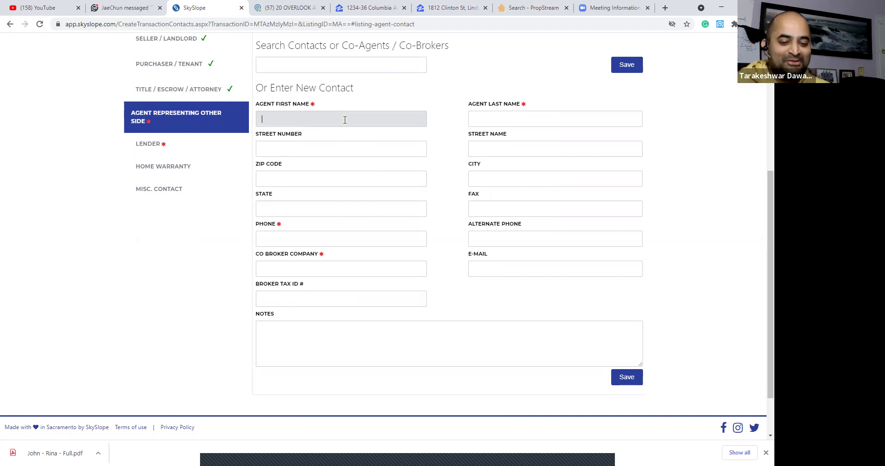
pyautogui.write('John')
pyautogui.press('Tab')
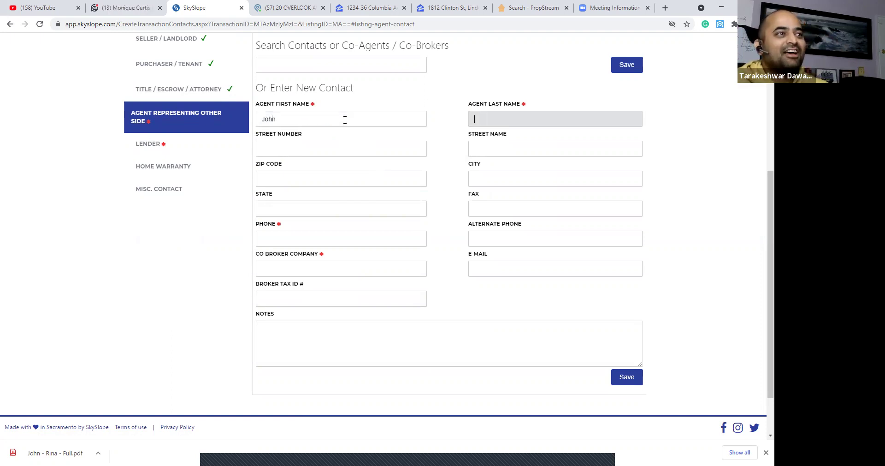
pyautogui.hotkey('shift', 'Tab')
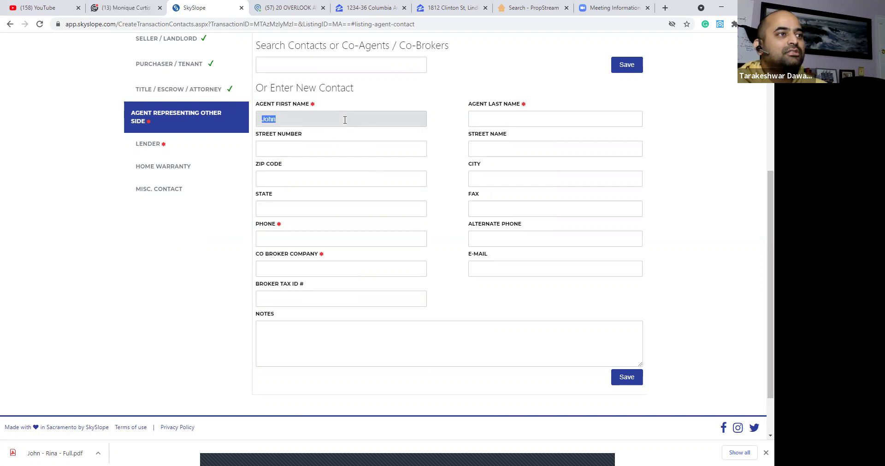
pyautogui.write('NOn')
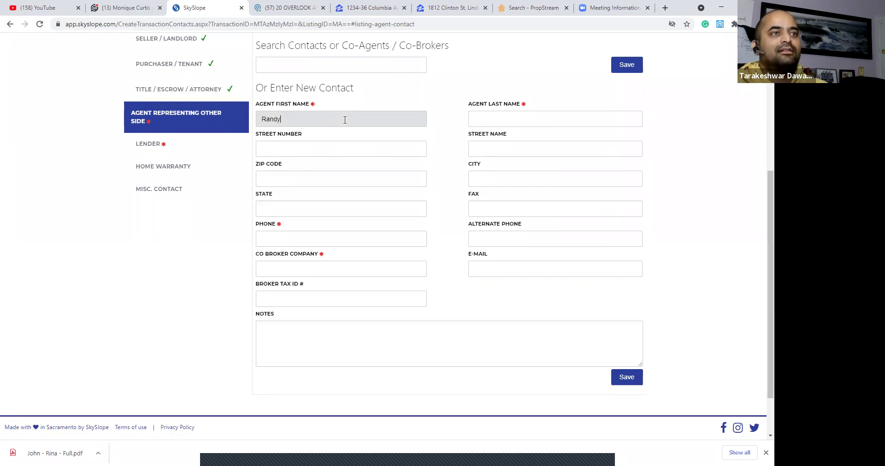
pyautogui.press('Tab')
pyautogui.write('W')
pyautogui.press('Tab')
pyautogui.press('Tab')
pyautogui.press('Tab')
pyautogui.press('Tab')
pyautogui.press('Tab')
pyautogui.press('Tab')
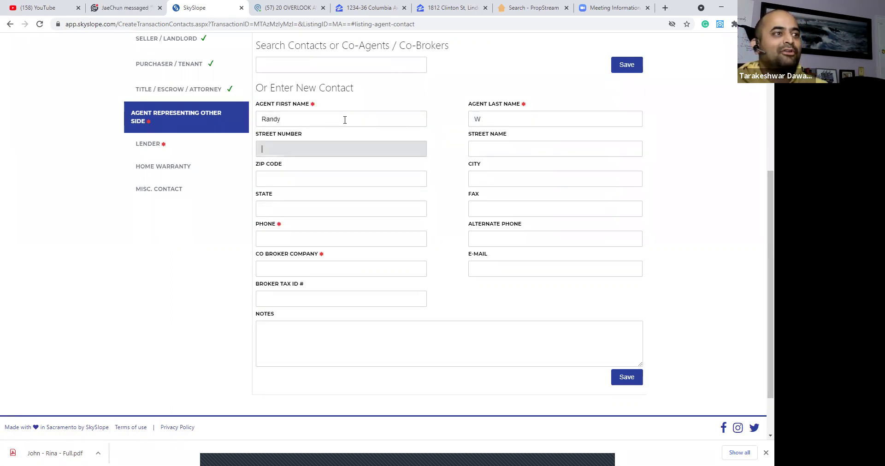
pyautogui.write('000-000-000')
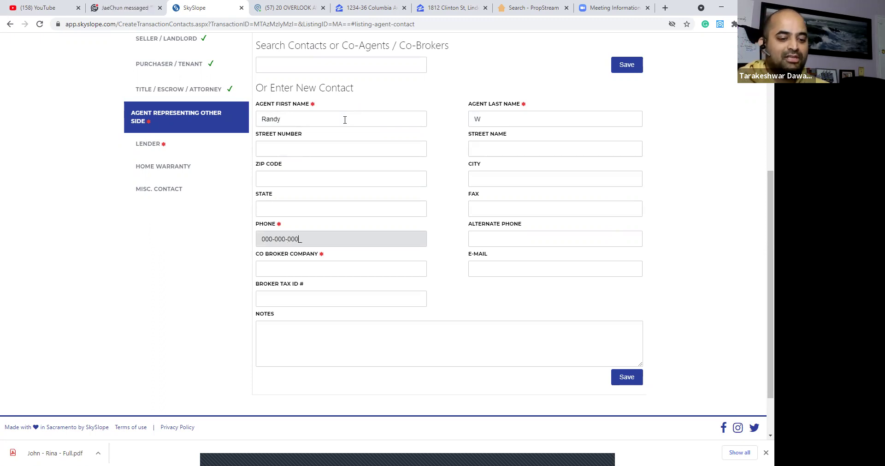
pyautogui.press('Tab')
pyautogui.press('Tab')
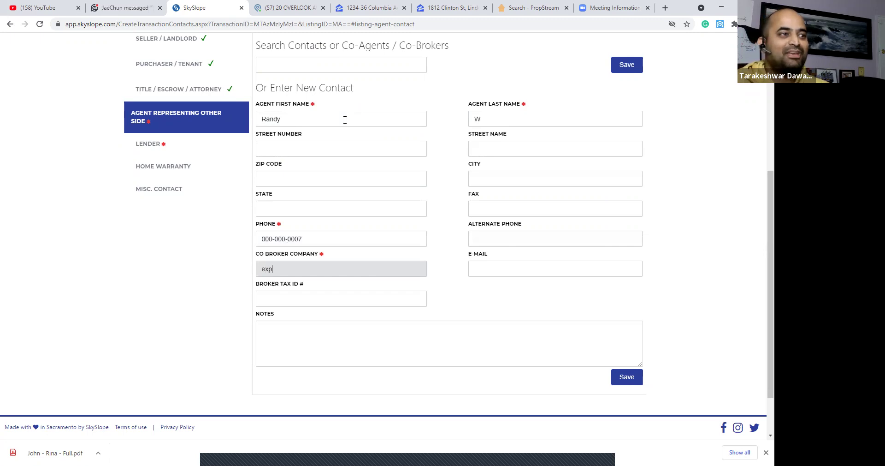
pyautogui.press('BackSpace')
pyautogui.press('BackSpace')
pyautogui.press('BackSpace')
pyautogui.write('ealty')
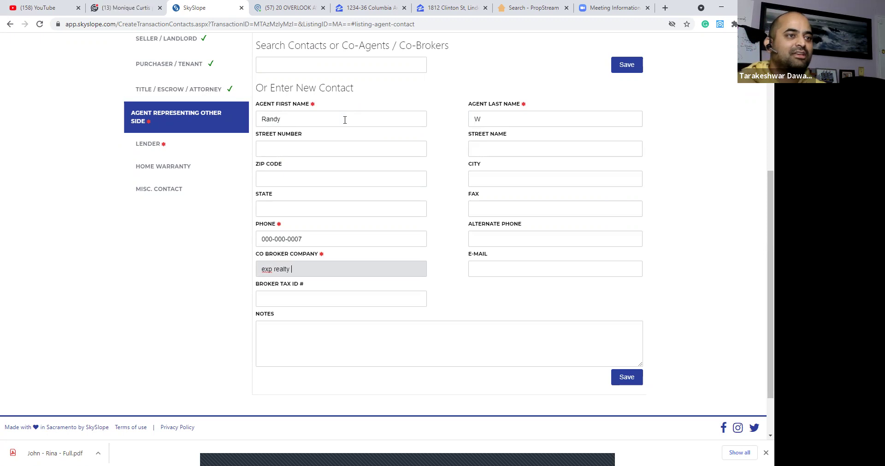
pyautogui.click(627, 65)
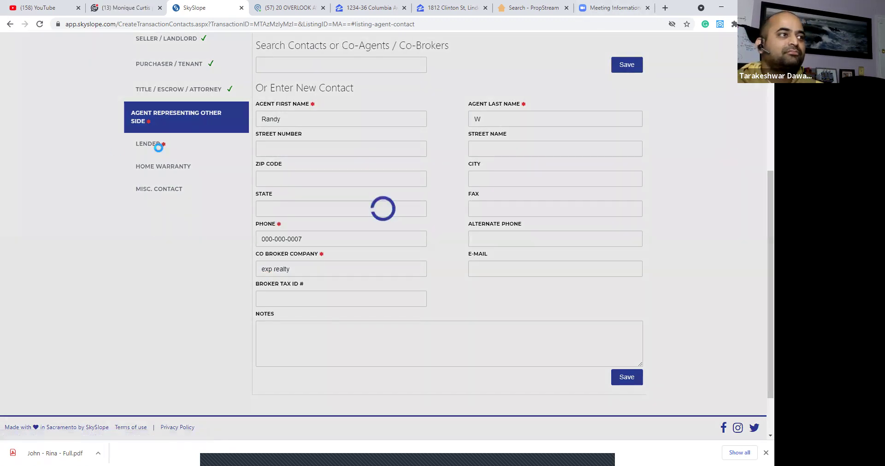
# Mark the lender as N/A Cash Deal and submit the contacts.
pyautogui.click(164, 311)
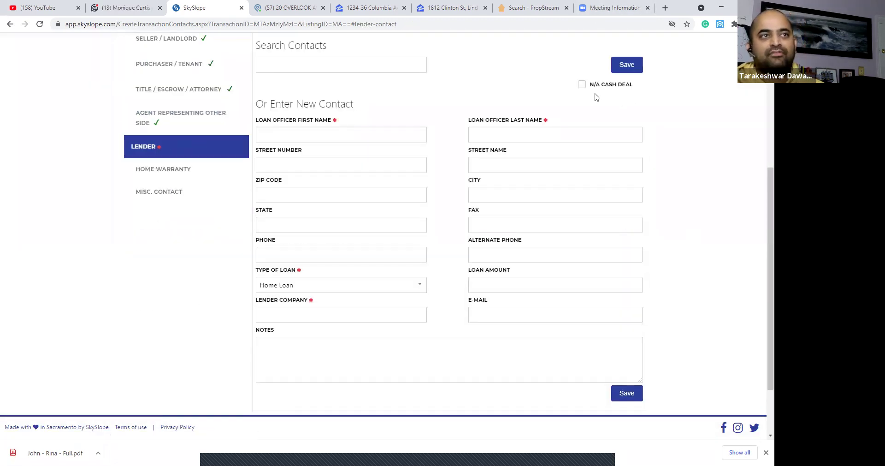
pyautogui.click(582, 84)
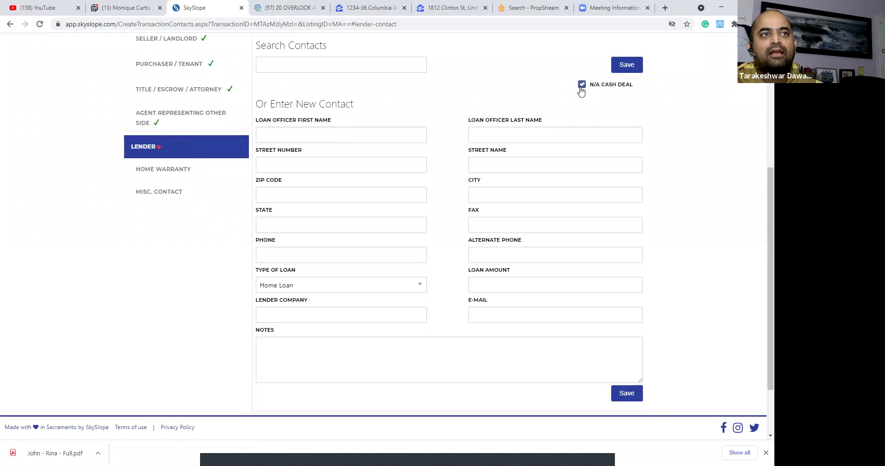
pyautogui.click(628, 66)
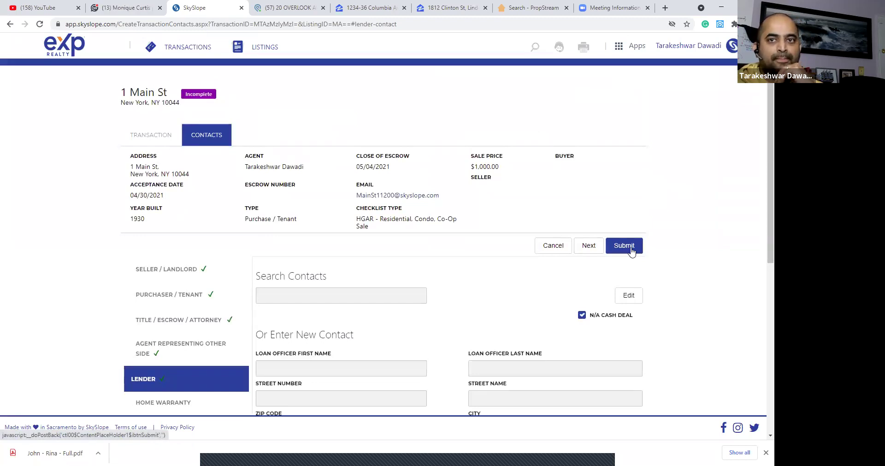
pyautogui.click(631, 249)
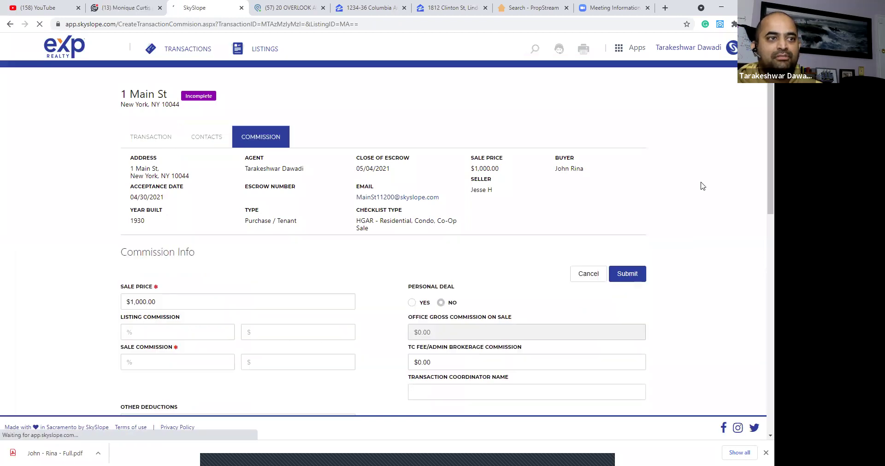
# Enter 50.00 as both the listing and sale commission percentages.
pyautogui.scroll(-3, 709, 266)
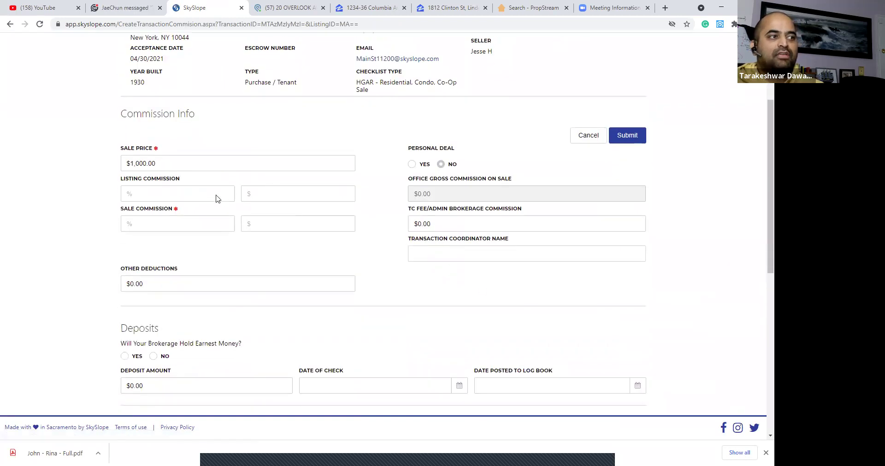
pyautogui.write('100')
pyautogui.click(168, 224)
pyautogui.click(170, 222)
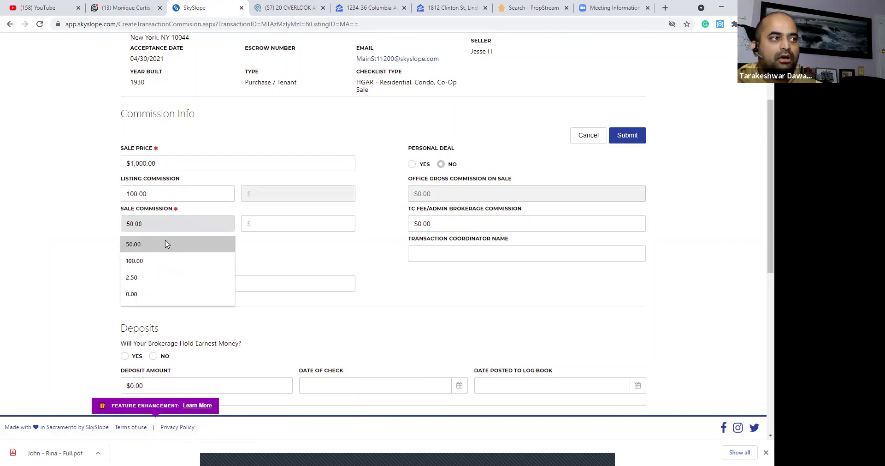
pyautogui.click(166, 243)
pyautogui.click(171, 194)
pyautogui.write('50')
pyautogui.press('Tab')
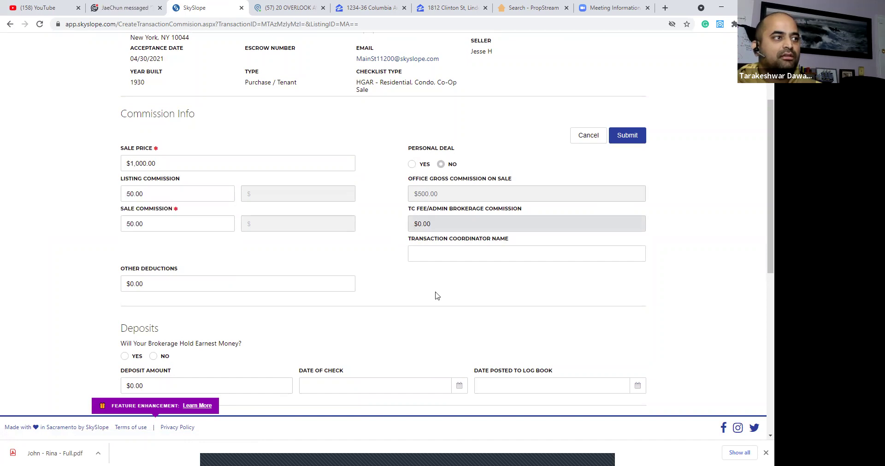
pyautogui.click(444, 295)
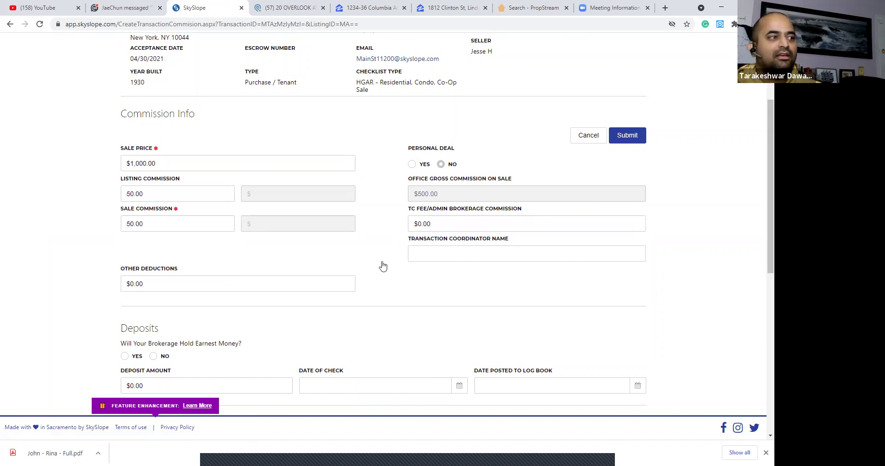
# Set Referral Type to No Referral and submit the commission info.
pyautogui.scroll(-5, 178, 229)
pyautogui.click(144, 230)
pyautogui.click(147, 284)
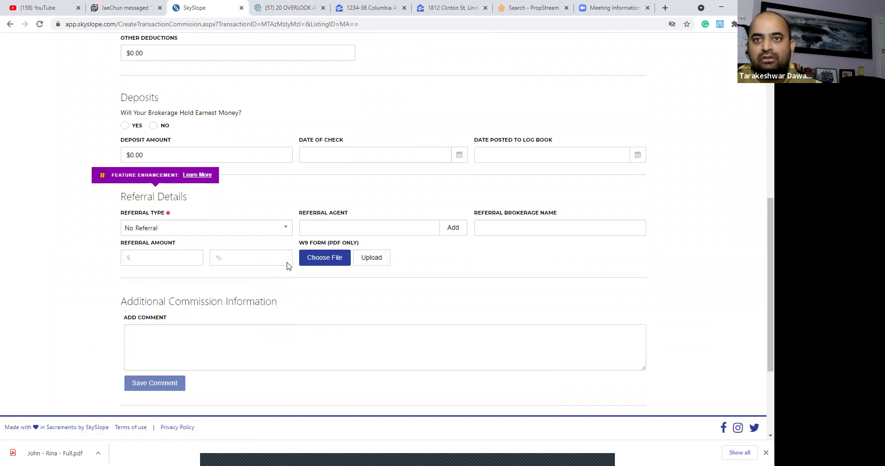
pyautogui.scroll(6, 646, 290)
pyautogui.click(632, 182)
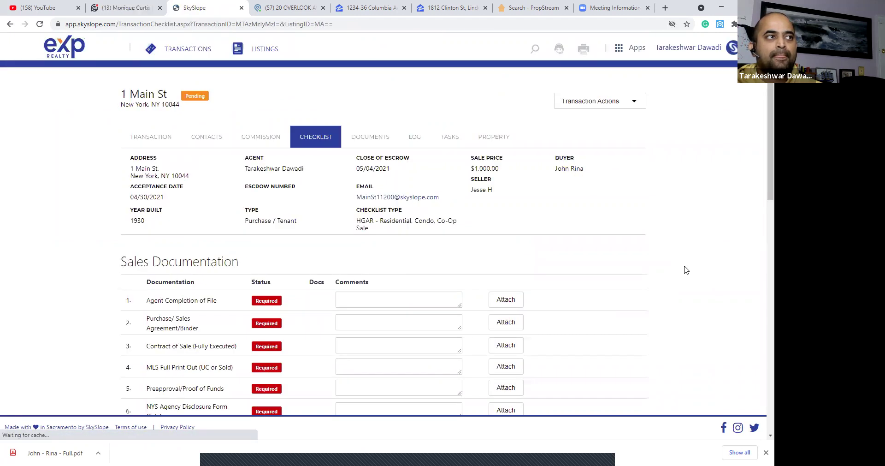
# Upload the full transaction PDF from Downloads to Documents and open its Split Document dialog.
pyautogui.scroll(-8, 576, 231)
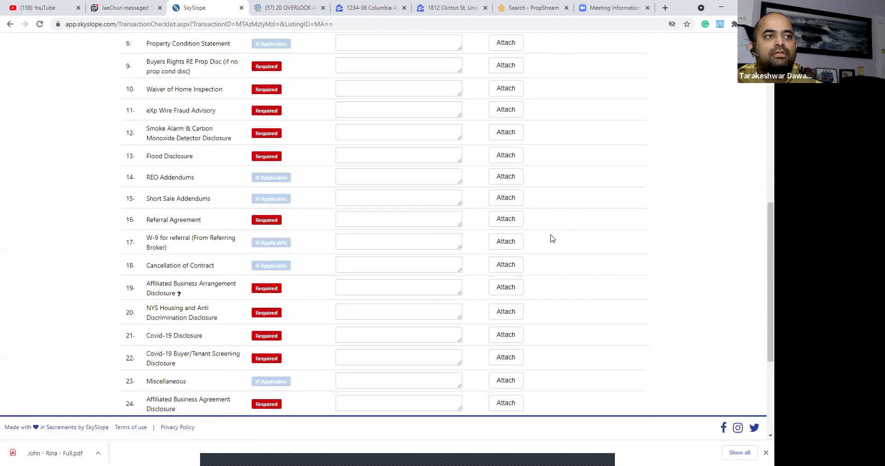
pyautogui.scroll(4, 326, 164)
pyautogui.scroll(-9, 346, 161)
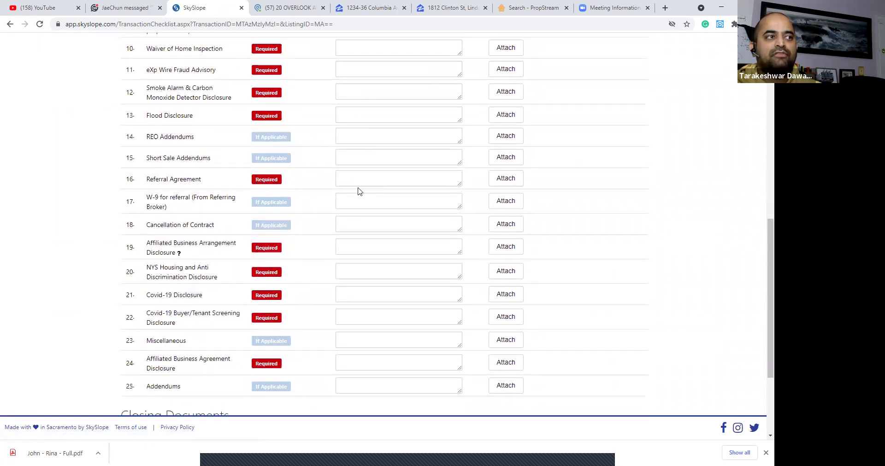
pyautogui.scroll(13, 374, 224)
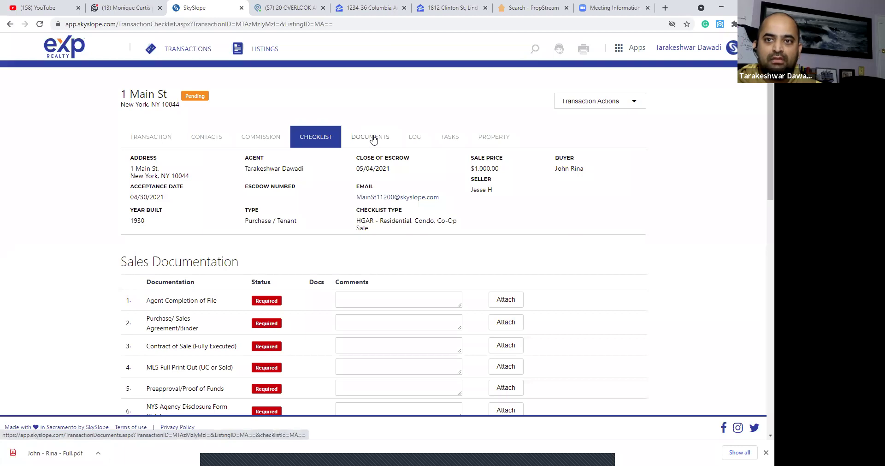
pyautogui.click(374, 137)
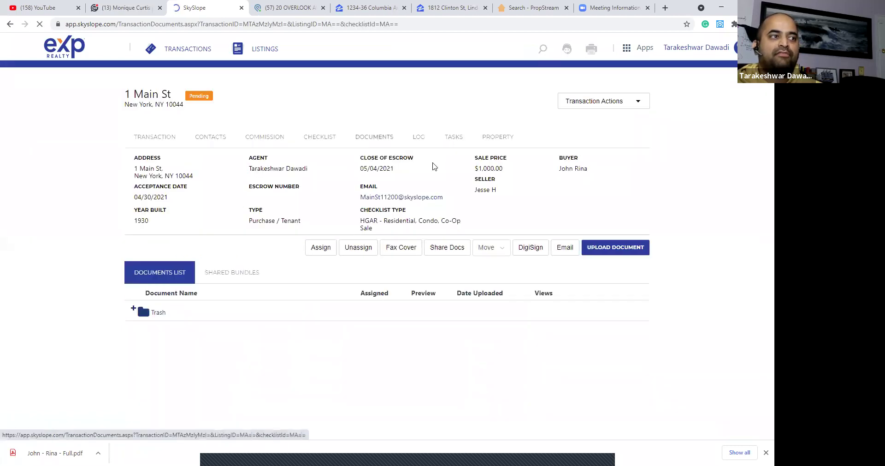
pyautogui.click(595, 310)
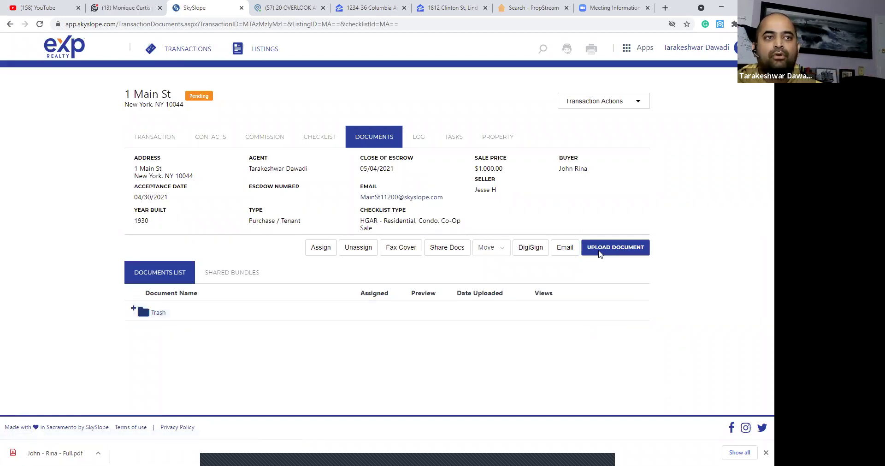
pyautogui.click(600, 254)
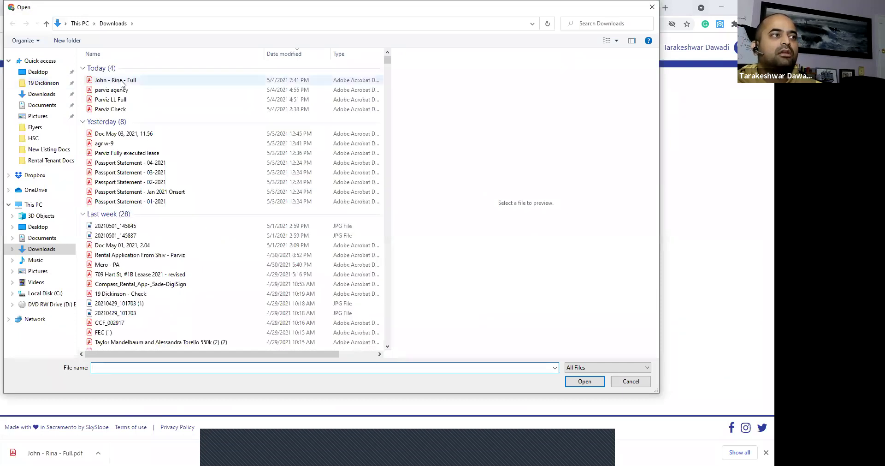
pyautogui.click(121, 81)
pyautogui.click(590, 382)
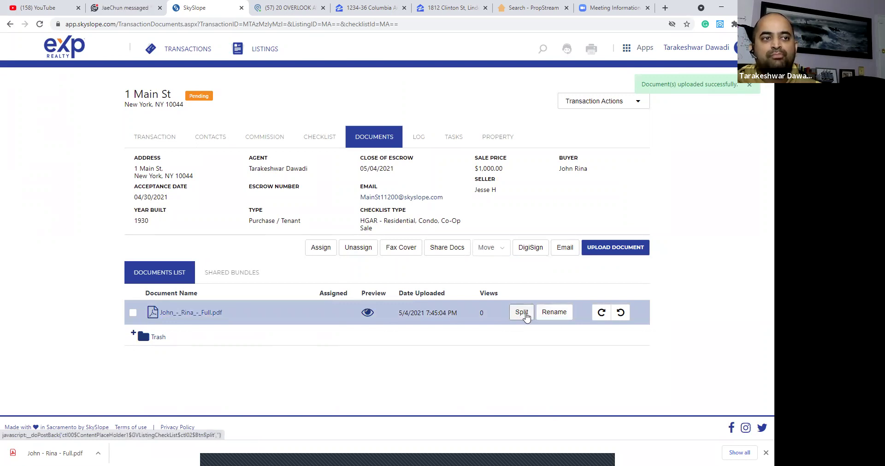
pyautogui.click(526, 314)
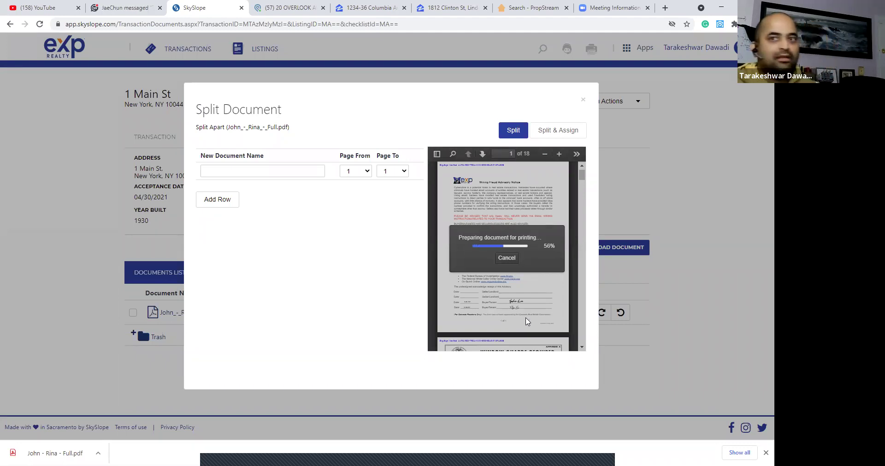
# Name the first split piece eXp Wire Fraud Advisory.
pyautogui.click(513, 260)
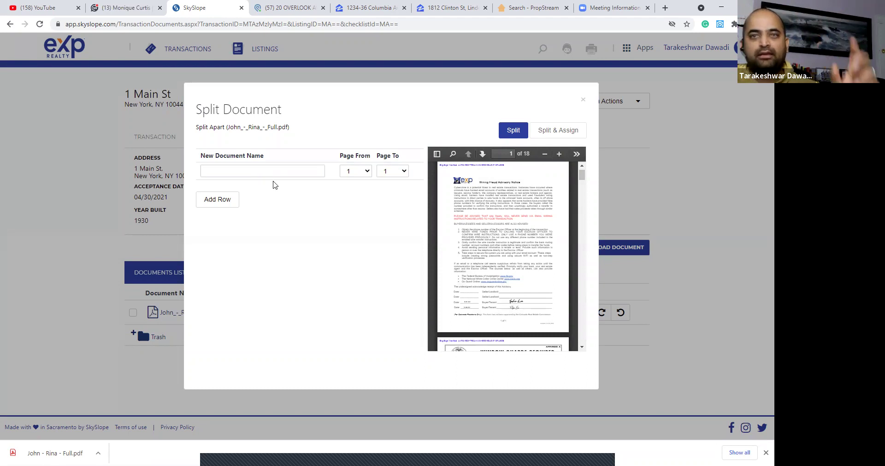
pyautogui.write('wi')
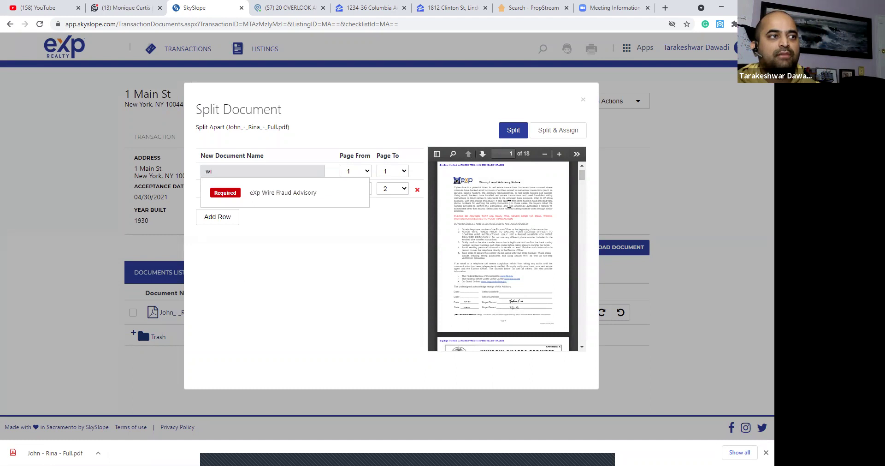
pyautogui.click(324, 199)
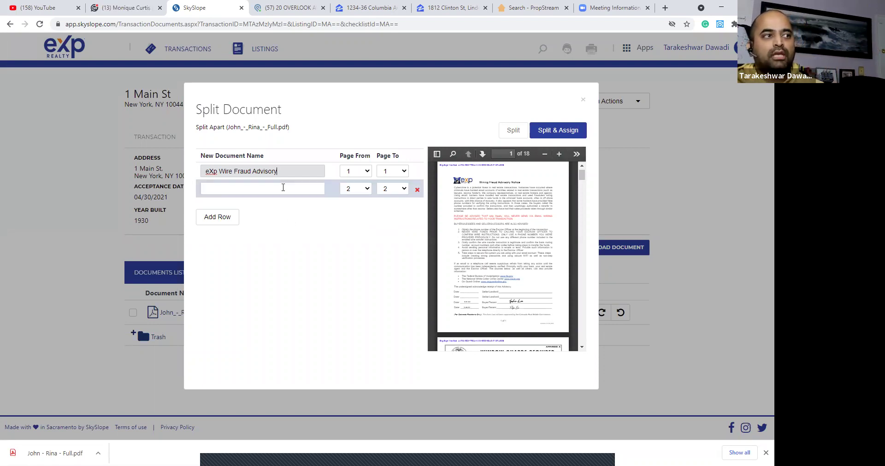
# Browse the document-name suggestions for row 2 and review the PDF preview pages.
pyautogui.click(283, 188)
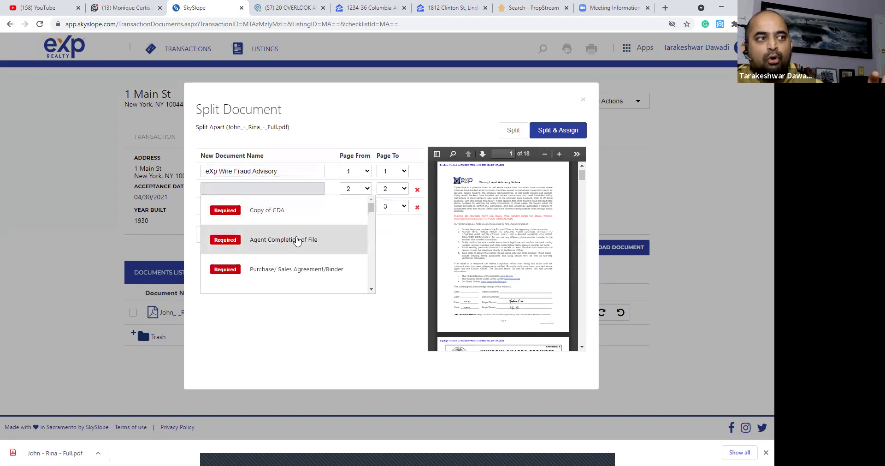
pyautogui.scroll(-1, 347, 288)
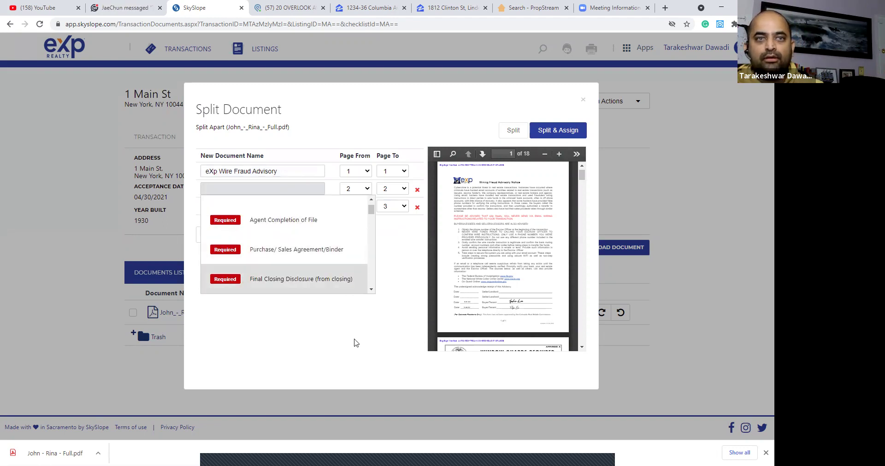
pyautogui.click(362, 339)
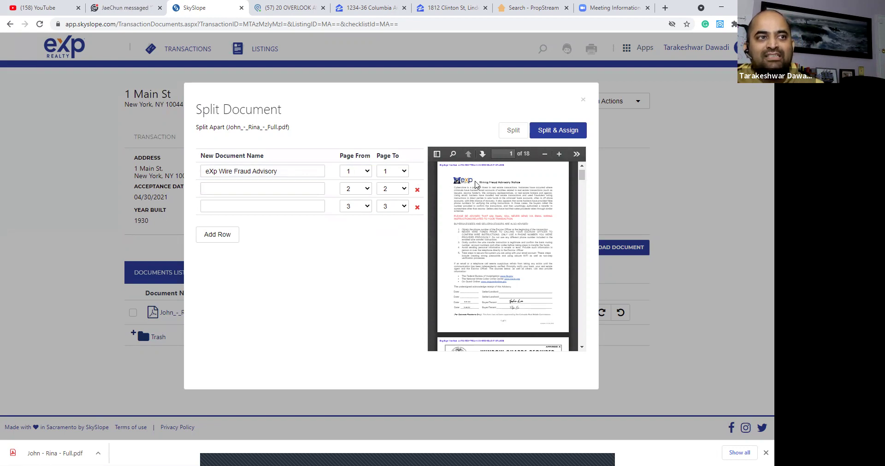
pyautogui.moveTo(482, 181); pyautogui.dragTo(530, 185)
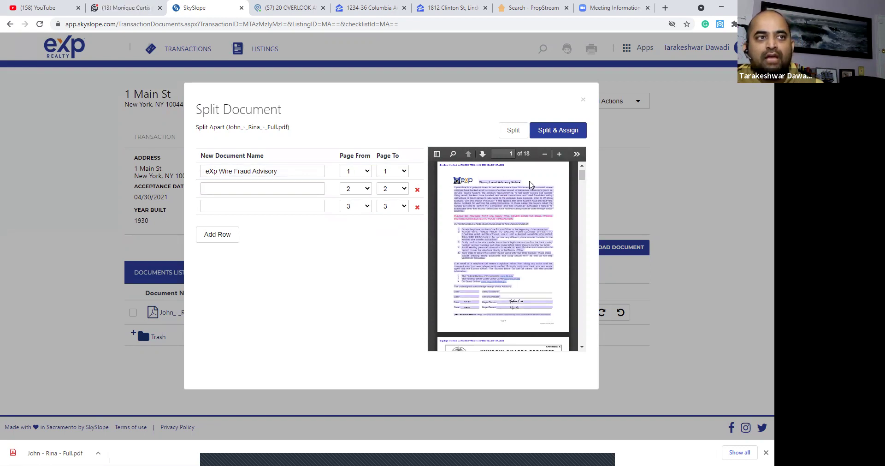
pyautogui.click(529, 188)
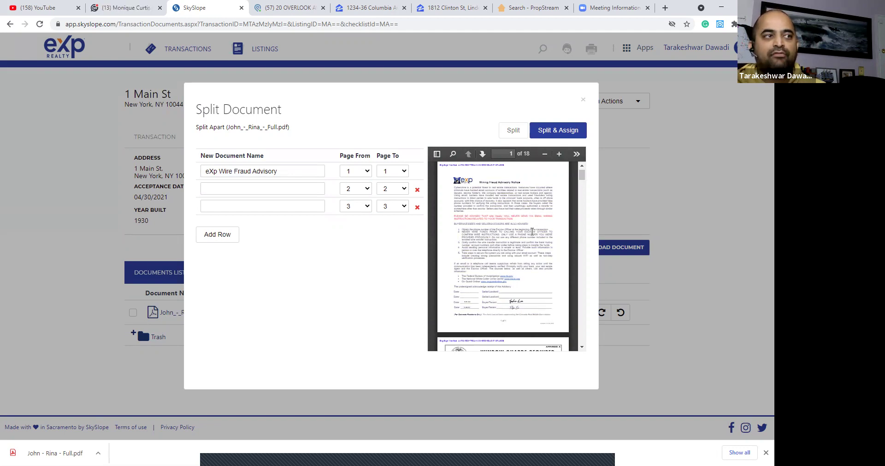
pyautogui.scroll(-5, 530, 230)
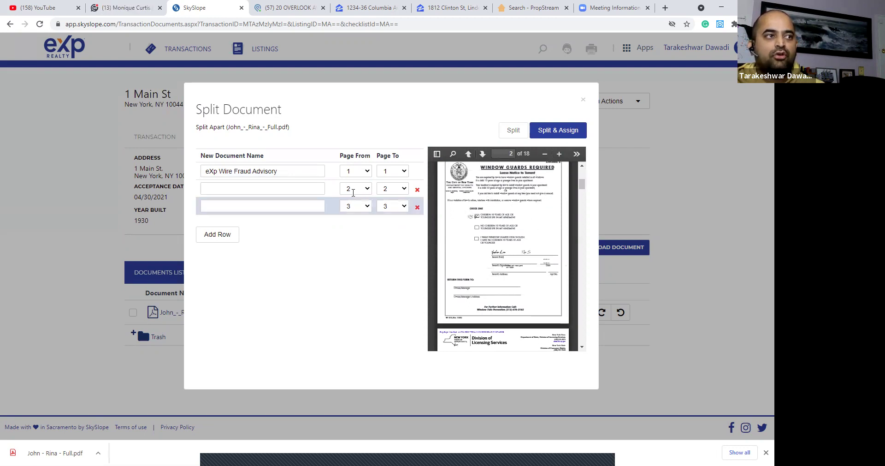
pyautogui.click(307, 187)
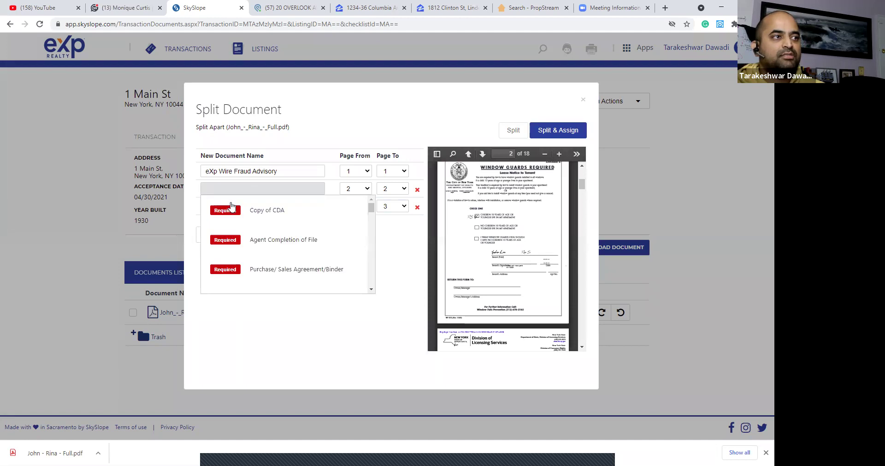
pyautogui.scroll(-3, 306, 217)
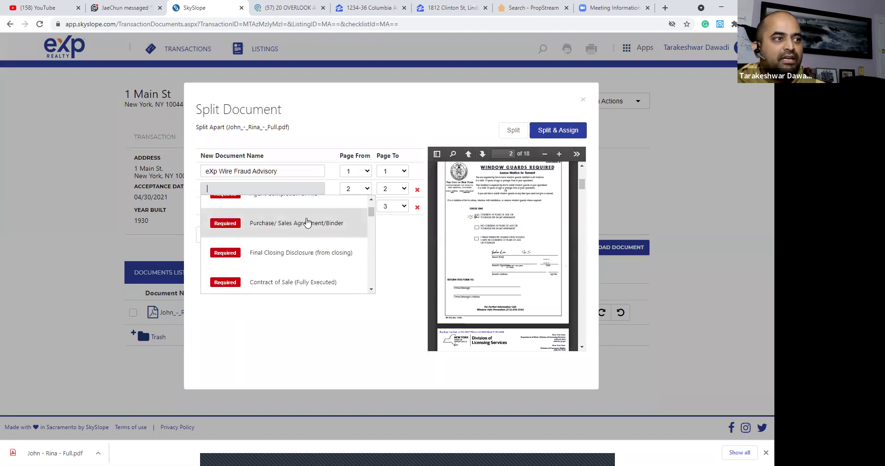
pyautogui.scroll(-5, 308, 224)
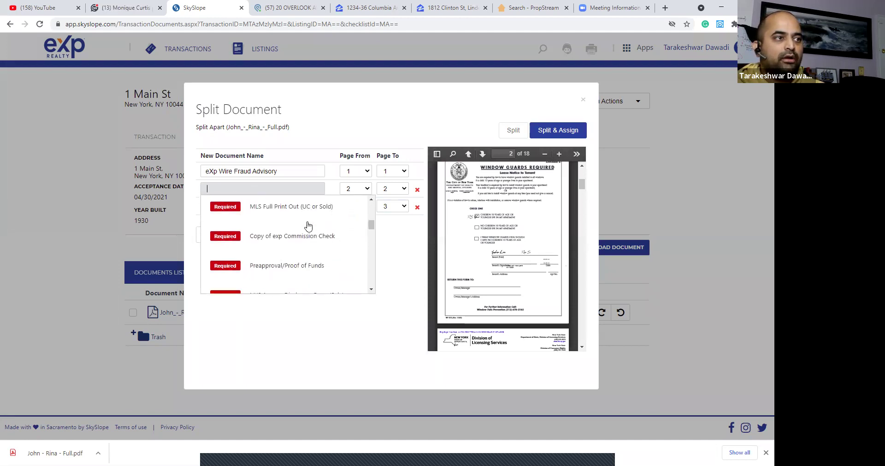
pyautogui.scroll(-5, 308, 224)
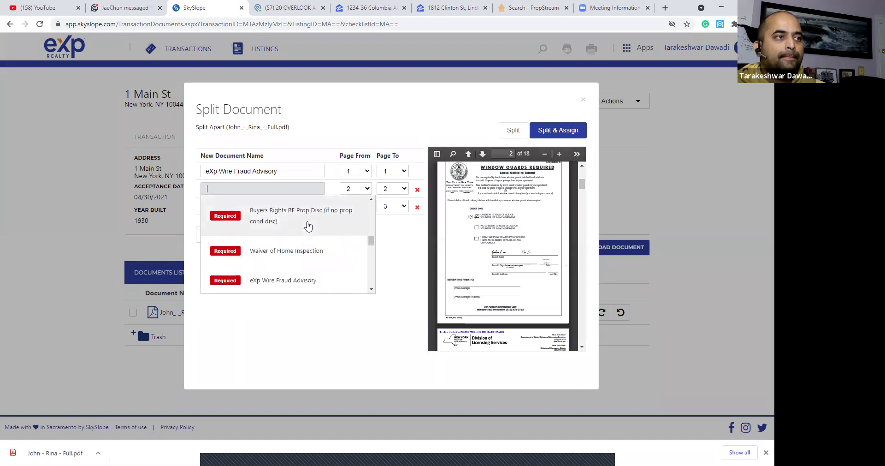
pyautogui.scroll(-5, 308, 225)
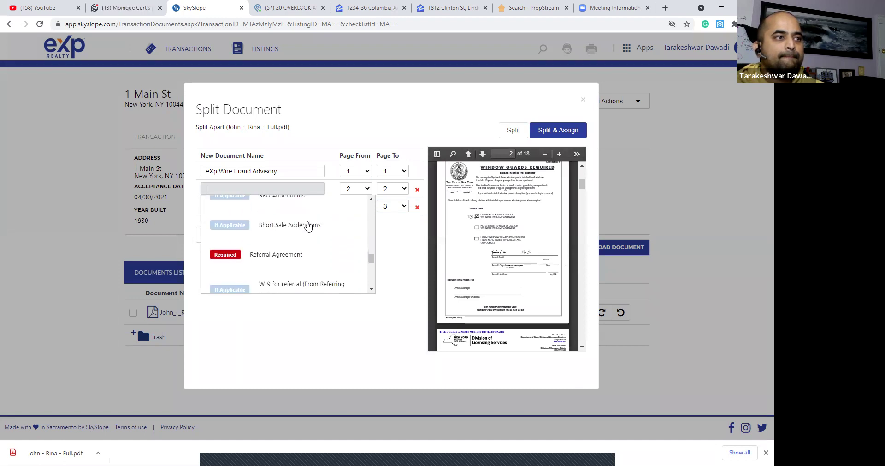
pyautogui.scroll(-5, 308, 225)
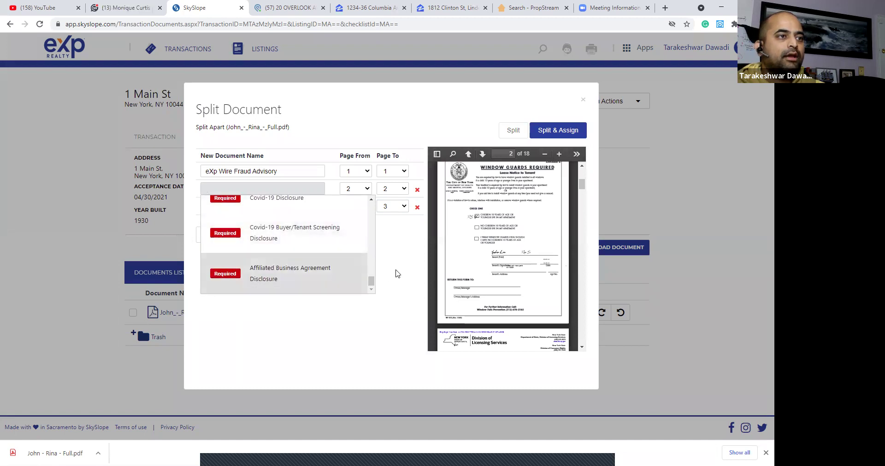
pyautogui.click(396, 271)
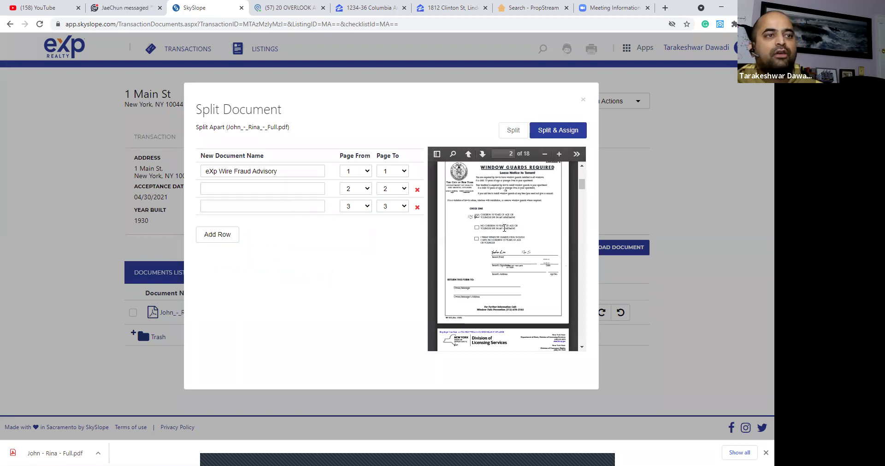
pyautogui.scroll(-5, 514, 234)
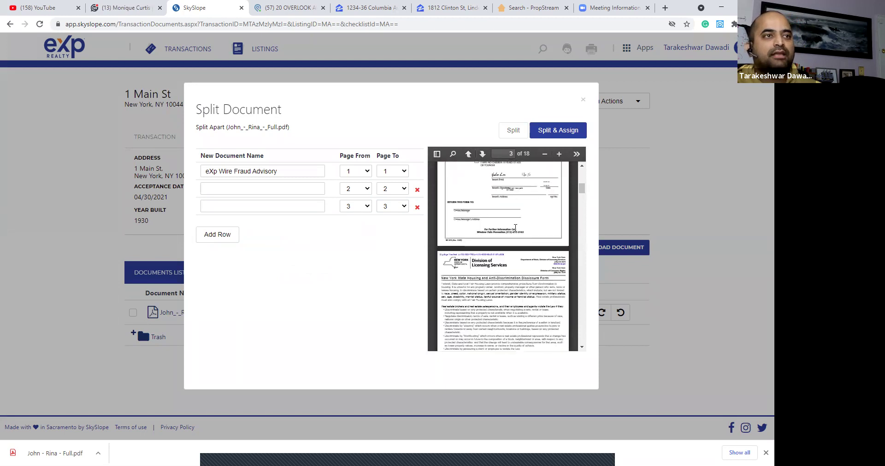
pyautogui.scroll(3, 514, 231)
pyautogui.scroll(-2, 513, 225)
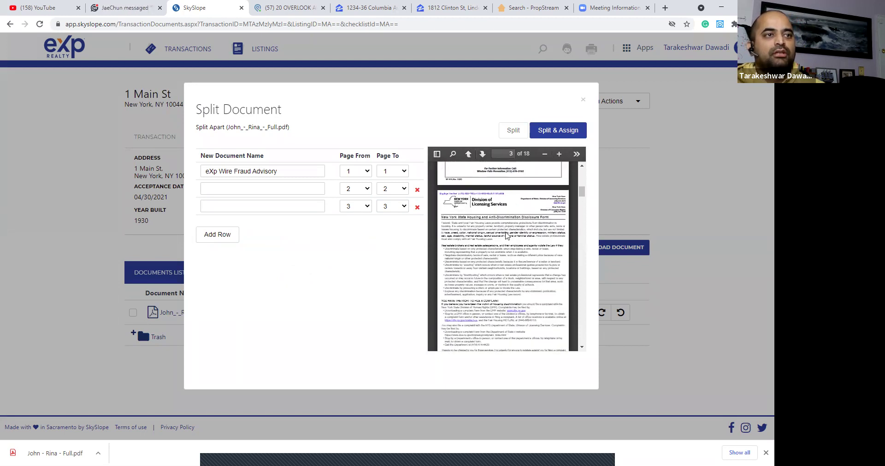
pyautogui.scroll(4, 507, 235)
pyautogui.scroll(-1, 522, 247)
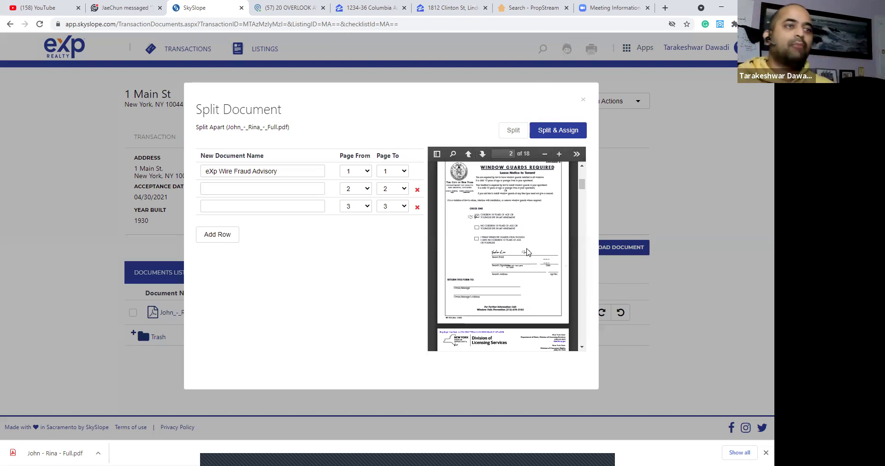
pyautogui.scroll(-5, 500, 220)
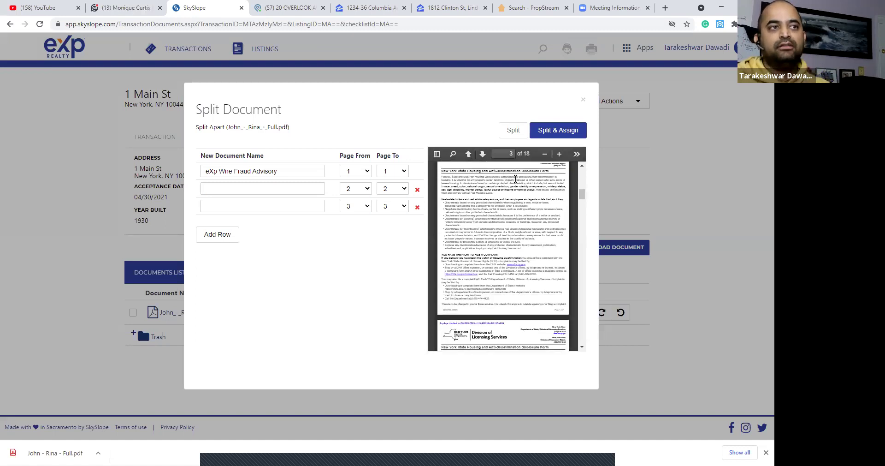
pyautogui.scroll(-3, 516, 178)
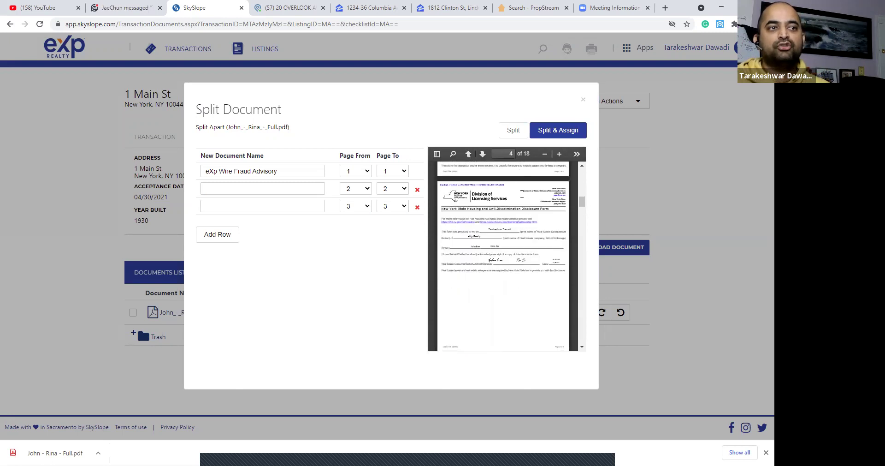
pyautogui.scroll(2, 521, 231)
# Name the second piece NYS Housing and Anti Discrimination Disclosure from the full suggestion list.
pyautogui.click(247, 184)
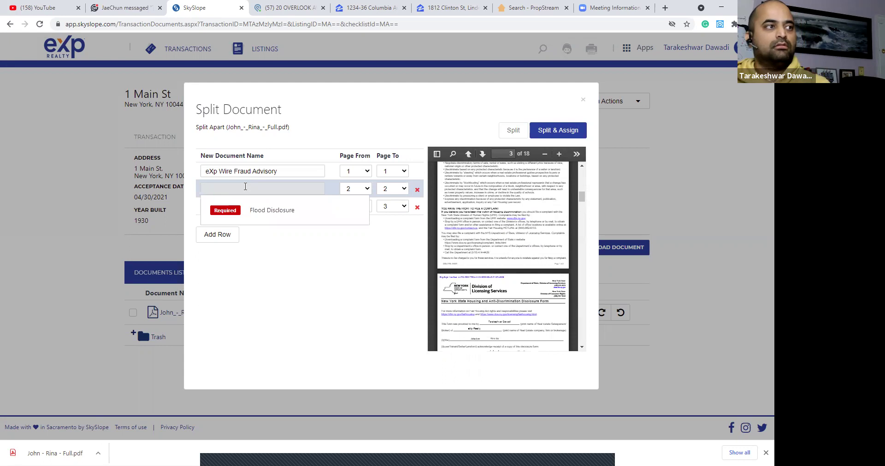
pyautogui.press('BackSpace')
pyautogui.press('BackSpace')
pyautogui.scroll(-5, 318, 224)
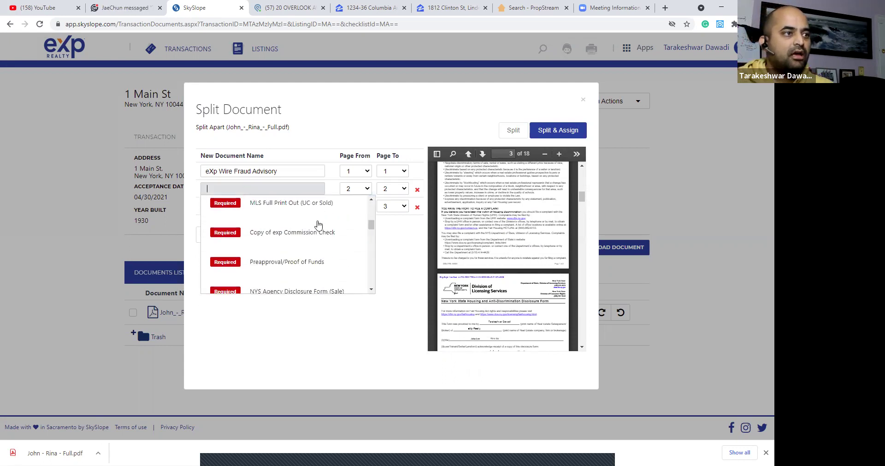
pyautogui.scroll(-2, 317, 224)
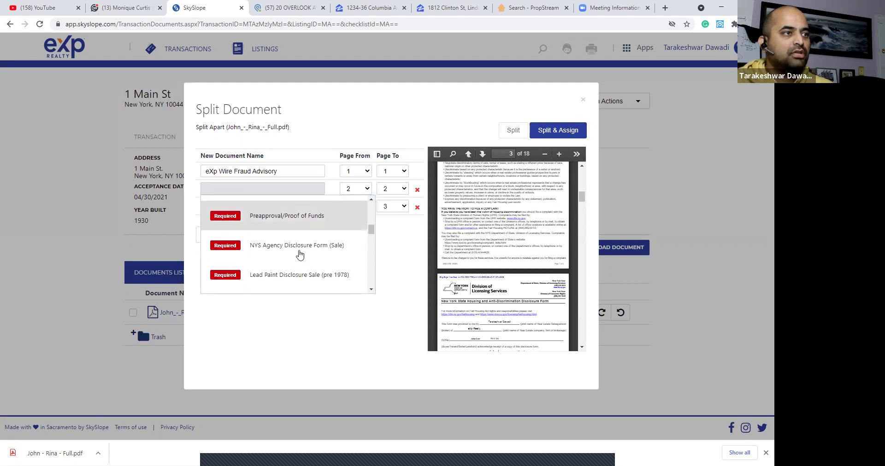
pyautogui.scroll(-3, 300, 254)
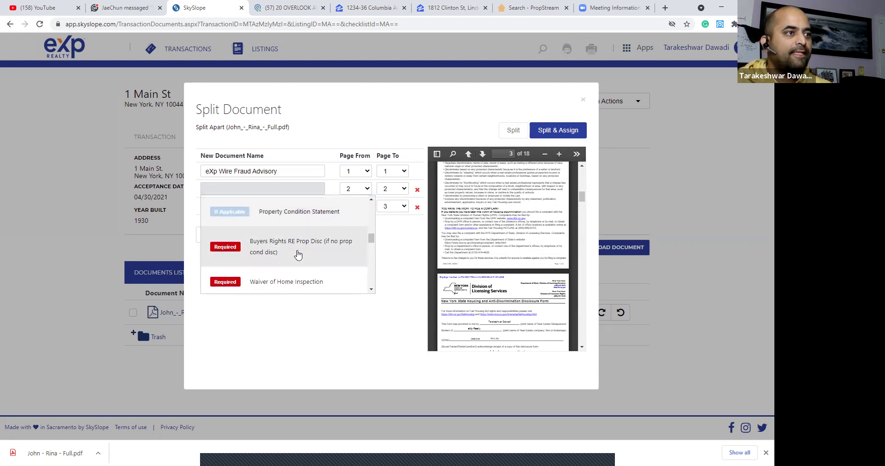
pyautogui.scroll(-6, 297, 255)
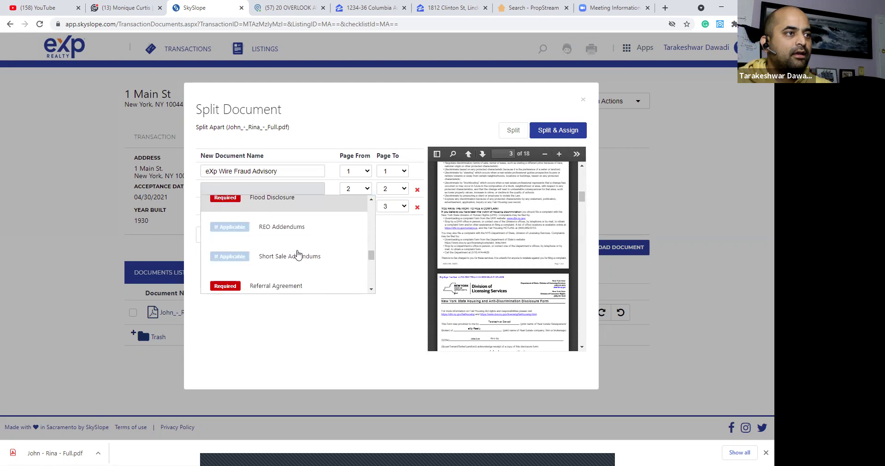
pyautogui.scroll(-6, 297, 254)
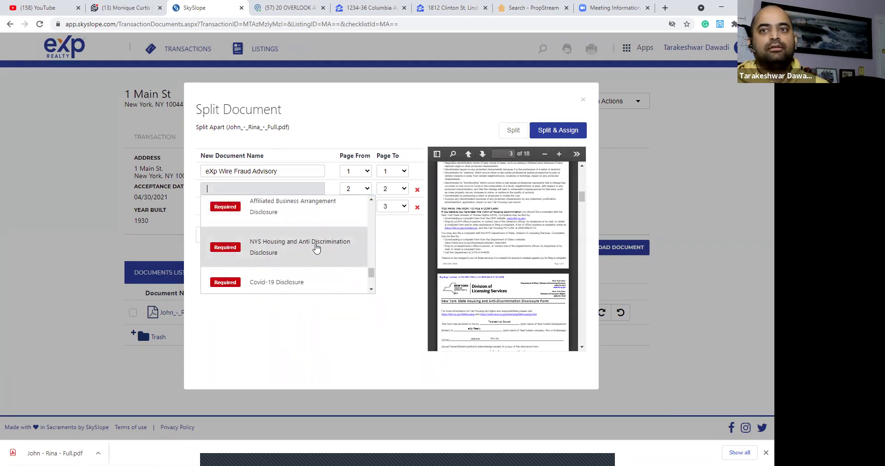
pyautogui.click(317, 247)
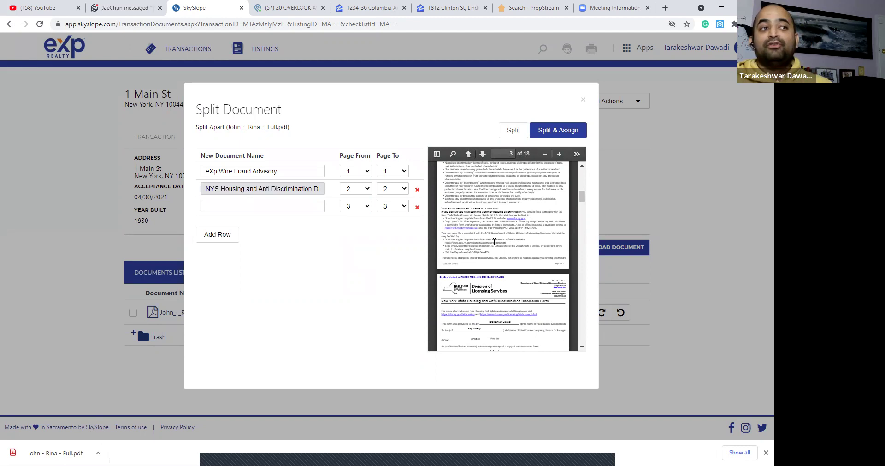
pyautogui.scroll(5, 494, 241)
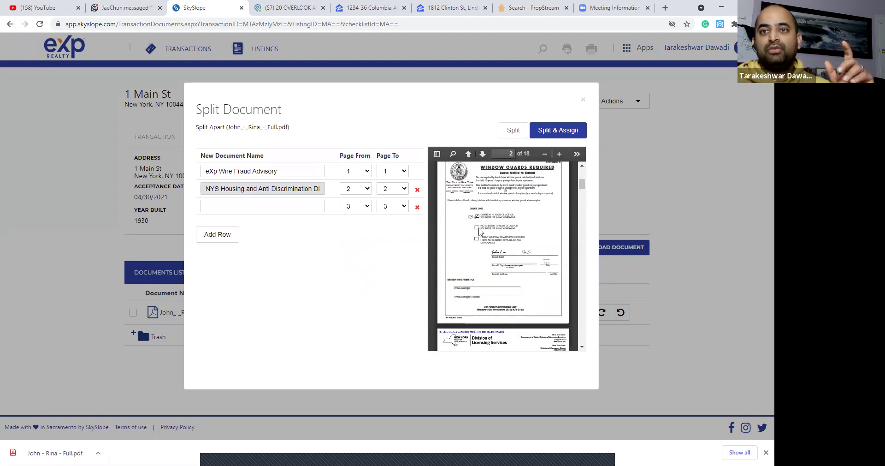
# Set the NYS Housing and Anti Discrimination Disclosure row to span pages 3 through 4.
pyautogui.scroll(-5, 501, 225)
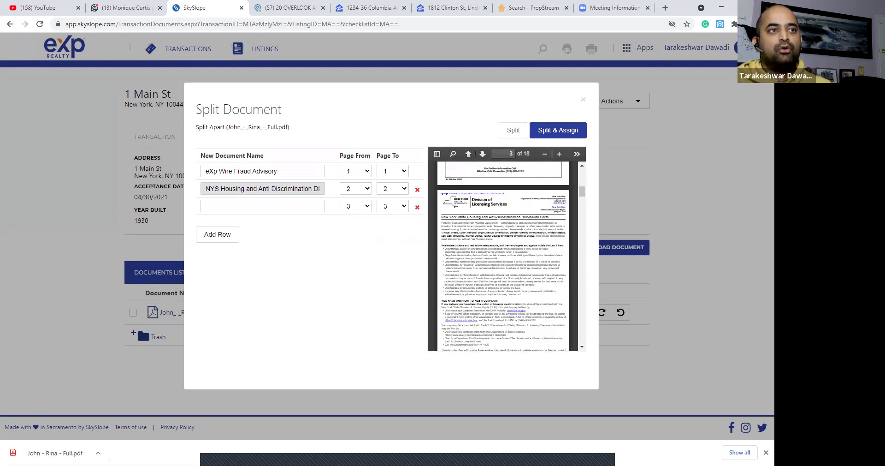
pyautogui.scroll(-3, 516, 186)
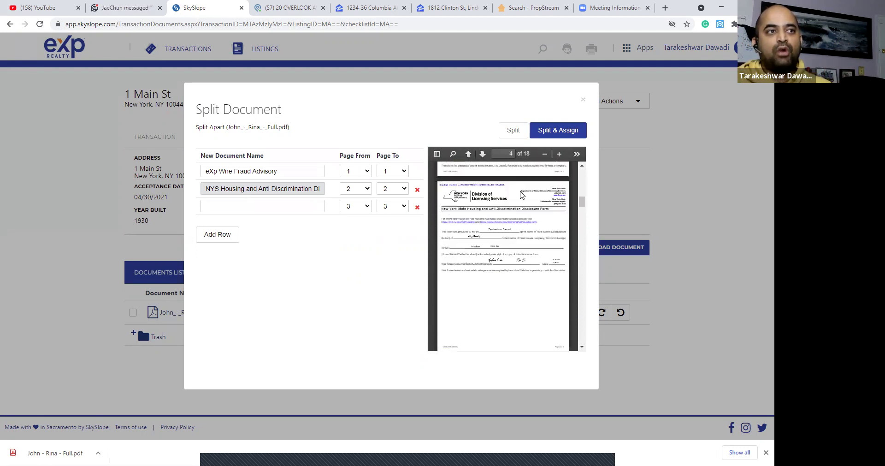
pyautogui.scroll(3, 521, 194)
pyautogui.click(356, 189)
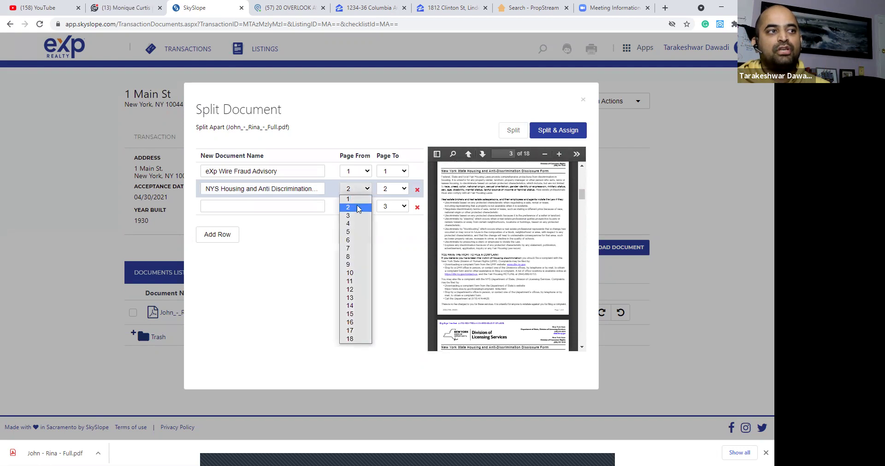
pyautogui.click(357, 215)
pyautogui.click(394, 189)
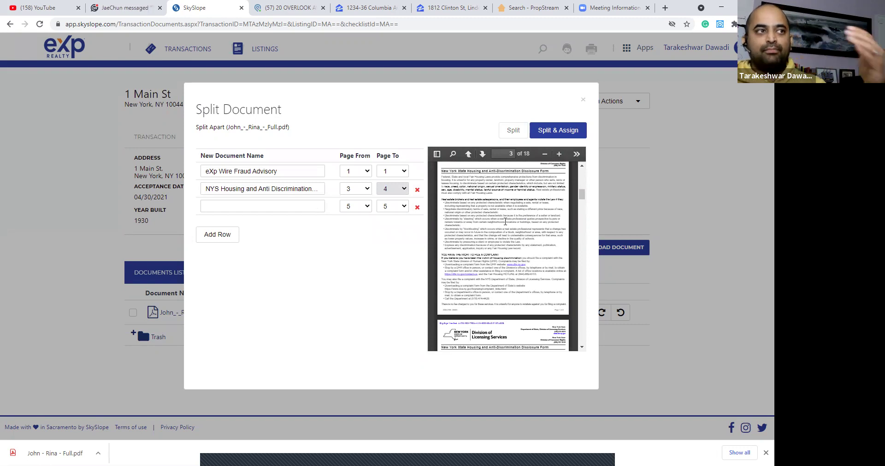
pyautogui.scroll(-1, 505, 222)
pyautogui.scroll(-4, 506, 222)
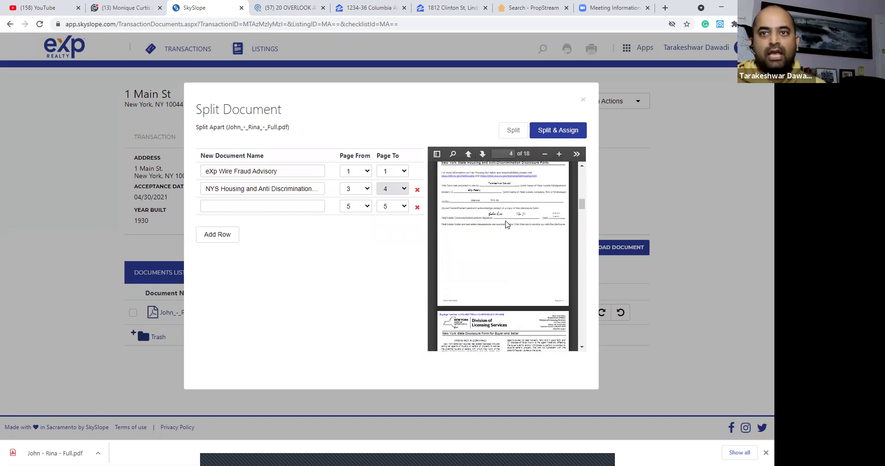
pyautogui.scroll(-2, 508, 229)
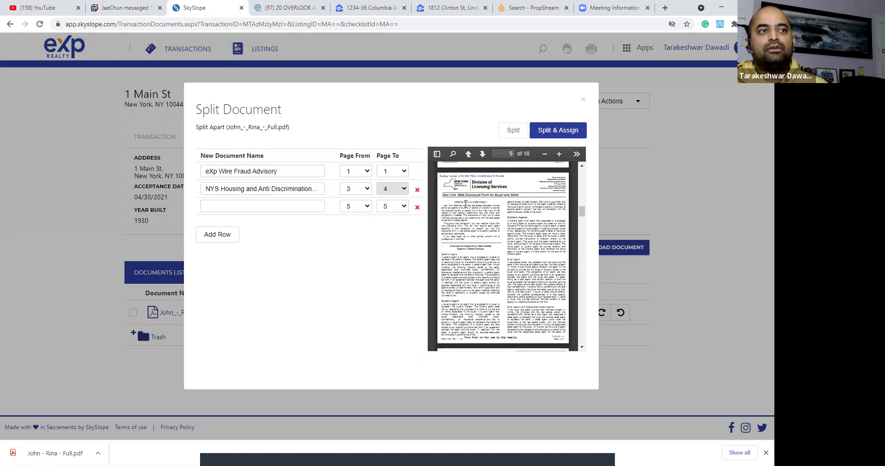
pyautogui.scroll(-2, 489, 225)
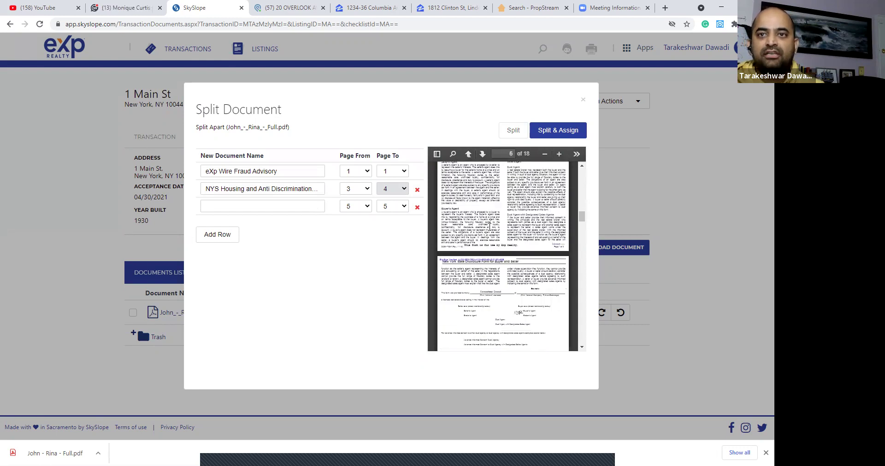
pyautogui.scroll(1, 490, 225)
# Name row 3 NYS Agency Disclosure Form (Sale), ending at page 6.
pyautogui.click(289, 206)
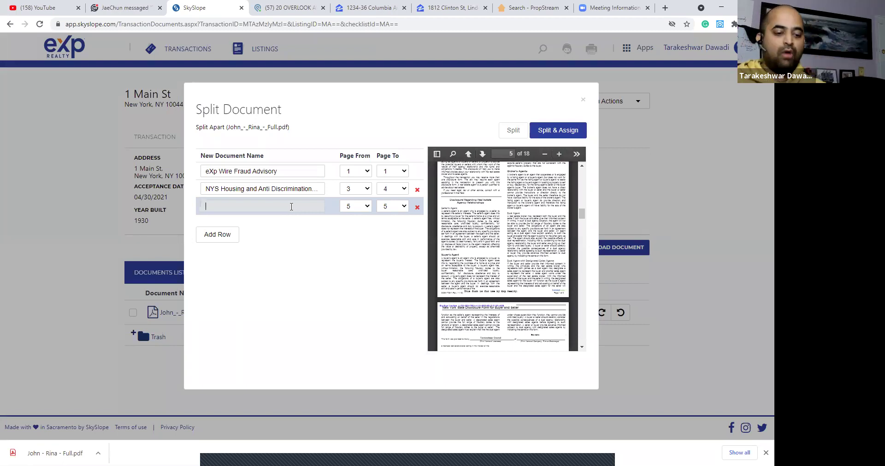
pyautogui.write('age')
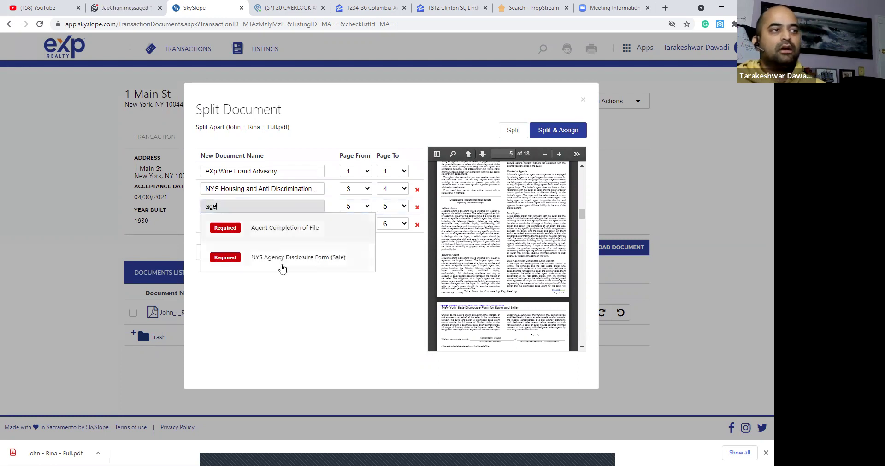
pyautogui.click(286, 257)
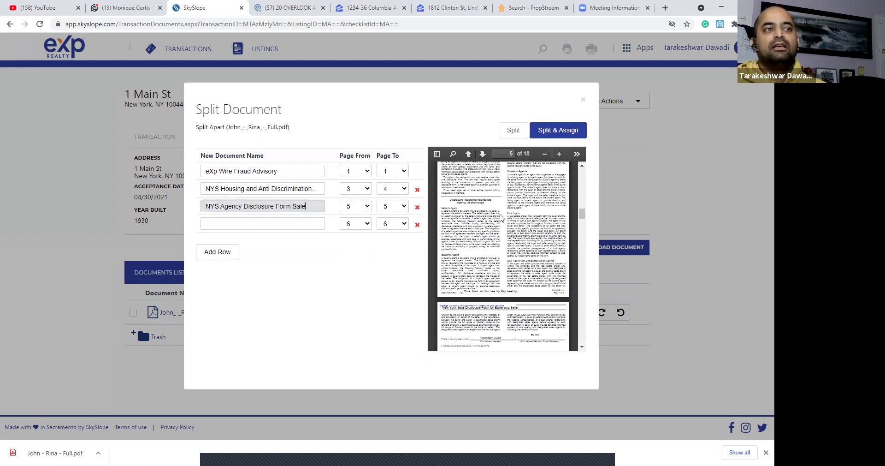
pyautogui.click(398, 213)
pyautogui.click(397, 257)
pyautogui.scroll(-2, 496, 234)
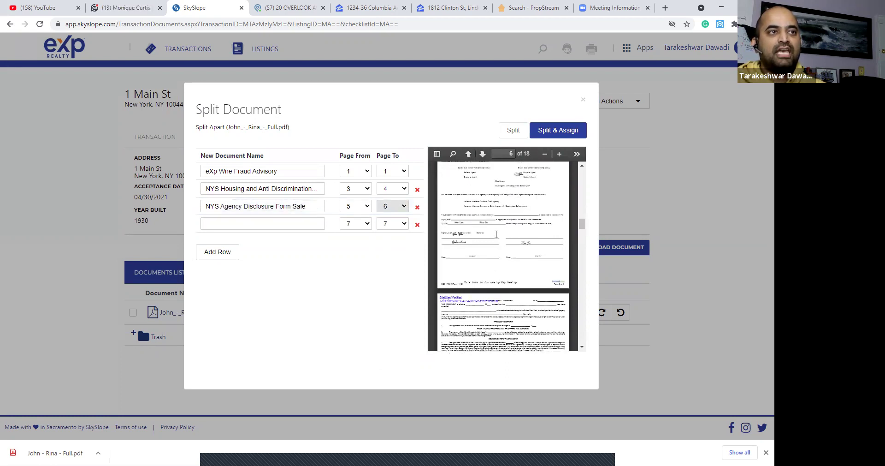
pyautogui.scroll(-3, 531, 234)
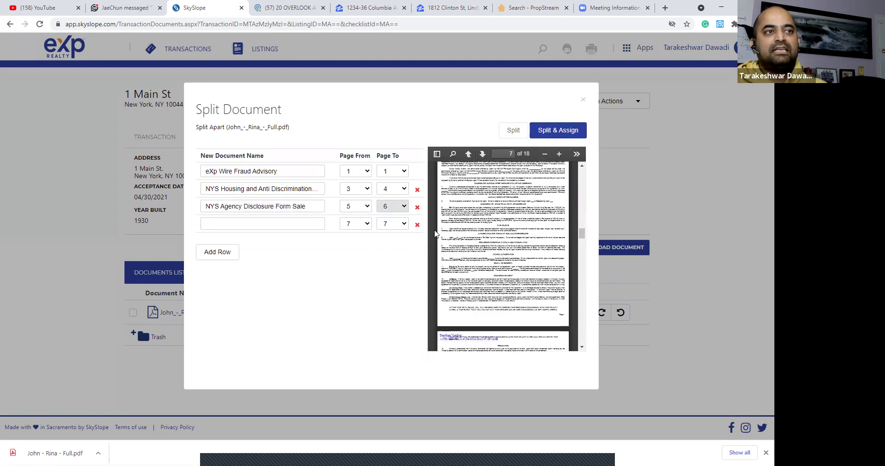
# Begin naming row 4 by searching the checklist document-name suggestions.
pyautogui.click(263, 224)
pyautogui.write('list')
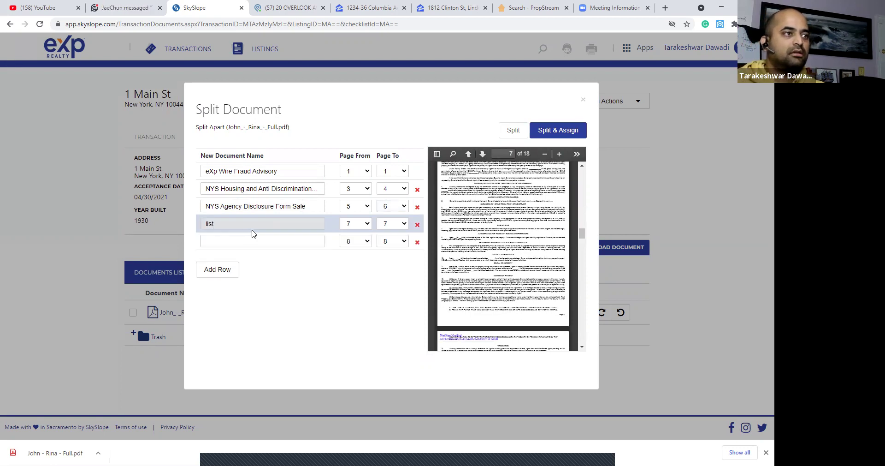
pyautogui.press('BackSpace')
pyautogui.press('BackSpace')
pyautogui.press('BackSpace')
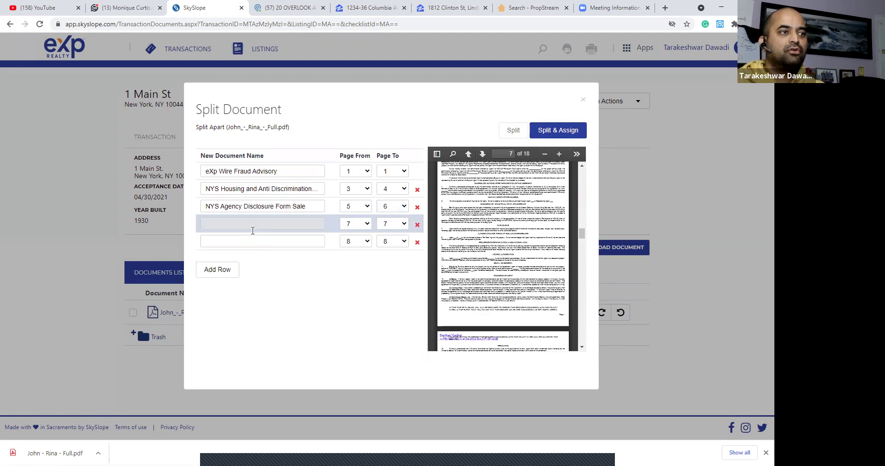
pyautogui.write('l')
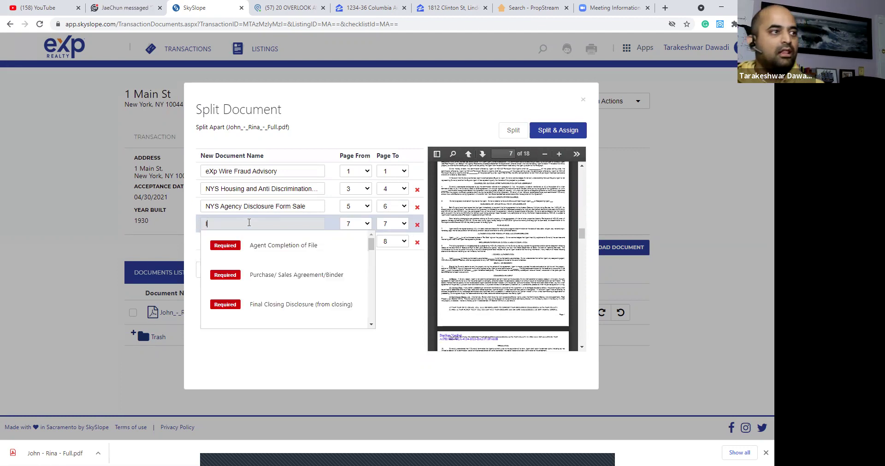
pyautogui.scroll(-3, 313, 264)
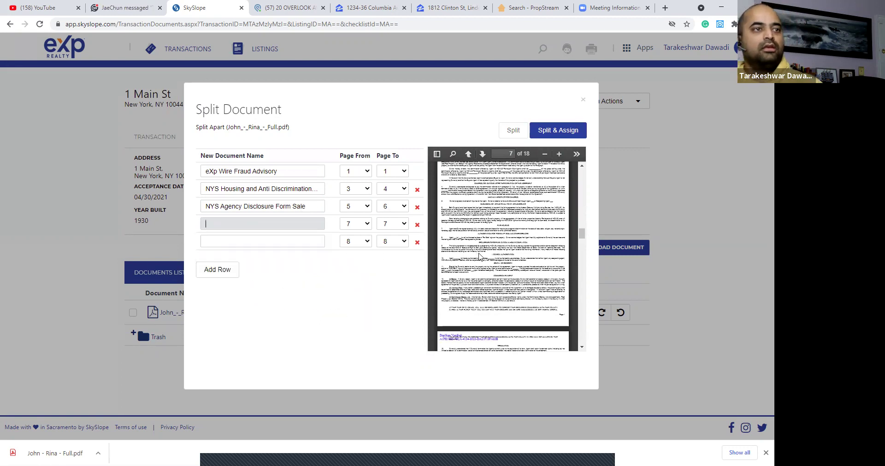
pyautogui.scroll(-5, 481, 256)
pyautogui.scroll(-2, 487, 252)
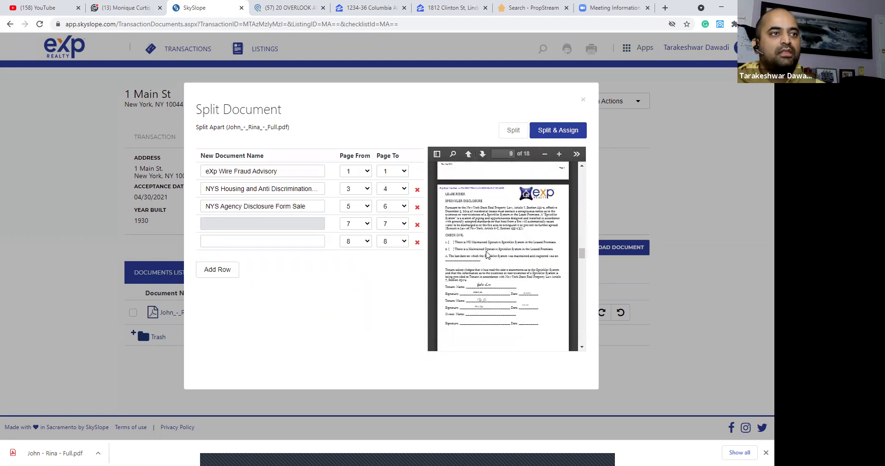
pyautogui.scroll(-4, 487, 252)
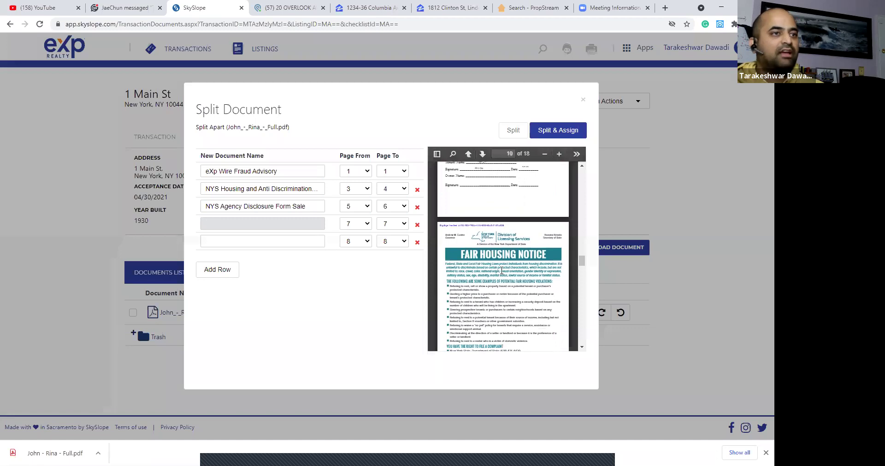
pyautogui.scroll(-2, 502, 270)
pyautogui.scroll(-3, 501, 270)
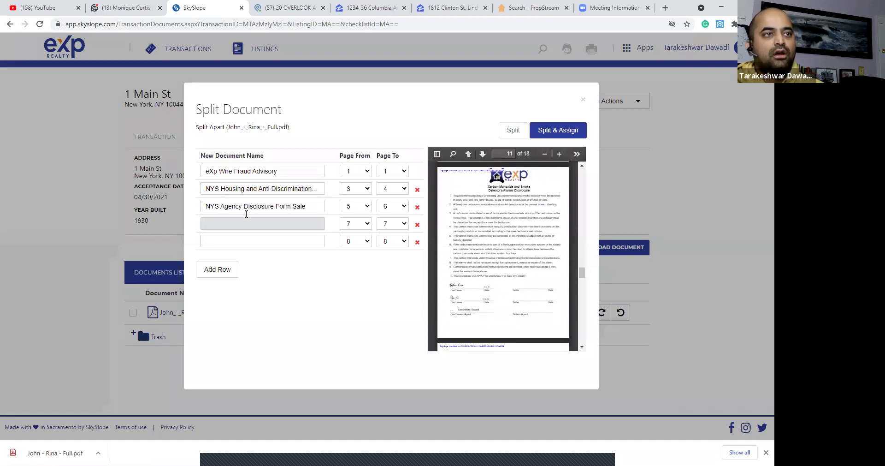
pyautogui.click(241, 225)
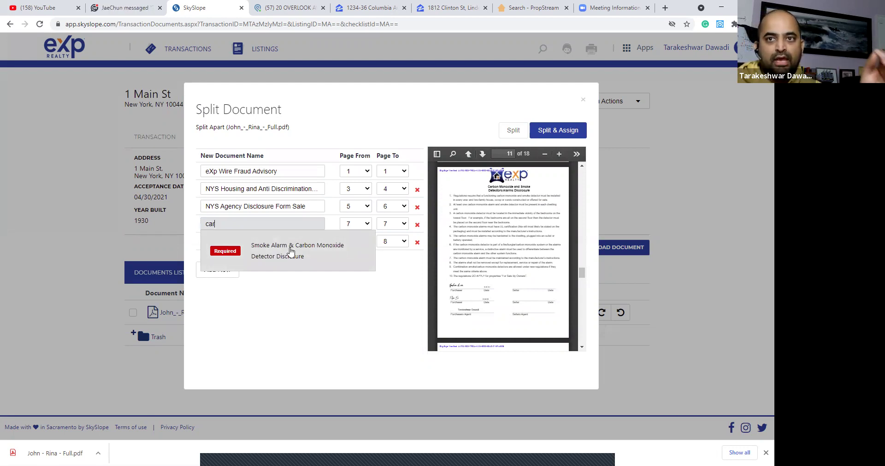
# Name row 4 Smoke Alarm & Carbon Monoxide disclosure covering page 11.
pyautogui.click(290, 251)
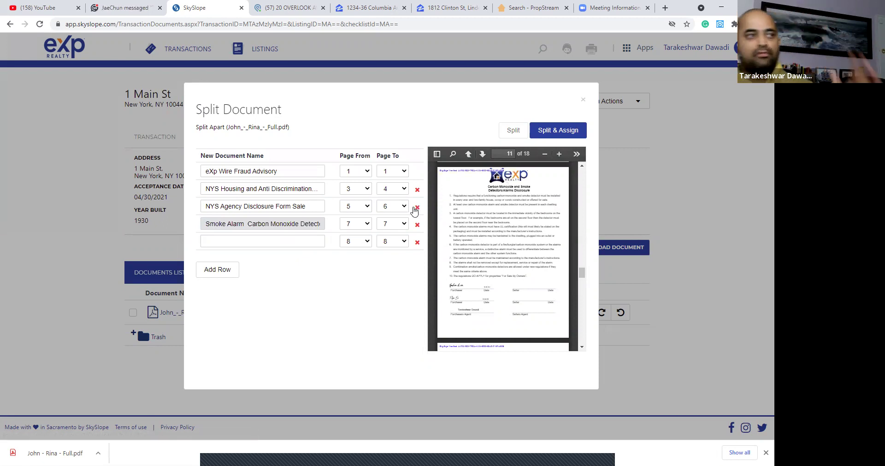
pyautogui.click(362, 225)
pyautogui.click(356, 318)
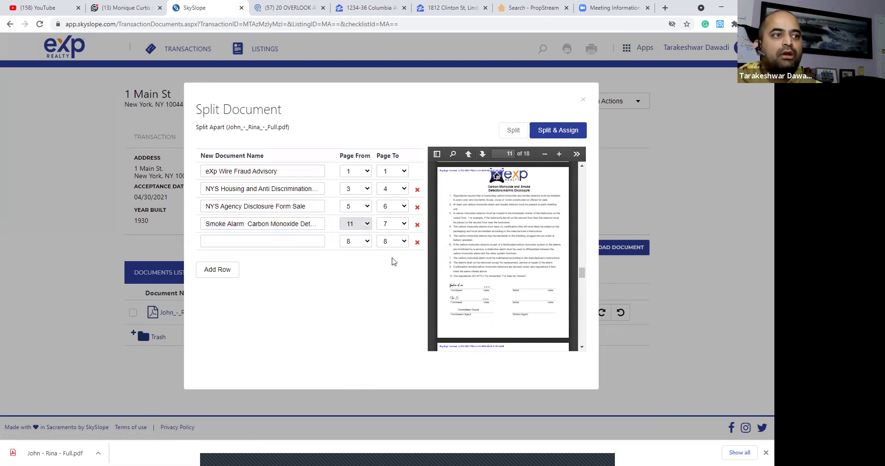
pyautogui.scroll(-1, 503, 253)
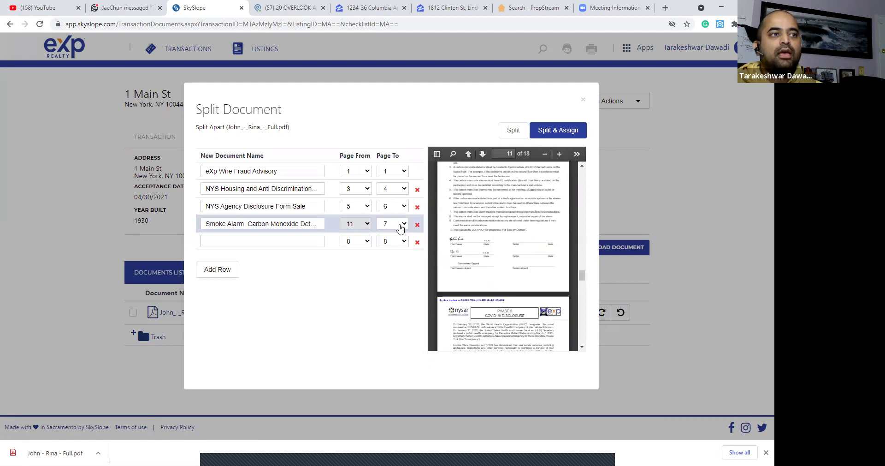
pyautogui.click(402, 224)
pyautogui.click(389, 316)
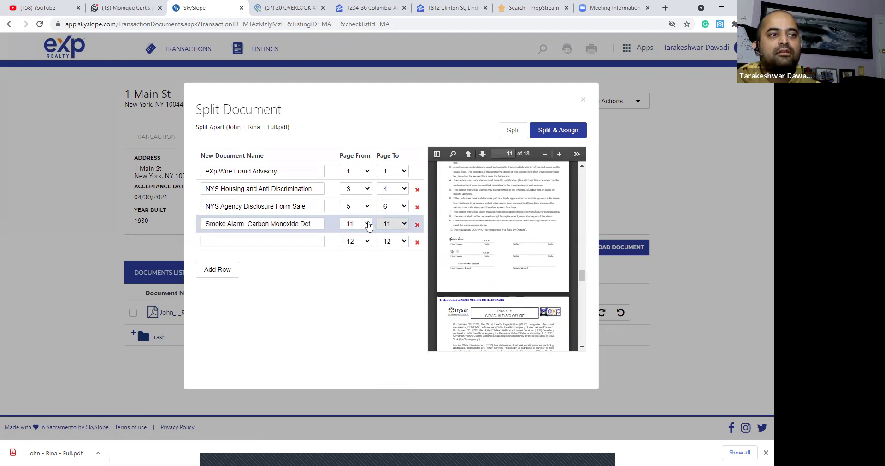
pyautogui.scroll(1, 509, 235)
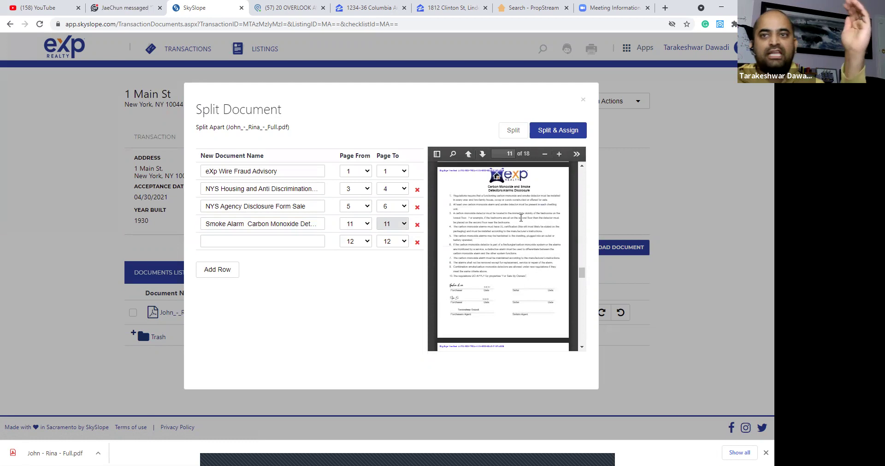
pyautogui.scroll(-4, 519, 213)
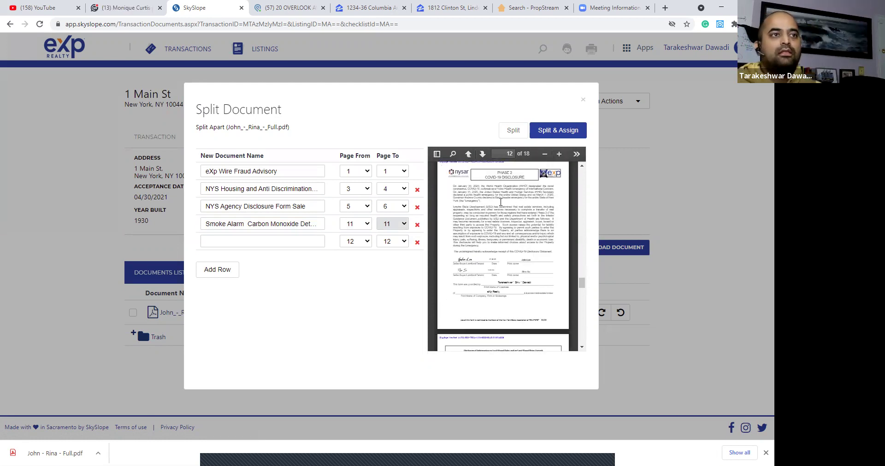
# Name rows 5 and 6 Covid-19 Disclosure and Lead Paint Disclosure Sale pre 1978.
pyautogui.click(300, 239)
pyautogui.write('c')
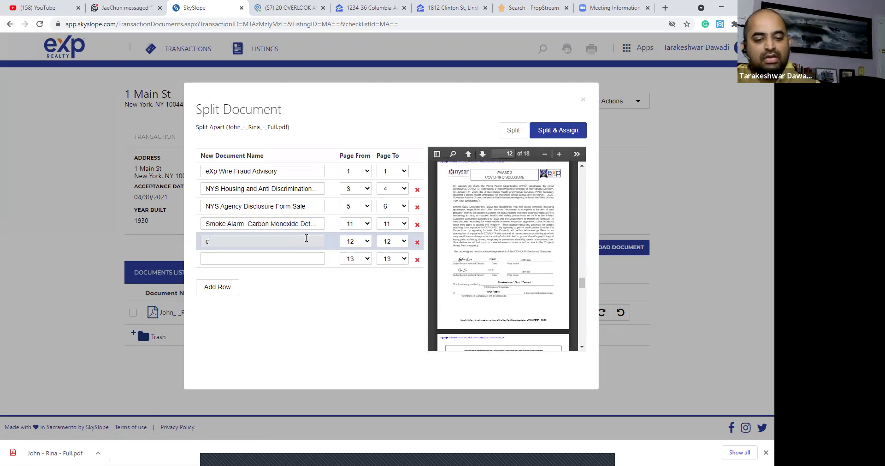
pyautogui.write('ov')
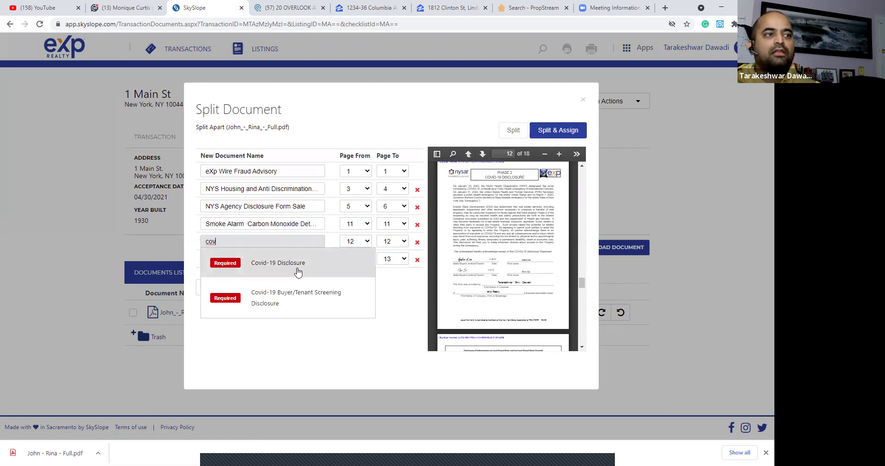
pyautogui.click(298, 267)
pyautogui.scroll(-1, 520, 238)
pyautogui.scroll(-4, 520, 238)
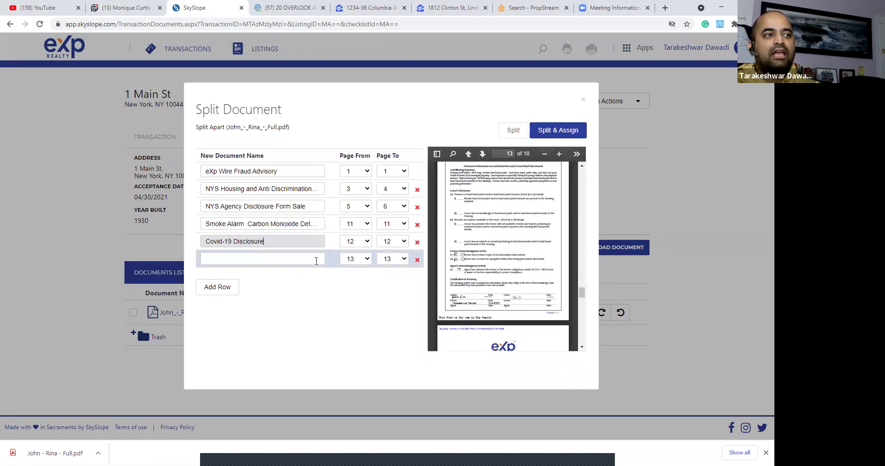
pyautogui.click(322, 259)
pyautogui.write('k')
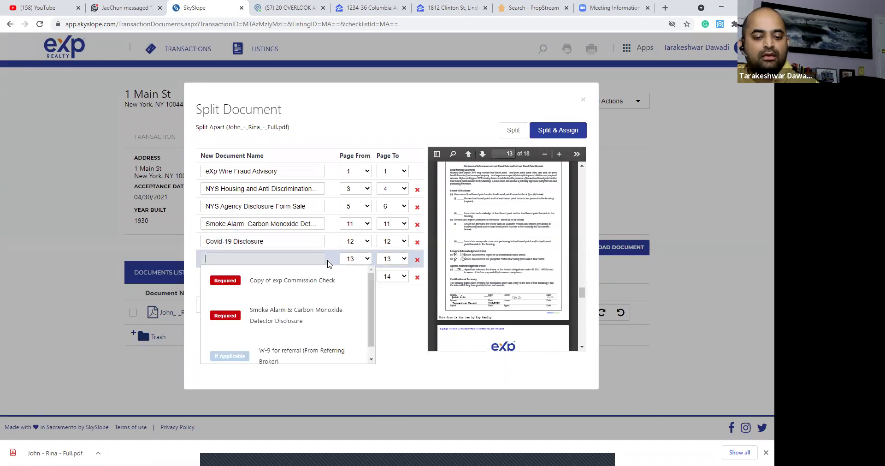
pyautogui.write('lea')
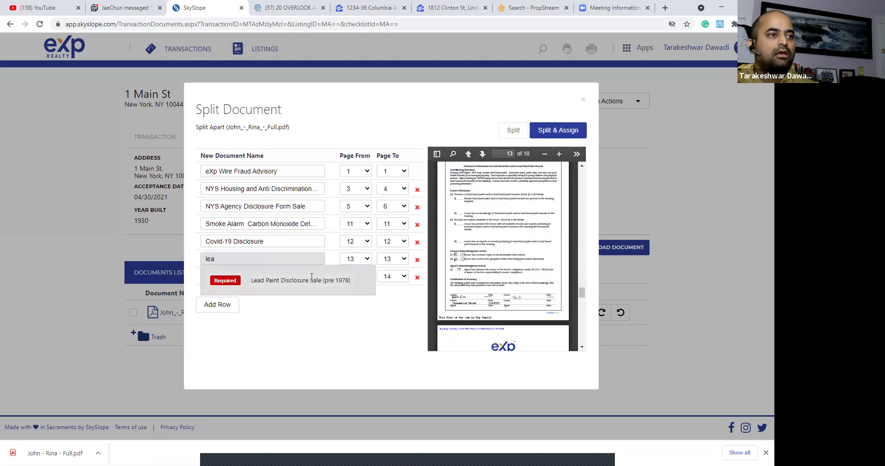
pyautogui.click(309, 278)
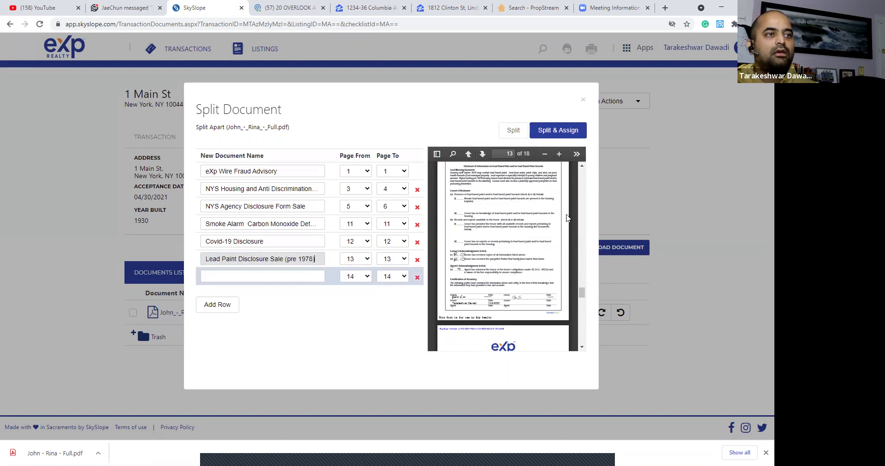
pyautogui.scroll(-4, 517, 226)
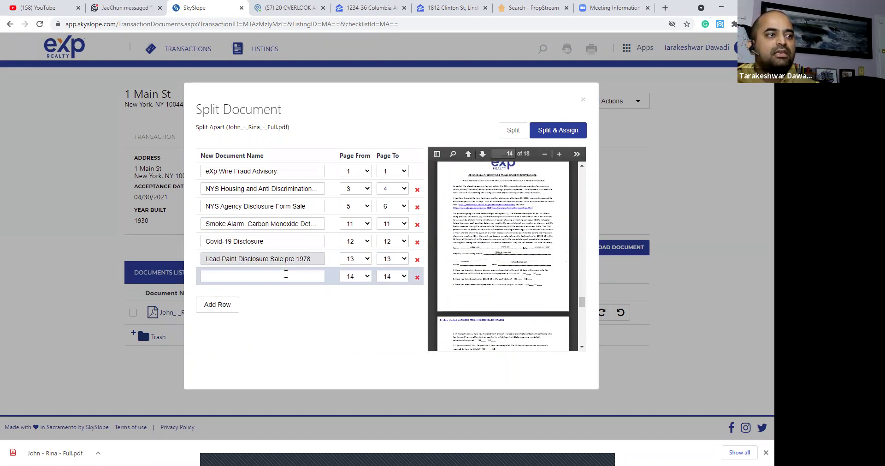
# Name row 7 Covid-19 Buyer/Tenant Screening Disclosure, ending at page 15.
pyautogui.click(285, 277)
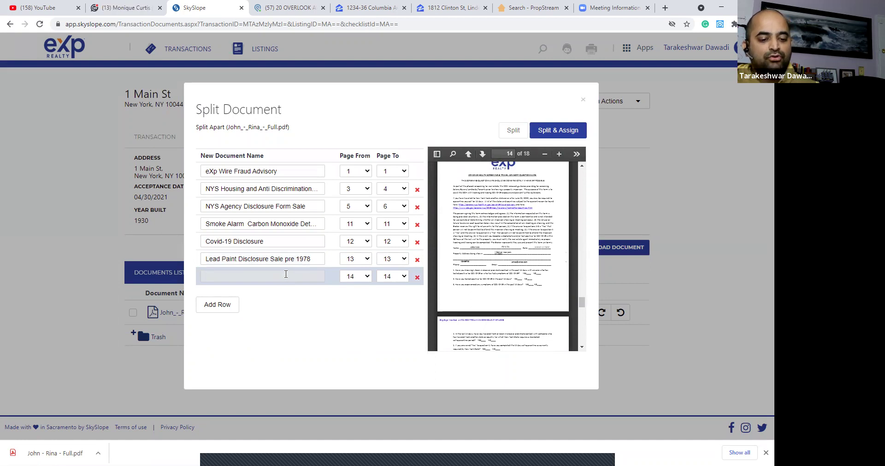
pyautogui.write('cov')
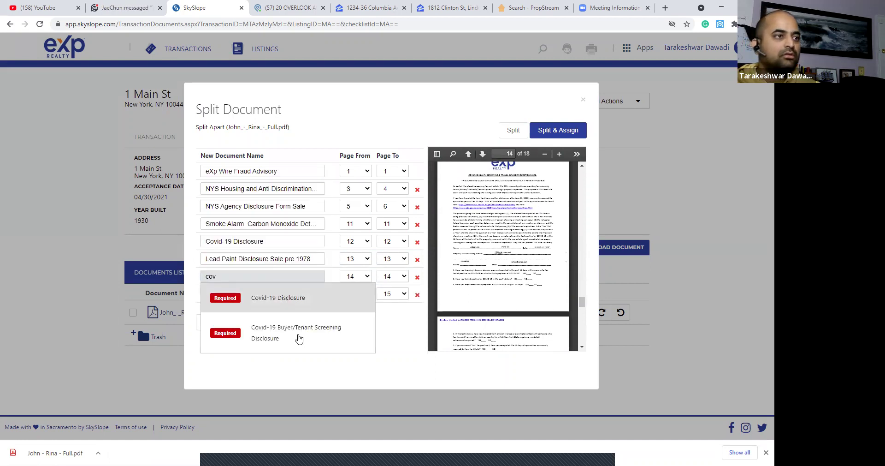
pyautogui.click(296, 336)
pyautogui.click(398, 277)
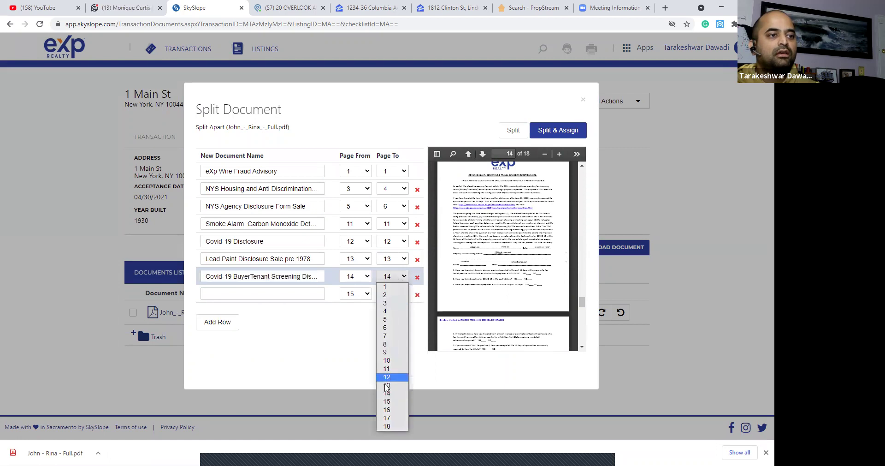
pyautogui.click(387, 409)
pyautogui.click(394, 276)
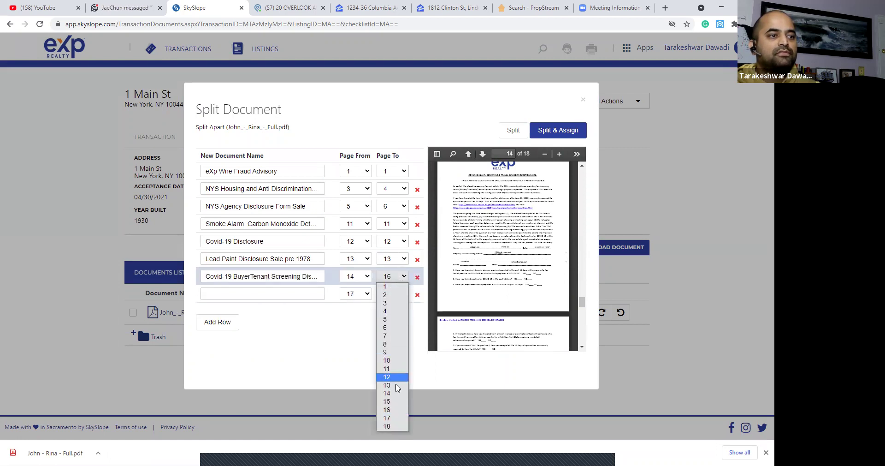
pyautogui.click(395, 401)
pyautogui.scroll(-1, 497, 245)
pyautogui.scroll(-2, 497, 245)
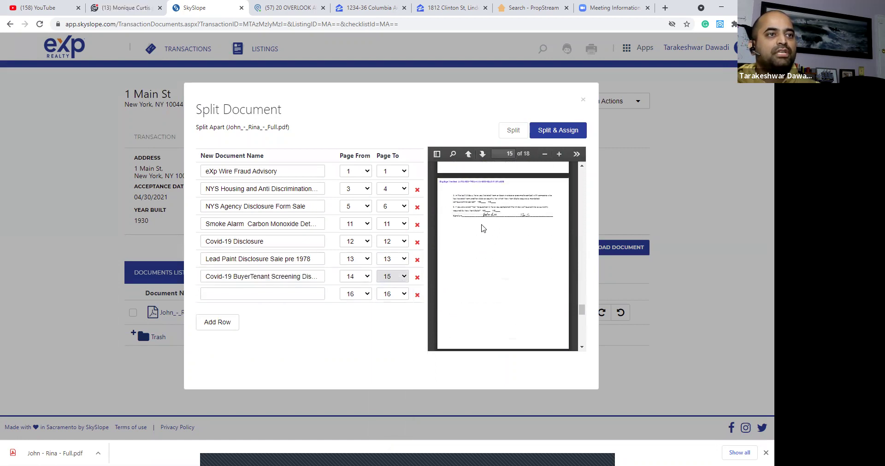
pyautogui.scroll(-3, 507, 234)
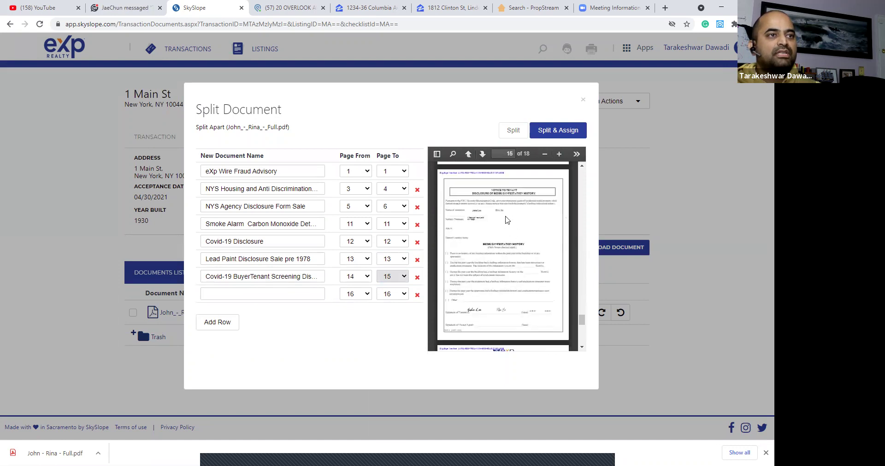
pyautogui.scroll(-3, 489, 249)
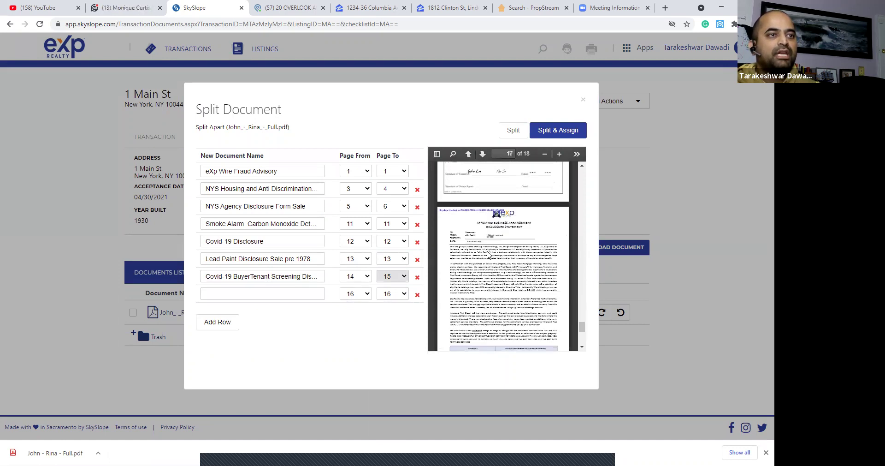
# Name row 8 Affiliated Business Arrangement Disclosure covering pages 17 to 18.
pyautogui.click(288, 293)
pyautogui.write('aff')
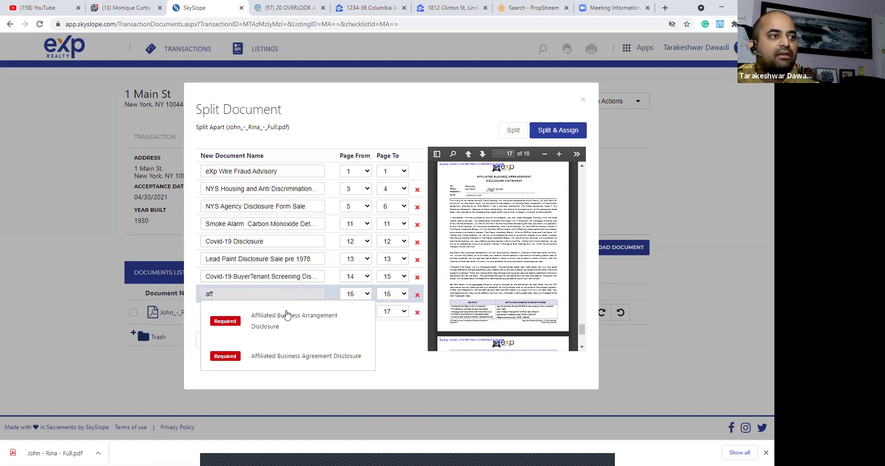
pyautogui.click(287, 315)
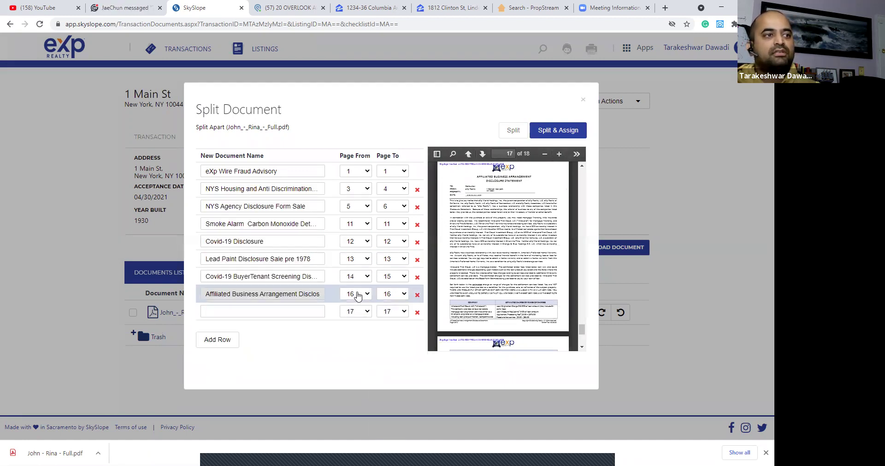
pyautogui.click(357, 294)
pyautogui.click(355, 437)
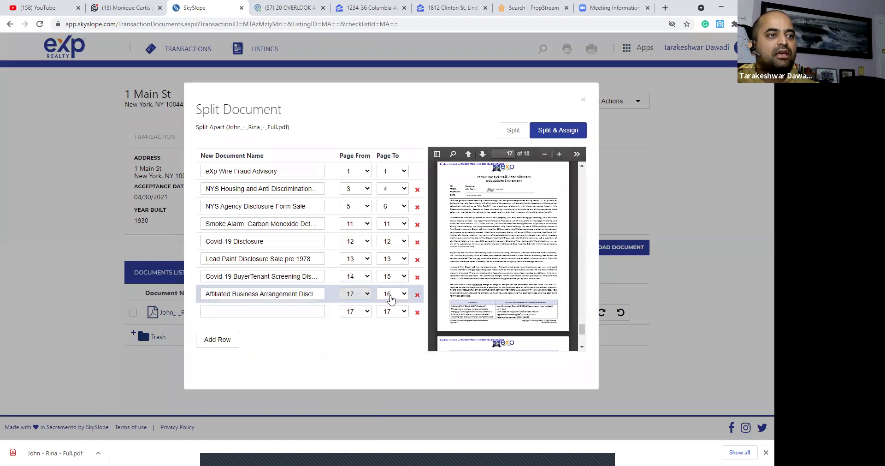
pyautogui.click(391, 294)
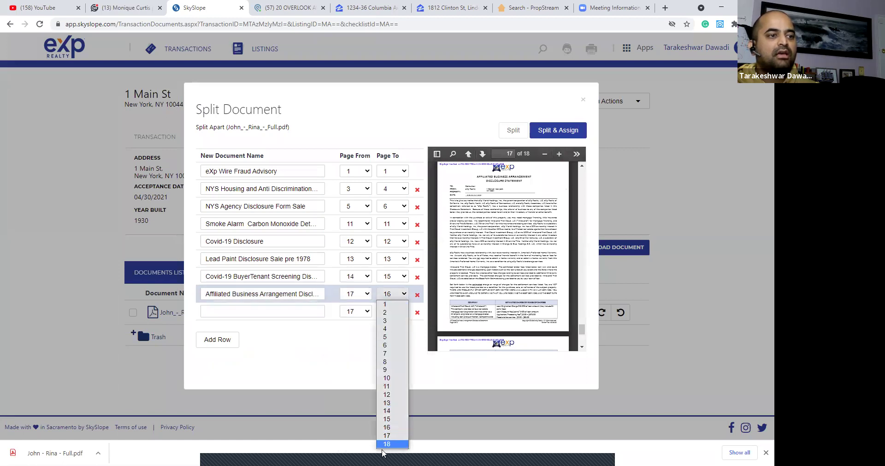
pyautogui.click(385, 444)
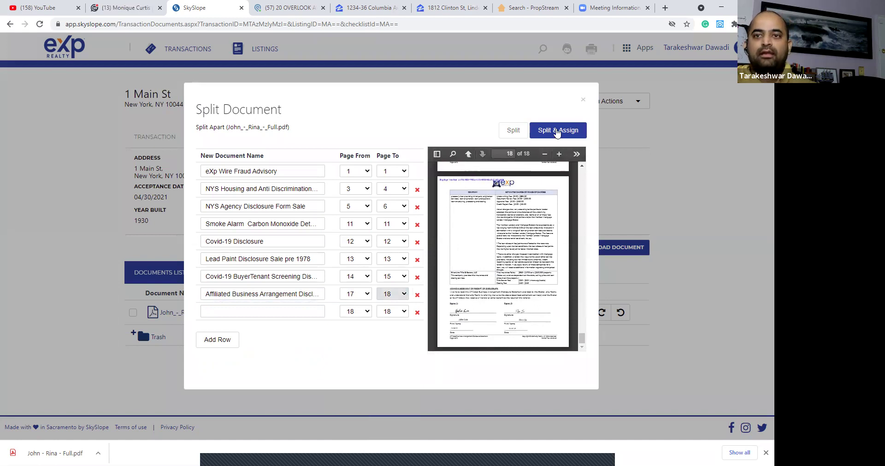
# Split and assign the PDF's eight named parts, then go to the checklist.
pyautogui.click(557, 133)
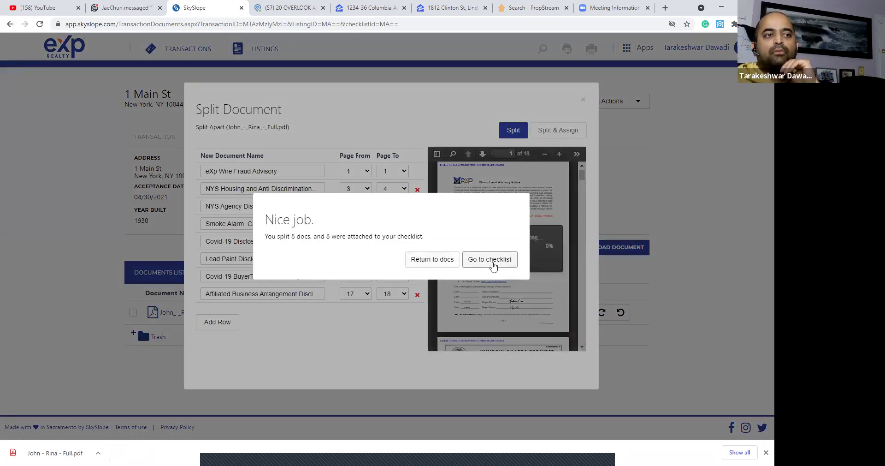
pyautogui.click(493, 264)
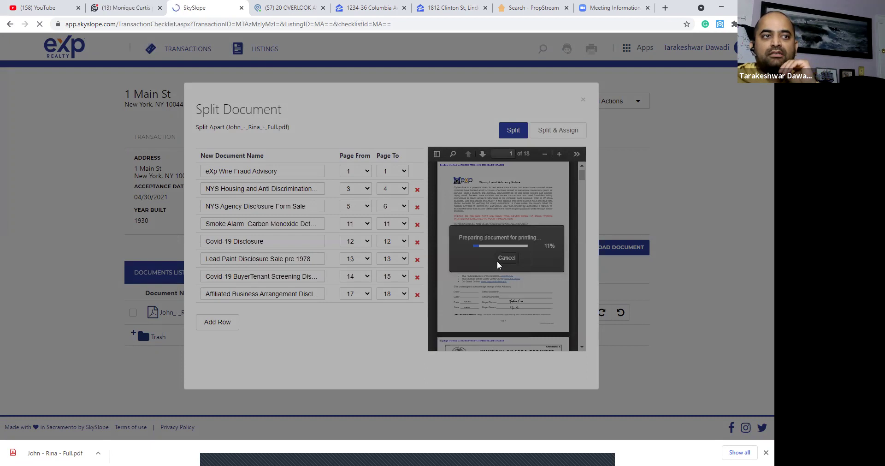
pyautogui.scroll(-6, 414, 185)
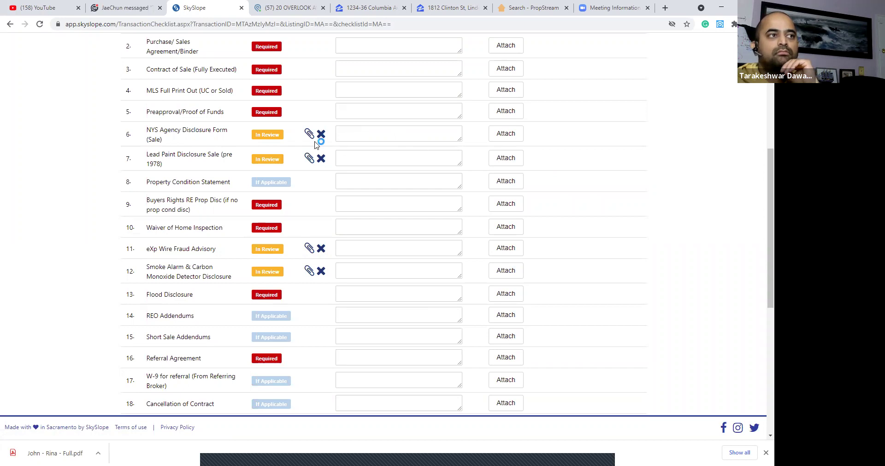
pyautogui.click(308, 135)
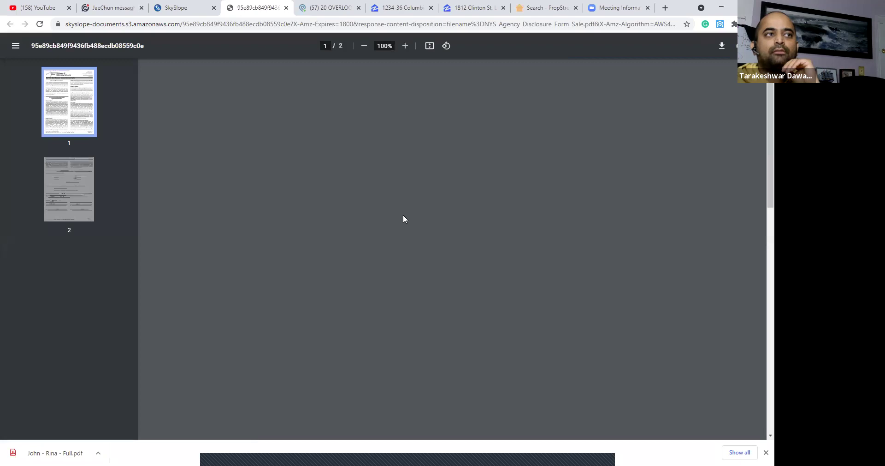
pyautogui.scroll(-20, 404, 218)
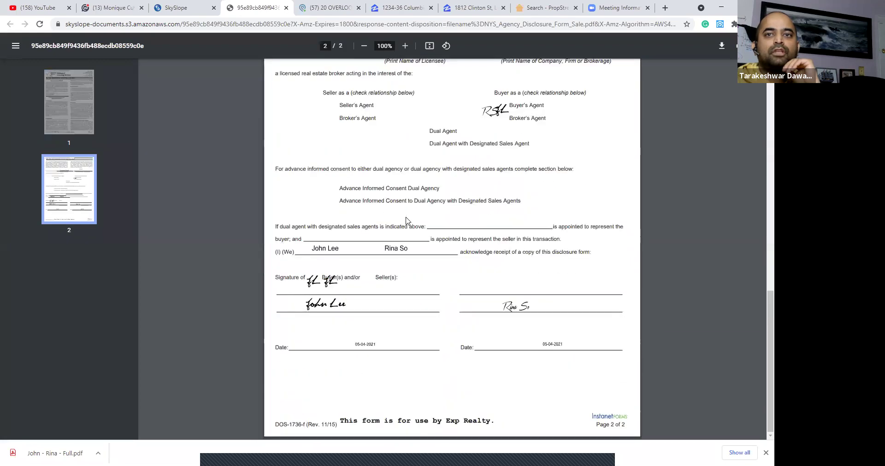
pyautogui.scroll(20, 406, 220)
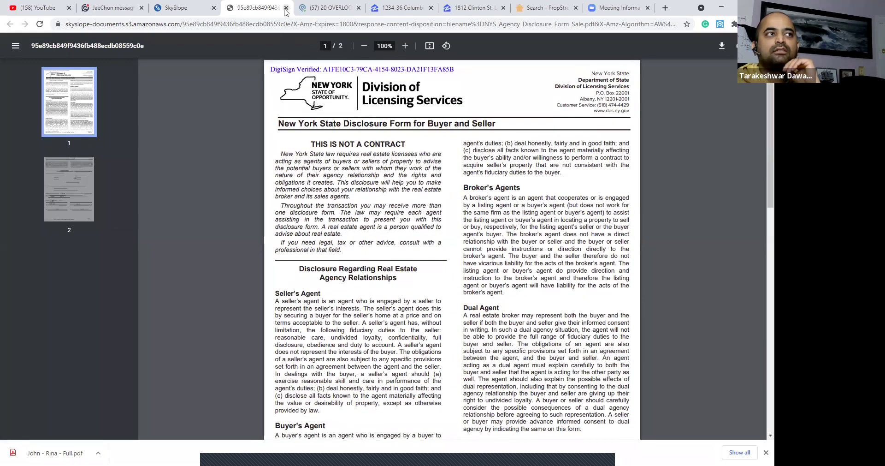
pyautogui.click(286, 9)
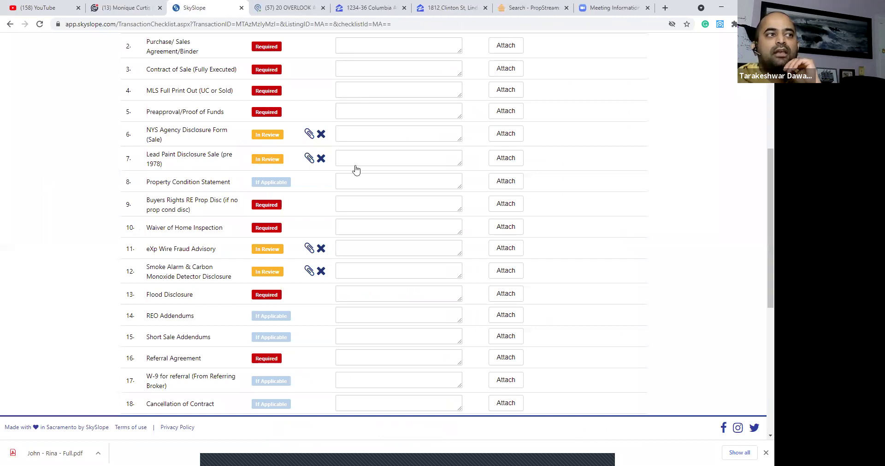
pyautogui.click(309, 159)
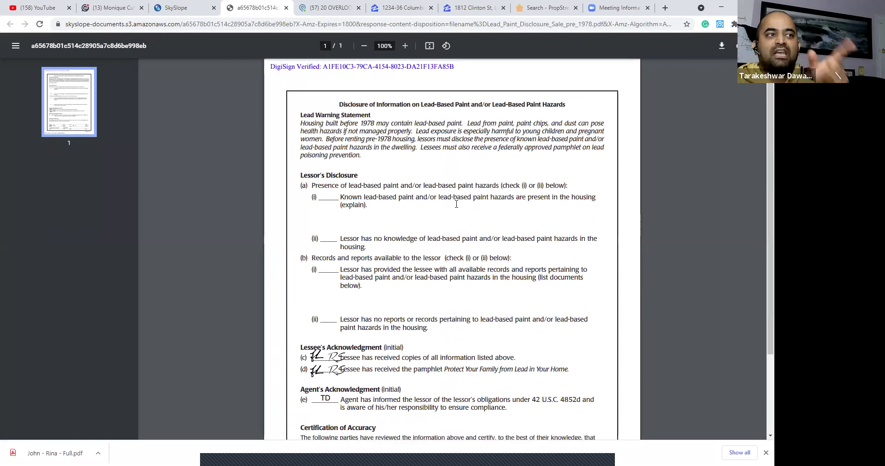
pyautogui.scroll(-3, 457, 208)
pyautogui.scroll(2, 454, 215)
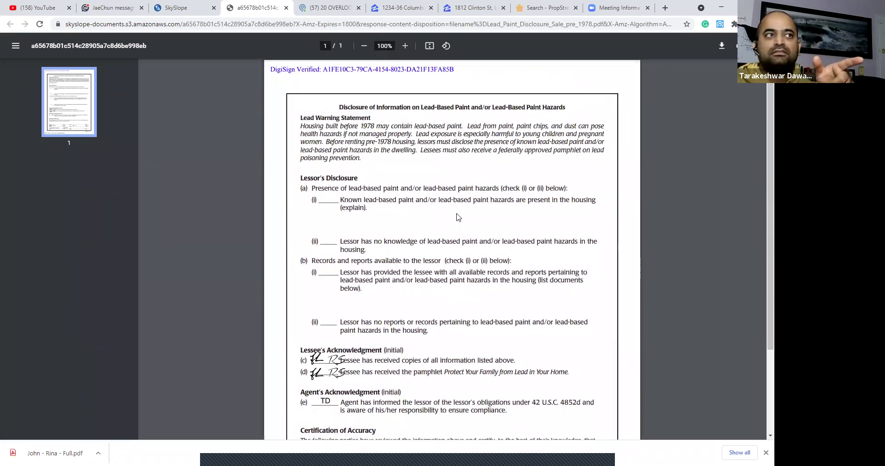
pyautogui.click(286, 9)
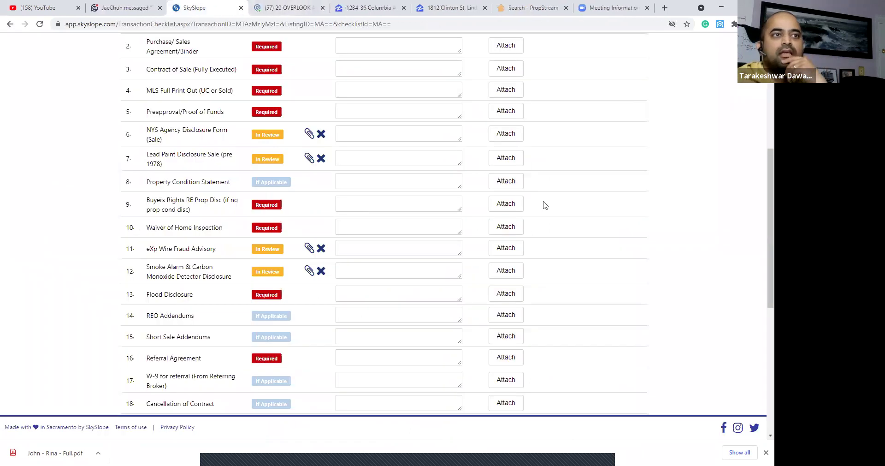
pyautogui.scroll(3, 553, 217)
pyautogui.scroll(-2, 569, 275)
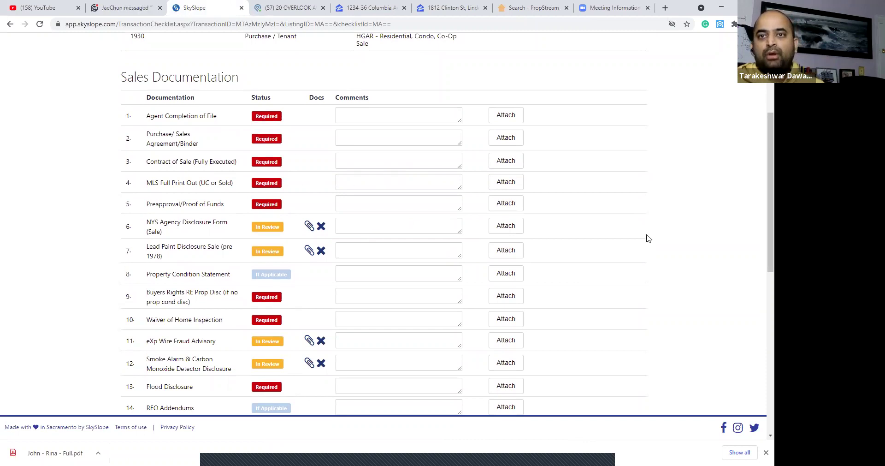
pyautogui.scroll(2, 421, 154)
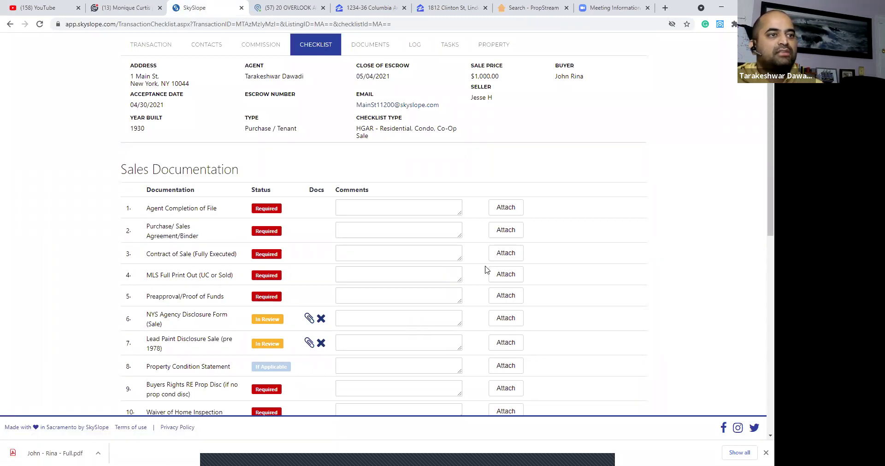
pyautogui.click(506, 278)
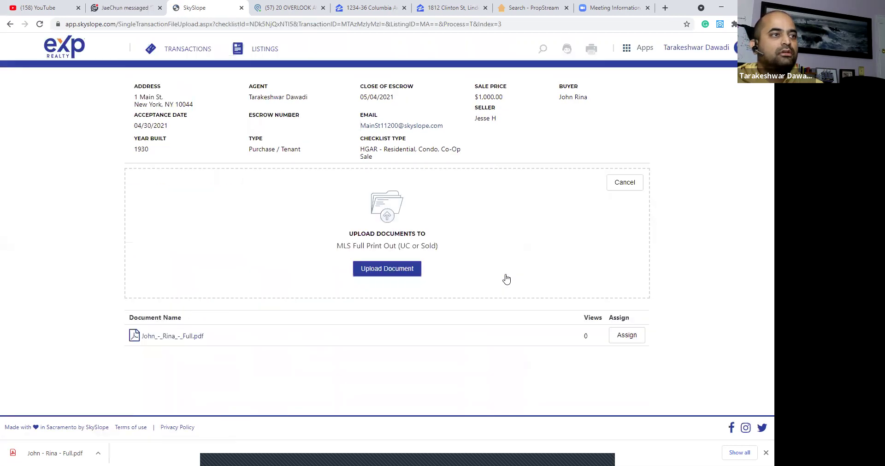
pyautogui.click(383, 272)
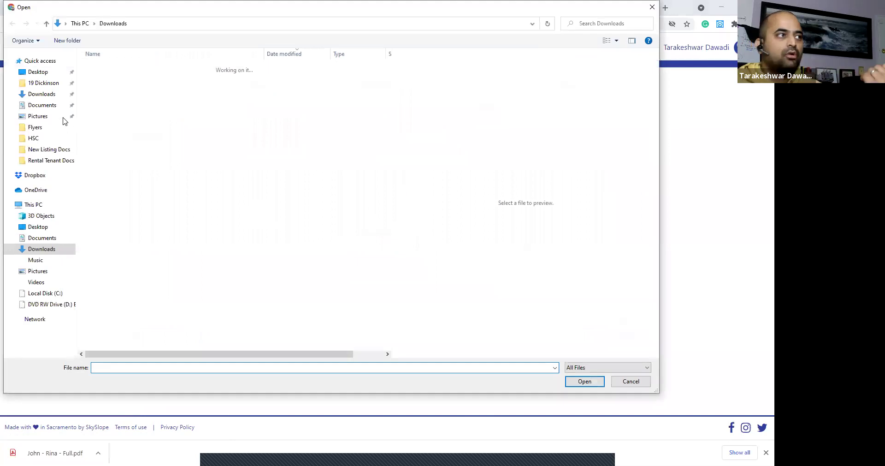
pyautogui.click(42, 96)
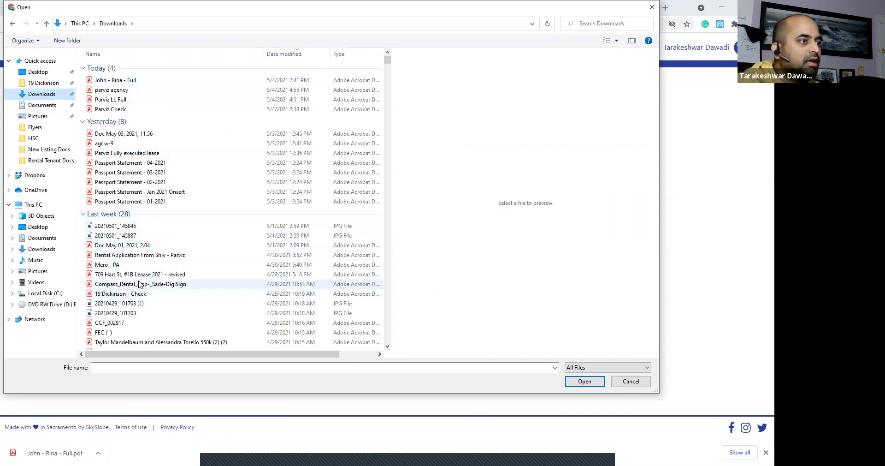
pyautogui.scroll(-1, 140, 284)
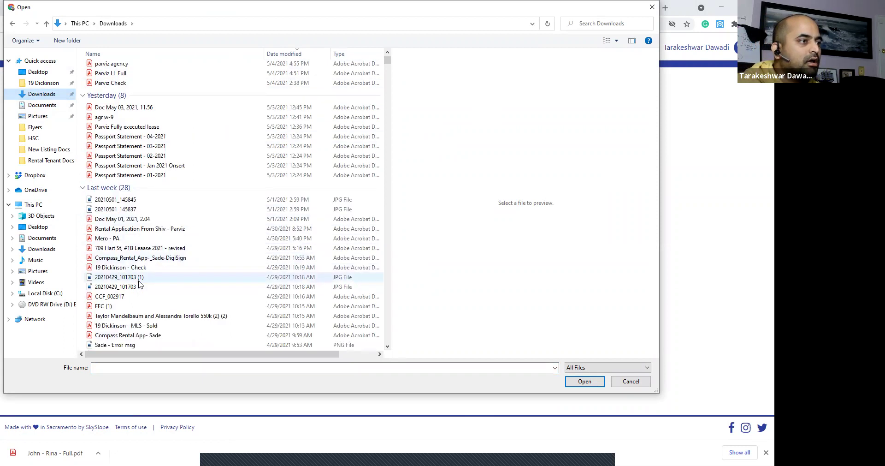
pyautogui.click(138, 325)
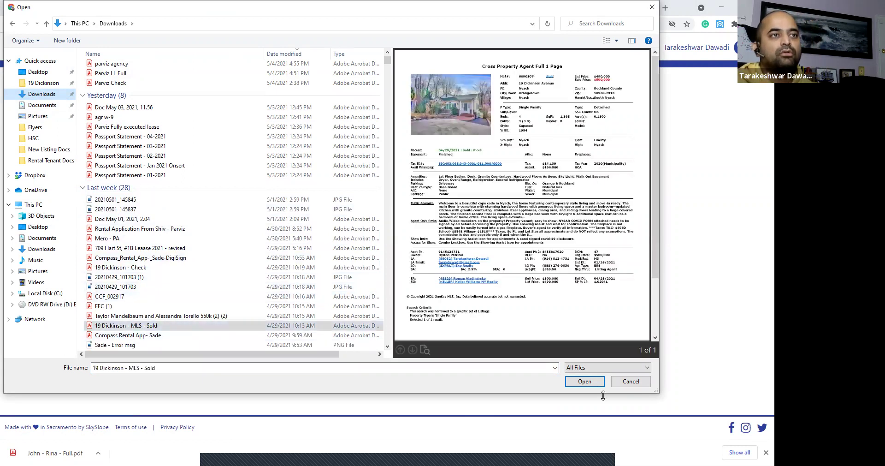
pyautogui.click(591, 382)
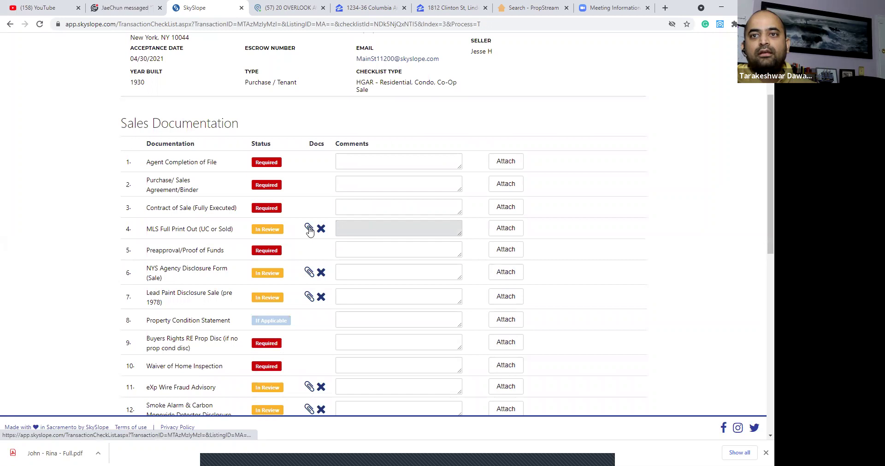
pyautogui.click(309, 226)
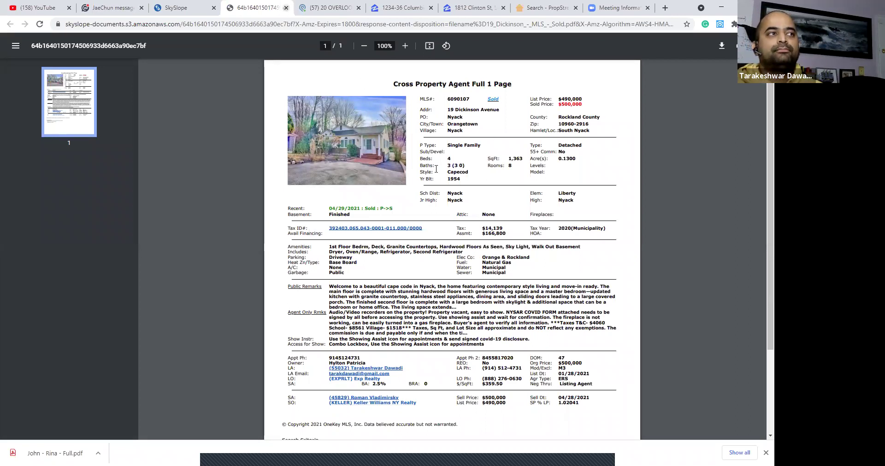
pyautogui.click(285, 8)
pyautogui.scroll(-2, 509, 251)
pyautogui.scroll(-8, 548, 257)
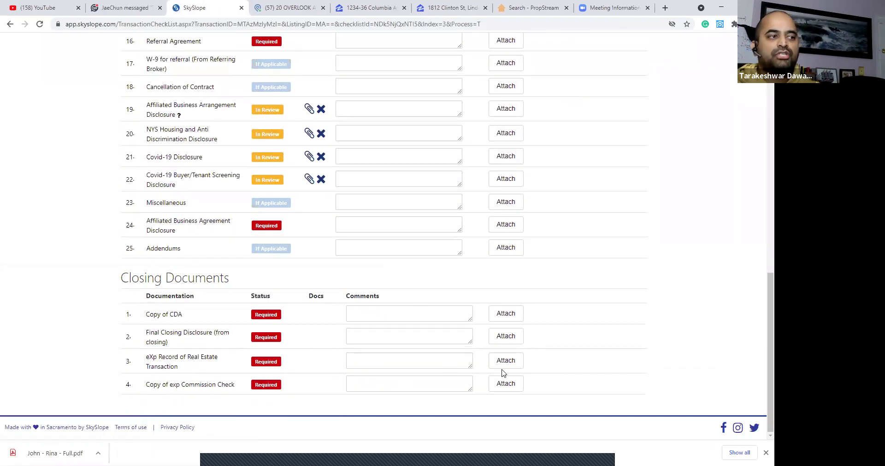
pyautogui.scroll(5, 603, 336)
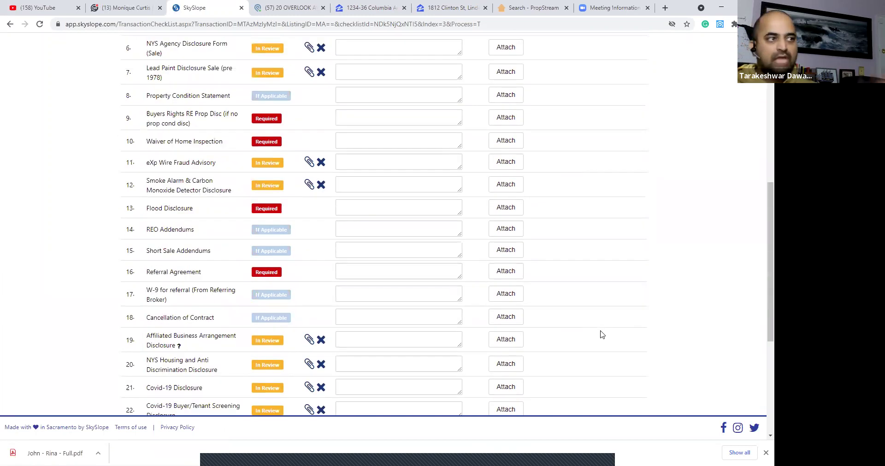
# Save the comment 'n/a' on Flood Disclosure and view its comment history.
pyautogui.click(373, 206)
pyautogui.write('a./')
pyautogui.press('BackSpace')
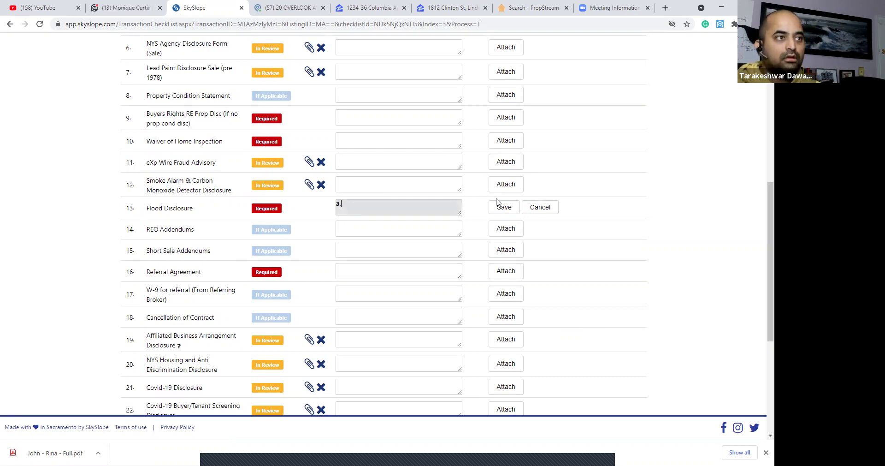
pyautogui.press('BackSpace')
pyautogui.press('BackSpace')
pyautogui.write('n/a')
pyautogui.click(504, 207)
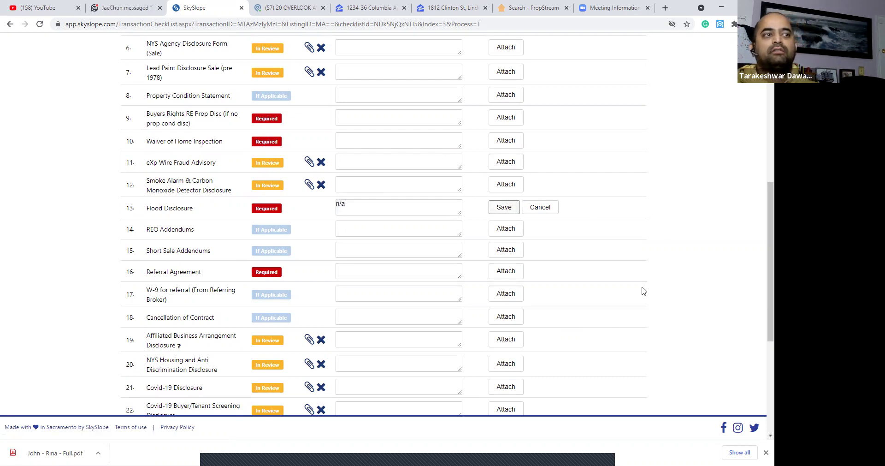
pyautogui.click(472, 208)
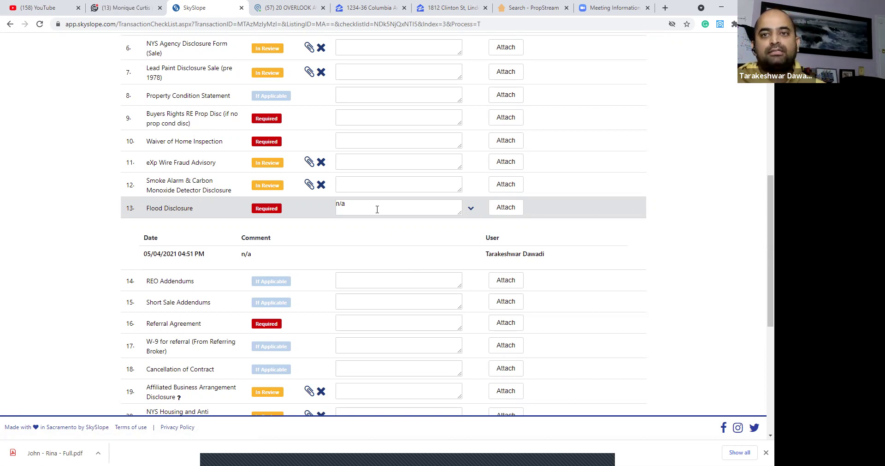
# Go to the Manage Transactions list showing the pending 1 Main St transaction.
pyautogui.scroll(-6, 574, 247)
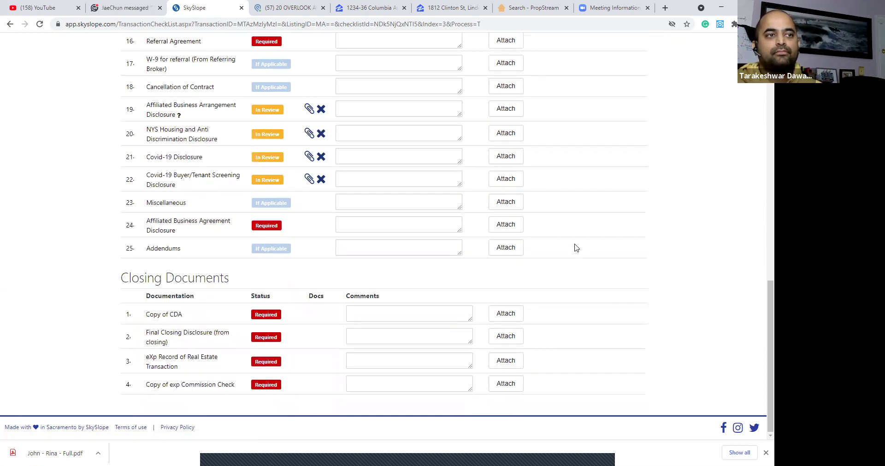
pyautogui.scroll(14, 574, 248)
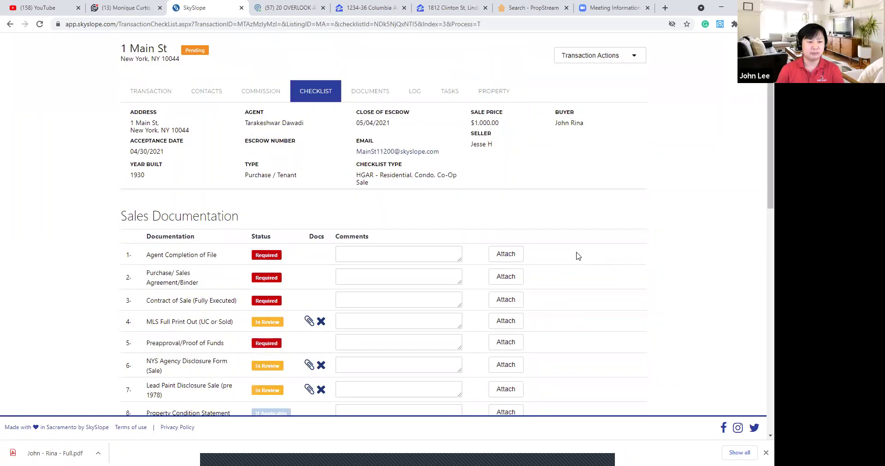
pyautogui.scroll(1, 585, 181)
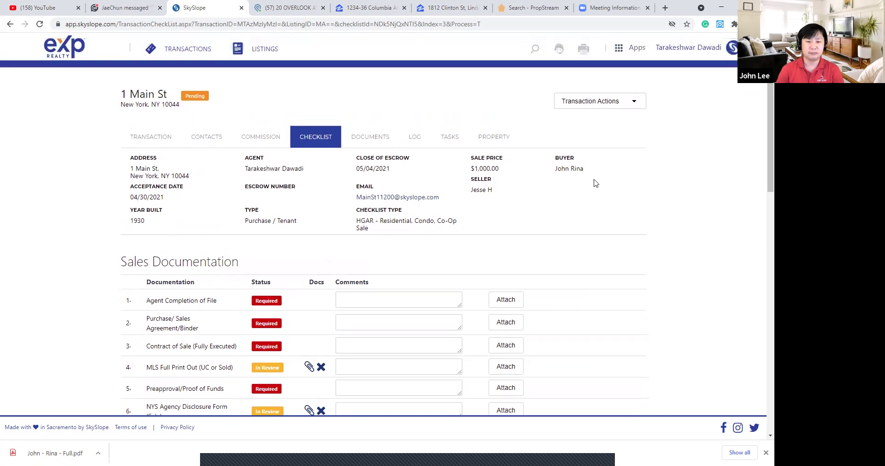
pyautogui.click(196, 52)
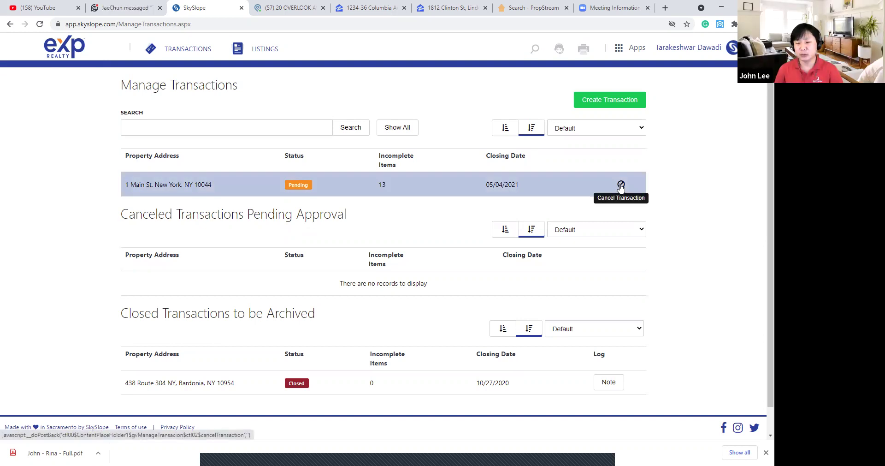
# Confirm cancellation of the 1 Main St transaction and return to the agent home dashboard.
pyautogui.hotkey('alt', 'Tab')
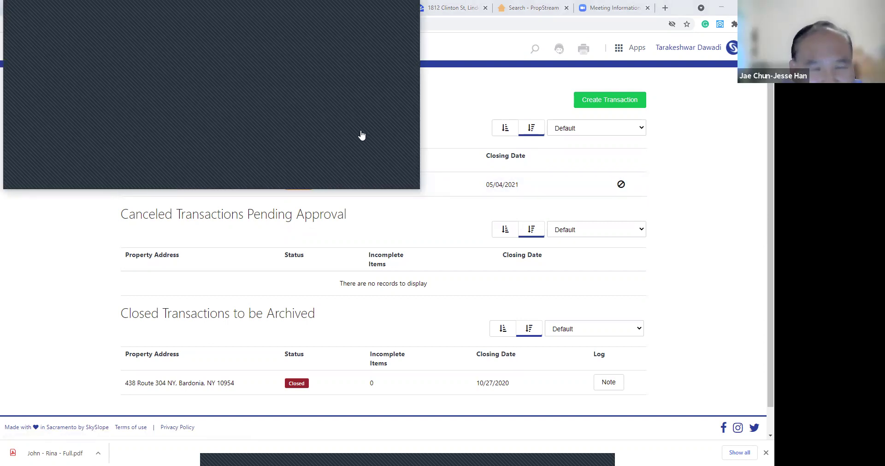
pyautogui.click(362, 134)
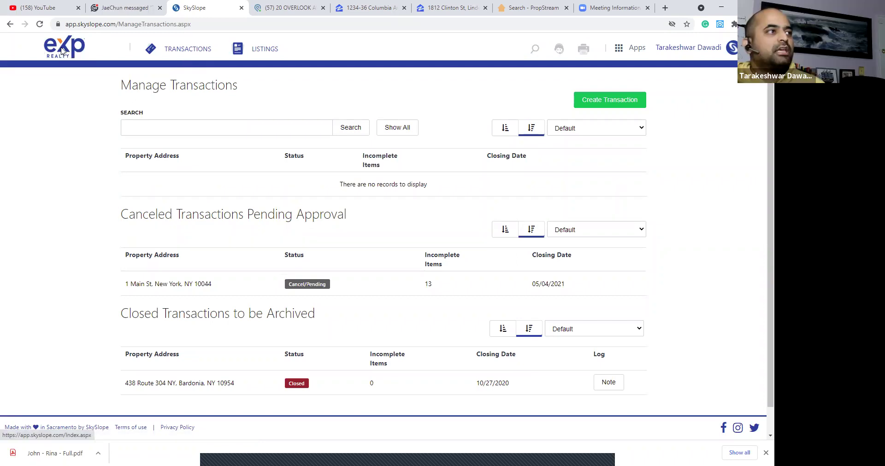
pyautogui.click(83, 55)
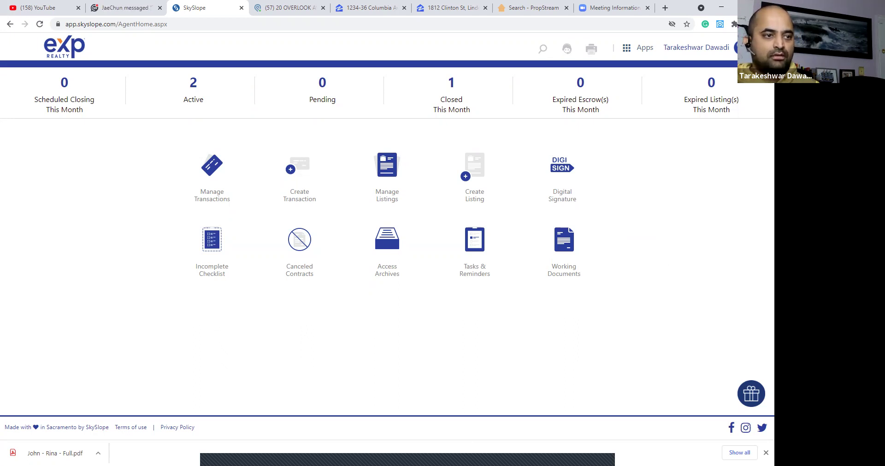
pyautogui.click(598, 455)
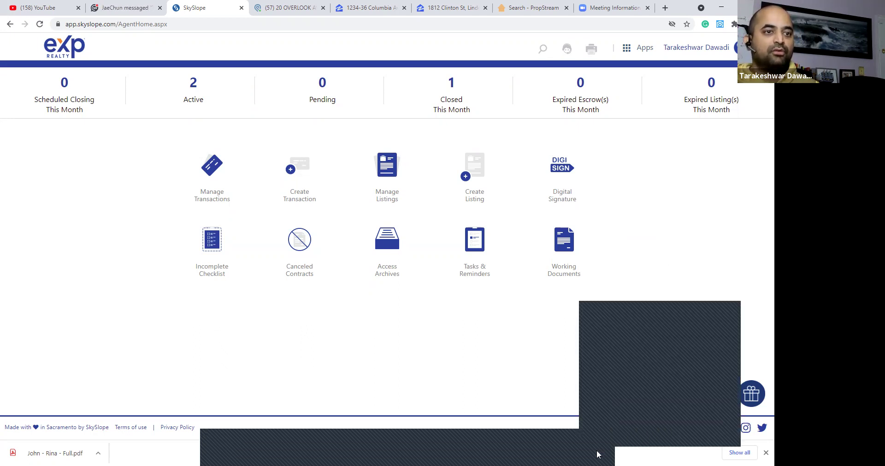